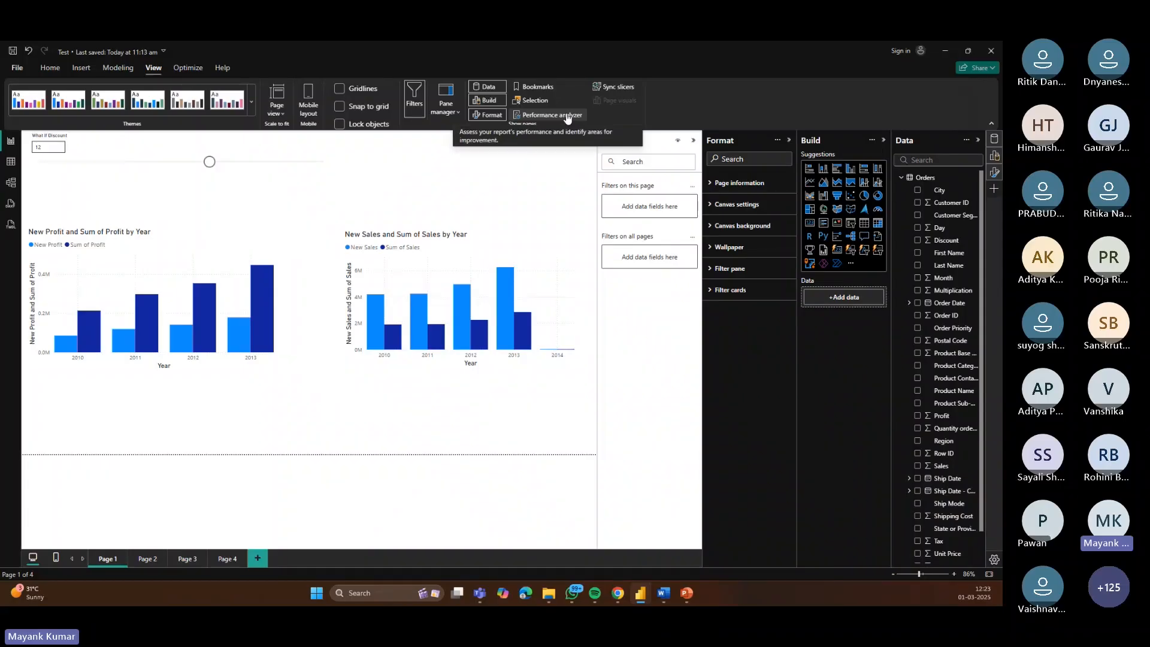
key(alt+Tab)
click(825, 94)
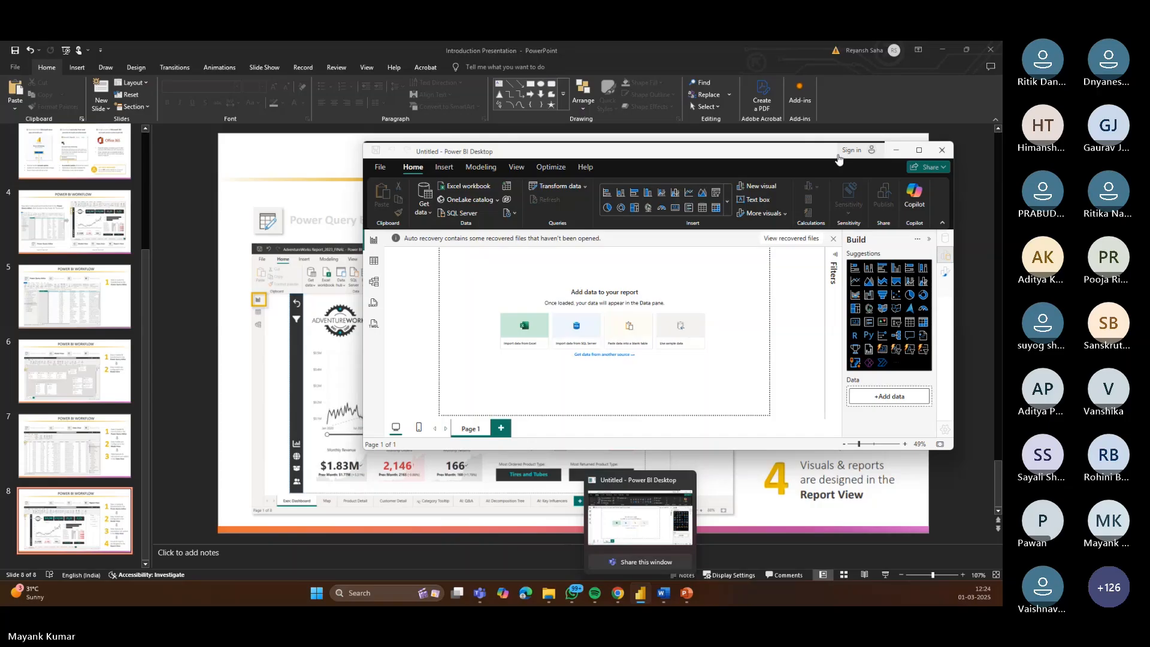
click(640, 519)
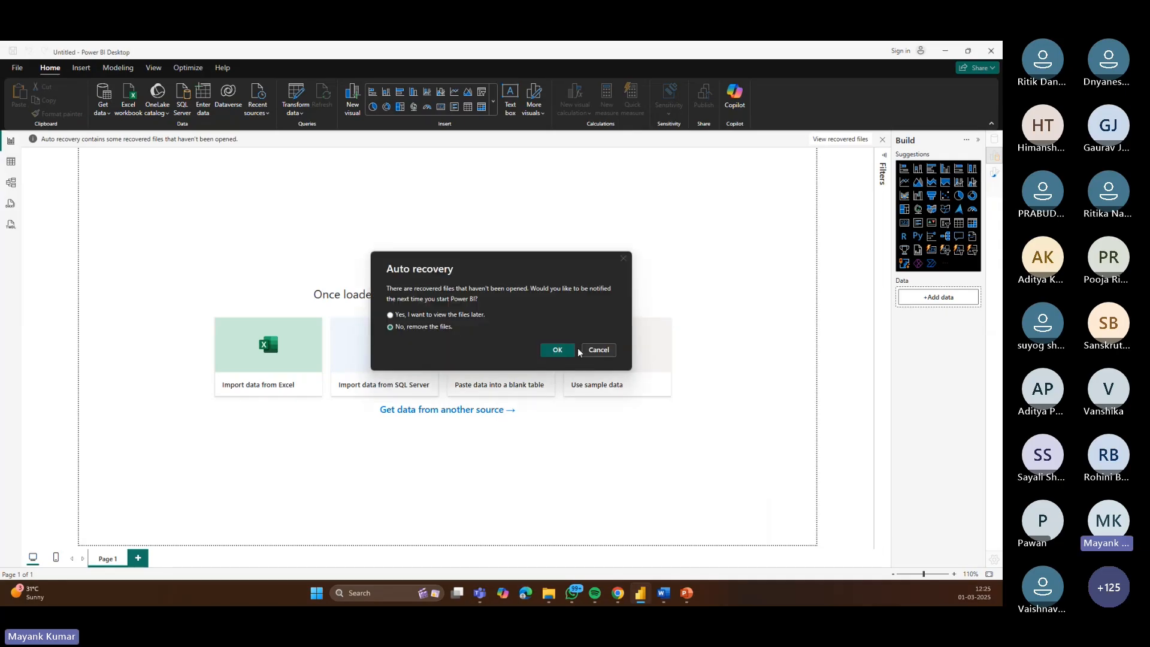
Step: Dismiss the auto recovery prompt and start a new blank report
click(598, 350)
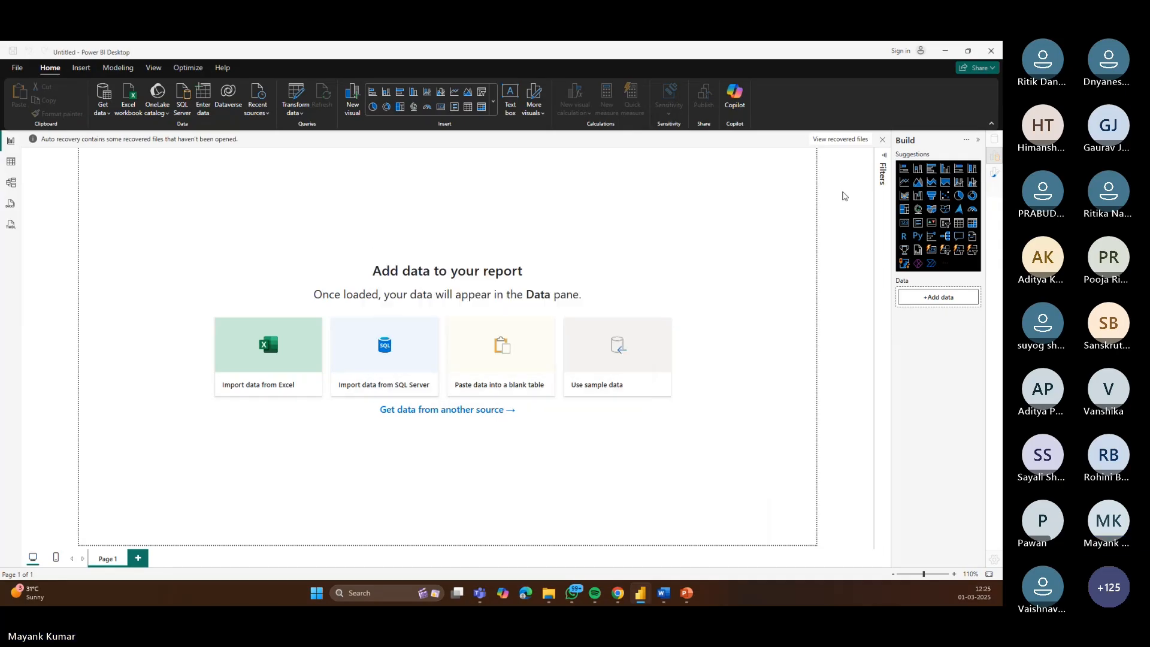
click(991, 51)
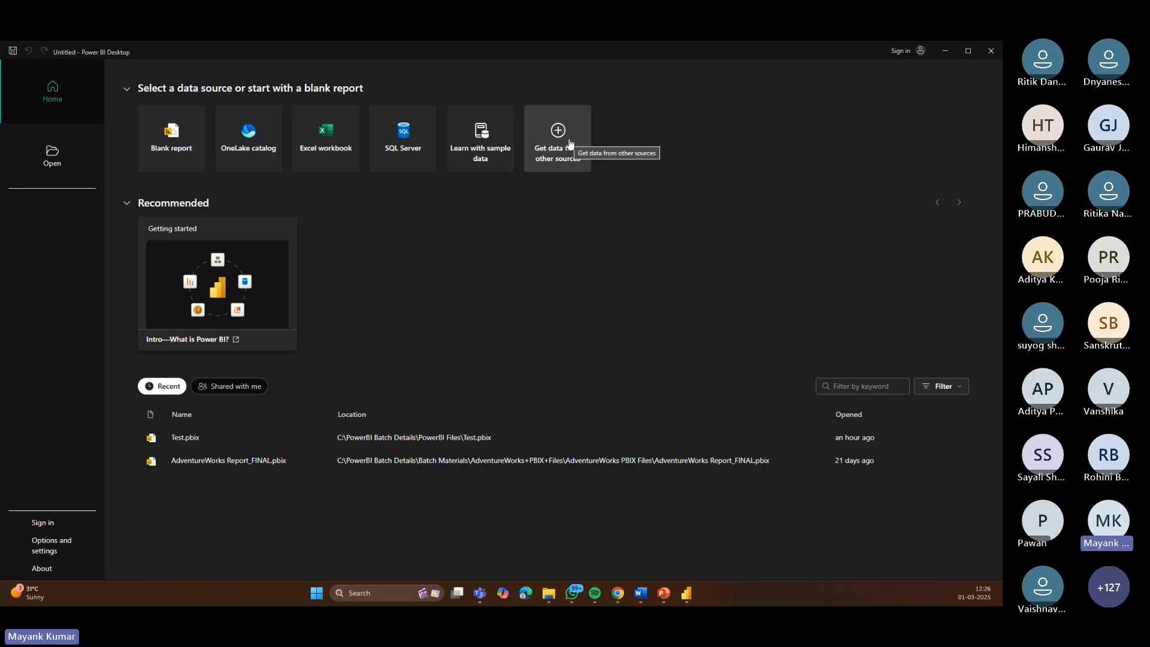
click(184, 135)
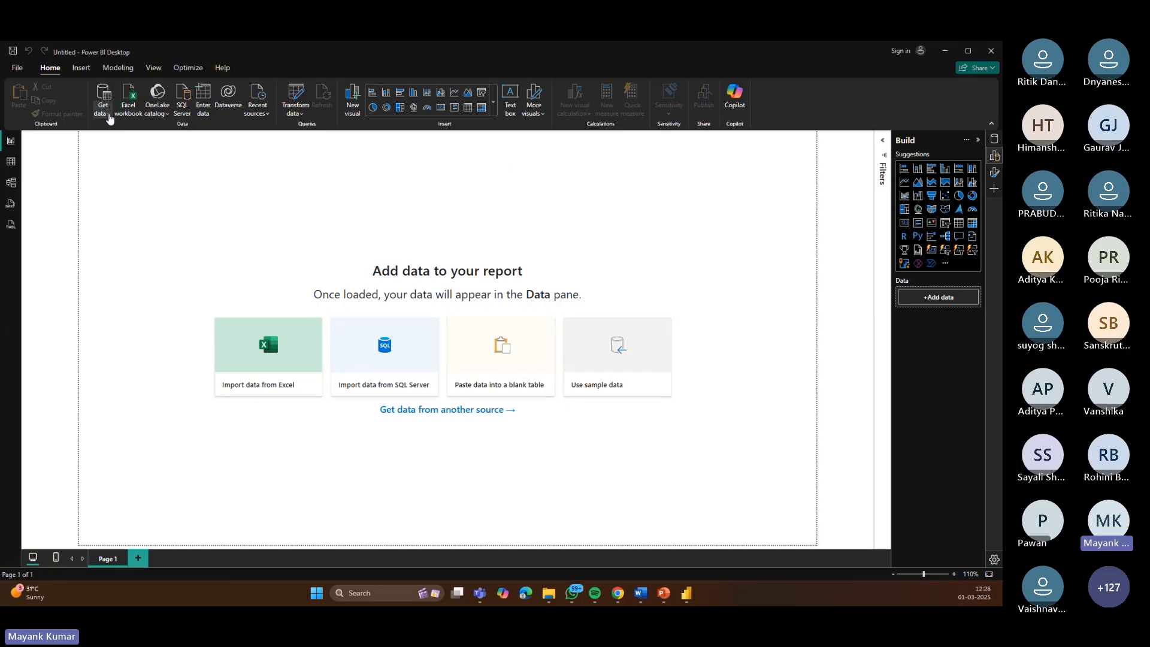
Step: Open the full Get Data dialog and browse through the list of available data connectors
click(110, 113)
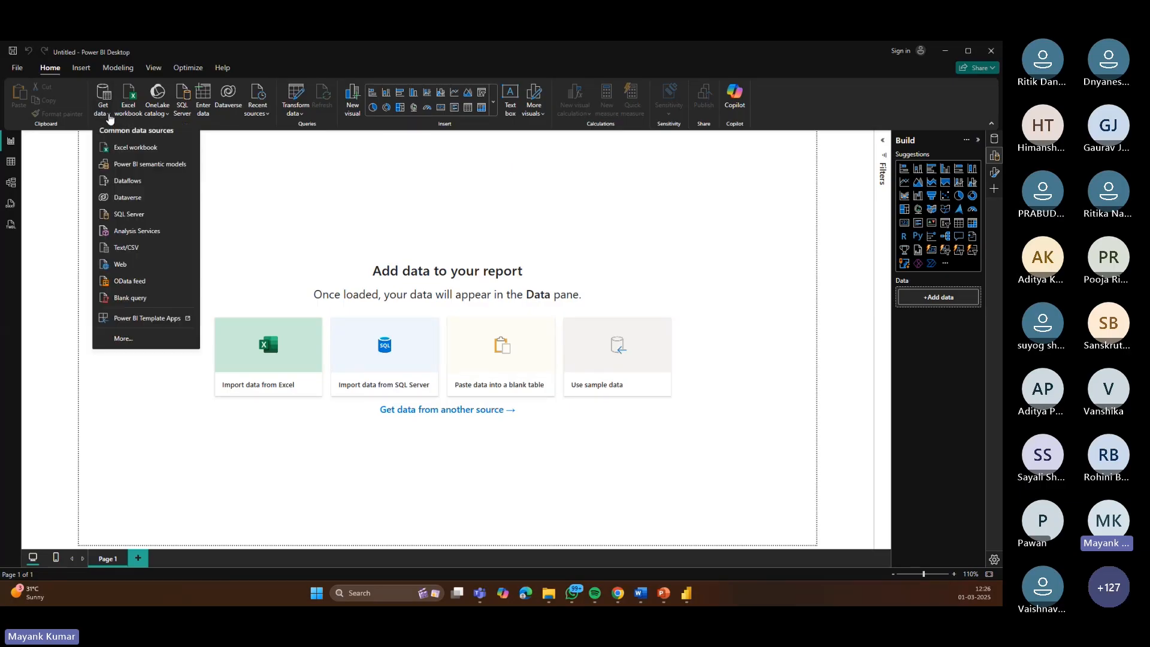
click(133, 340)
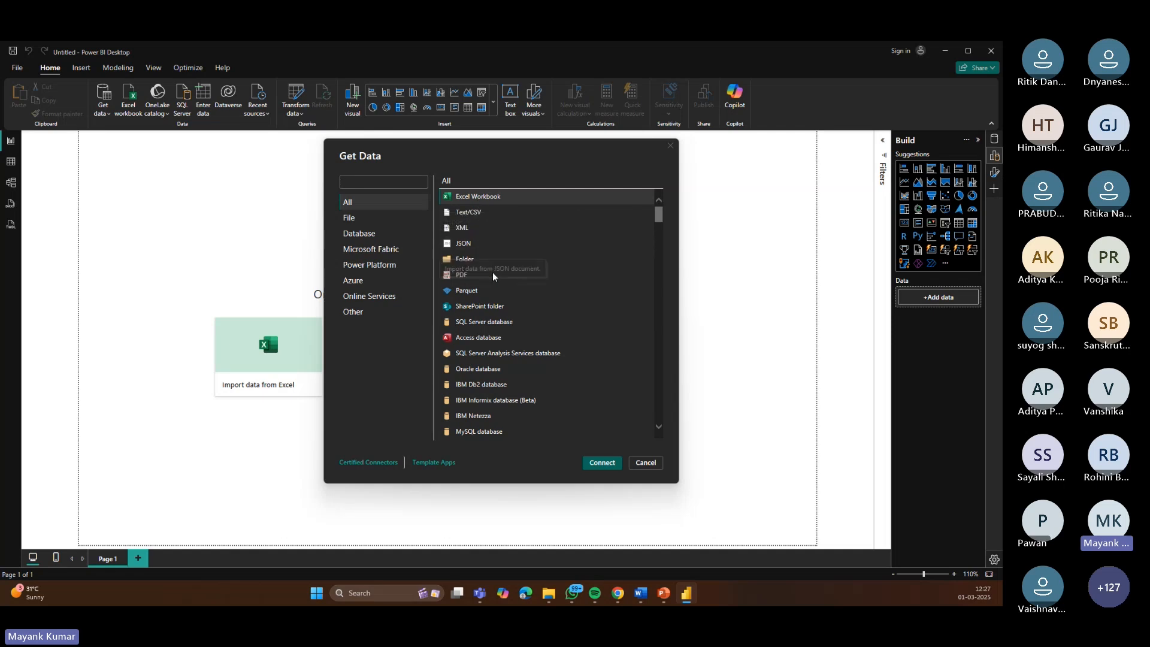
scroll(479, 260, down, 2)
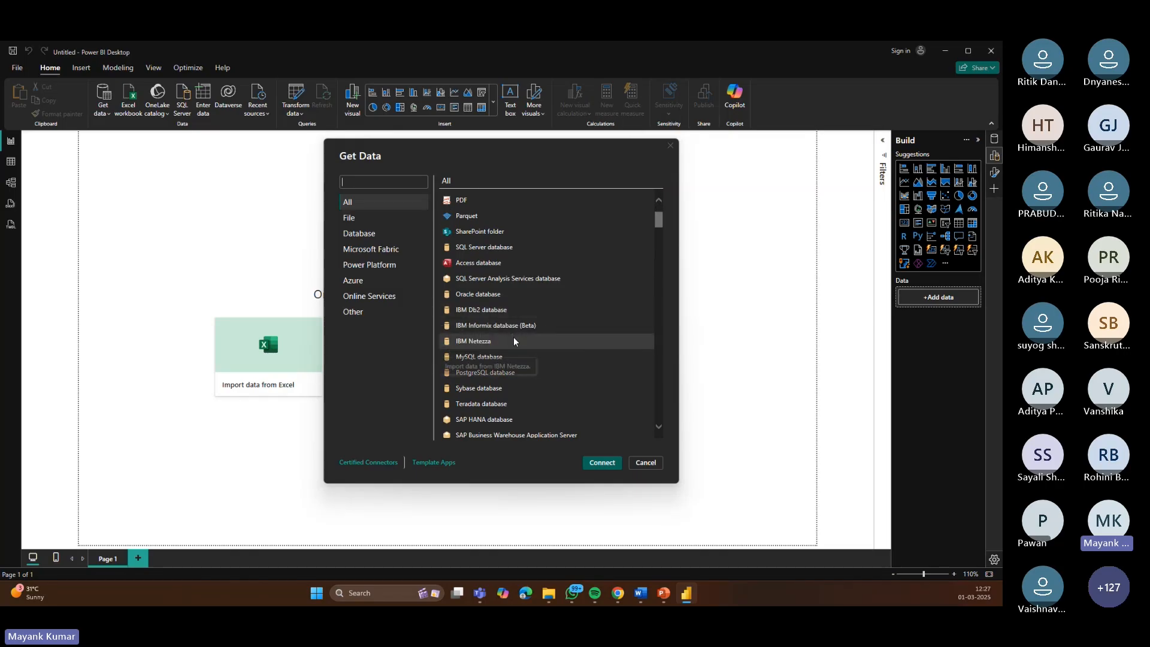
scroll(539, 330, down, 3)
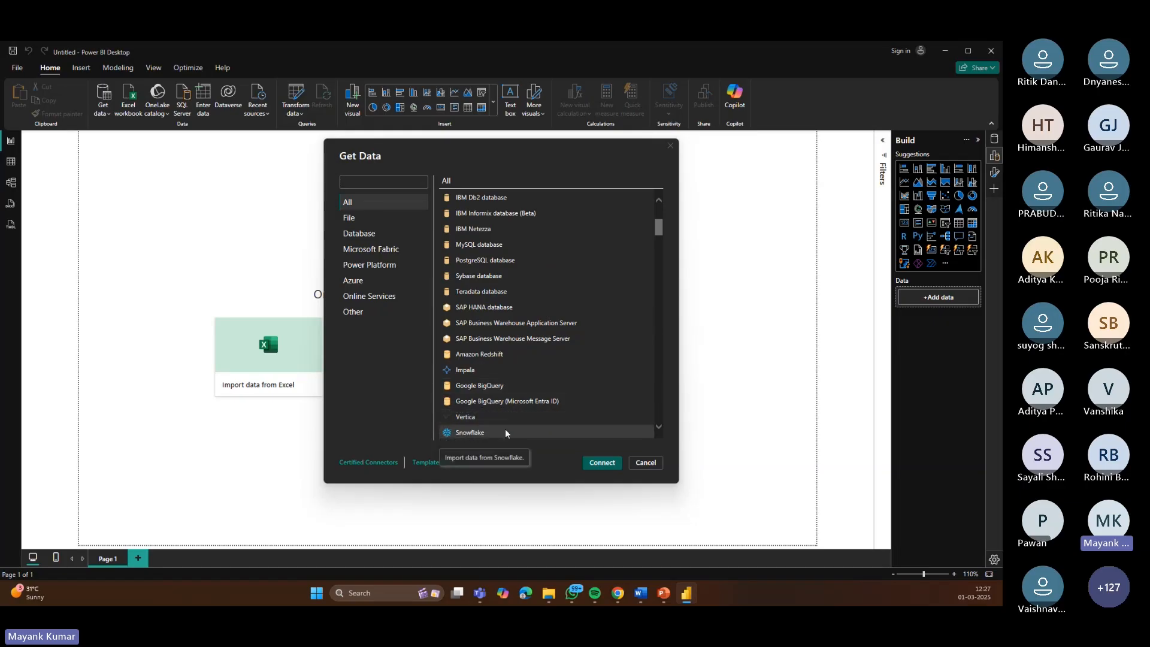
scroll(548, 339, down, 4)
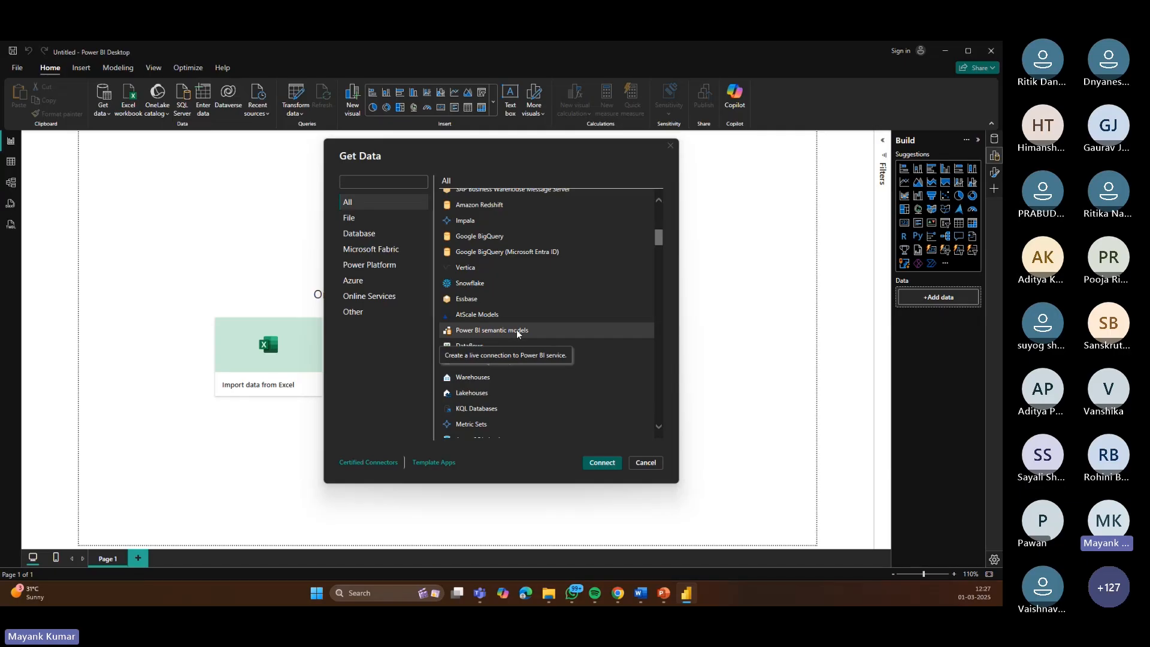
scroll(527, 342, down, 1)
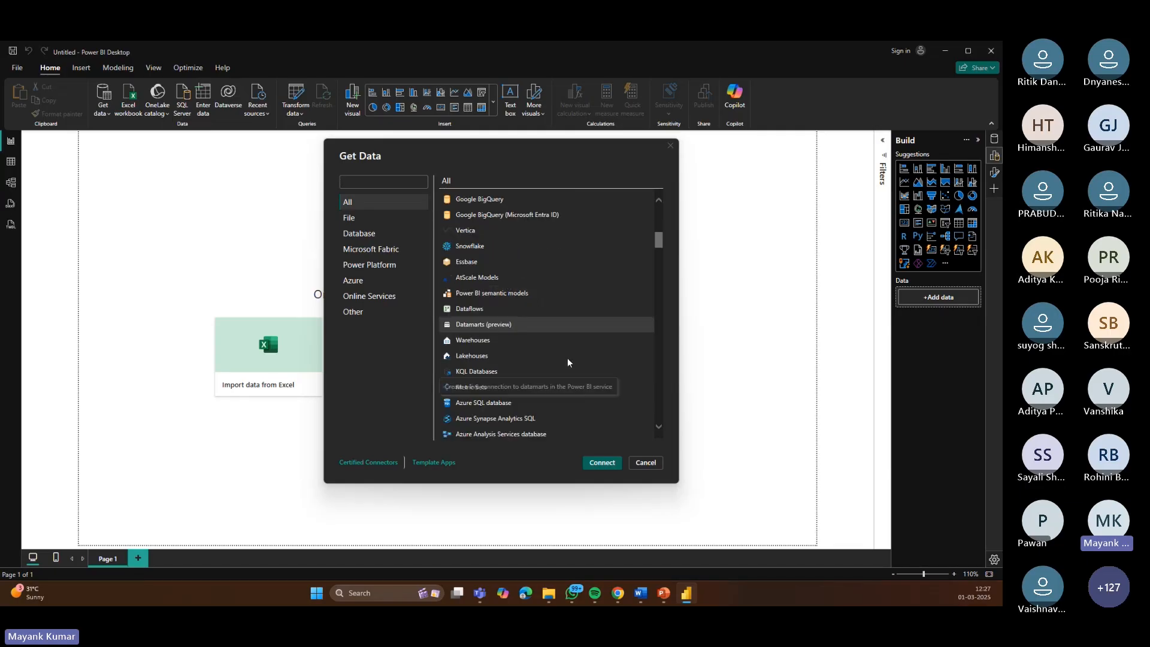
scroll(569, 360, down, 2)
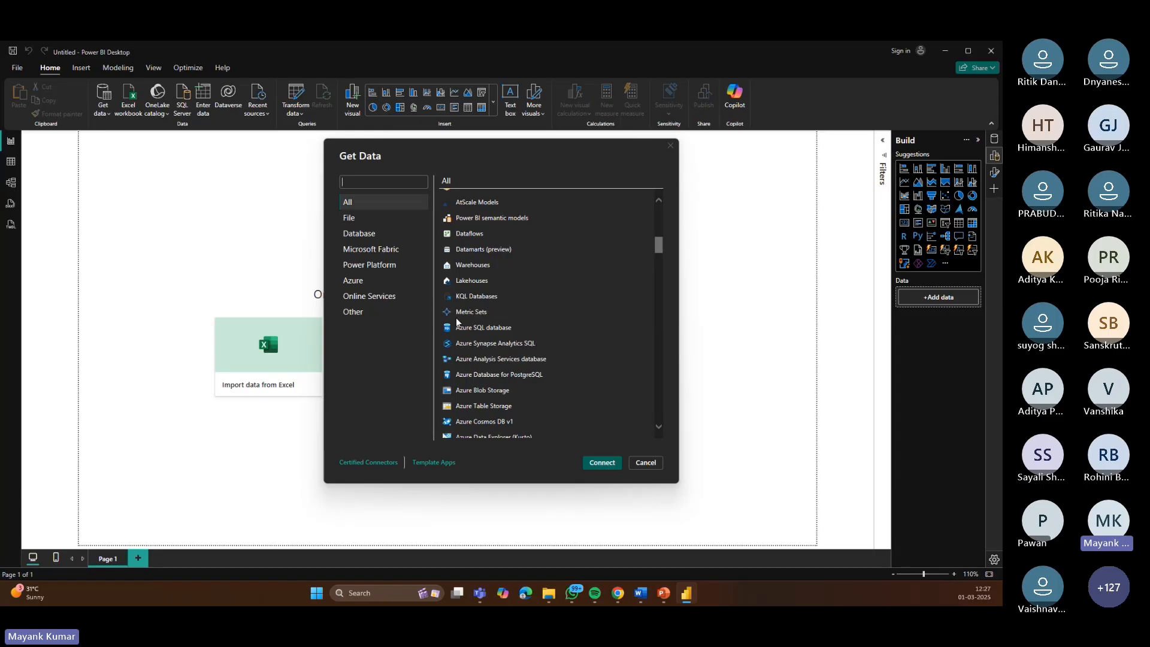
scroll(551, 365, down, 1)
scroll(551, 365, down, 5)
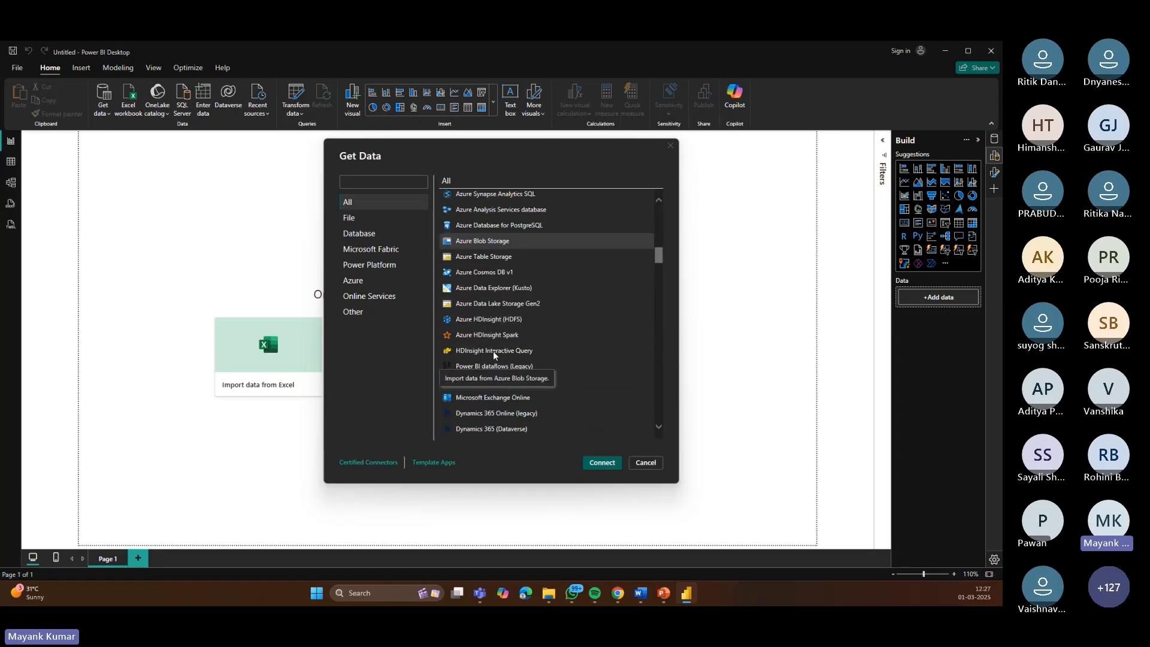
scroll(488, 357, down, 3)
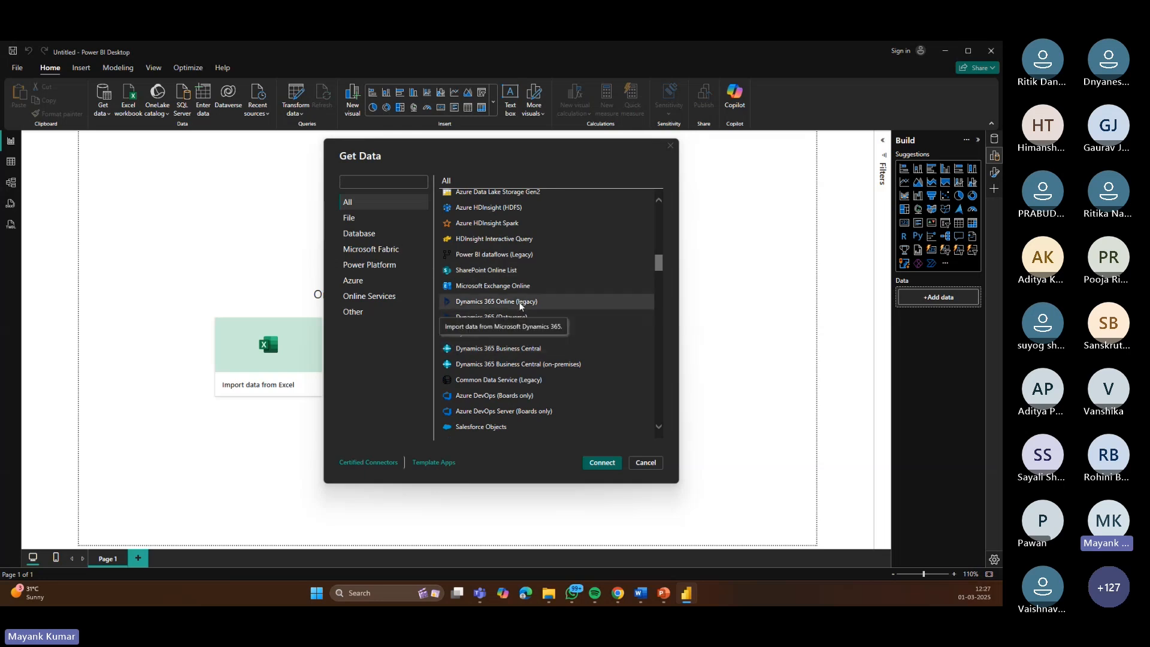
scroll(520, 306, down, 3)
scroll(530, 320, down, 2)
scroll(530, 320, down, 1)
scroll(481, 308, down, 4)
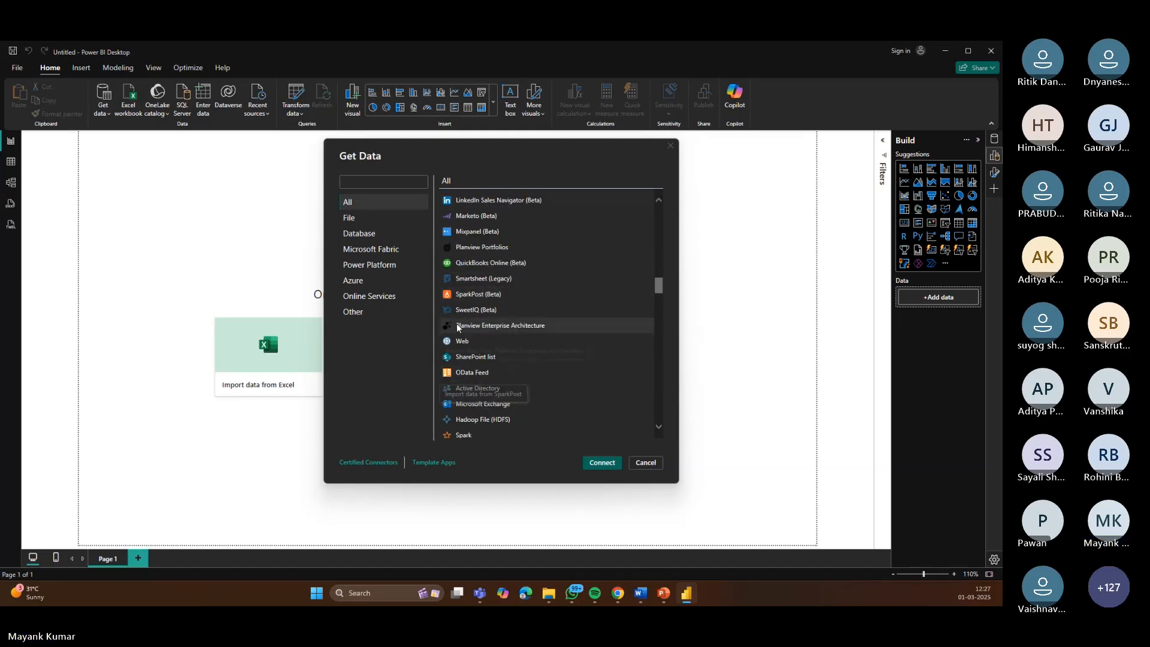
scroll(489, 365, down, 2)
scroll(479, 377, down, 2)
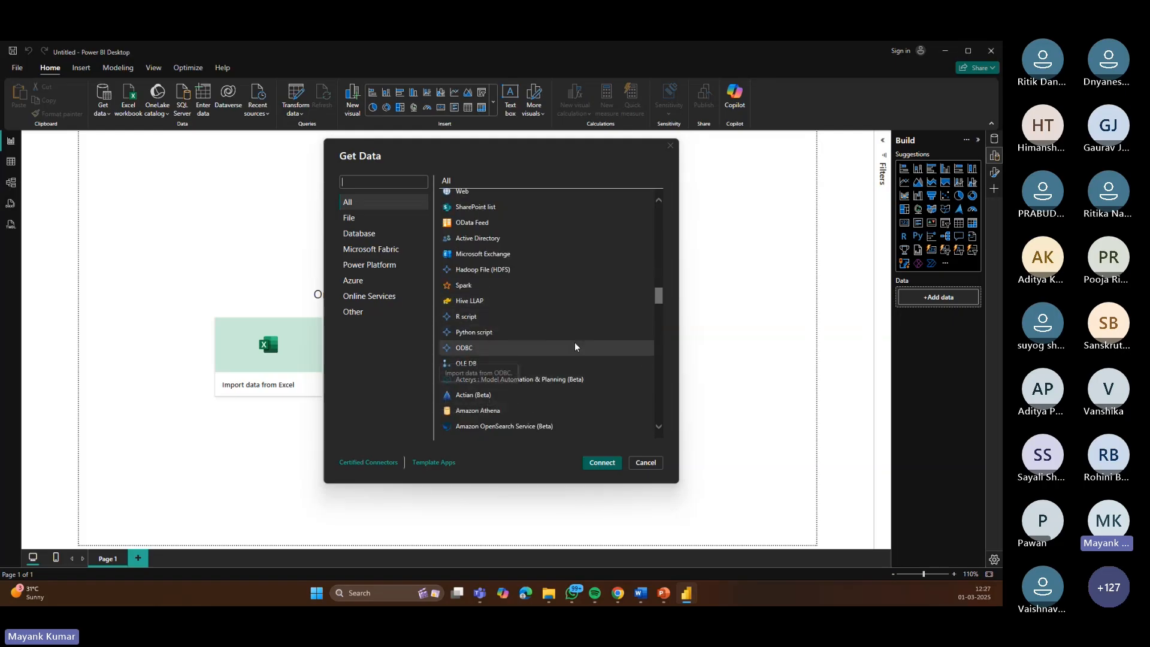
scroll(566, 347, down, 3)
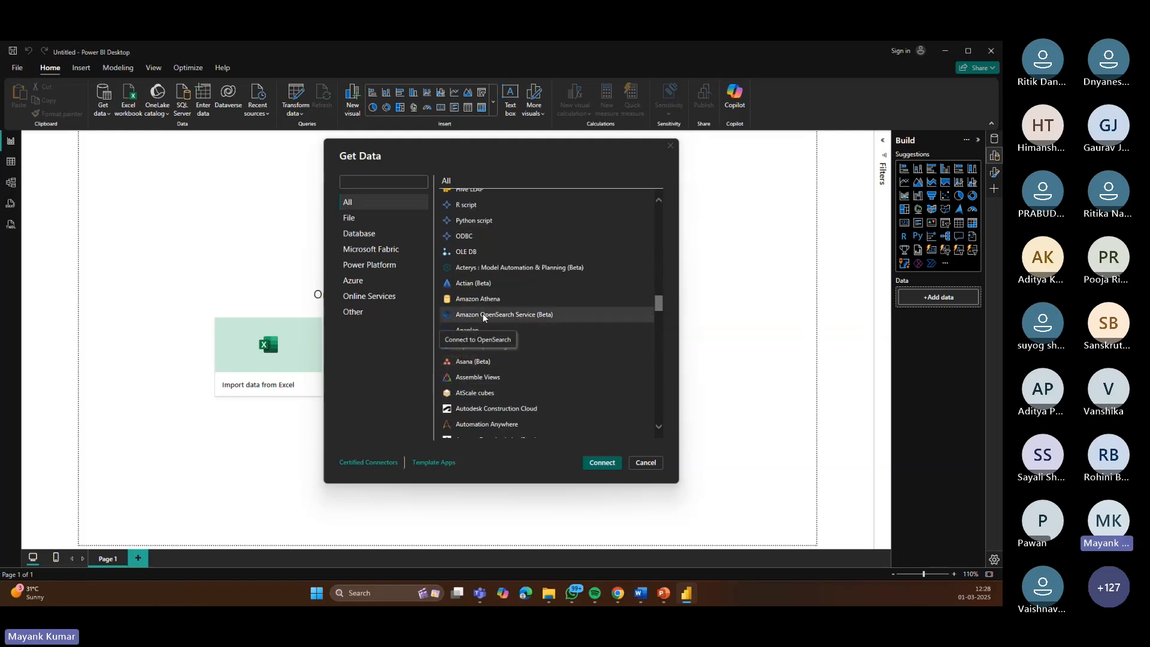
scroll(563, 348, down, 2)
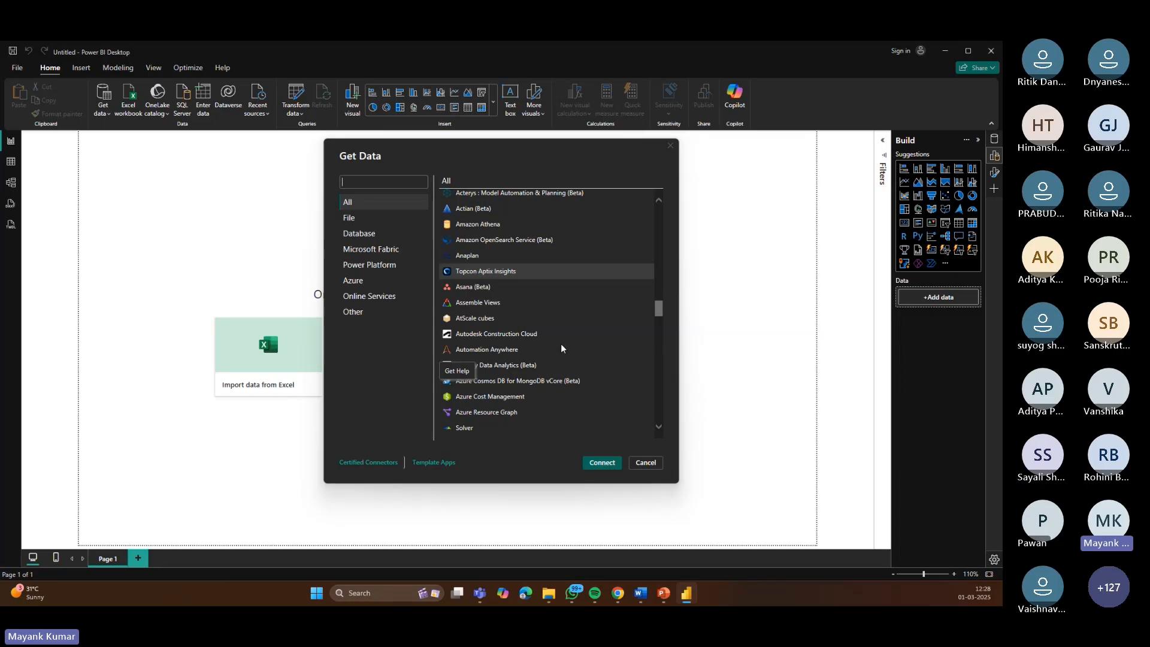
scroll(561, 349, down, 12)
scroll(558, 348, down, 15)
scroll(558, 351, down, 3)
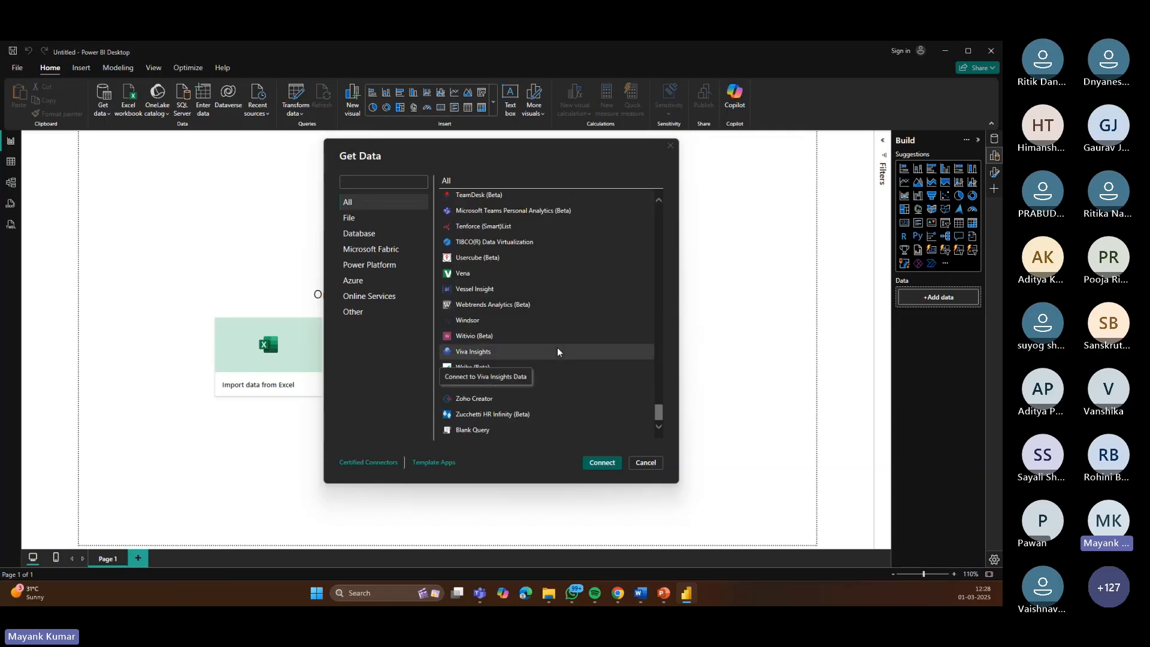
drag(659, 413, 659, 216)
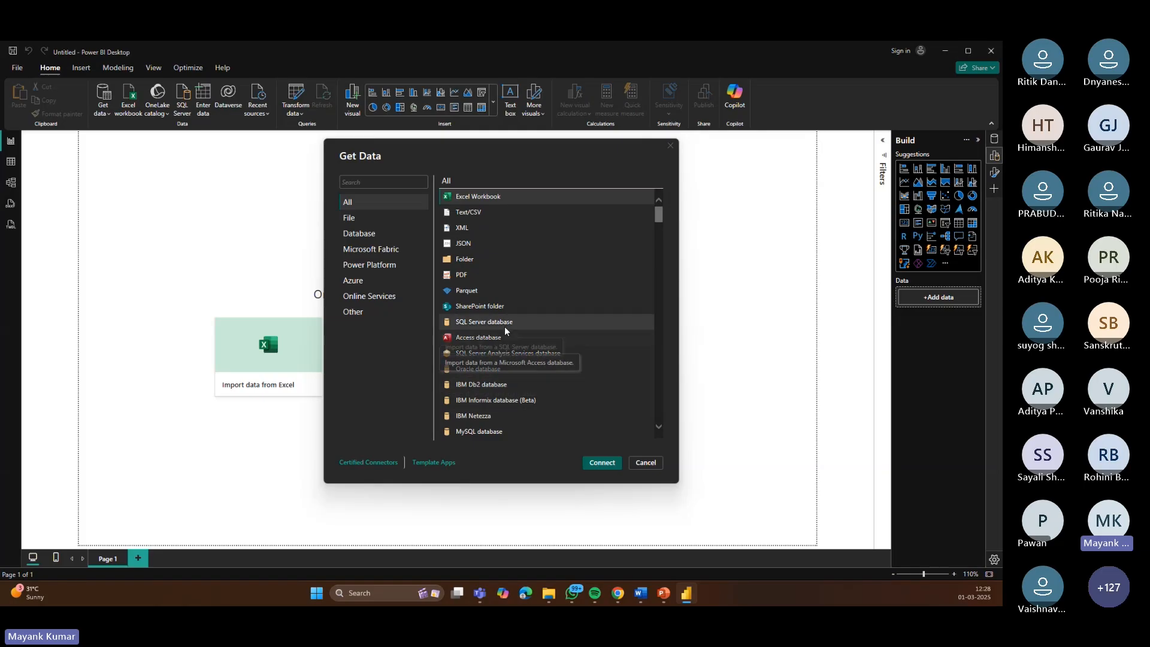
Step: Connect to an Excel Workbook source and open the sample-superstore-subset-excel file
click(525, 197)
click(602, 463)
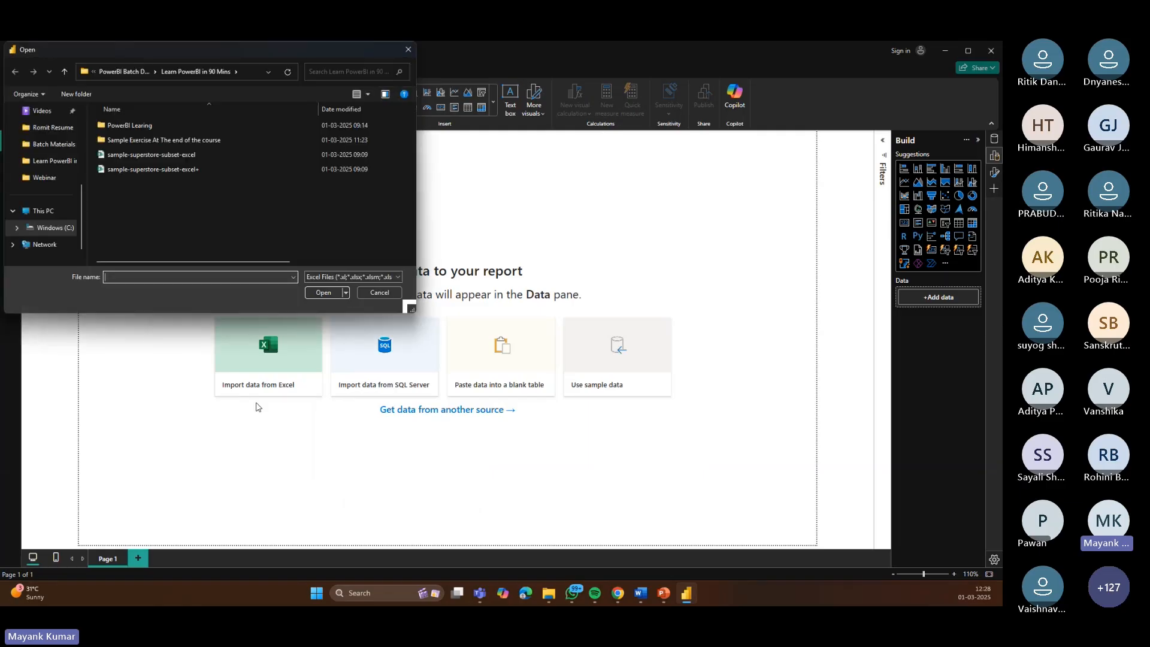
click(177, 158)
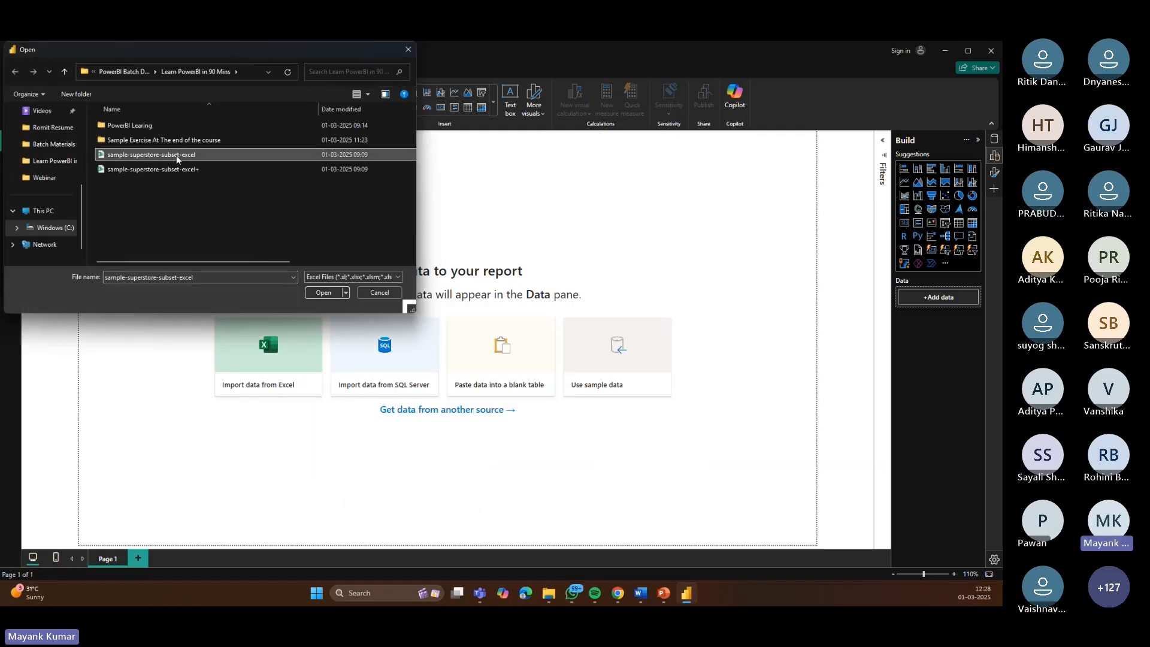
click(324, 293)
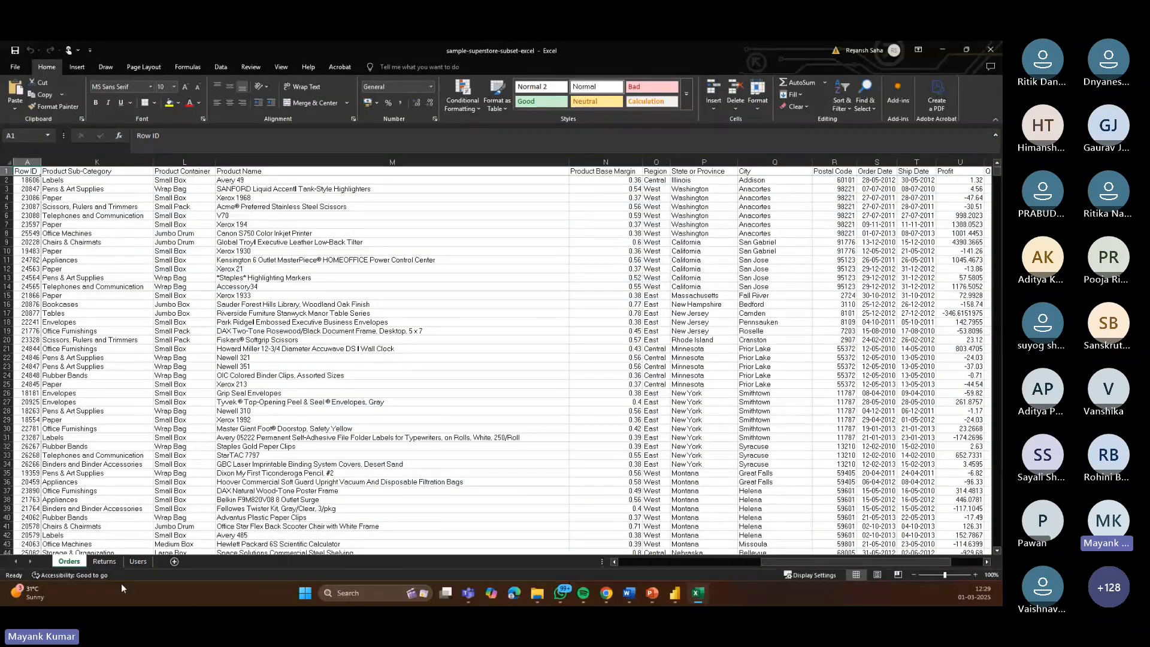
Step: Inspect the Returns, Users and Orders sheets of the source workbook in Excel
click(104, 561)
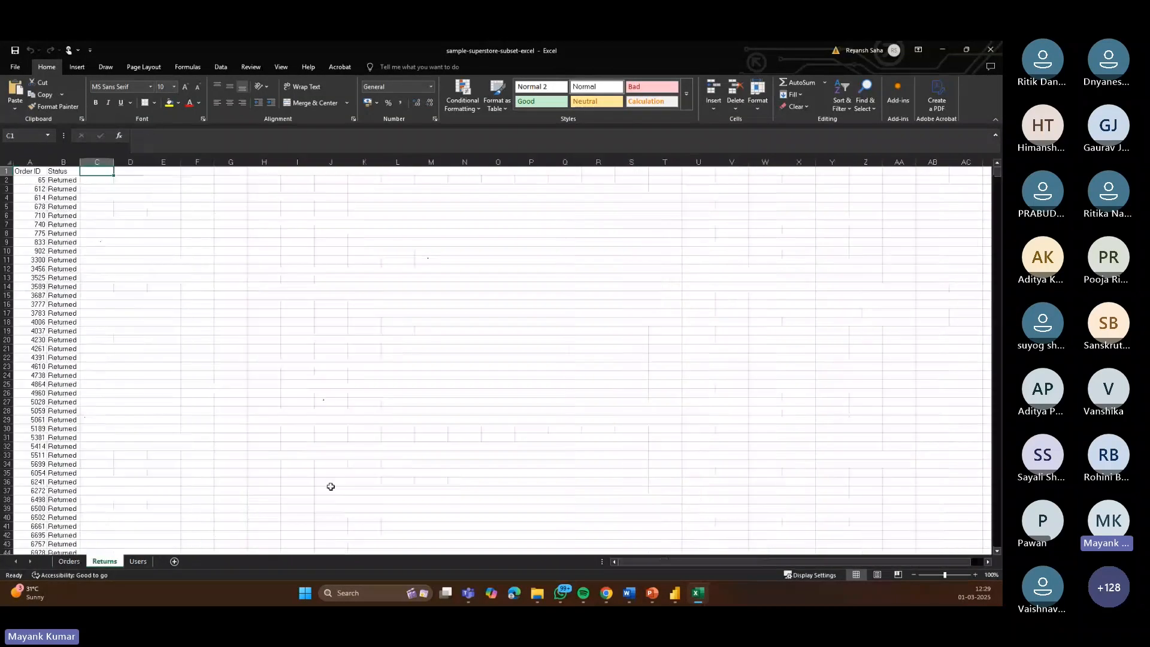
click(138, 561)
click(69, 561)
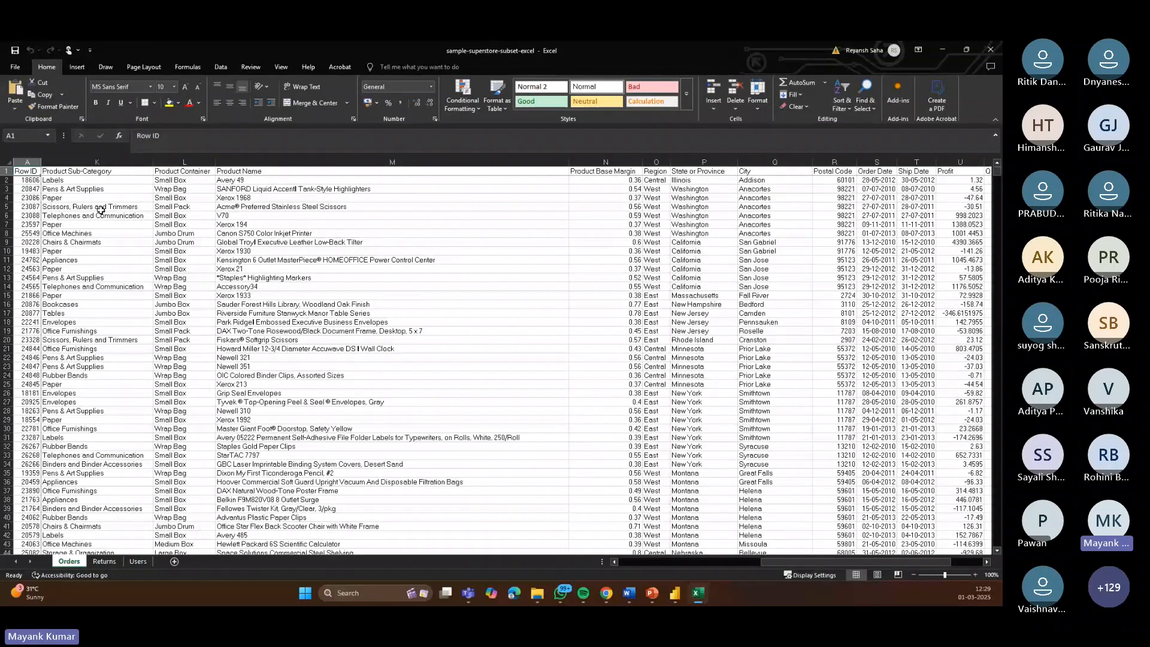
Step: Select the Orders table in the Navigator and load it into the report
click(675, 593)
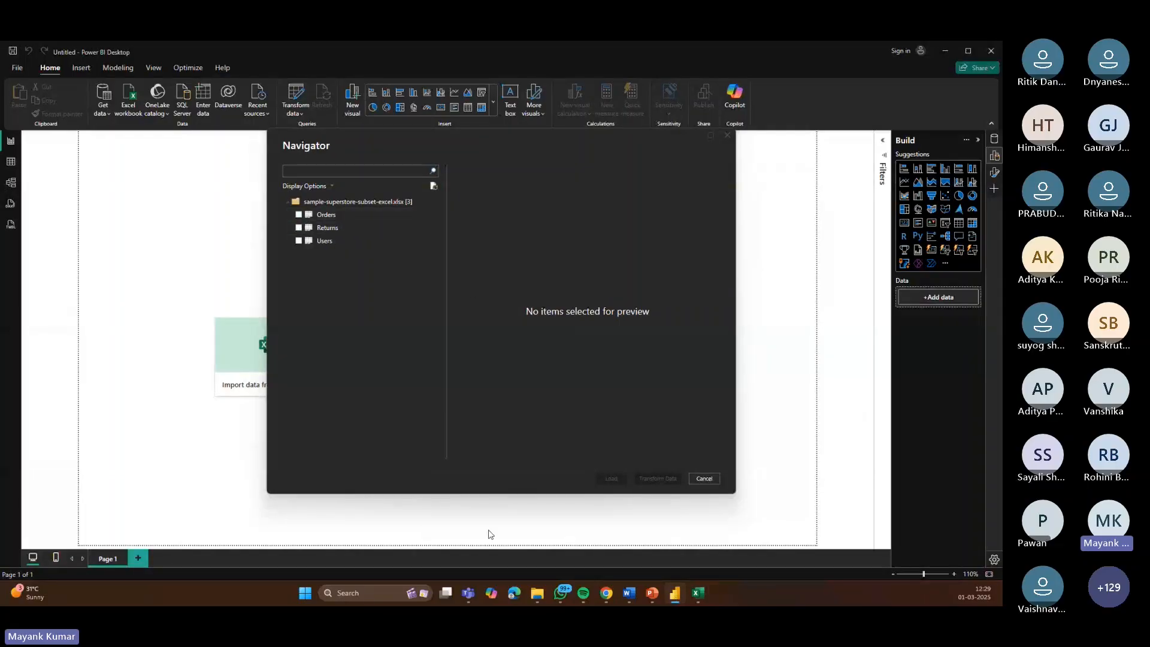
click(298, 215)
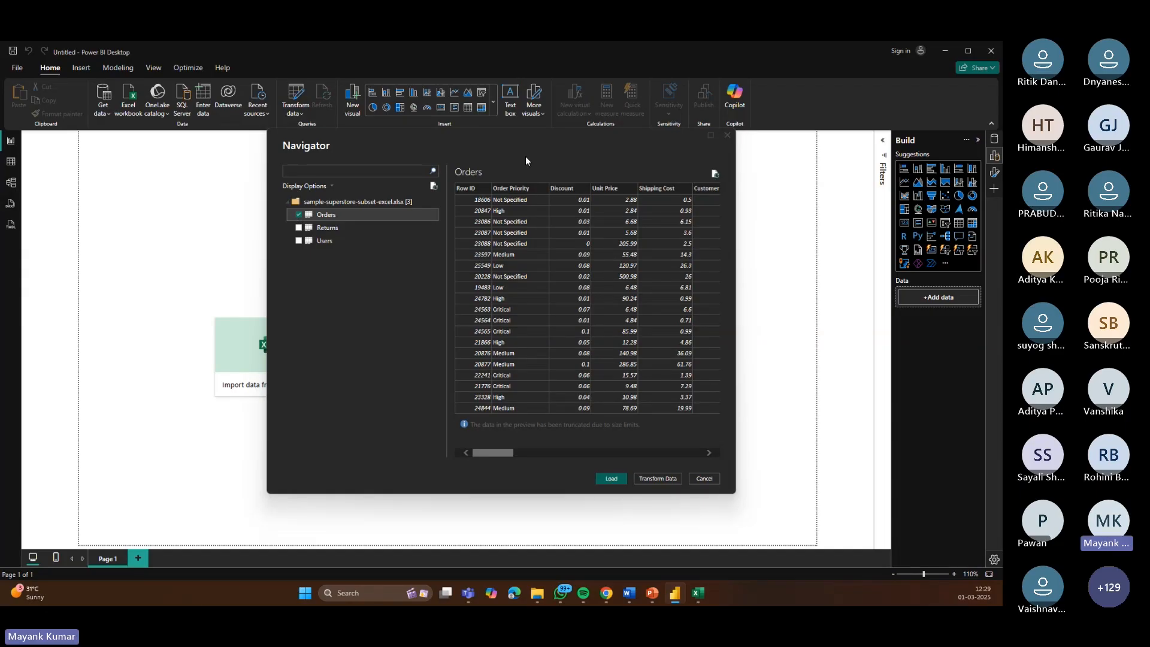
click(612, 478)
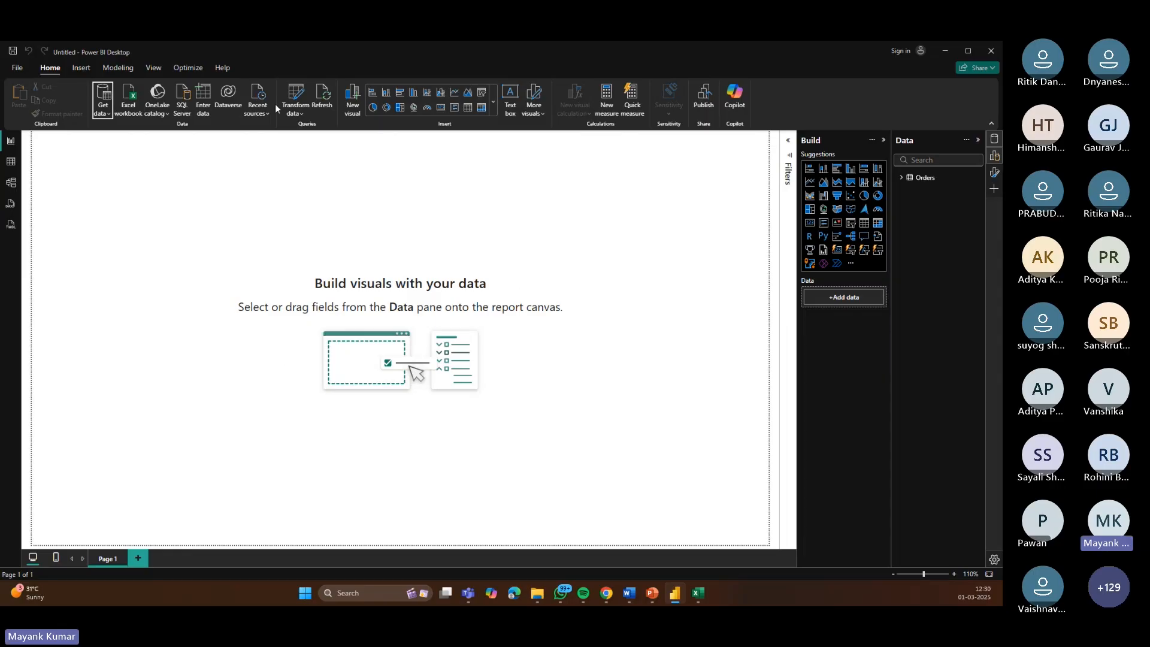
Step: Open the Power Query Editor through Transform data
click(296, 114)
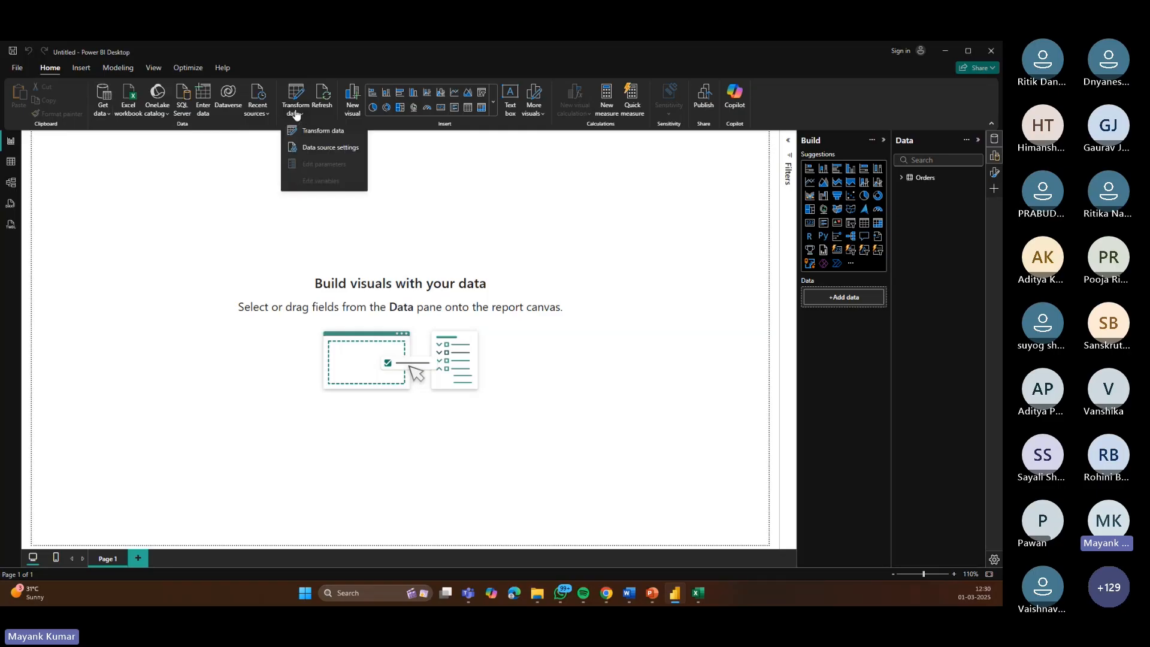
click(279, 199)
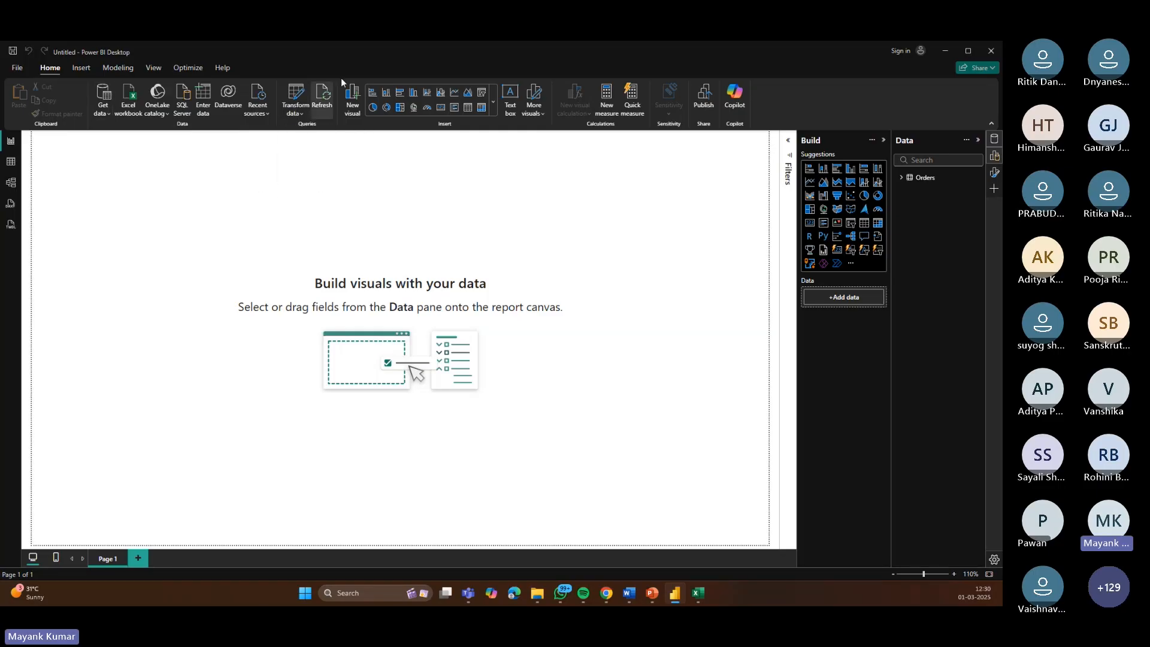
click(300, 118)
click(307, 131)
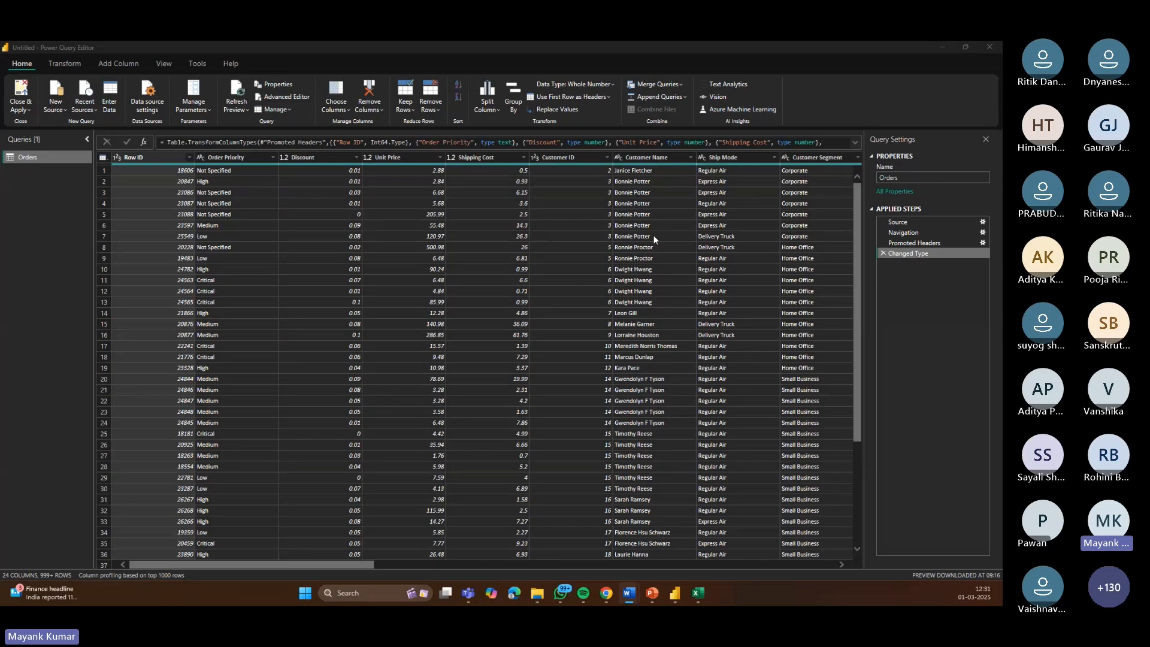
Step: Compare the Orders query columns in Power Query with the source sheet's columns in Excel
click(122, 158)
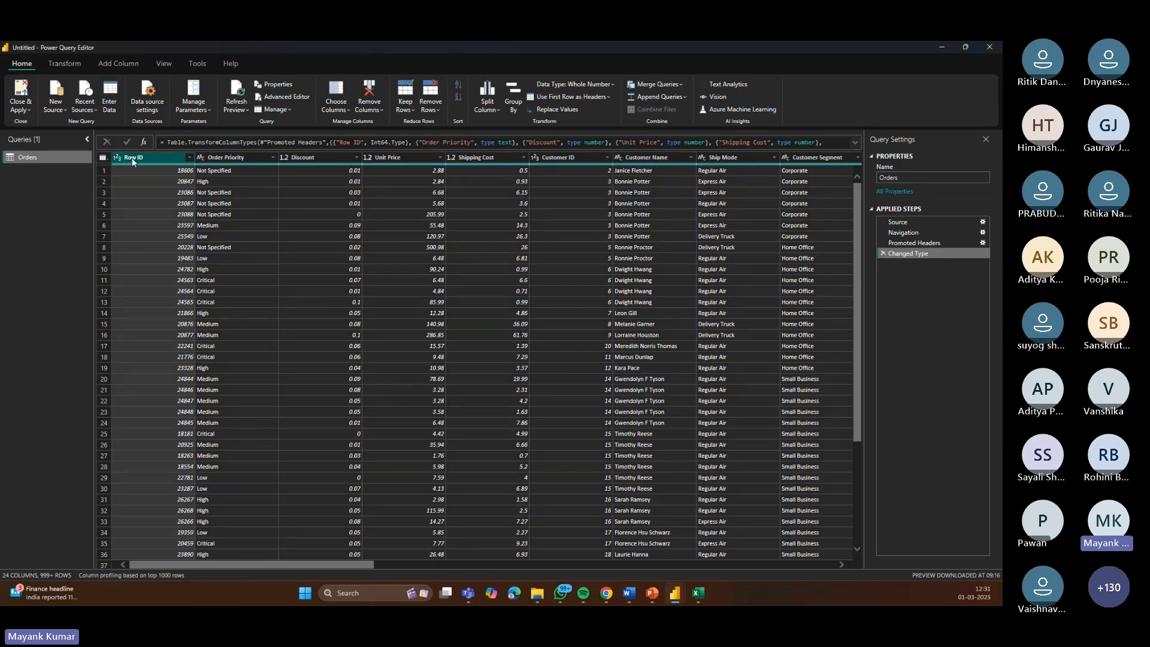
click(698, 594)
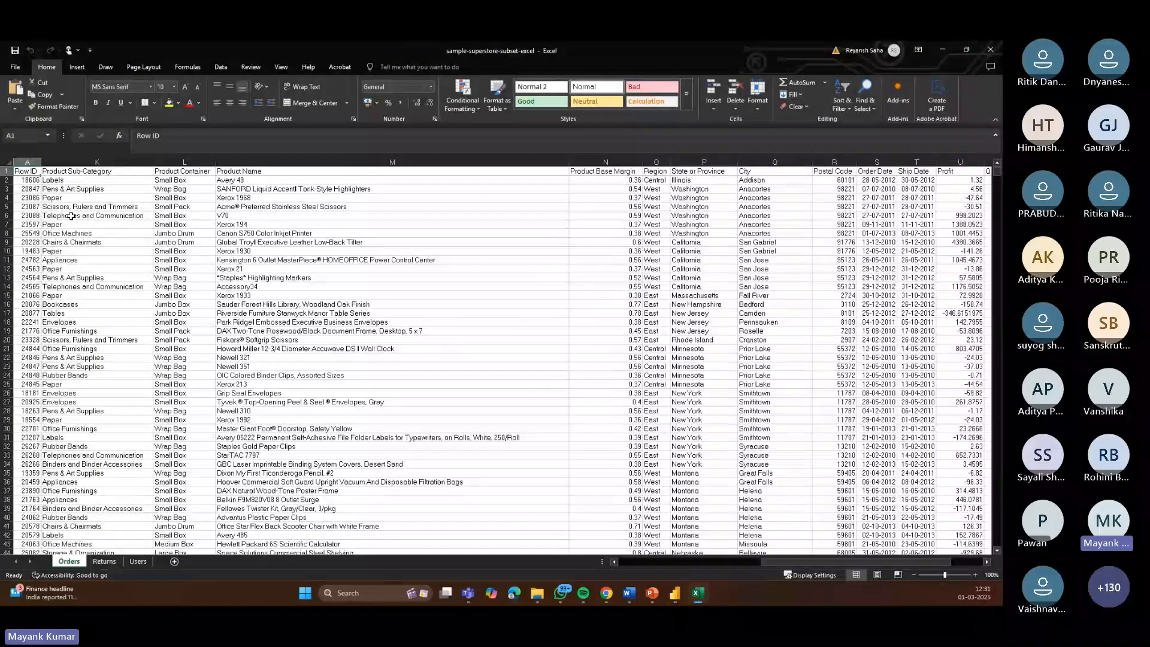
drag(746, 561, 557, 560)
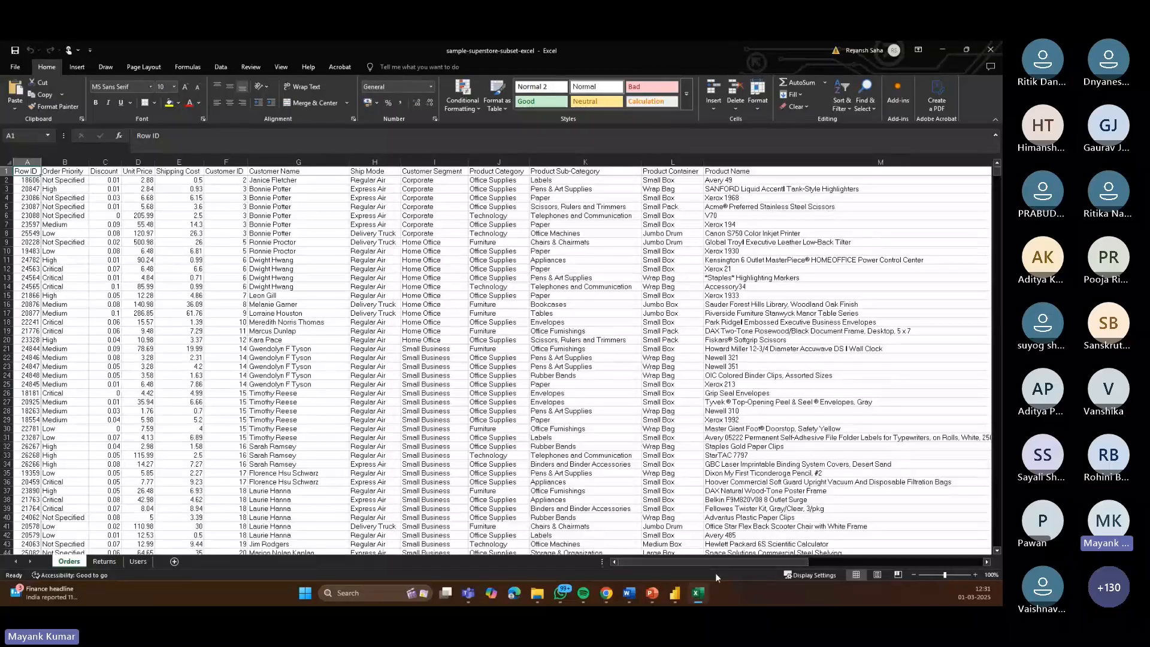
mouse_move(679, 599)
click(703, 529)
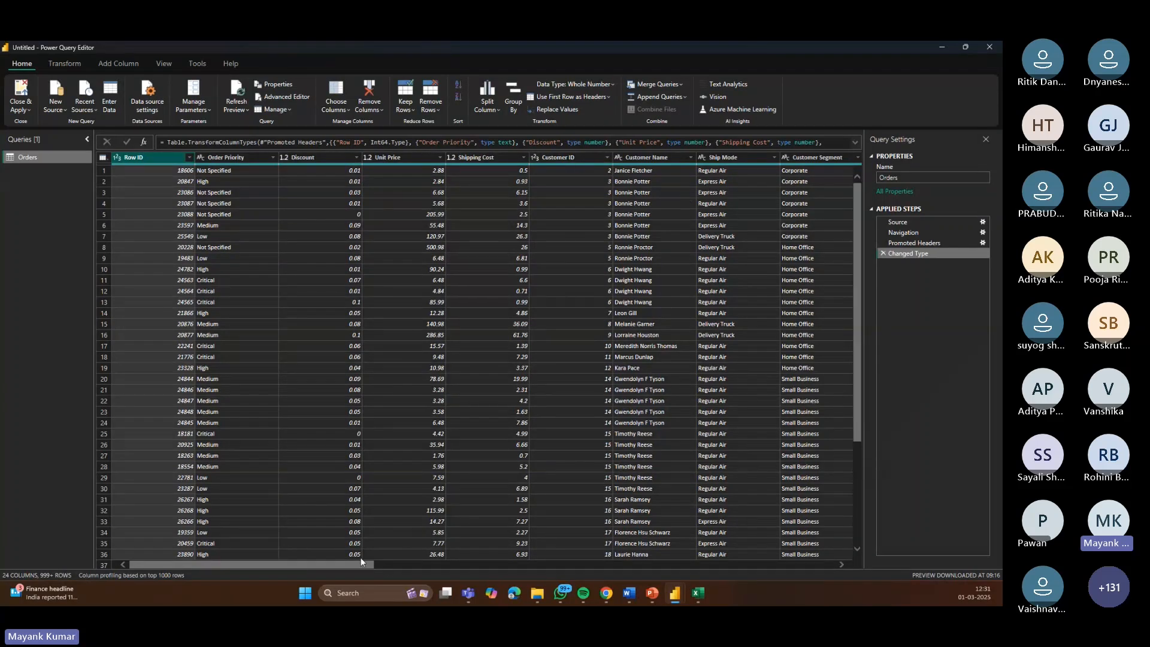
Step: Rename the query to Orders Fact
drag(387, 564, 774, 572)
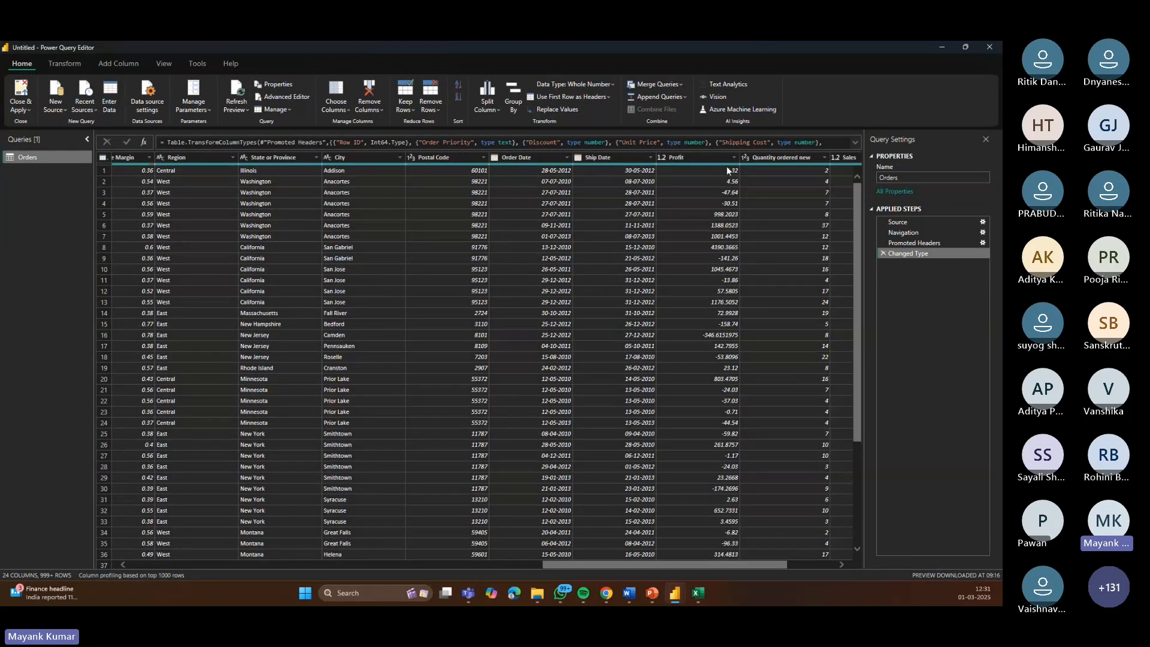
mouse_move(698, 593)
drag(774, 563, 849, 570)
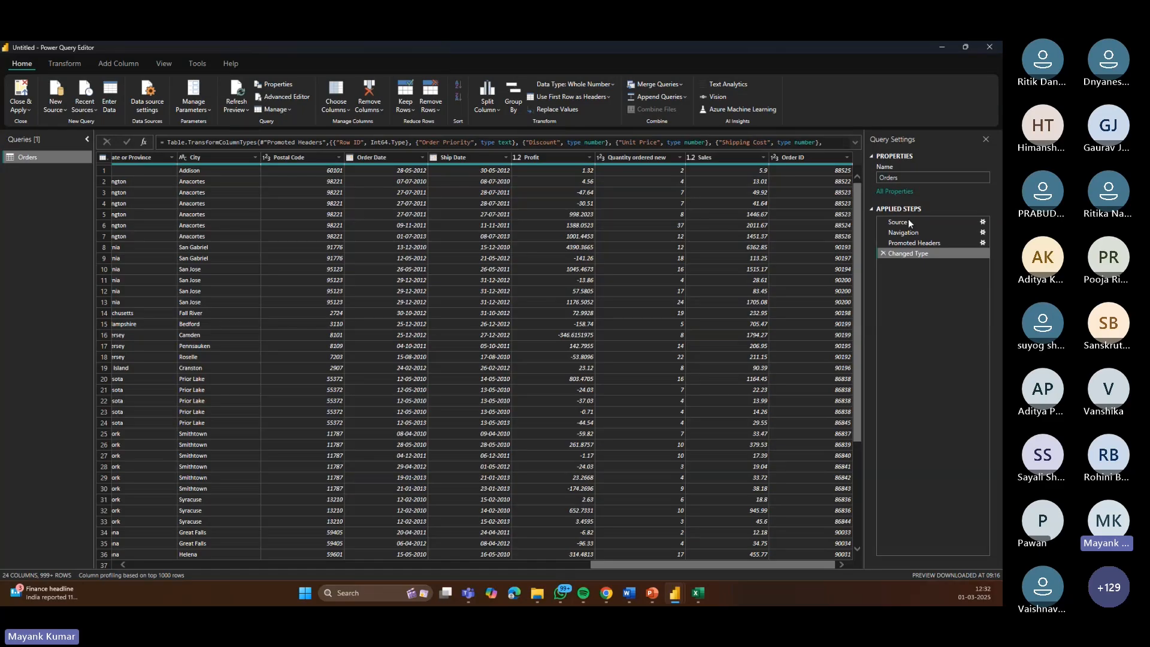
click(913, 177)
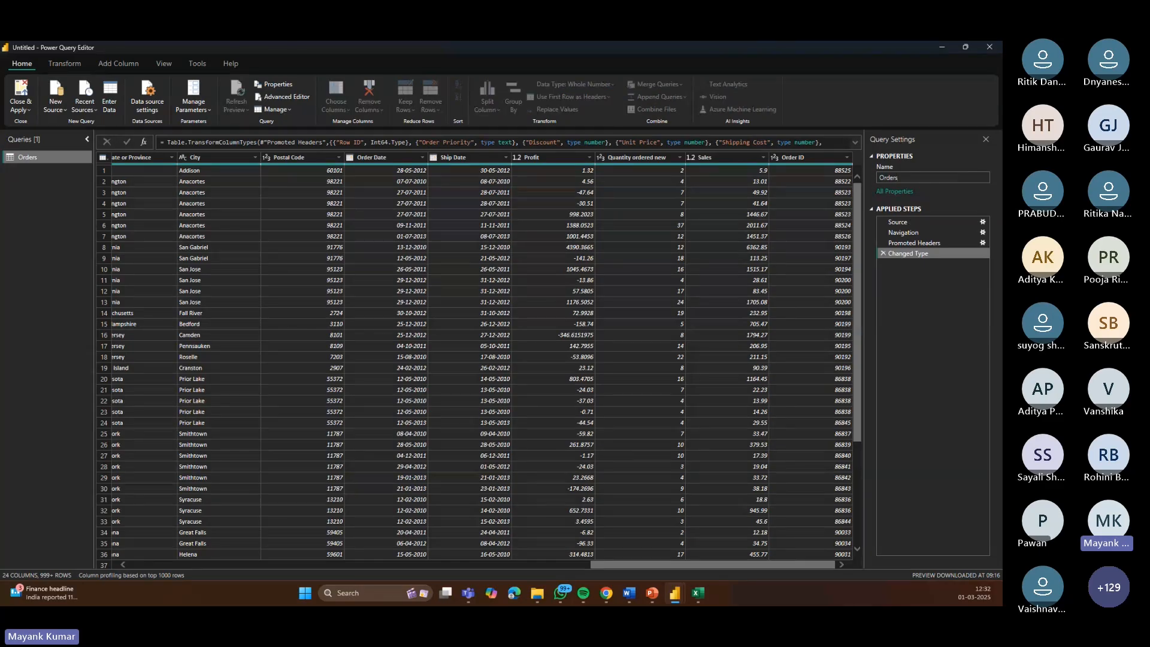
text(Fact)
click(931, 215)
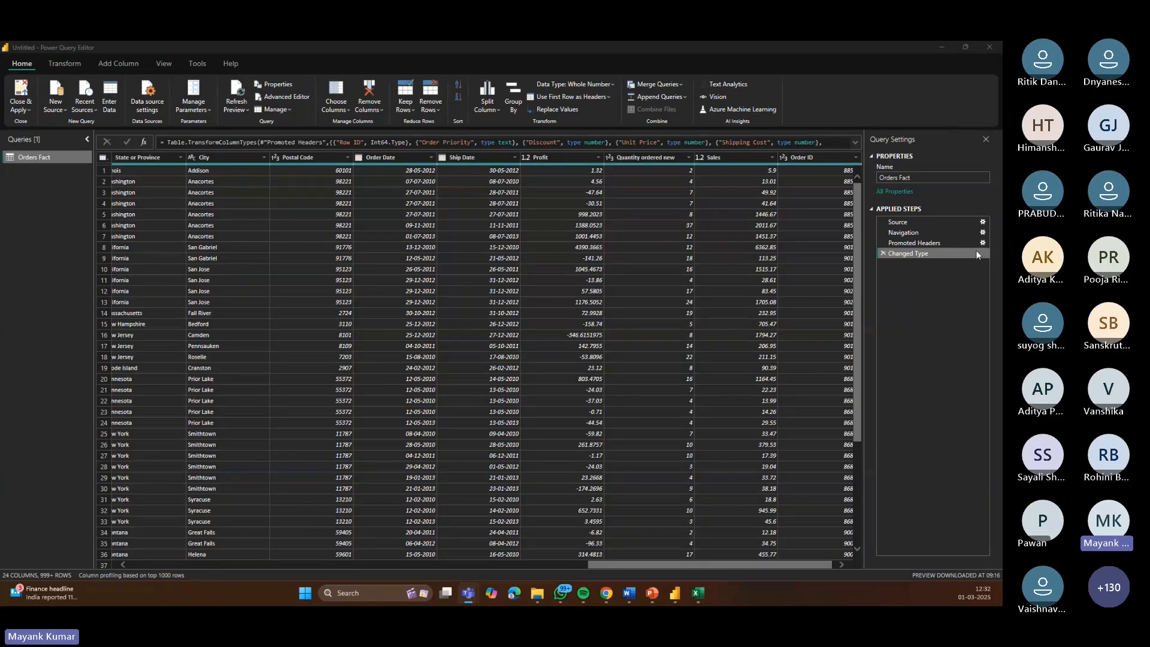
Step: Review the Source, Navigation, Promoted Headers and Changed Type applied steps and their formulas
click(907, 224)
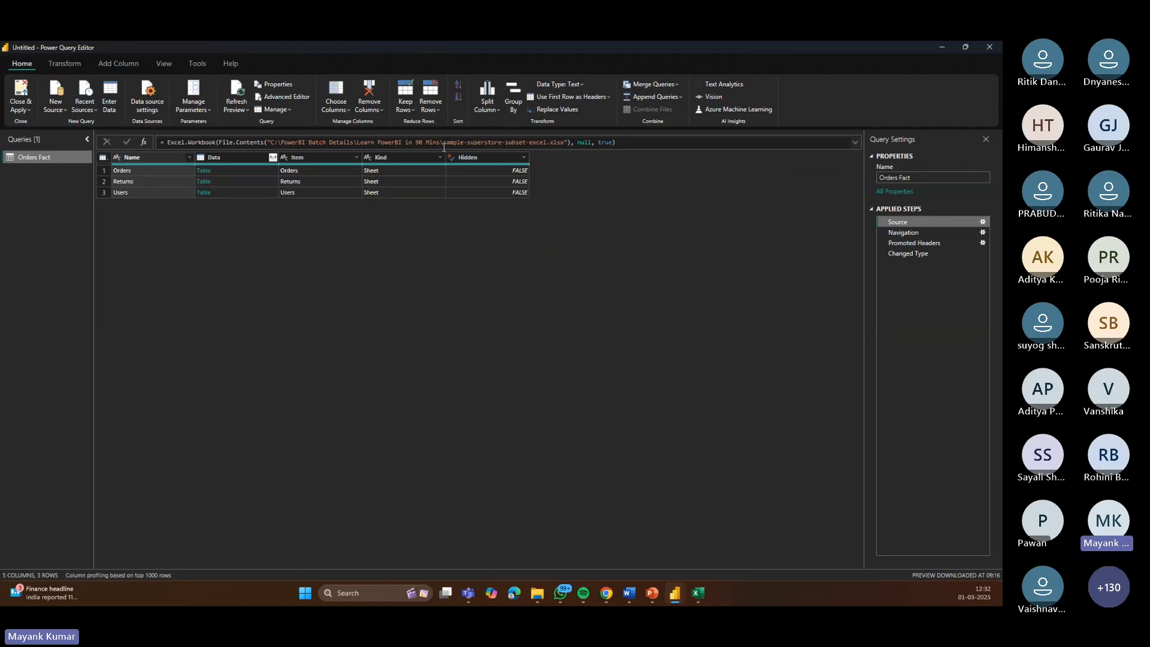
drag(440, 143, 391, 138)
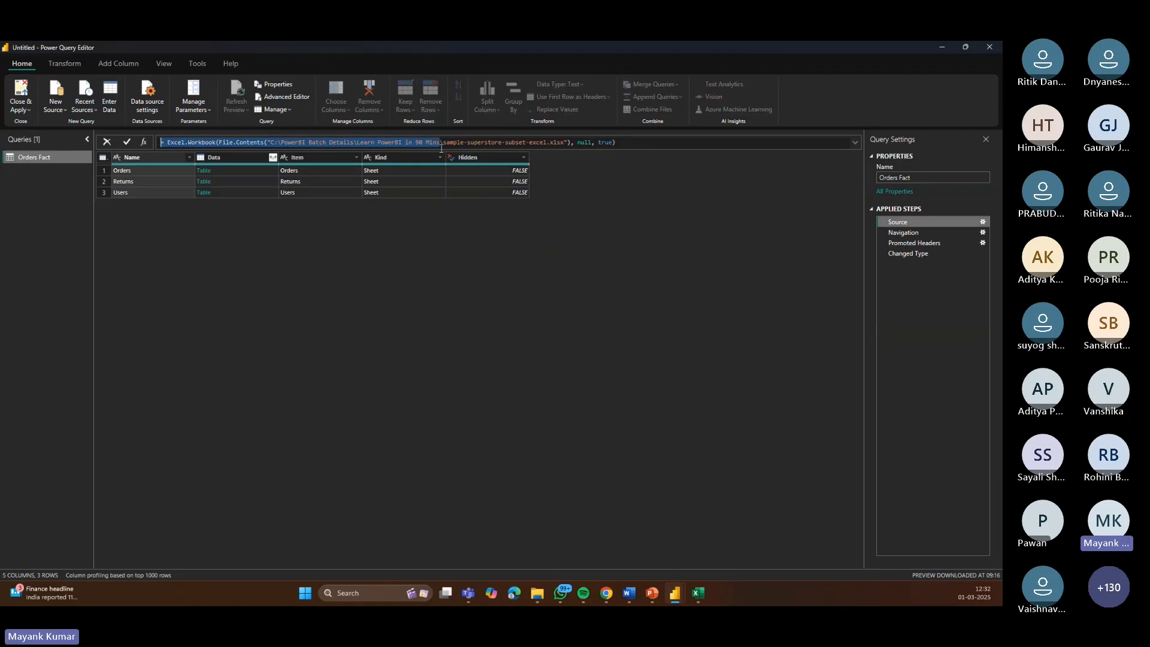
drag(443, 143, 548, 144)
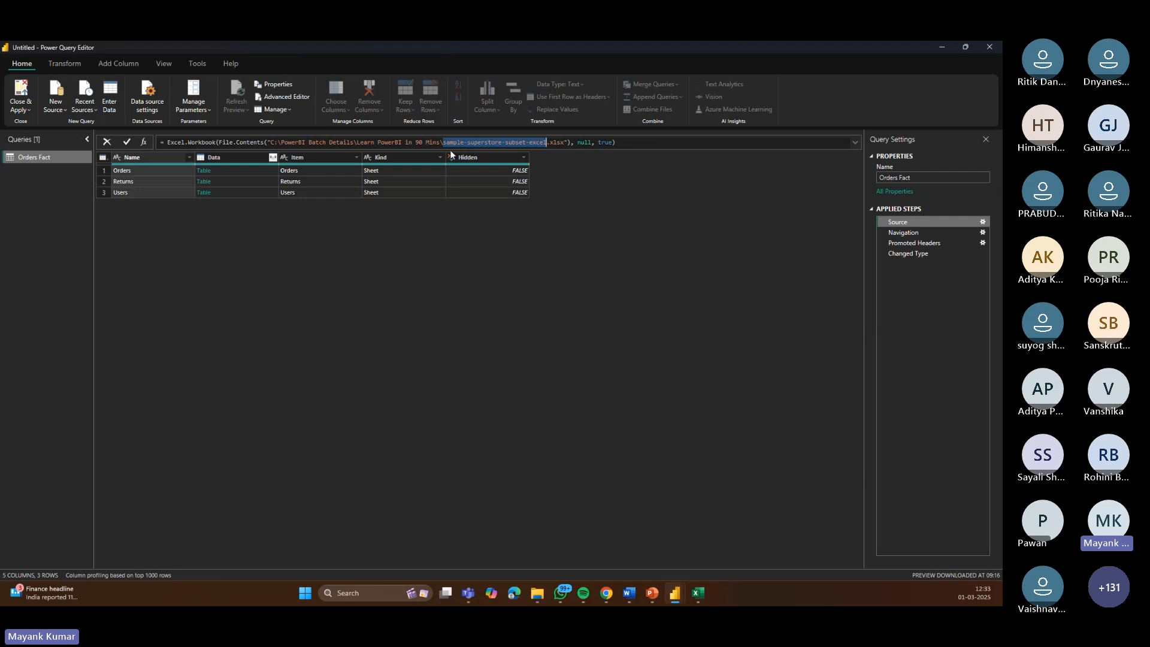
click(903, 235)
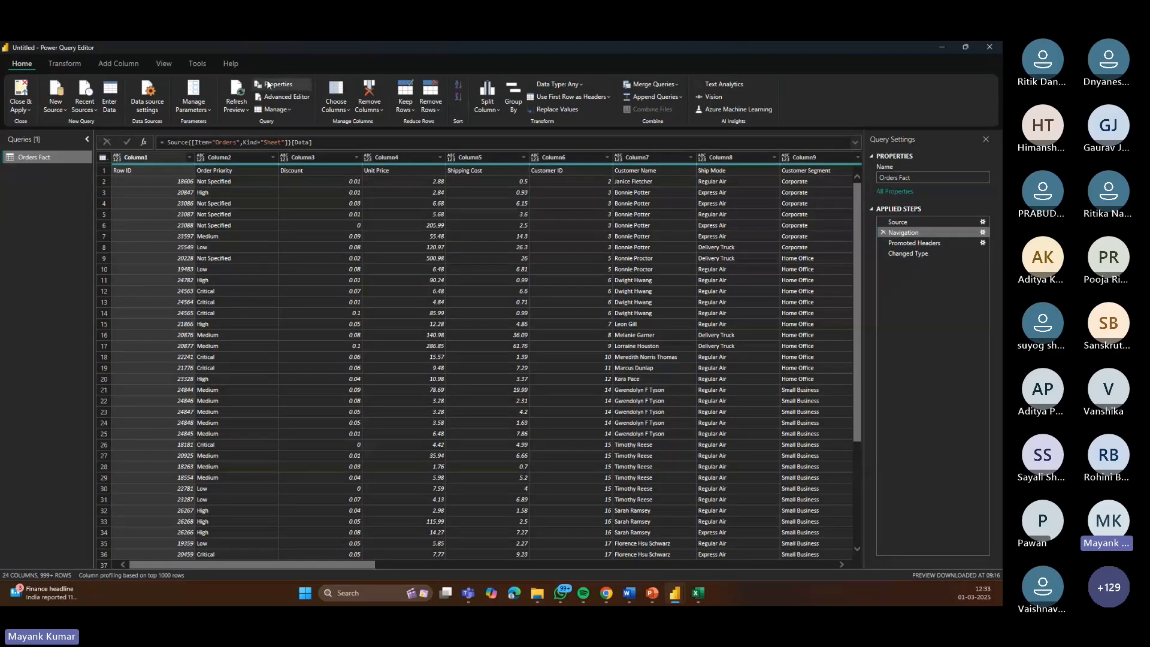
double_click(277, 142)
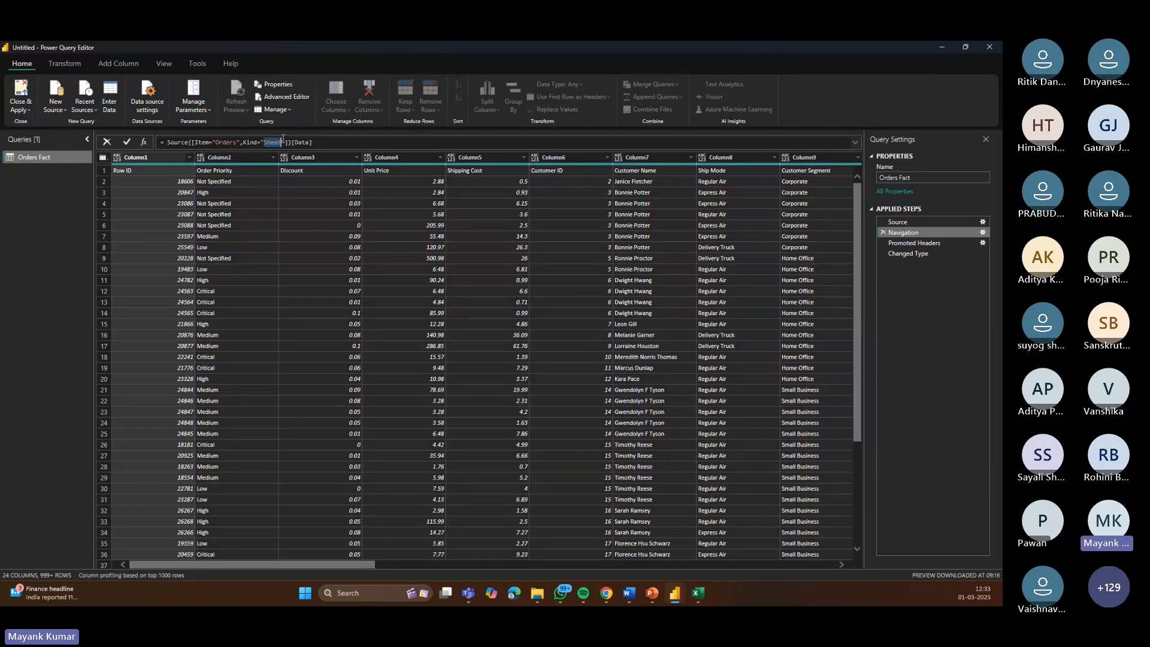
double_click(226, 142)
click(929, 243)
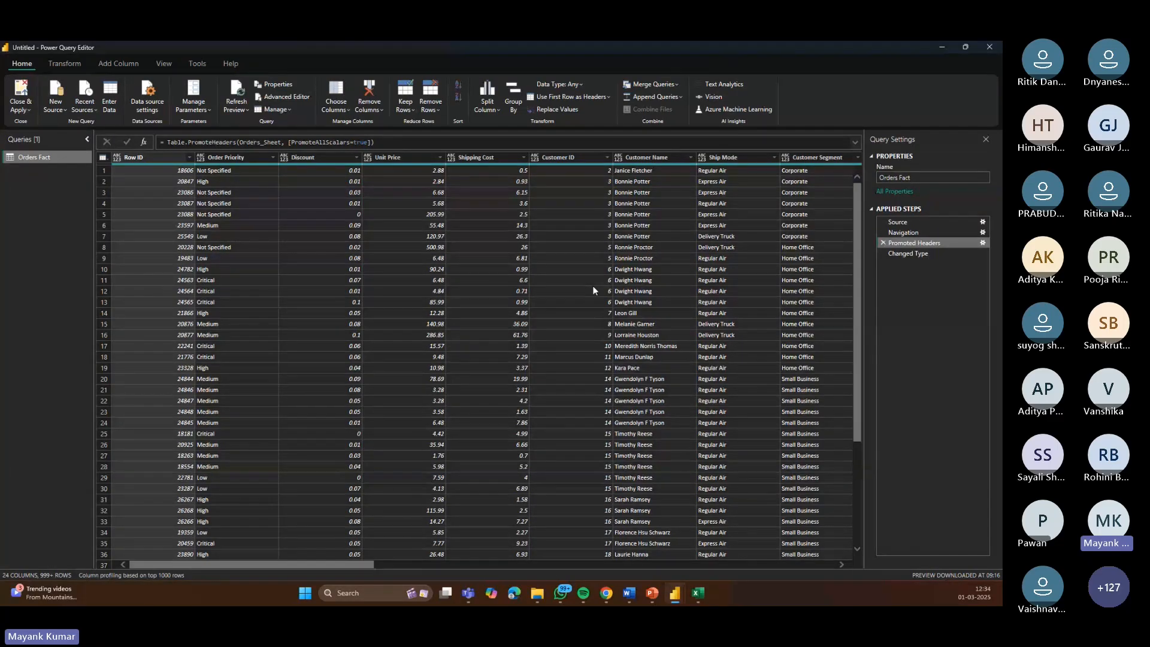
click(110, 156)
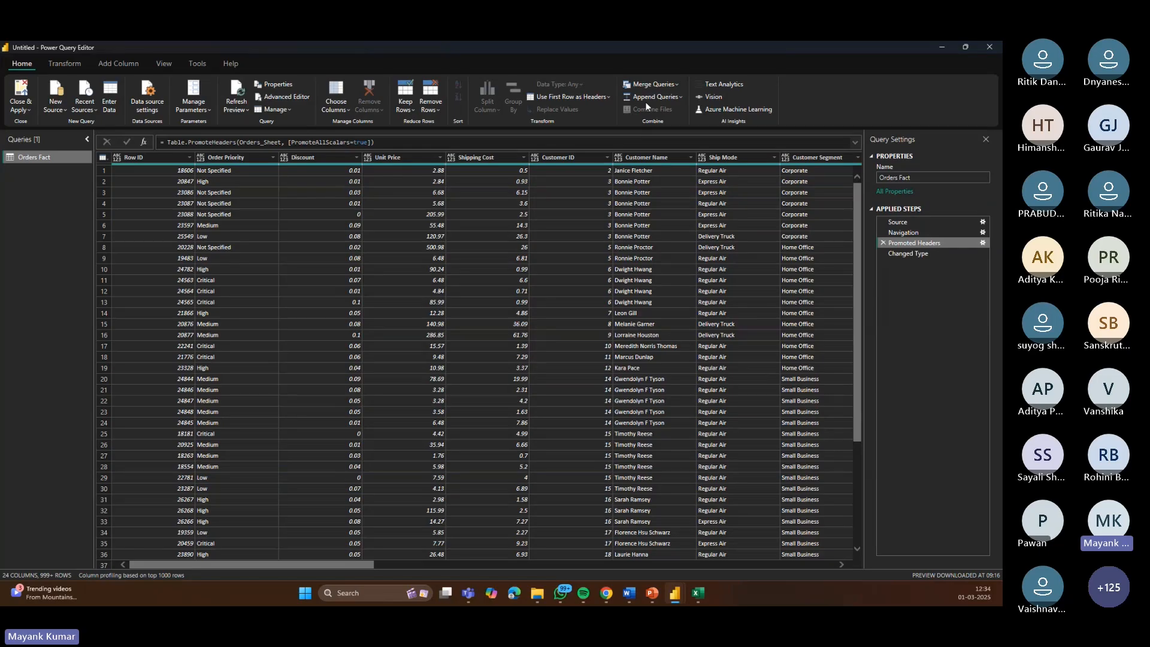
click(903, 254)
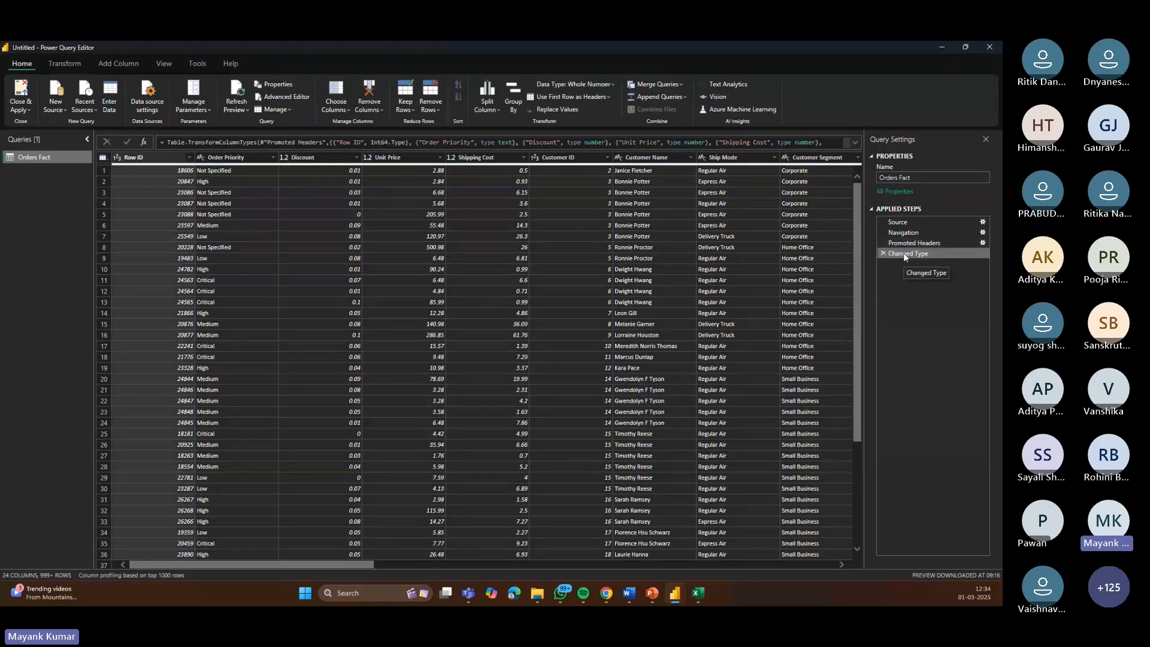
click(855, 143)
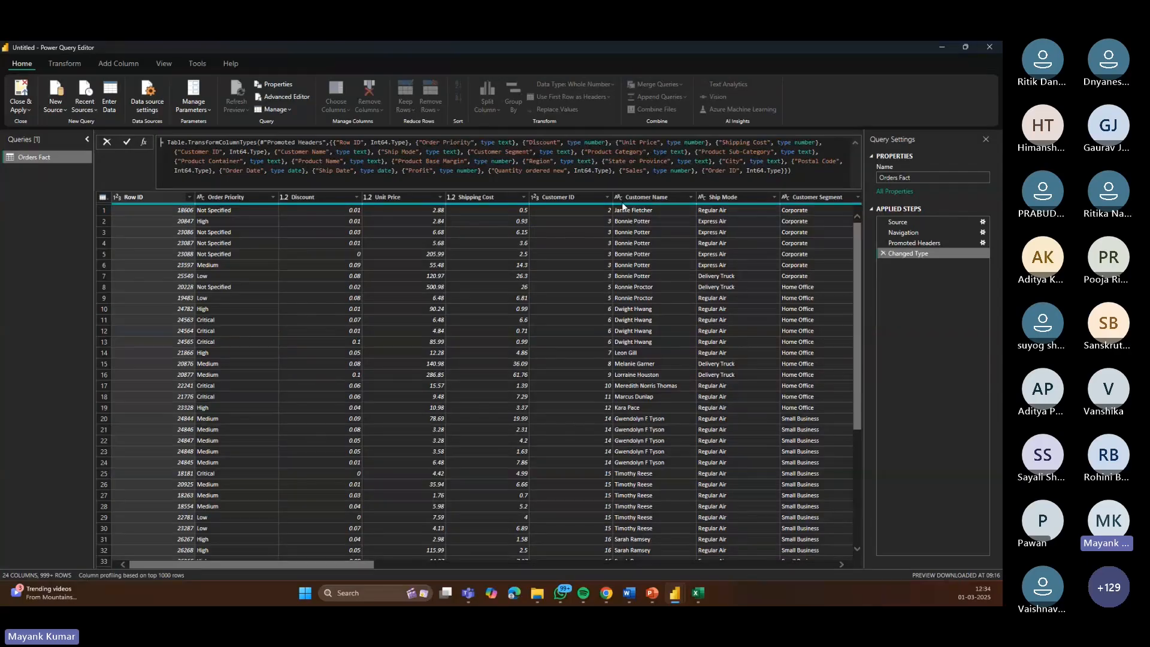
Step: Compare the column headers and values in the source Excel sheet with the Power Query preview
click(699, 599)
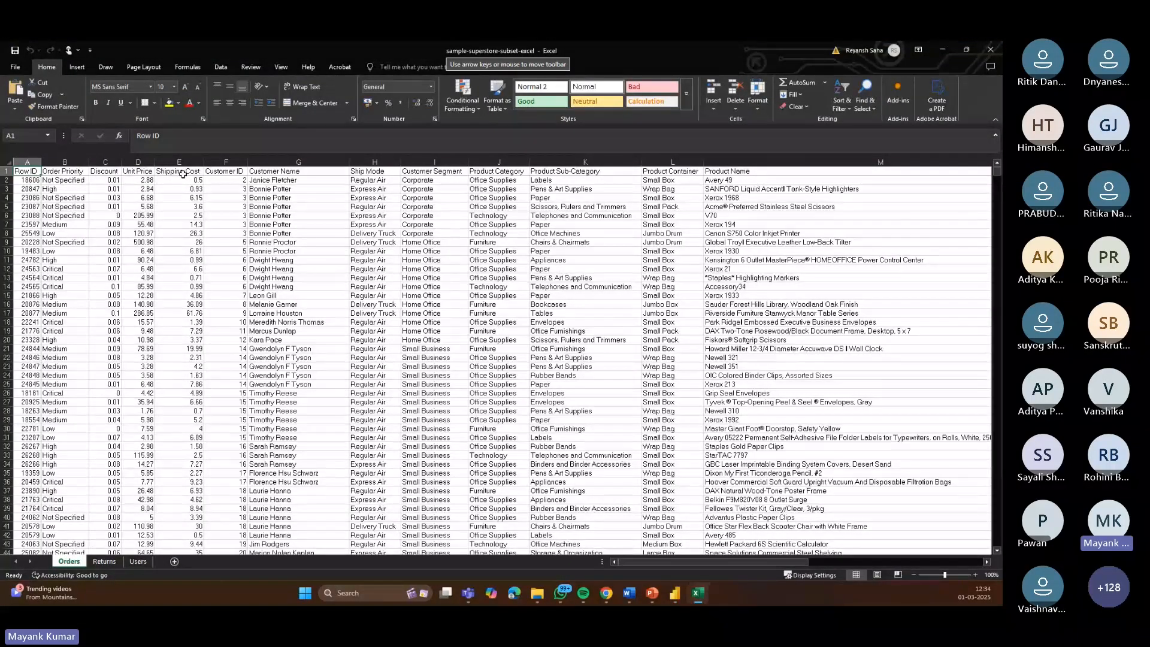
click(309, 171)
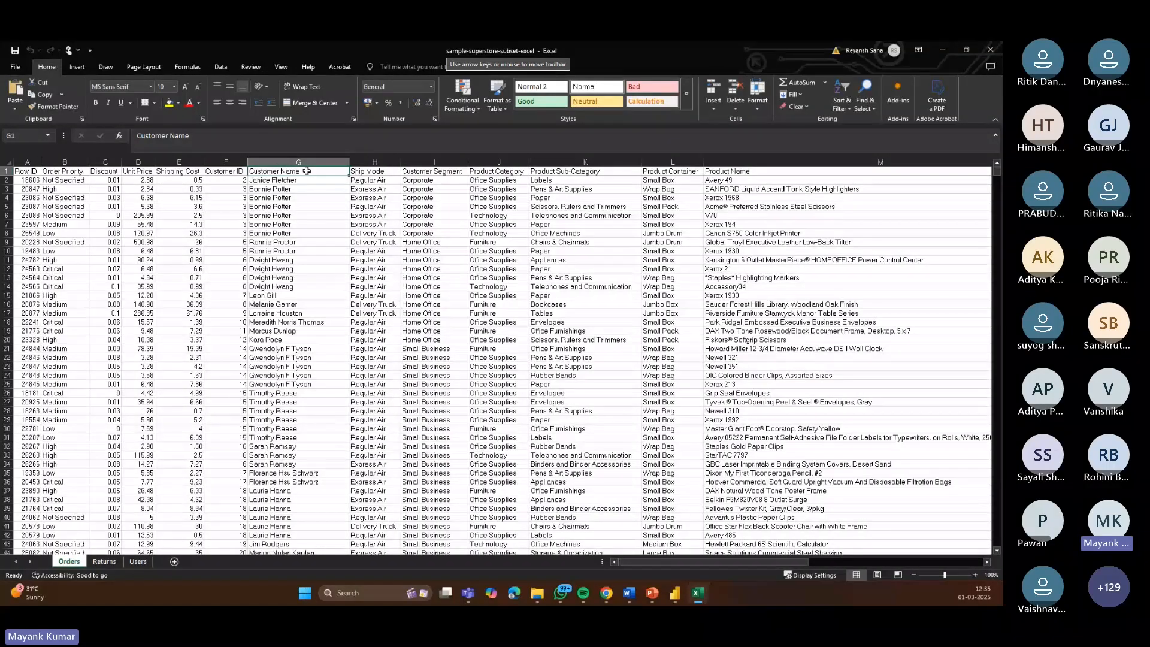
click(102, 160)
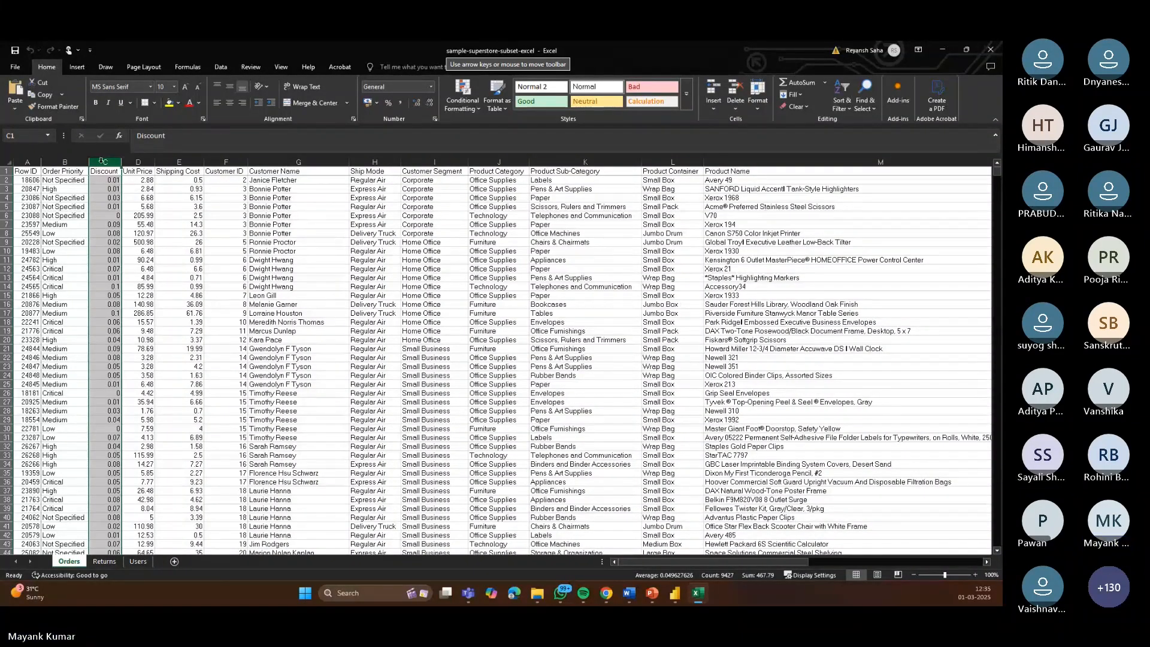
click(26, 160)
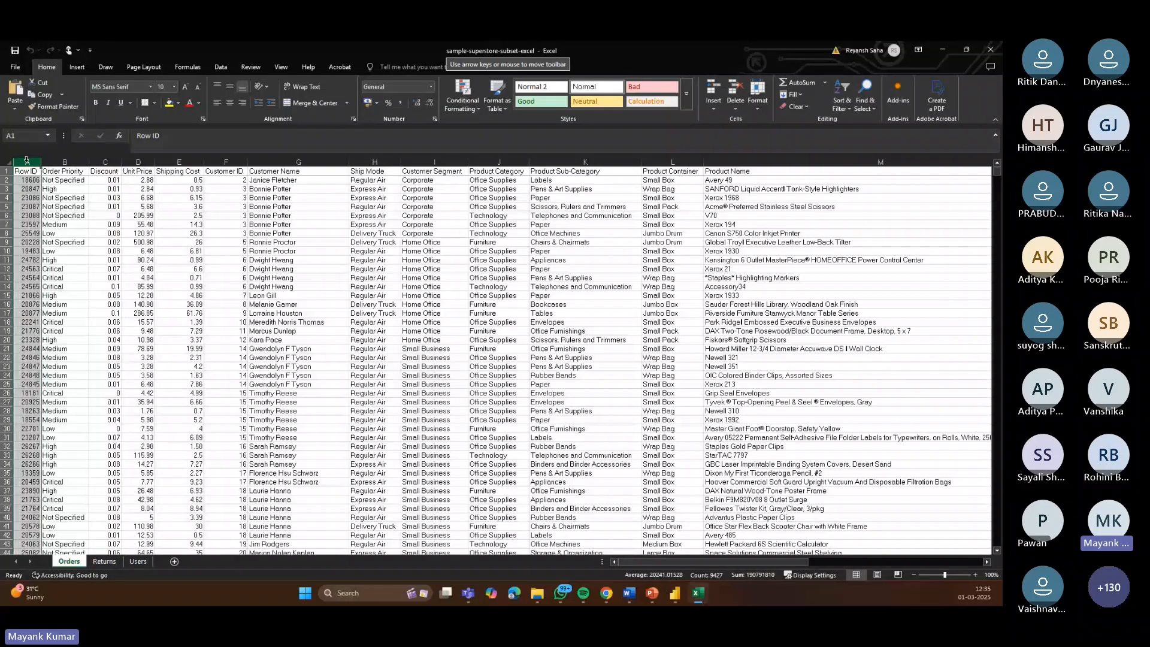
click(113, 158)
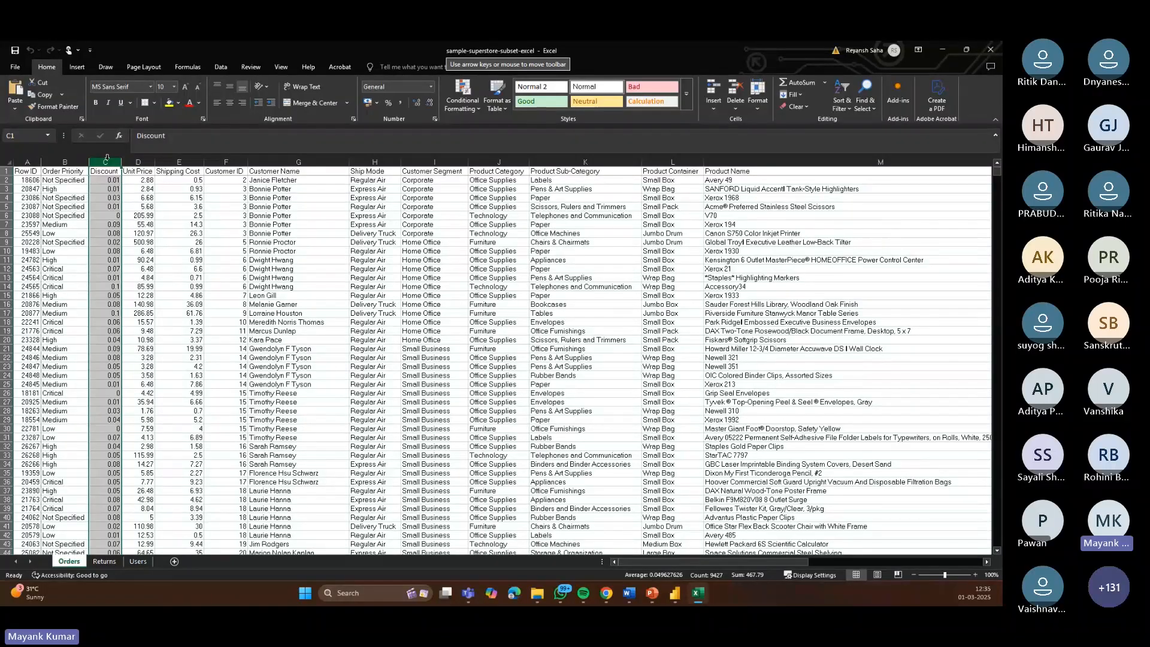
click(670, 593)
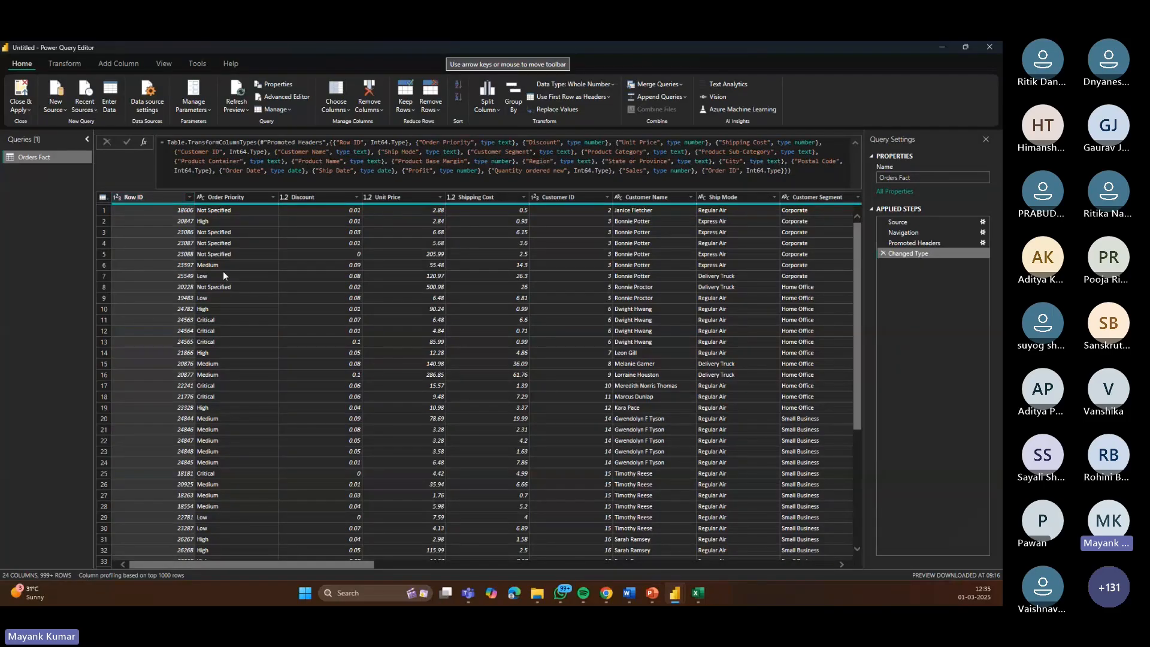
Step: Change the Ship Date column's type to Date/Time, replacing the current conversion
click(368, 196)
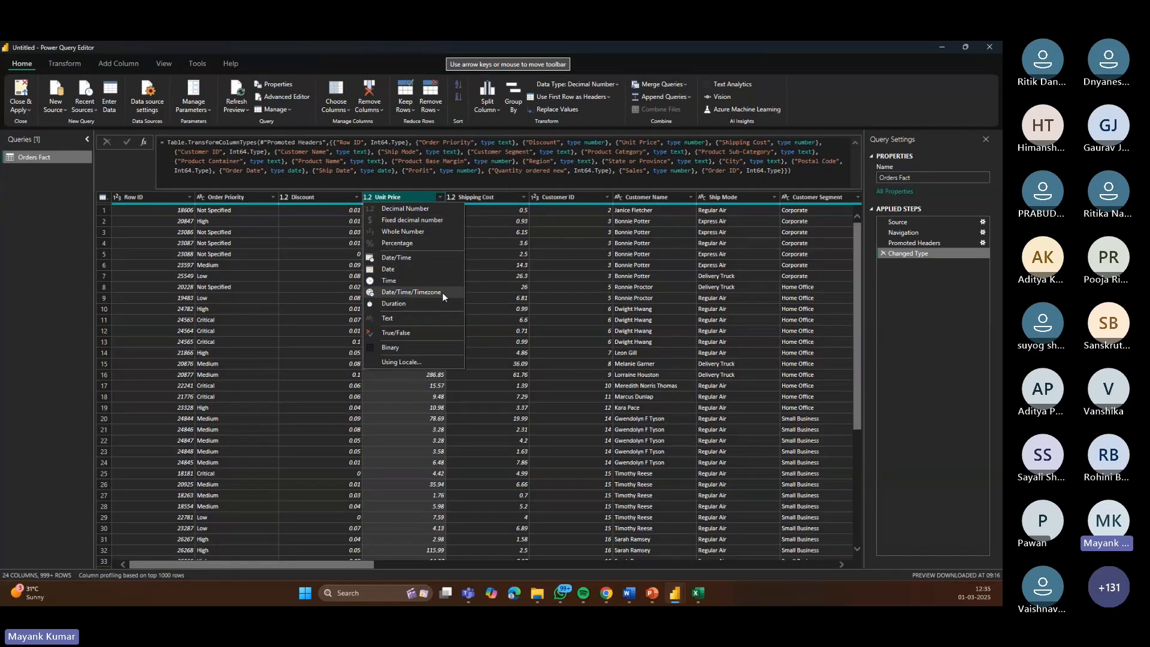
drag(331, 561, 684, 566)
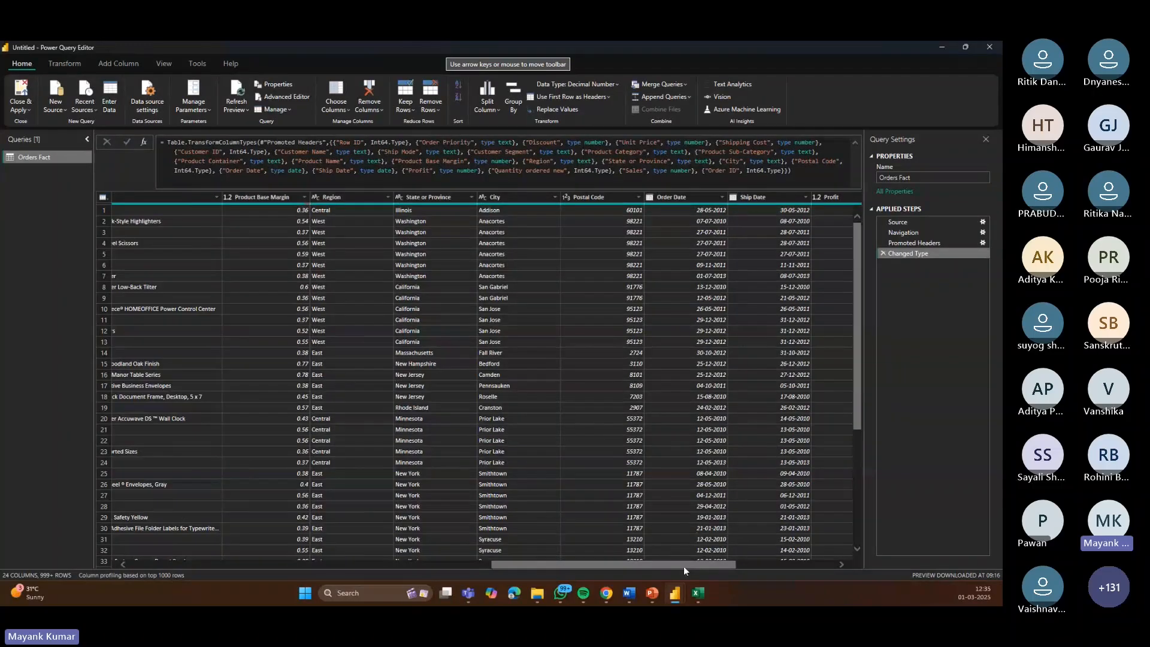
click(734, 198)
click(759, 258)
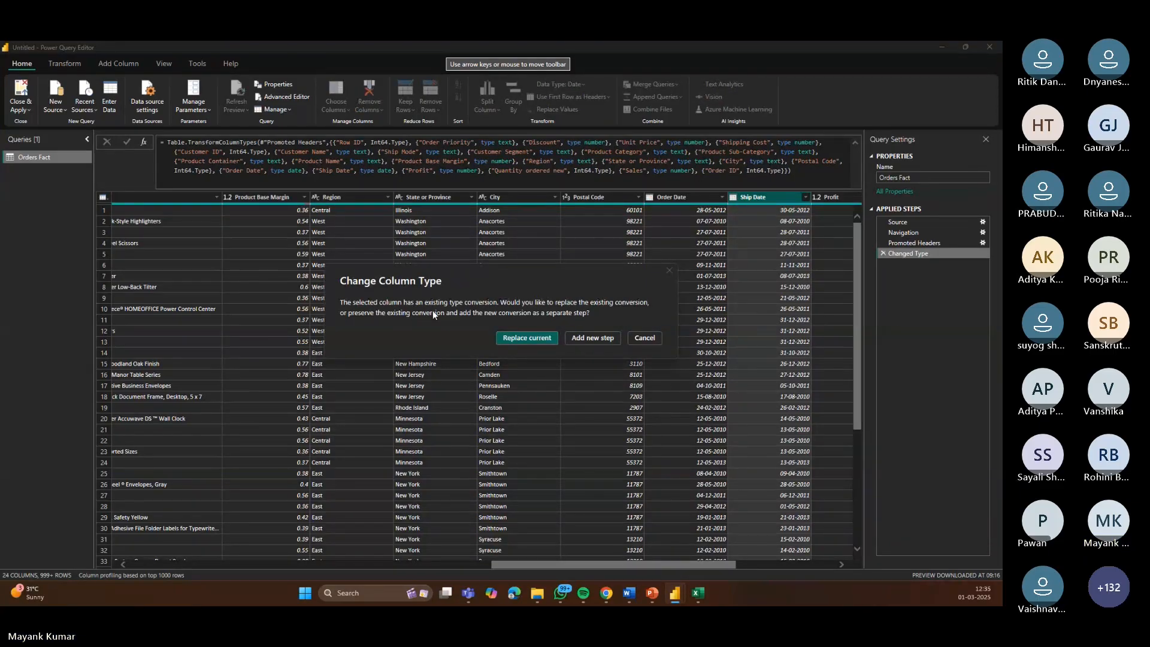
click(545, 337)
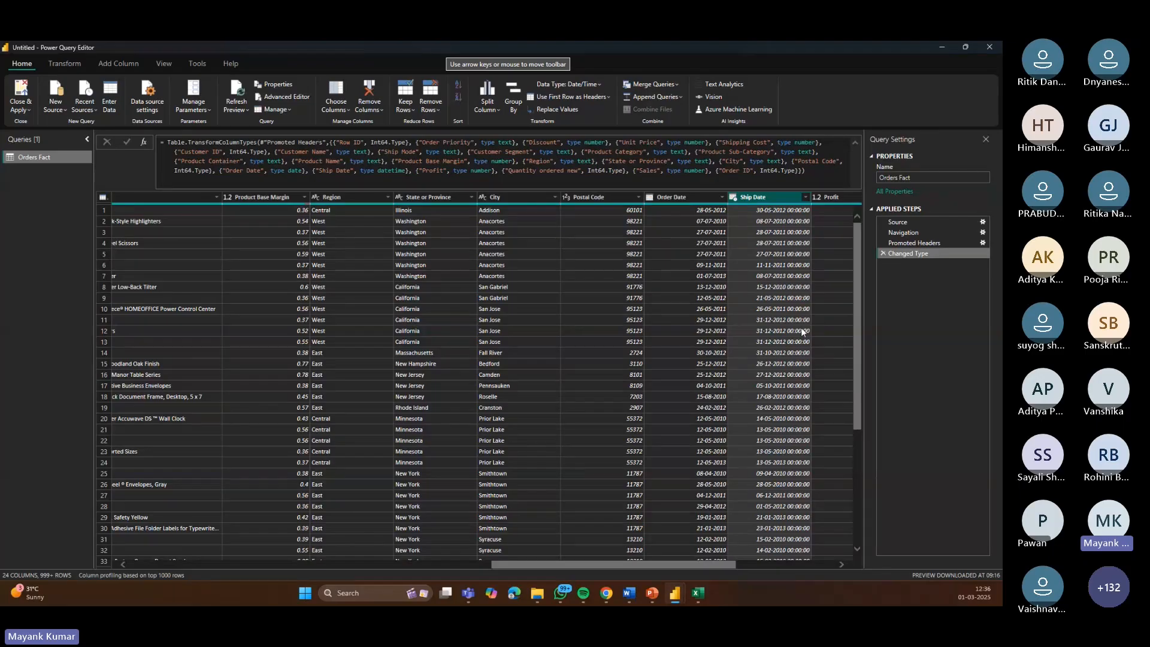
Step: Change the Ship Date column's type back to Date, replacing the current conversion
click(732, 202)
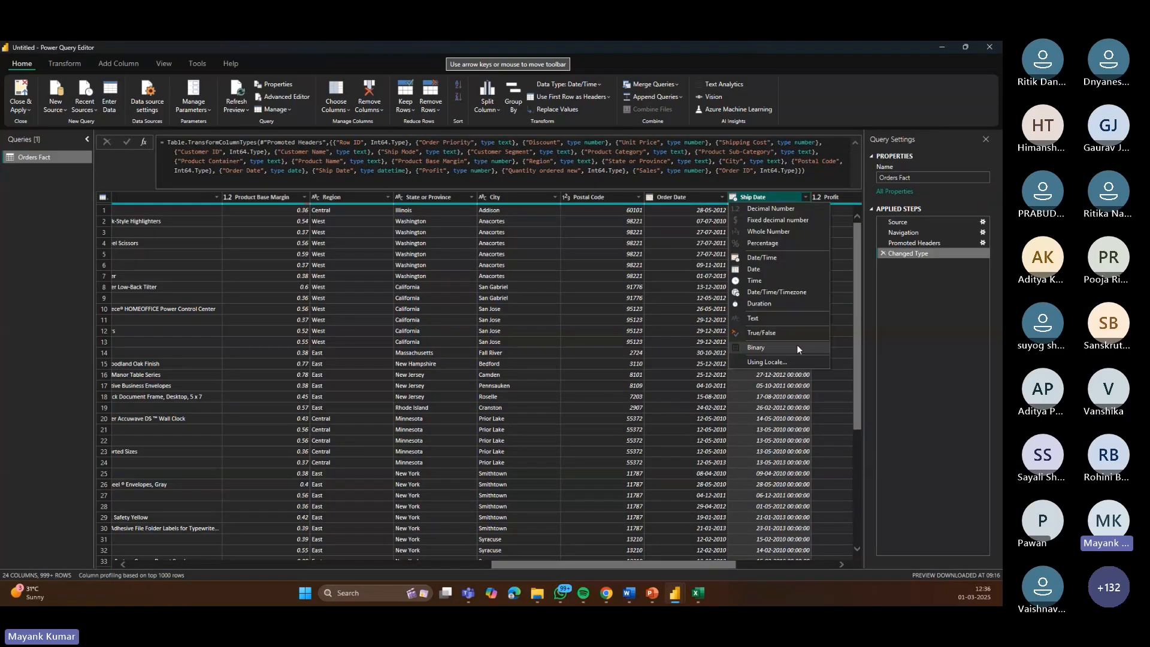
click(756, 269)
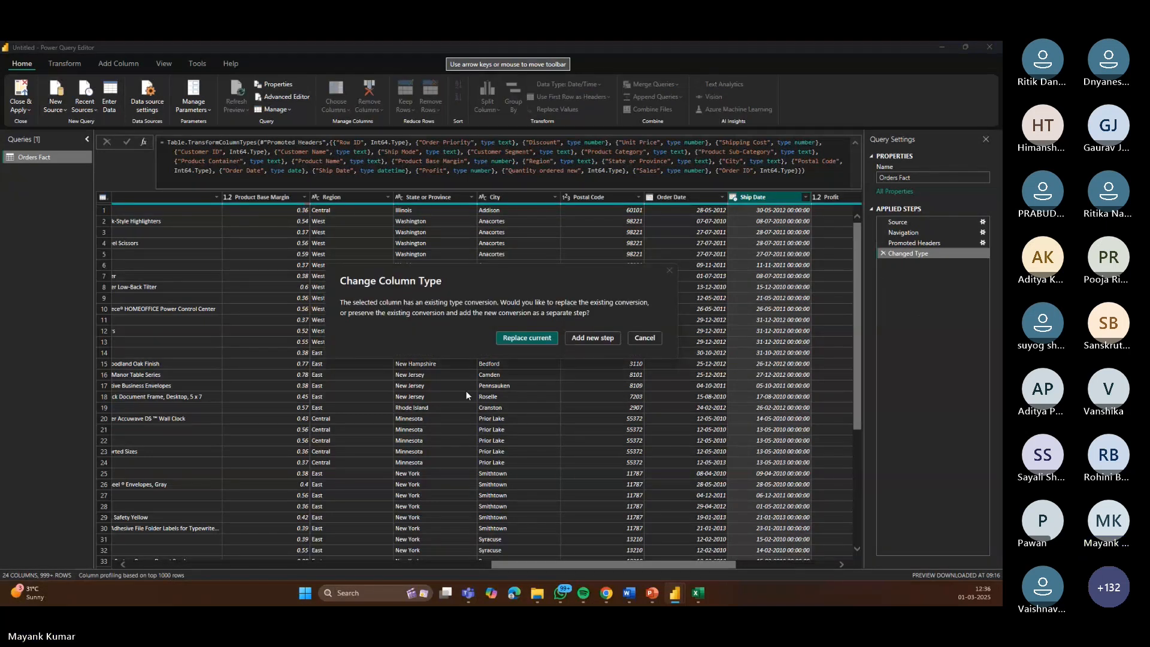
click(535, 339)
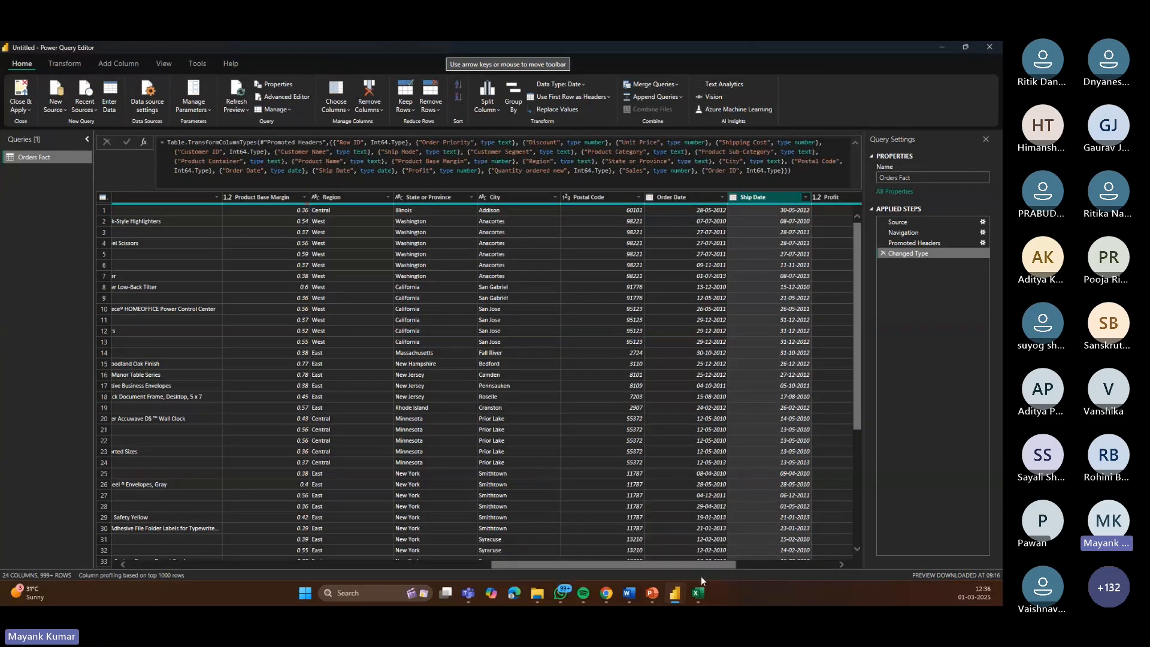
Step: Duplicate the Sales column
drag(696, 564, 814, 570)
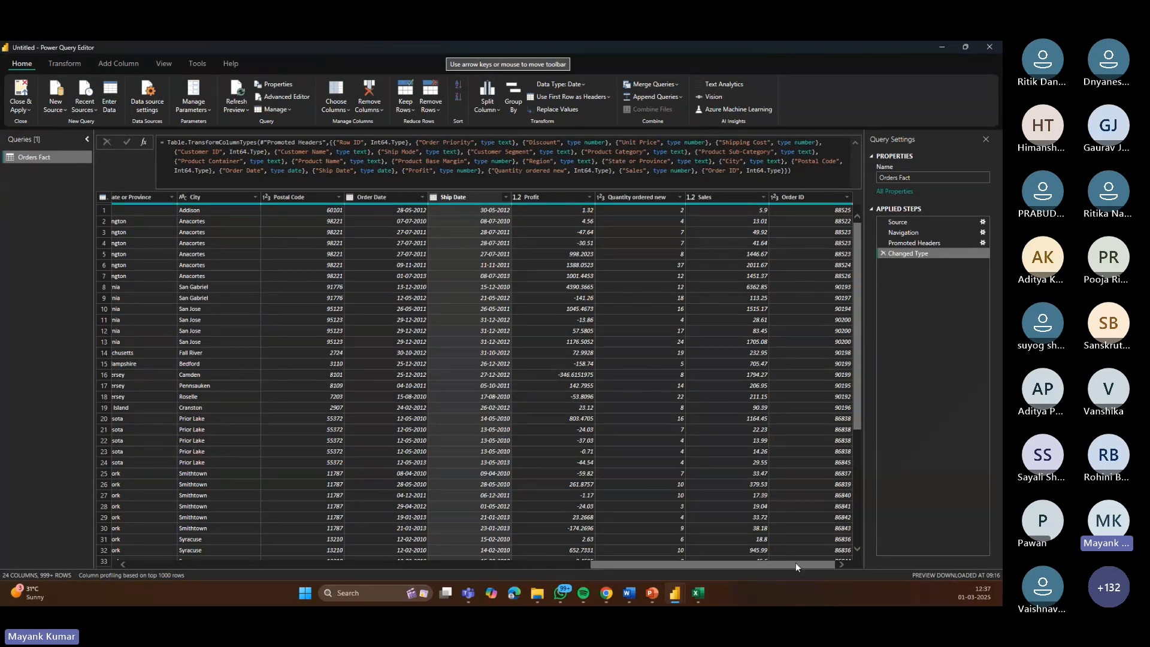
drag(796, 567, 258, 580)
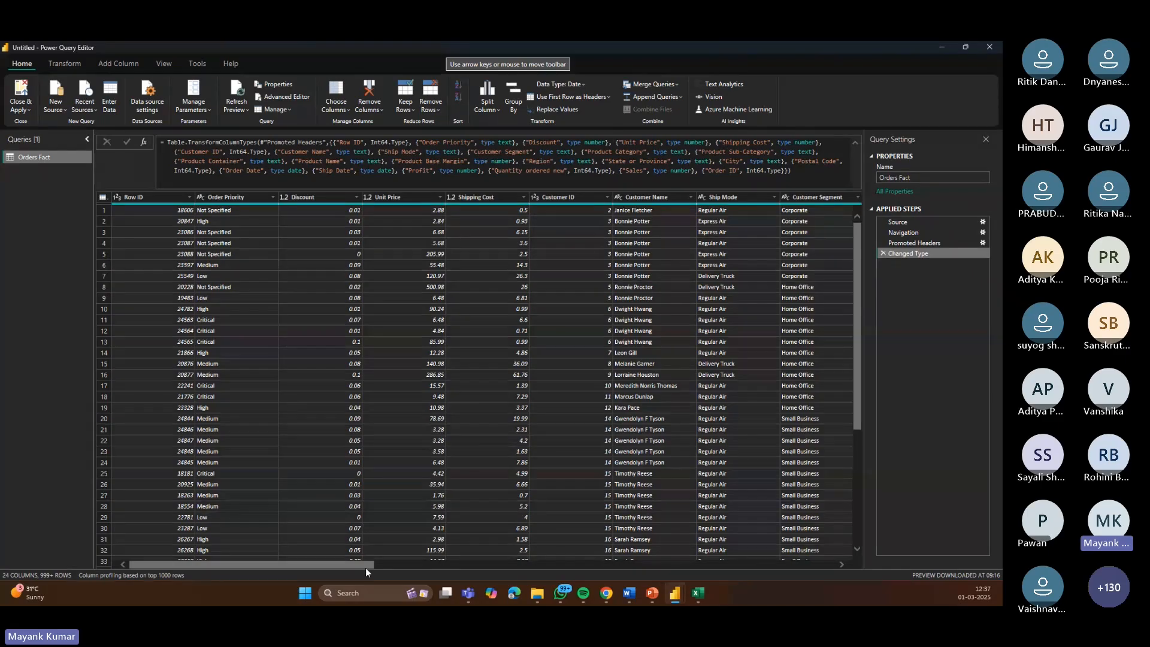
drag(361, 565, 827, 565)
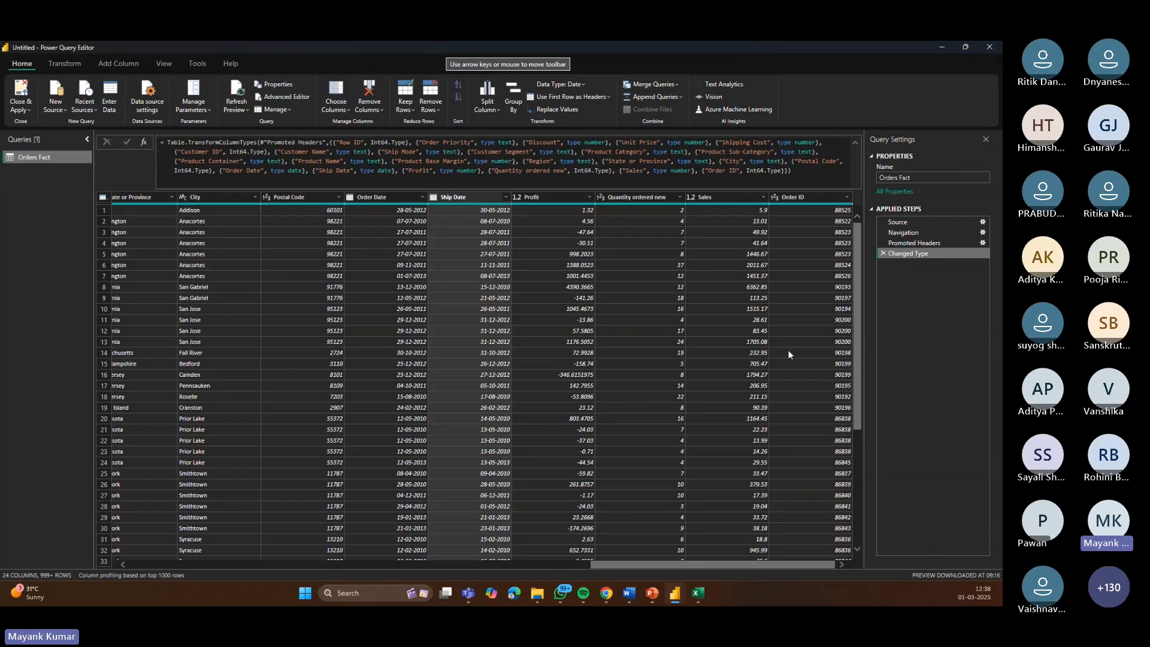
key(alt+Tab)
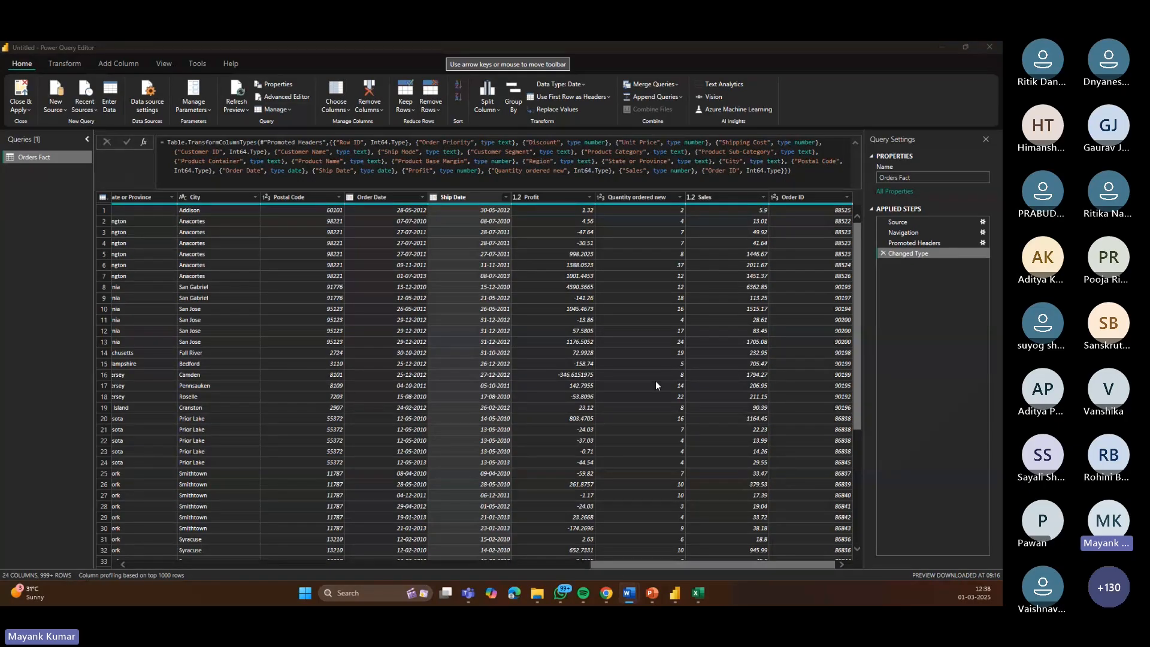
click(731, 198)
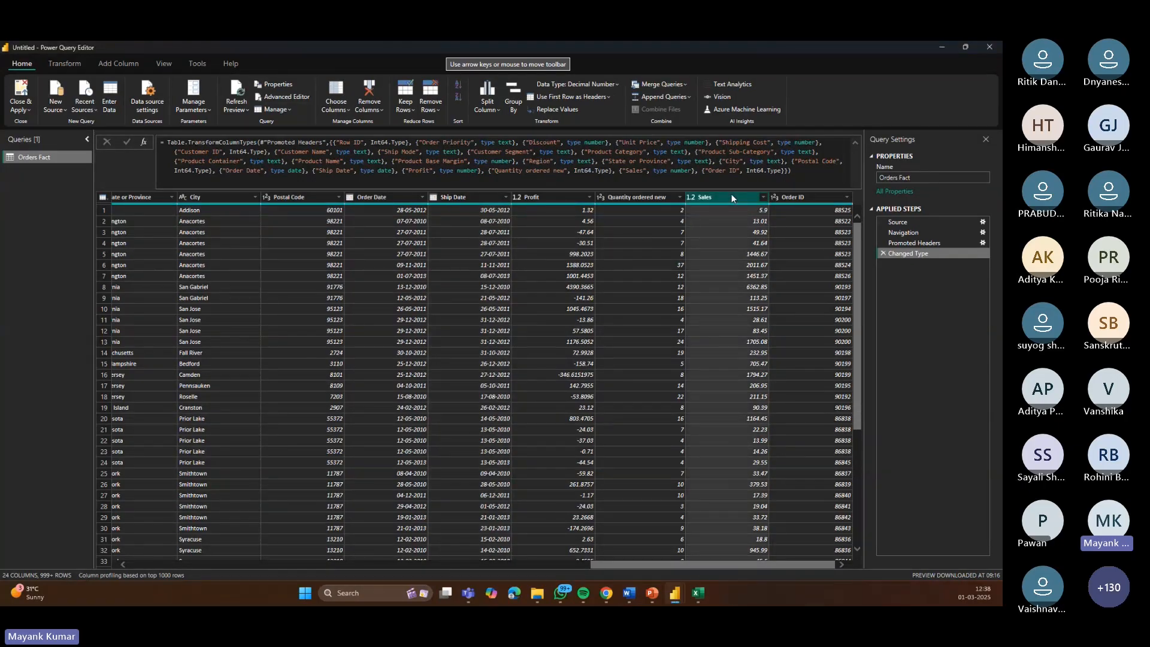
click(118, 64)
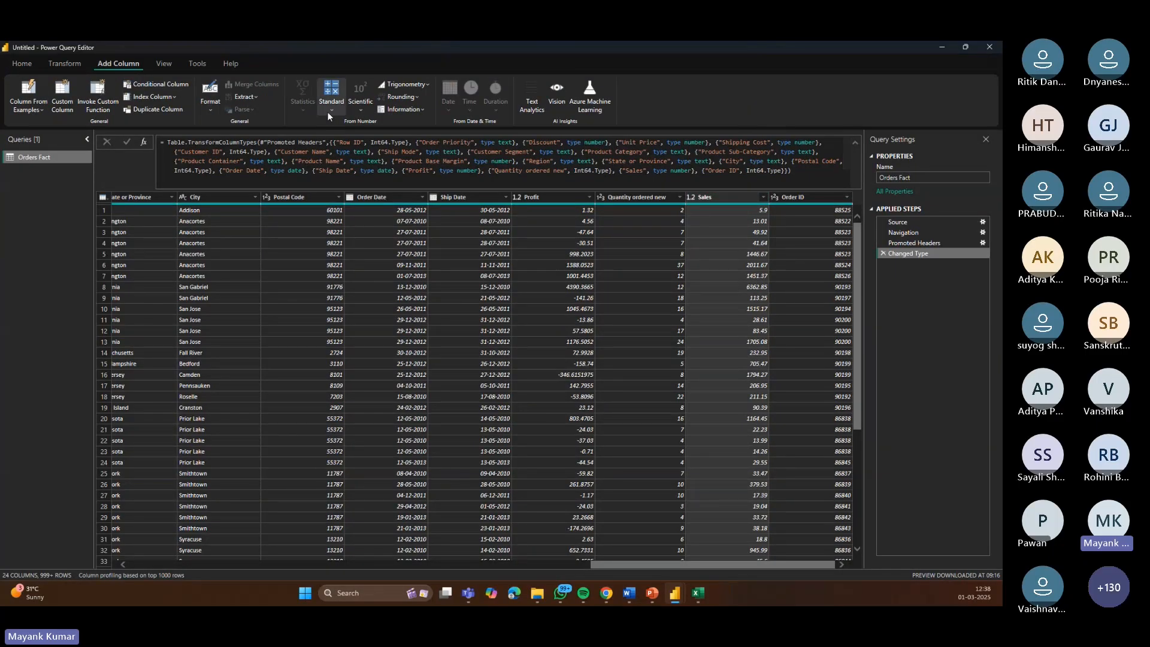
click(154, 109)
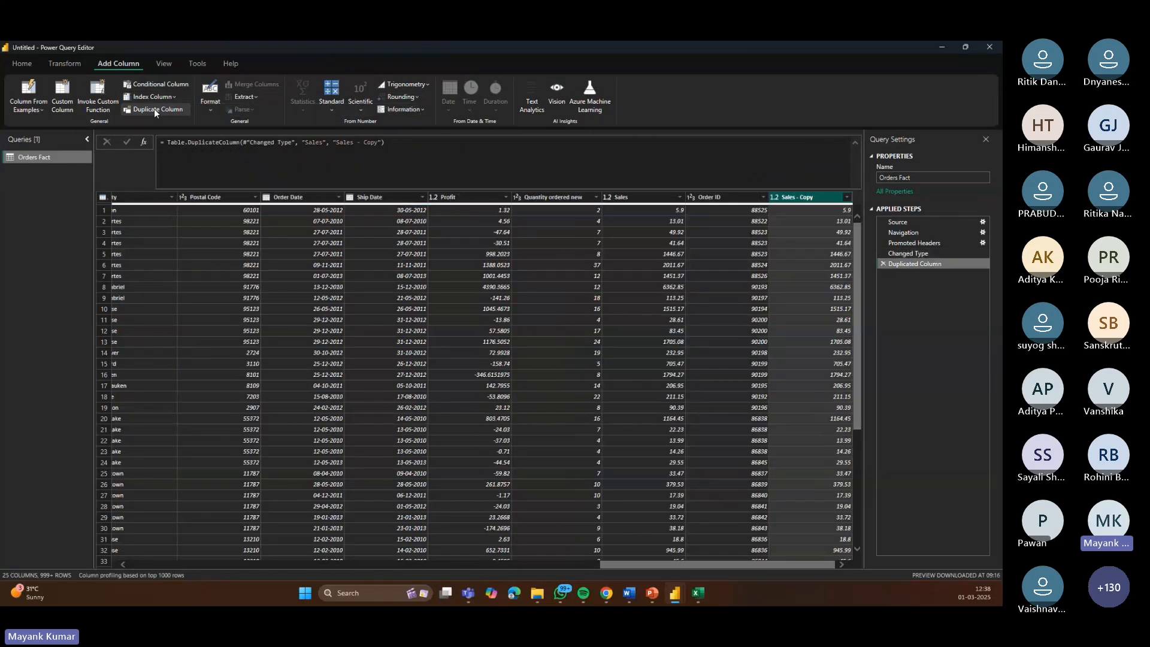
Step: Rename the duplicated Sales column to Tax
double_click(801, 199)
text(Tax)
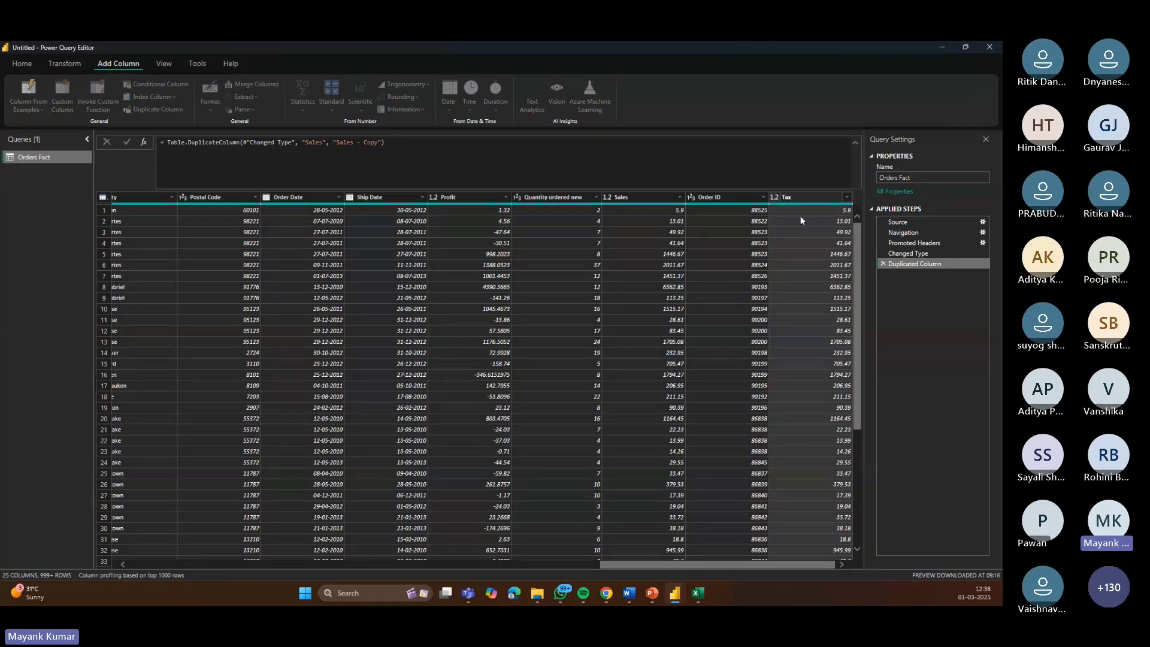
click(940, 315)
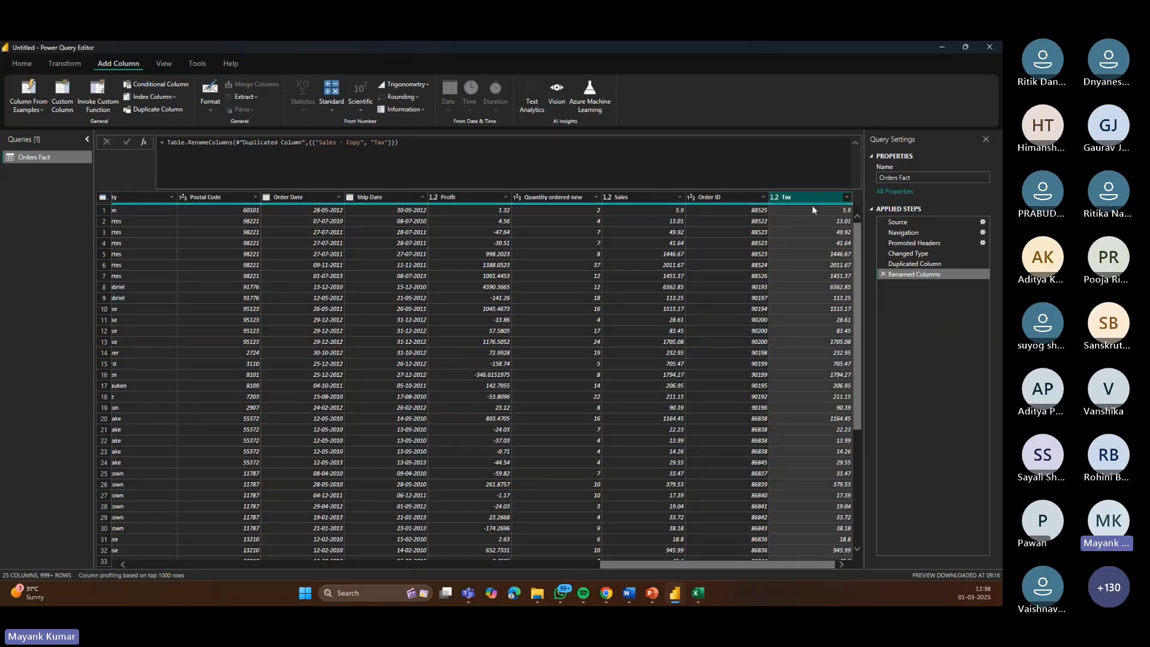
Step: Add a standard column multiplying the Tax column by 0.1
click(333, 106)
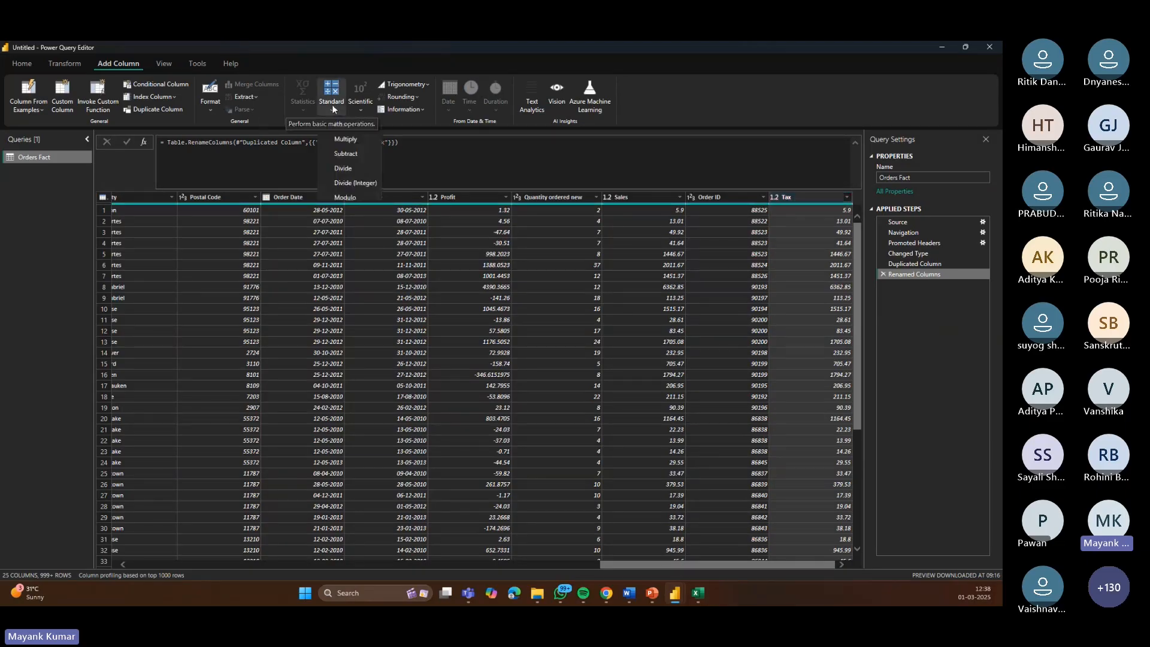
click(353, 144)
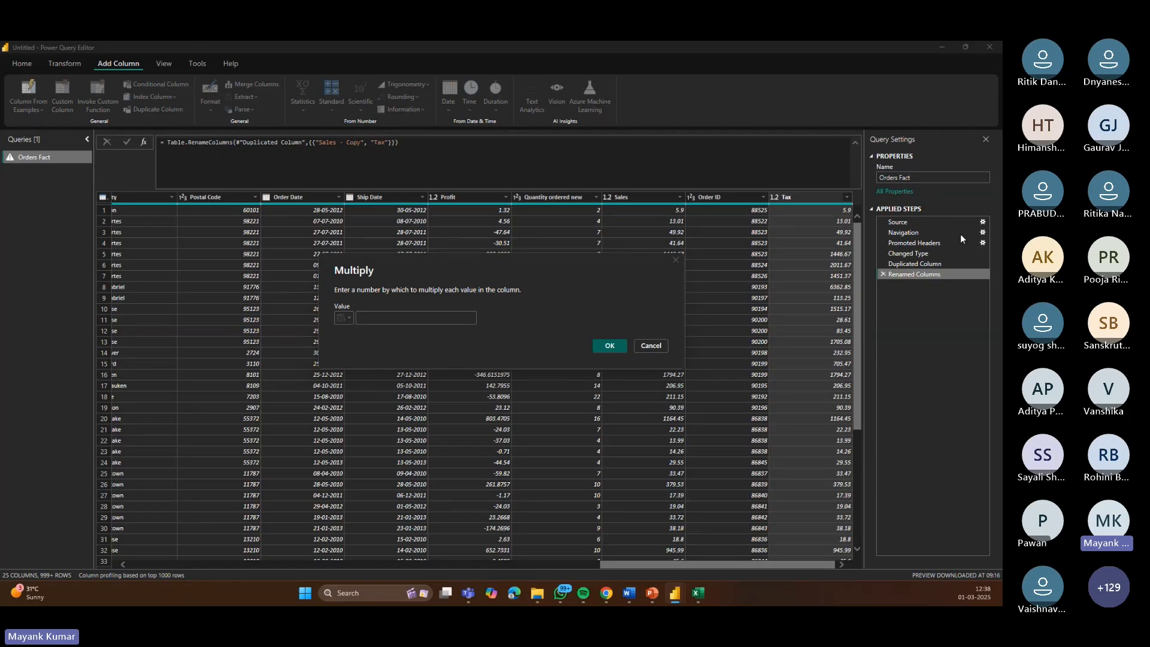
text(.1)
click(607, 342)
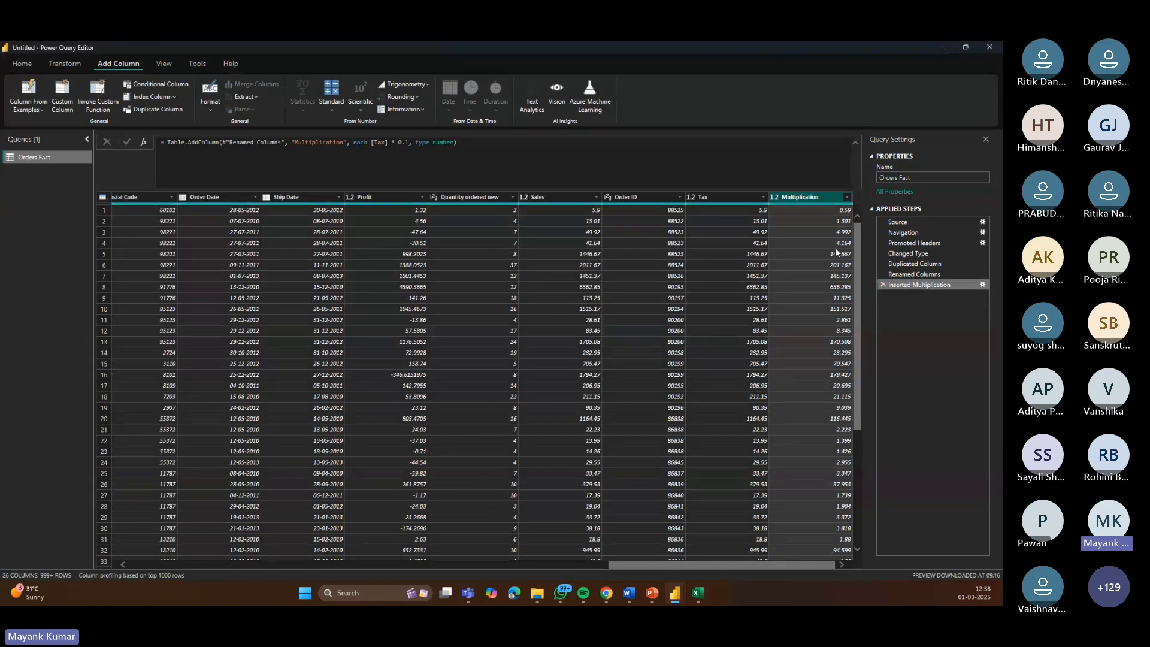
Step: Rename the new Multiplication column to Tax Implied
click(711, 198)
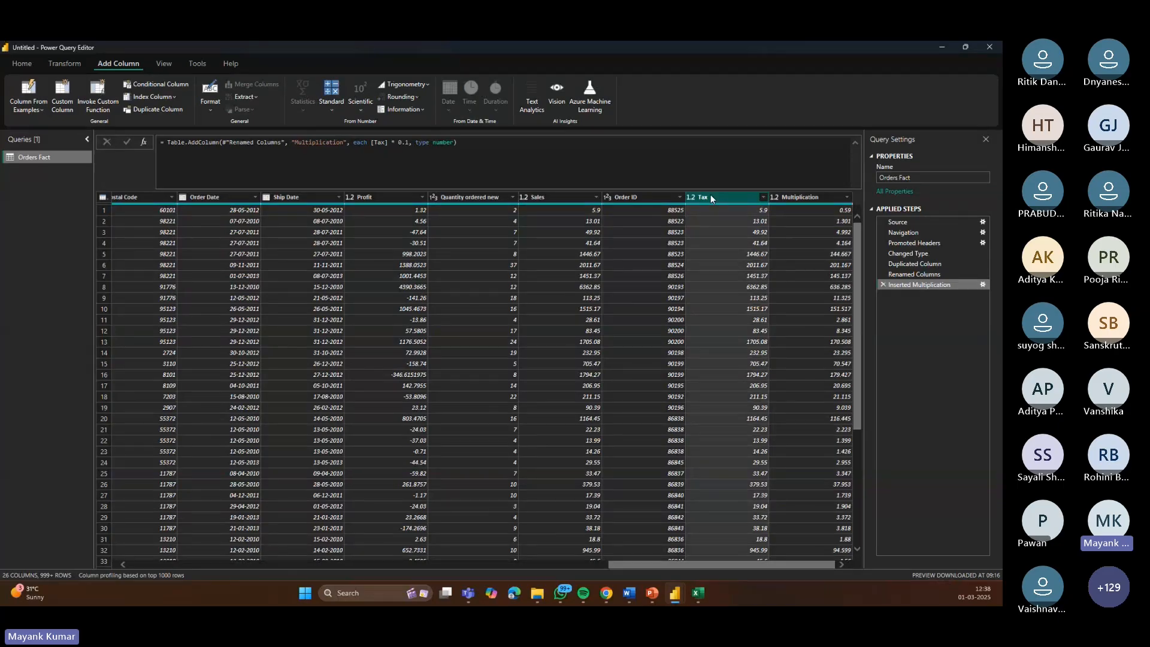
click(809, 198)
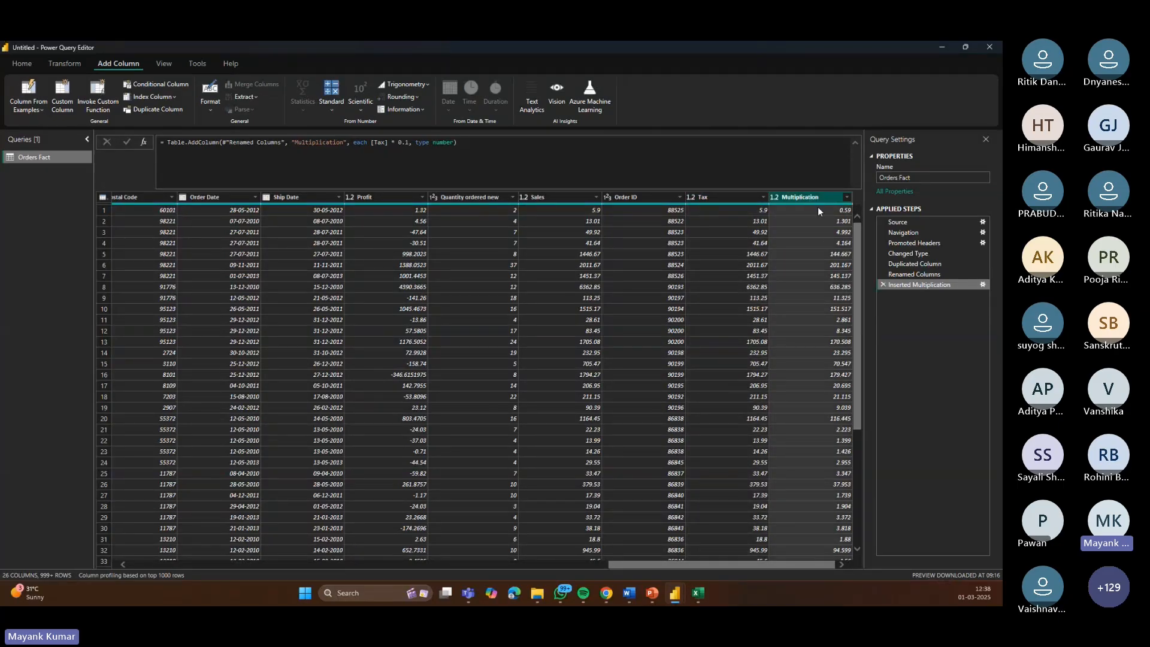
double_click(814, 198)
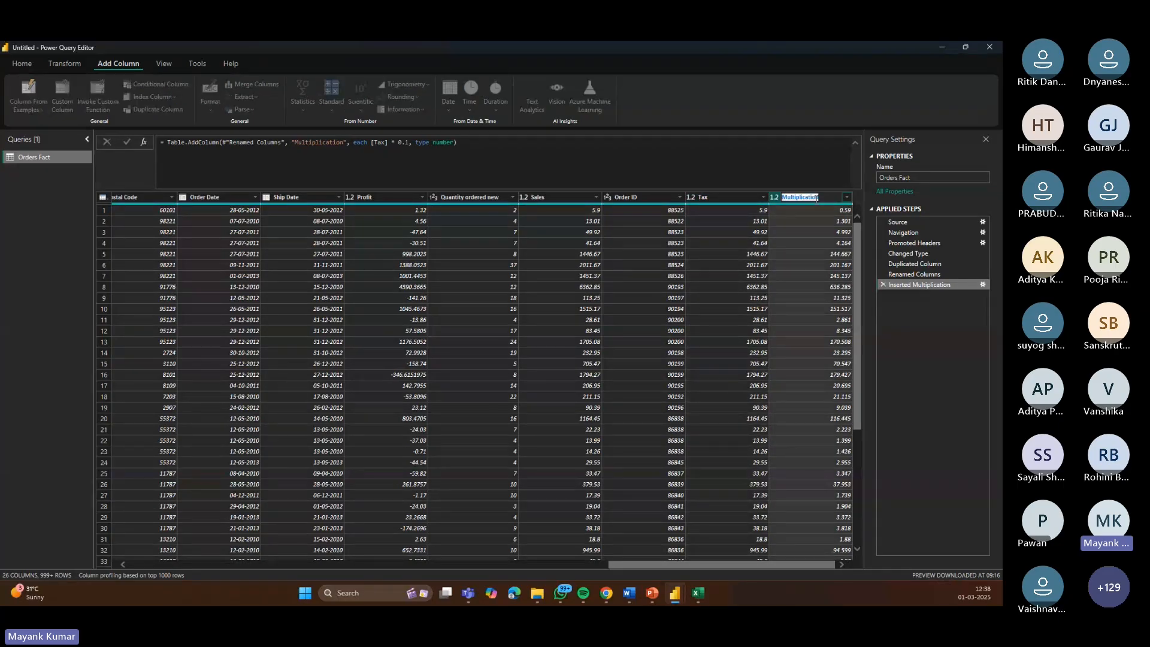
text(Tax Implied)
key(Return)
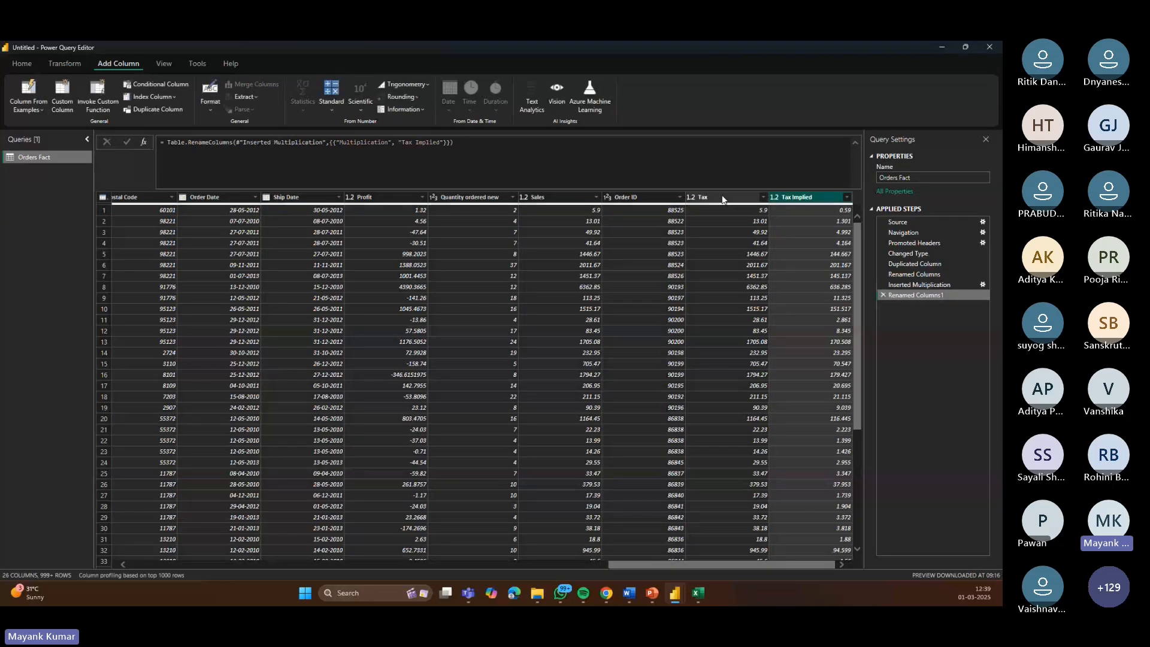
Step: Remove the original Tax column
right_click(722, 195)
click(757, 213)
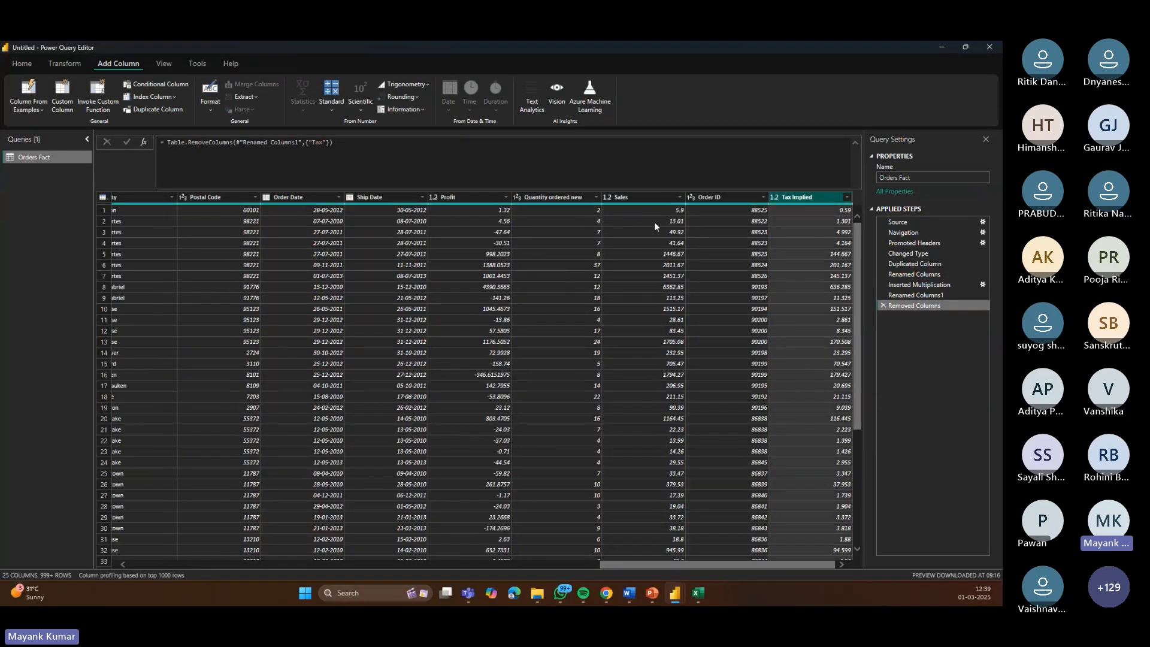
click(655, 199)
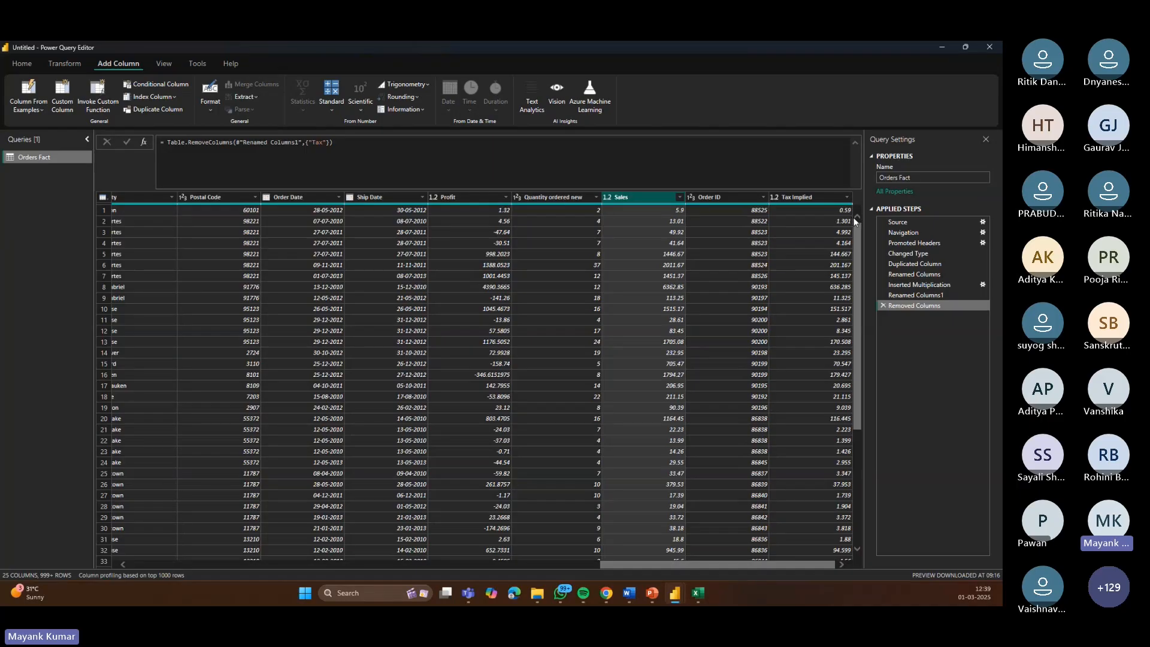
Step: Split the Customer Name column by the Space delimiter at the right-most occurrence
drag(616, 565, 200, 581)
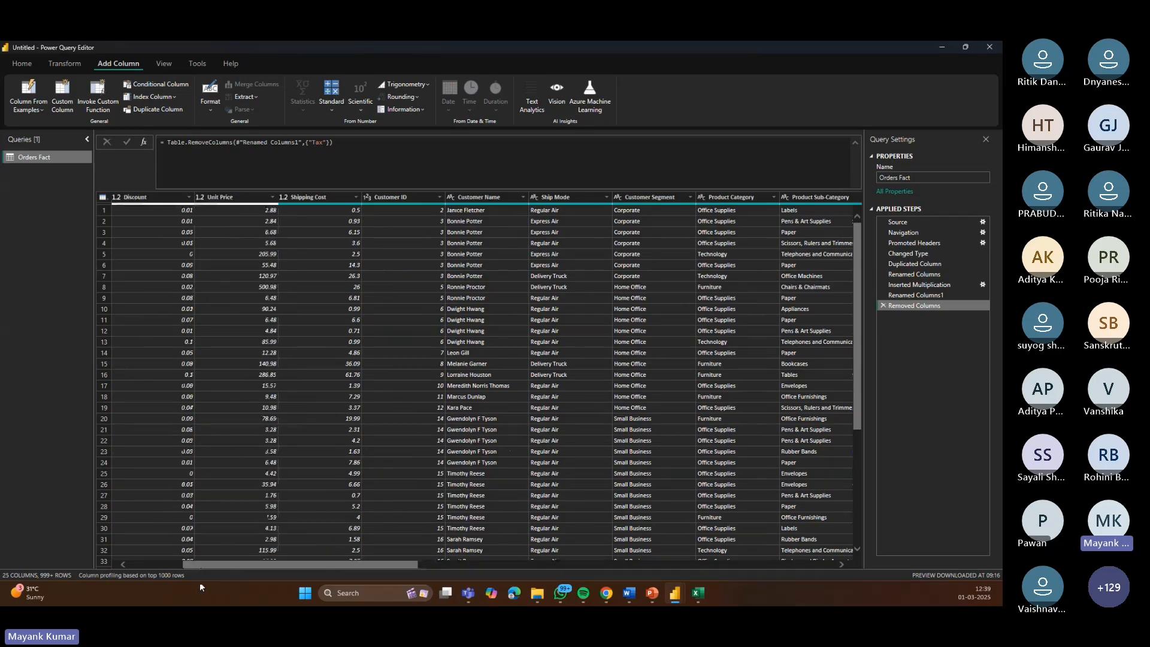
click(336, 201)
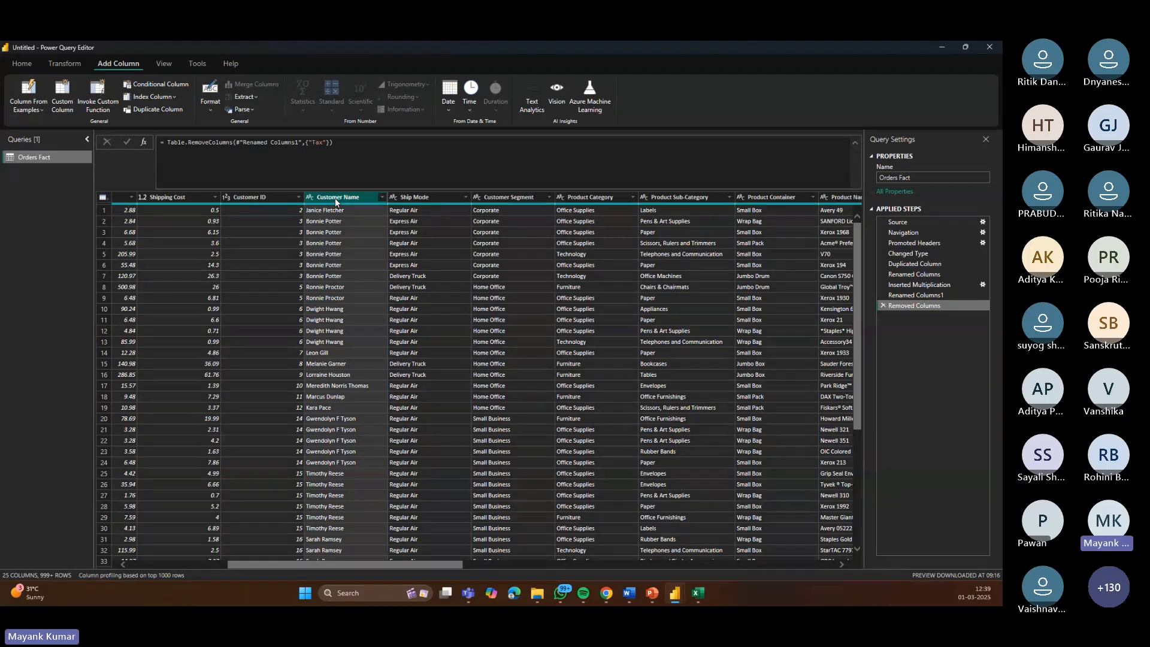
click(65, 63)
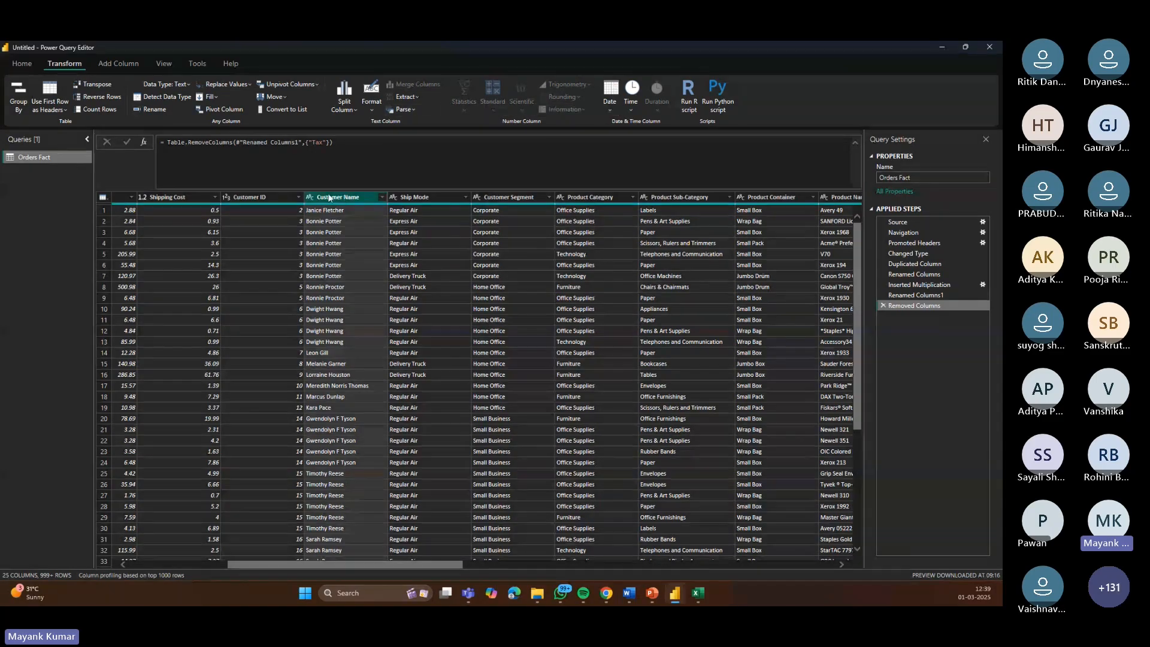
click(354, 107)
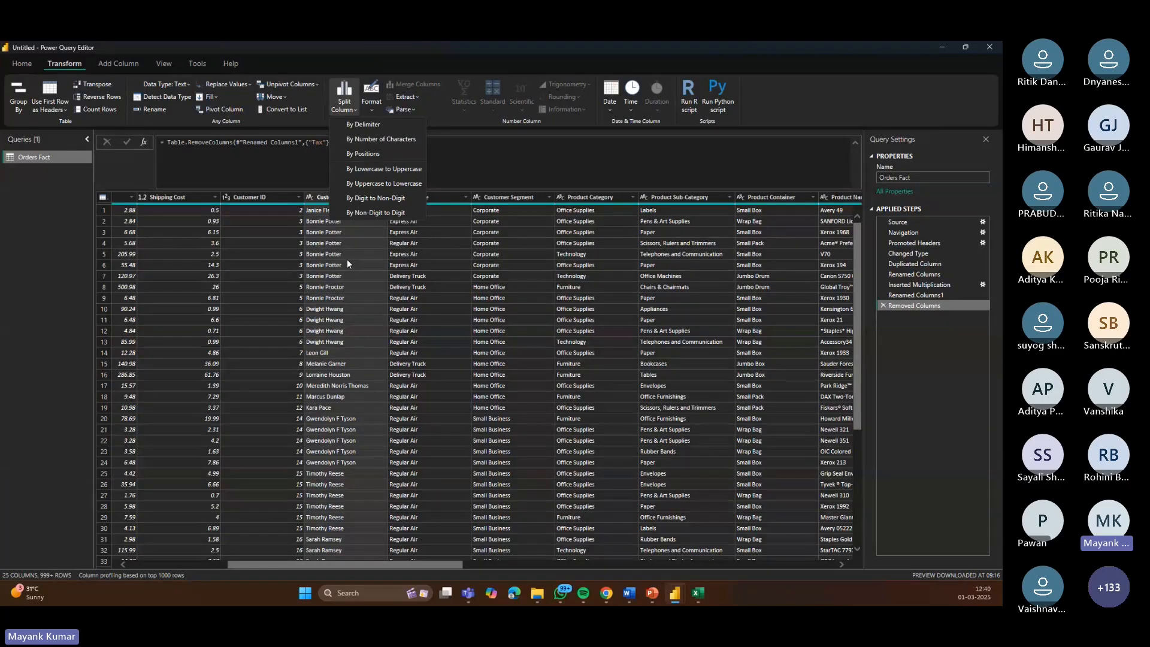
click(361, 124)
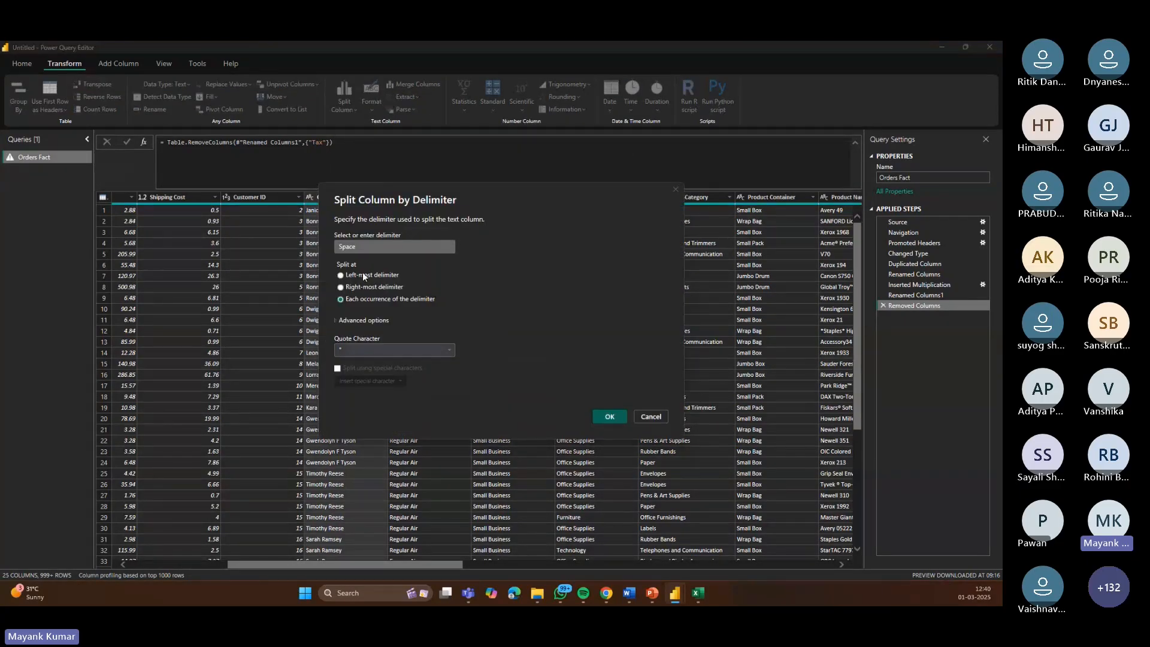
click(359, 247)
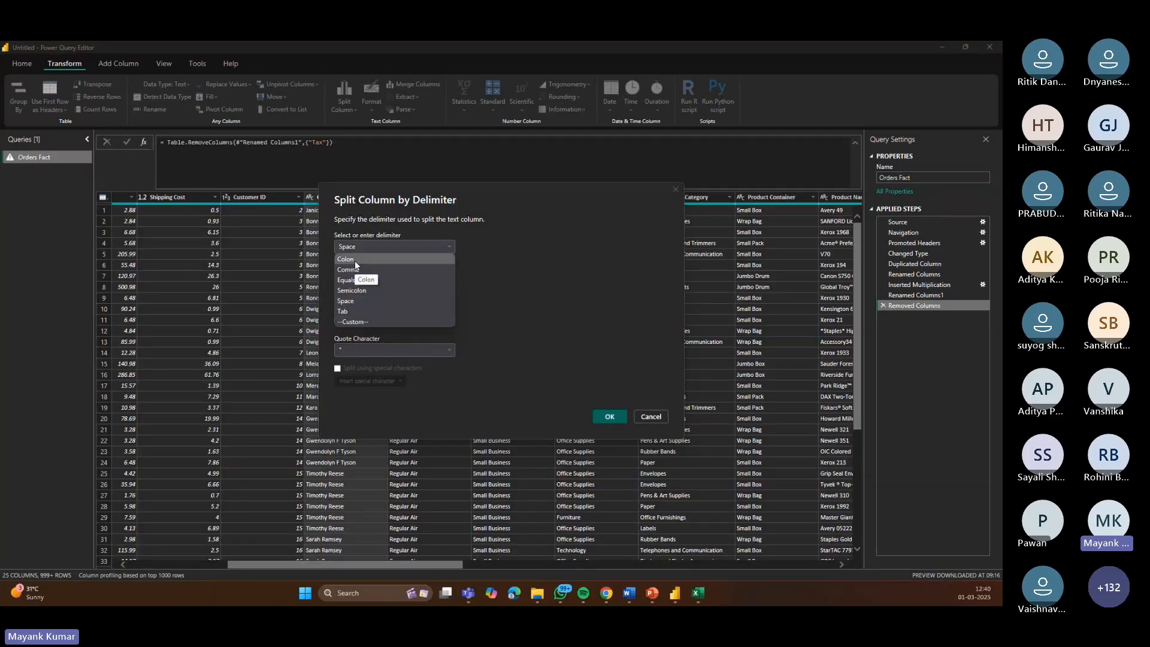
click(516, 281)
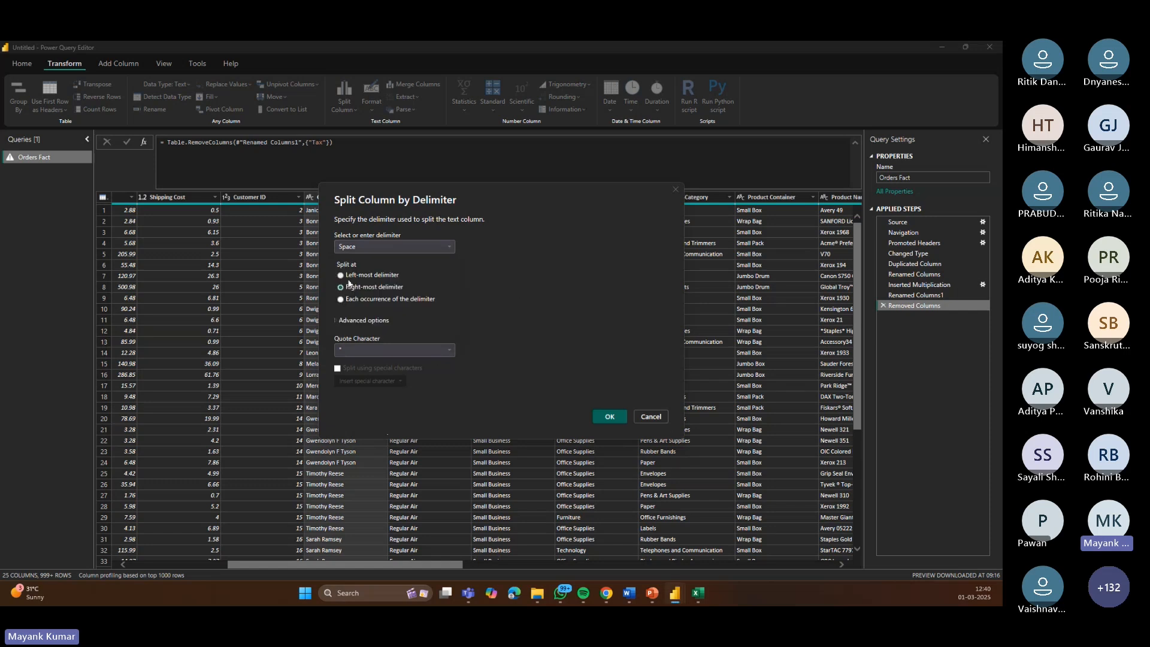
drag(420, 191, 610, 168)
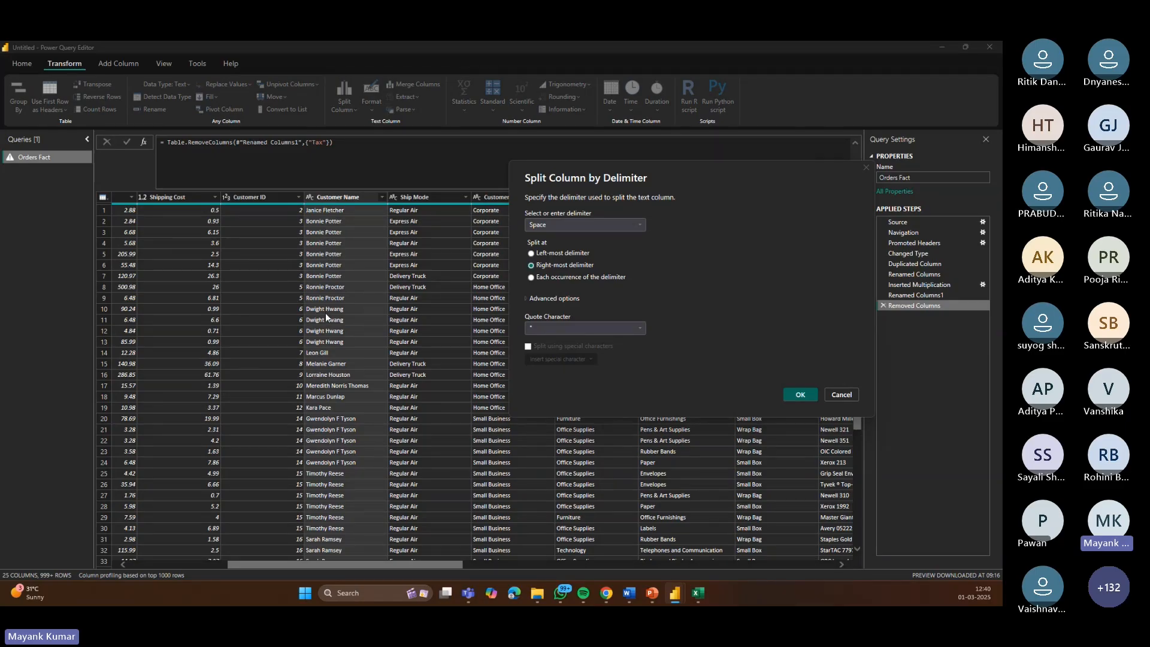
click(797, 396)
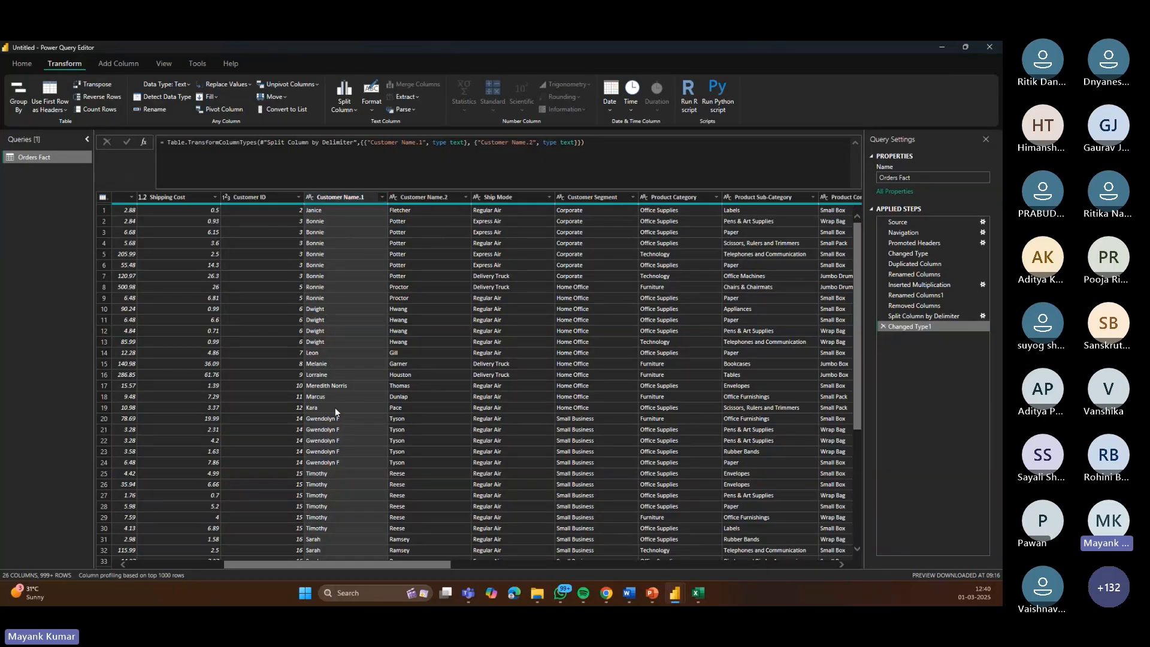
Step: Rename the Customer Name.1 column to First Name
double_click(341, 200)
text(First)
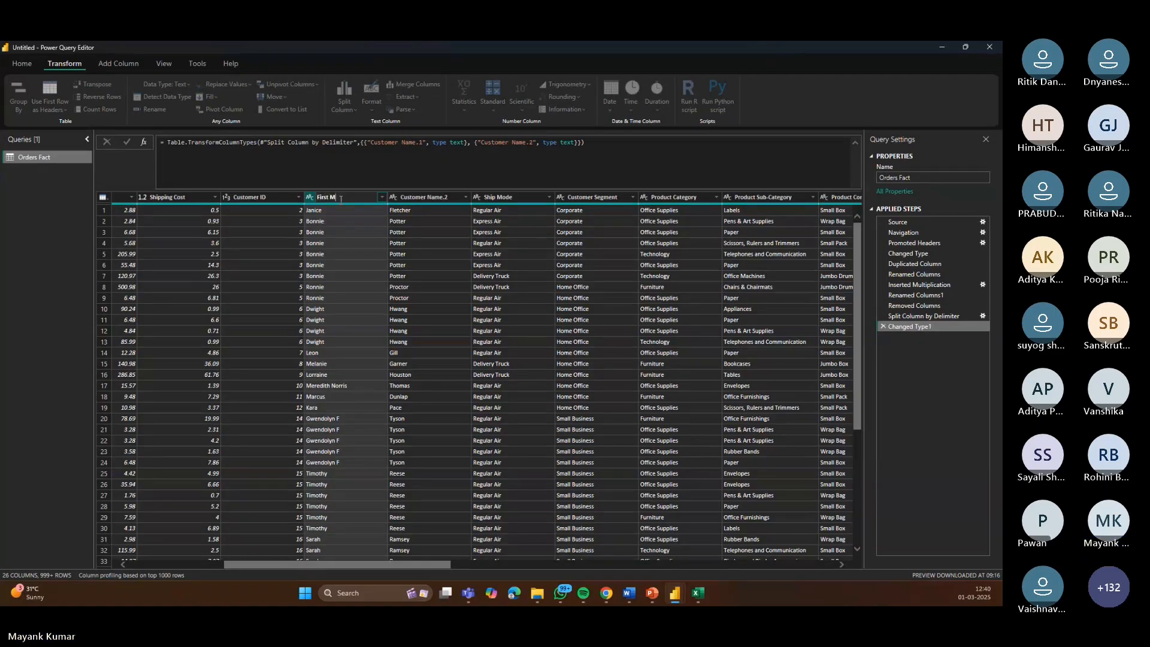
text( Name)
key(Return)
Step: Rename the Customer Name.2 column to Last Name
click(433, 197)
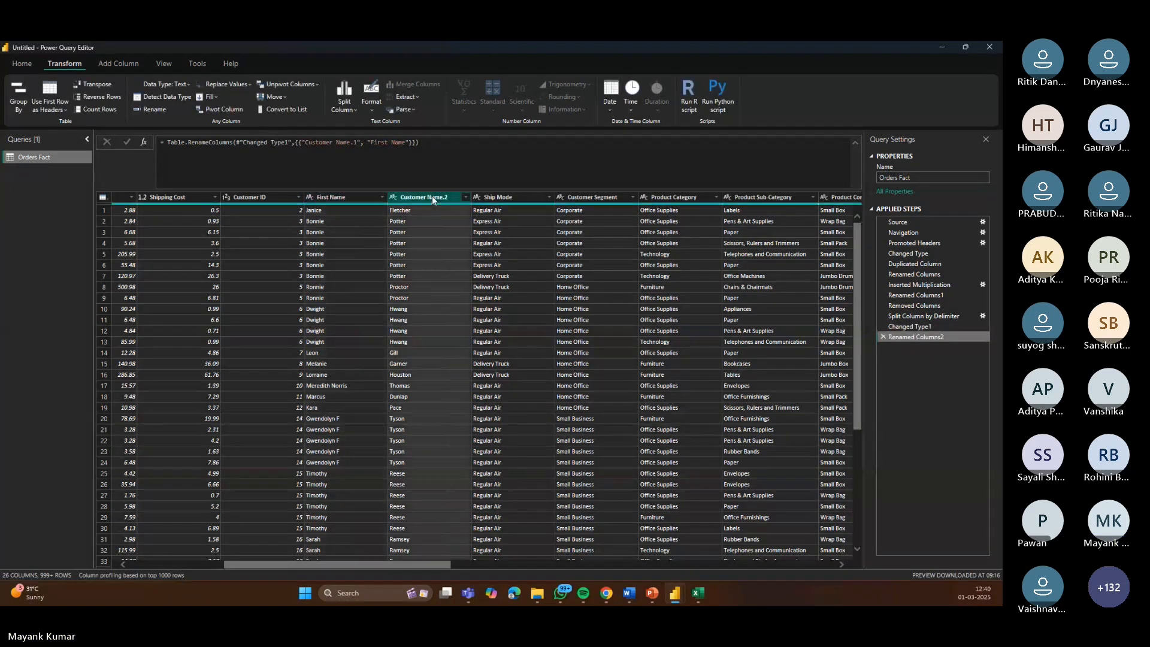
double_click(432, 197)
text(L)
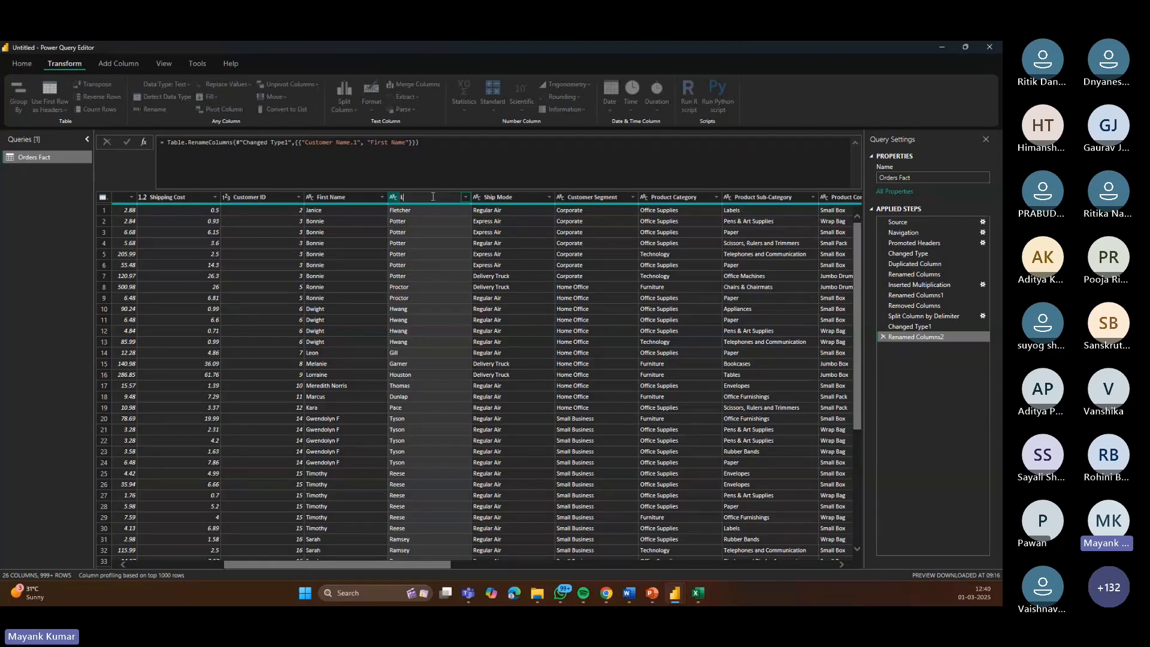
text(ast Namree)
key(Return)
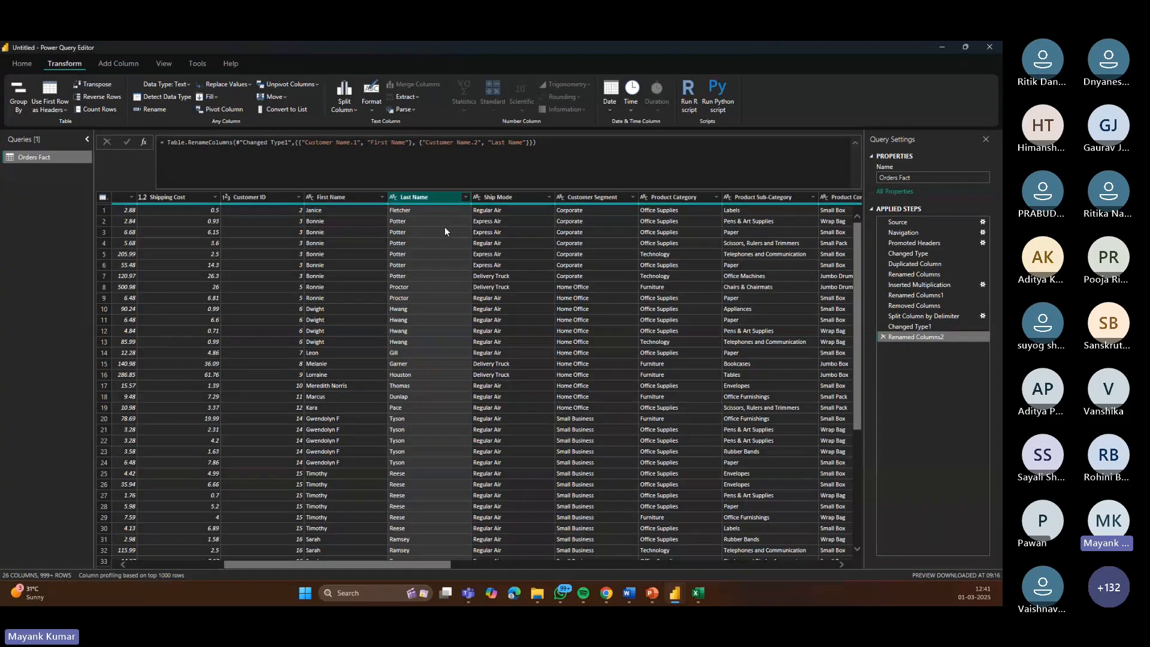
Step: Step through the applied steps to review what each transformation did to the table
click(905, 254)
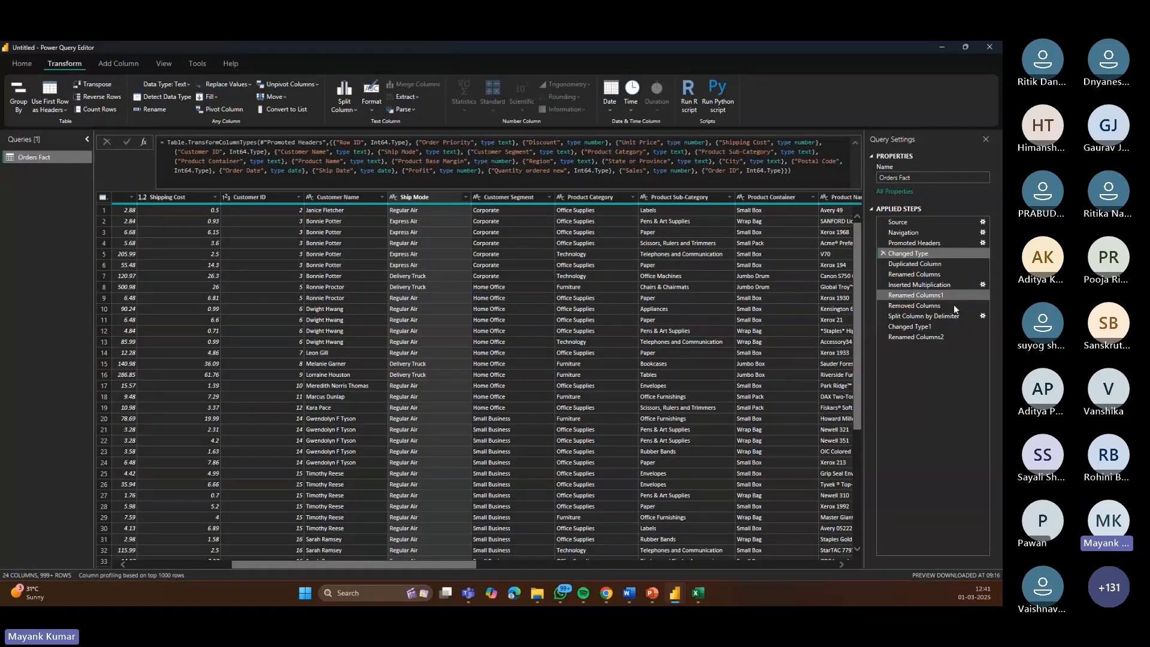
click(914, 263)
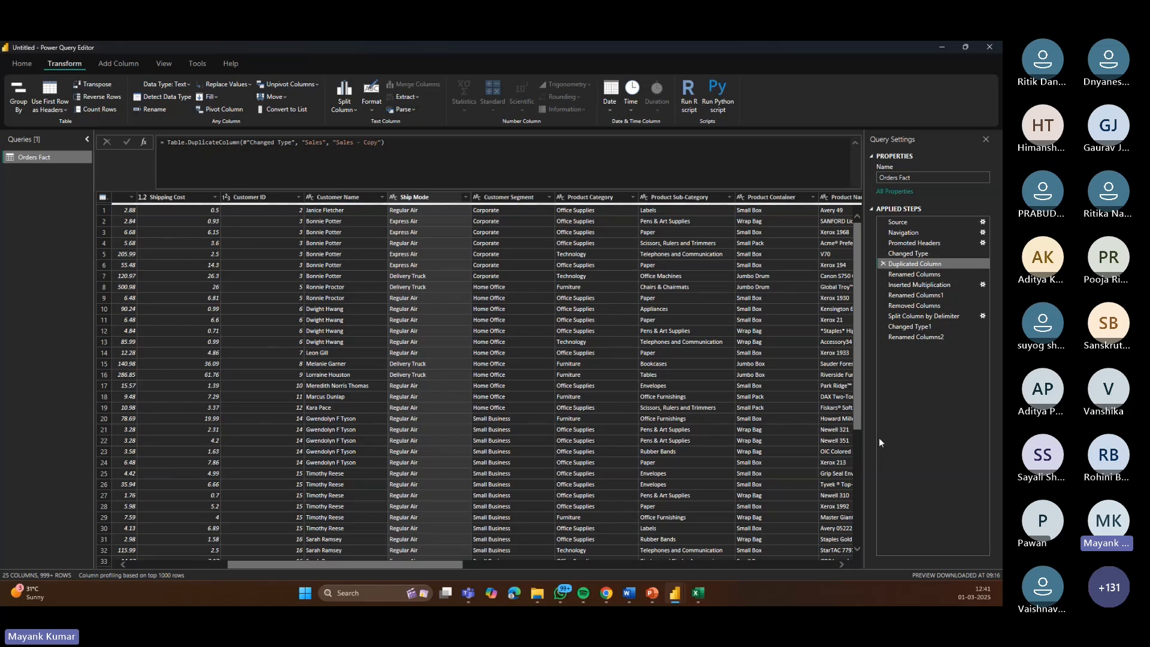
key(Down)
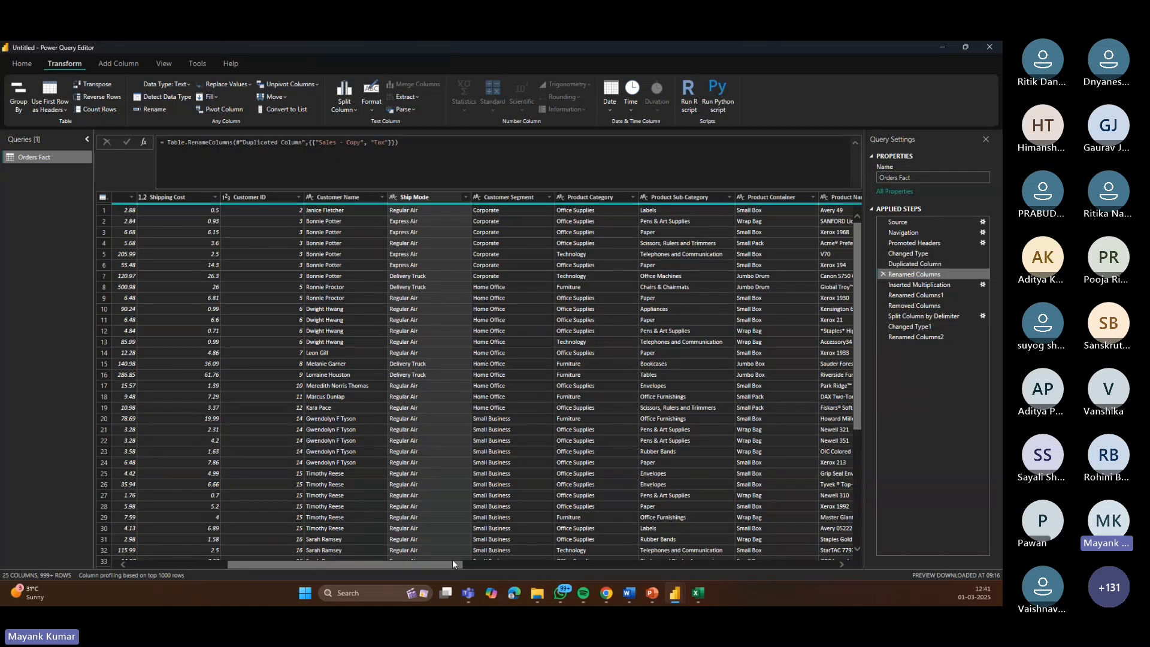
scroll(451, 560, right, 3)
drag(534, 562, 823, 564)
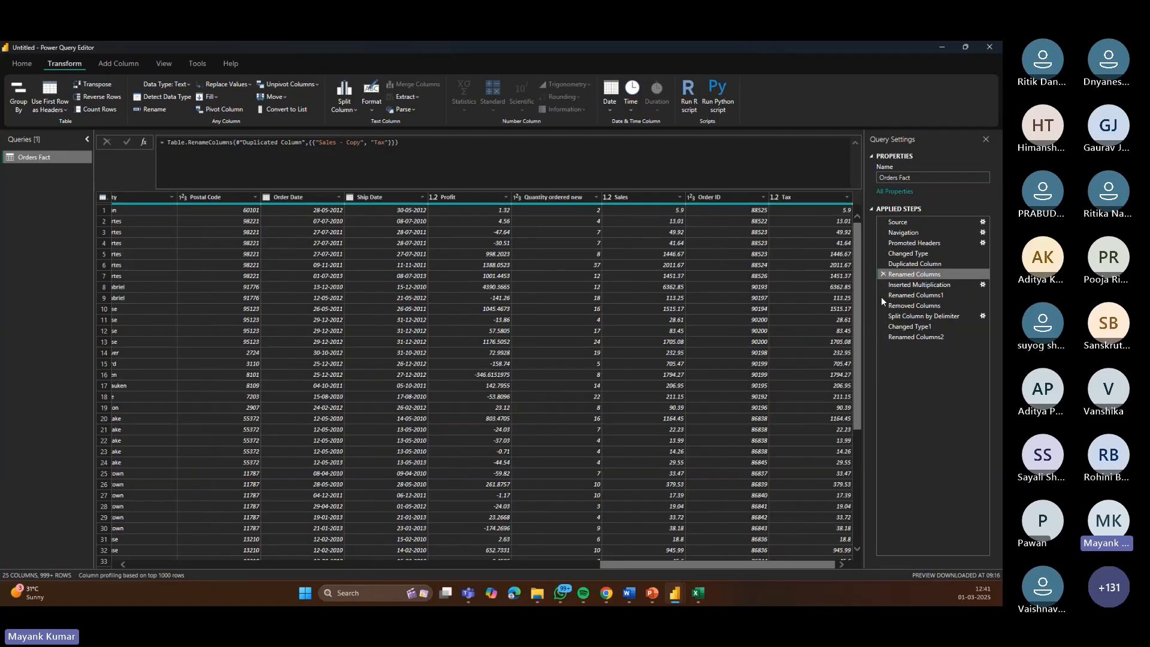
click(901, 286)
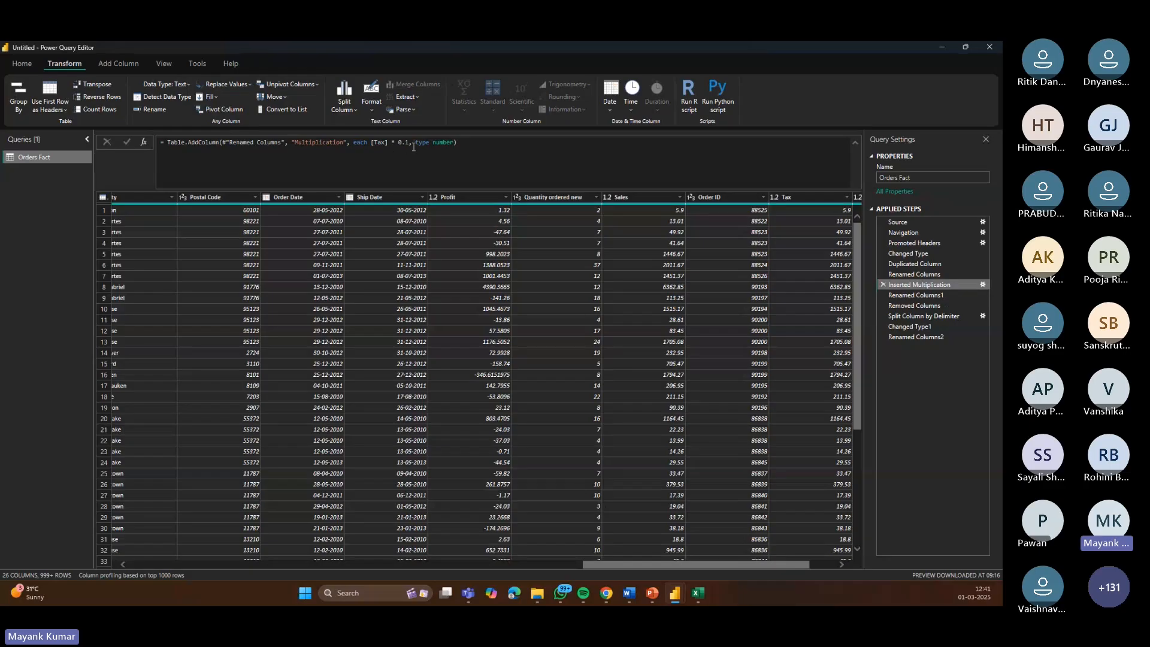
drag(473, 142, 189, 141)
click(522, 176)
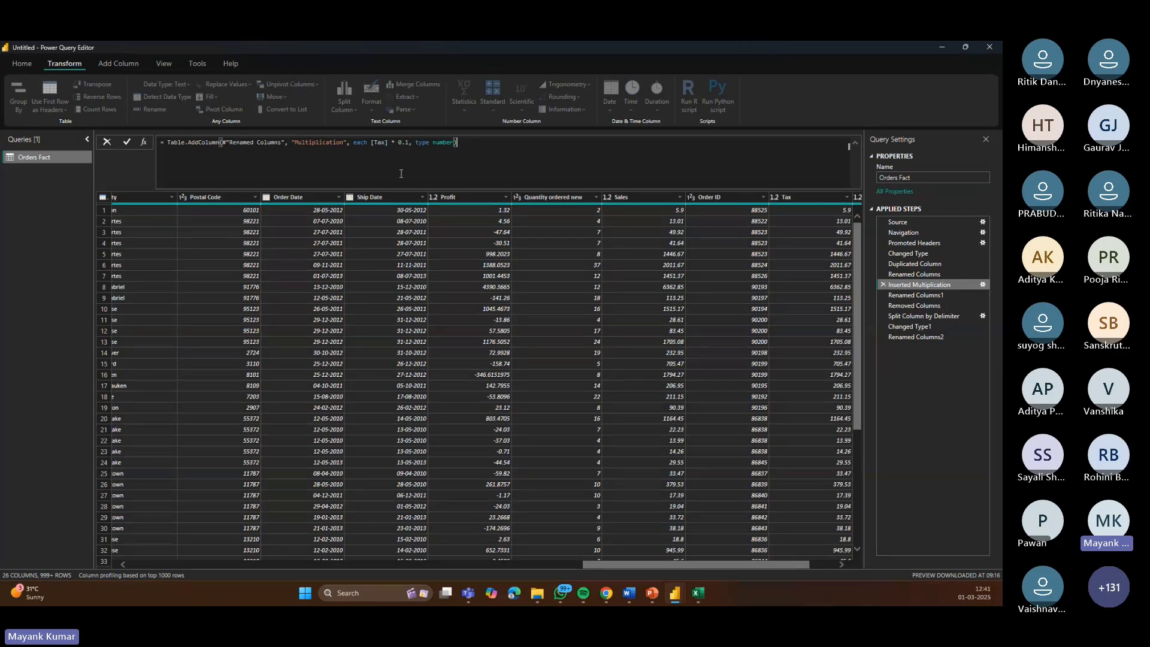
click(911, 297)
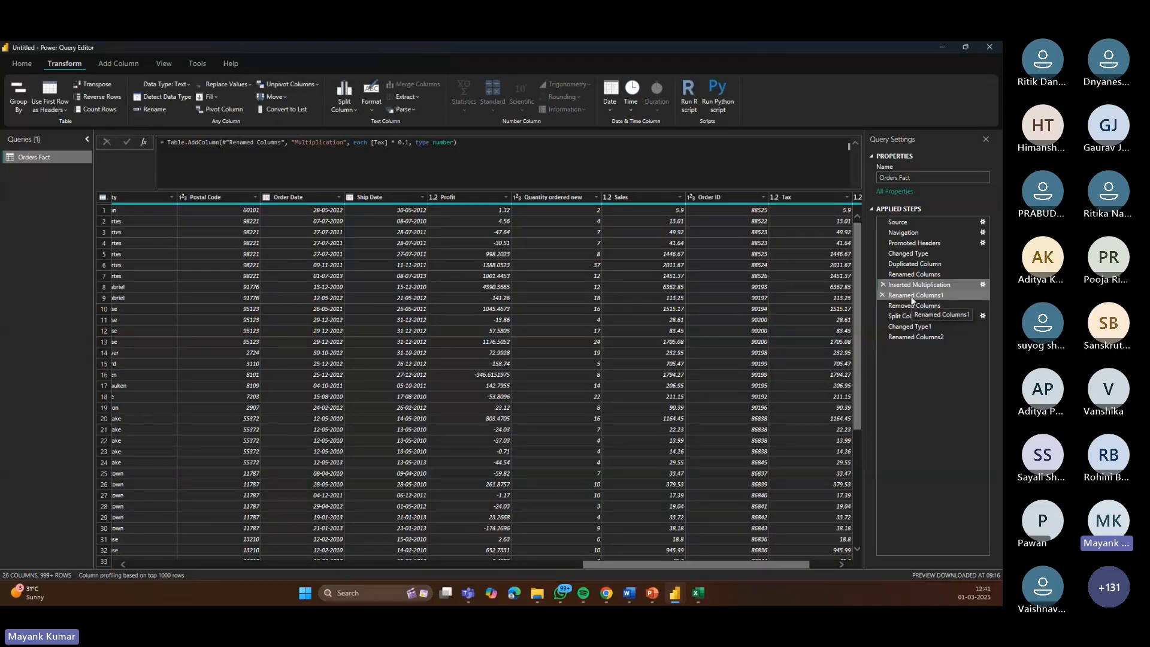
click(910, 296)
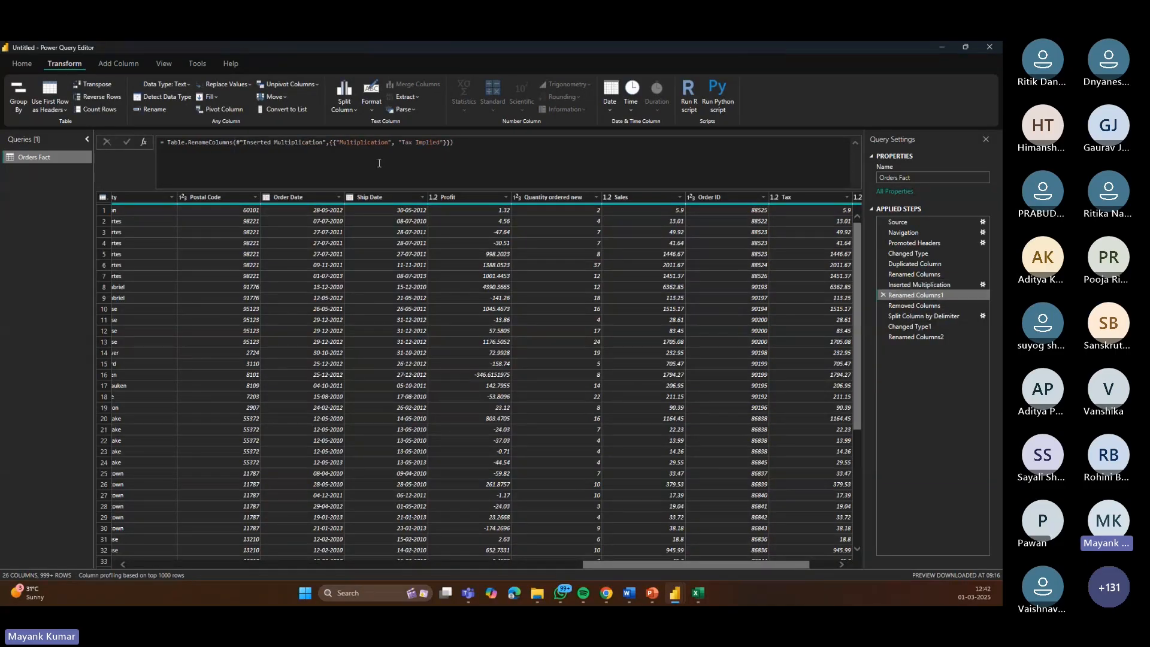
click(910, 305)
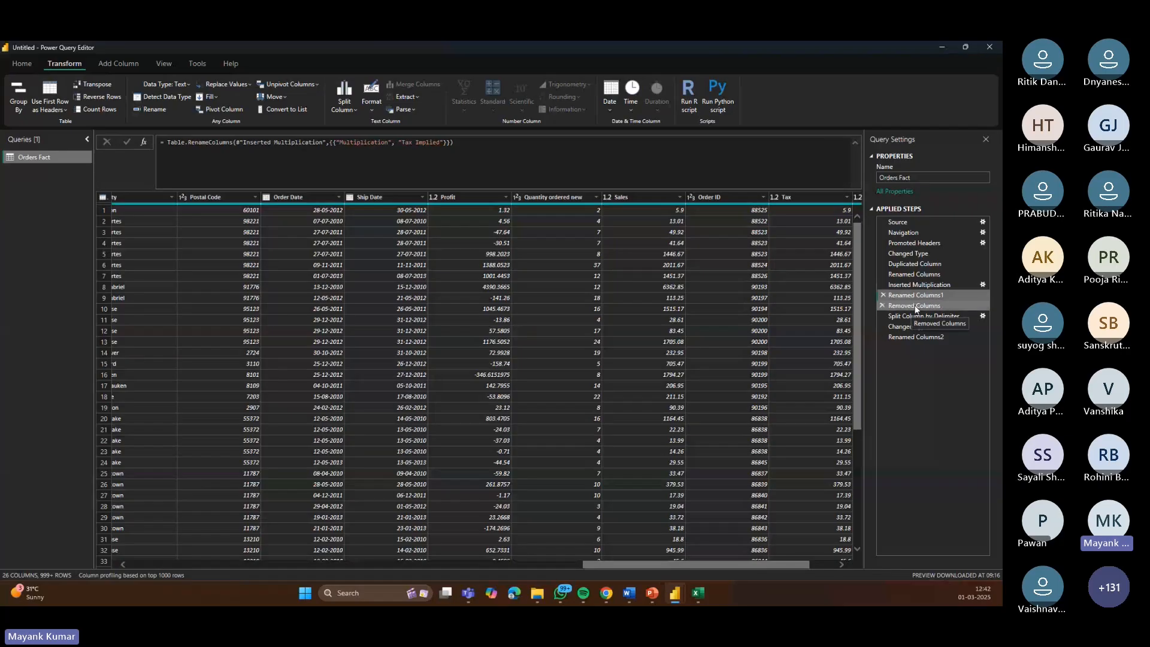
key(Down)
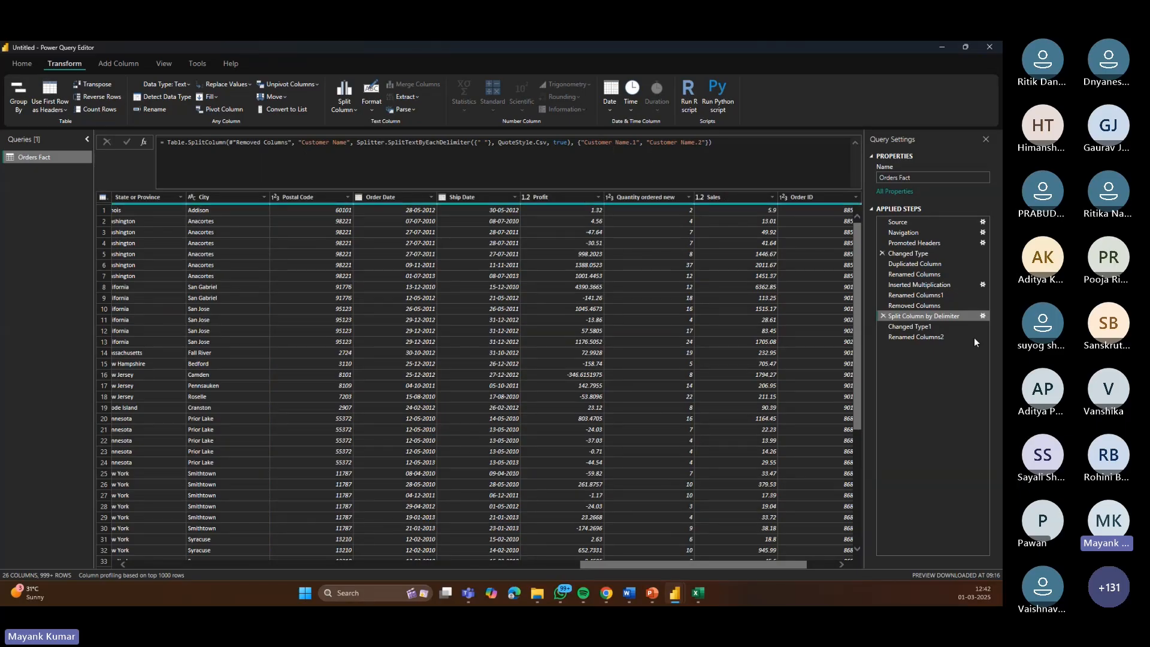
Step: Delete the final applied step that renamed the split name columns
click(922, 327)
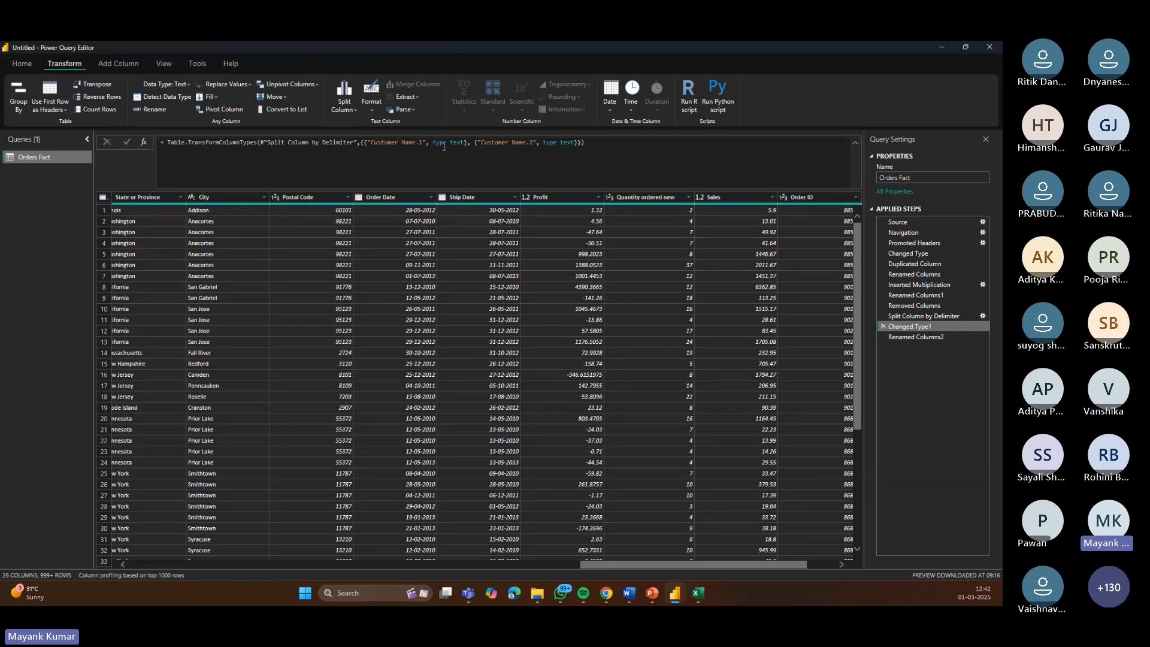
click(929, 336)
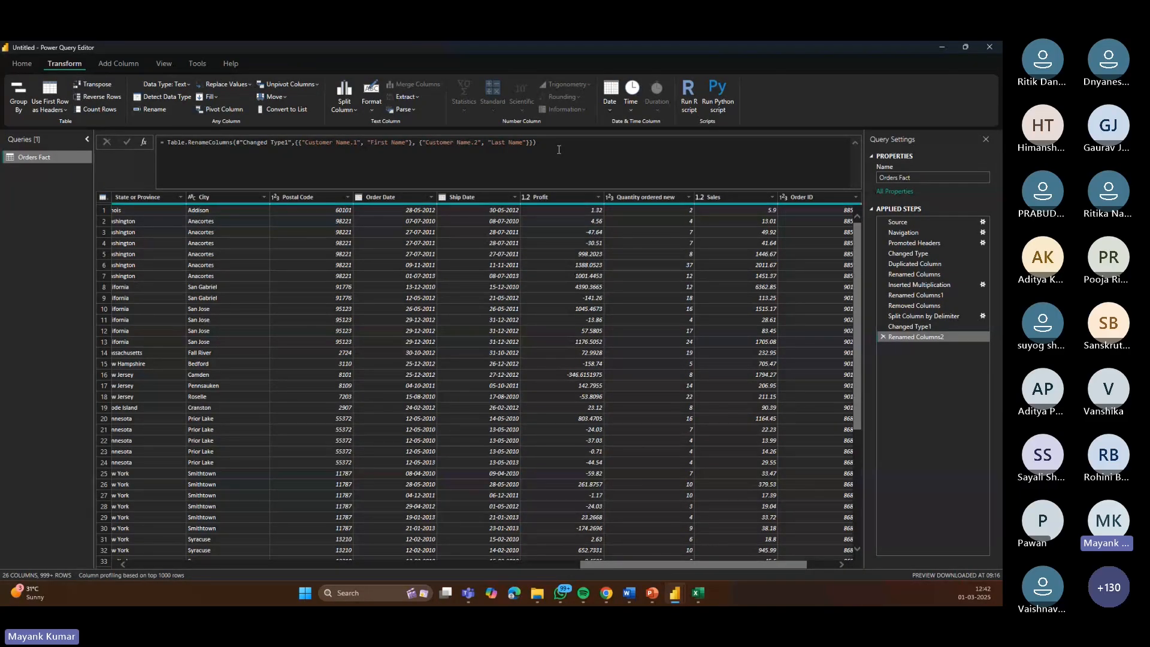
click(883, 337)
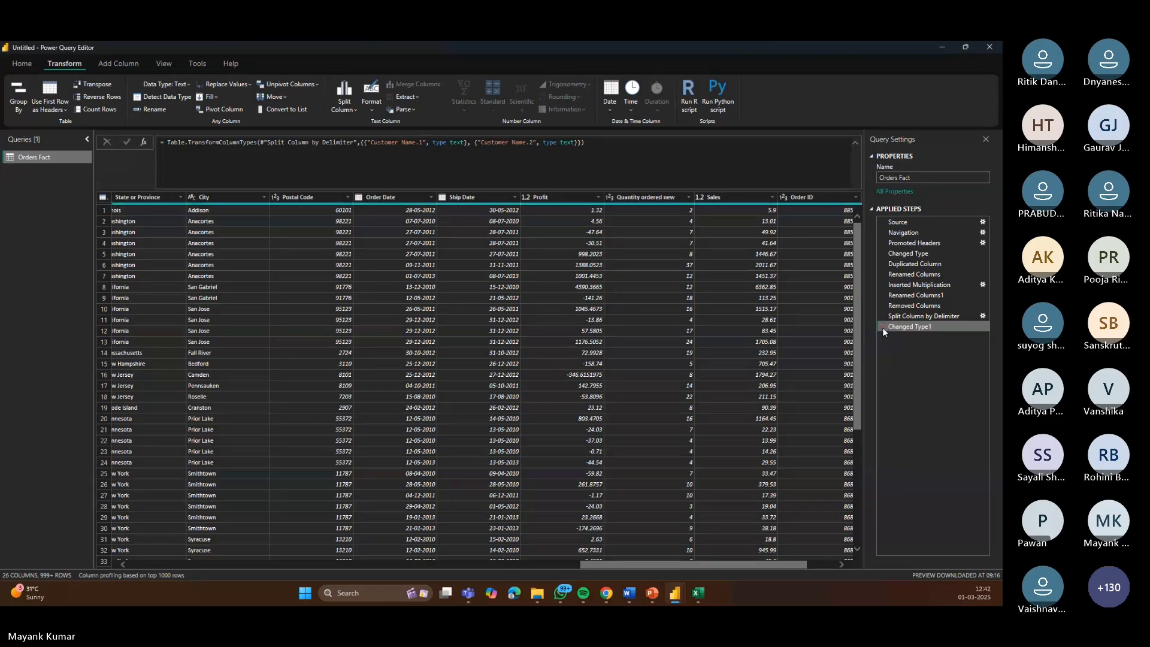
Step: Delete the Changed Type1 and Split Column by Delimiter steps to restore the single Customer Name column
drag(660, 566, 239, 546)
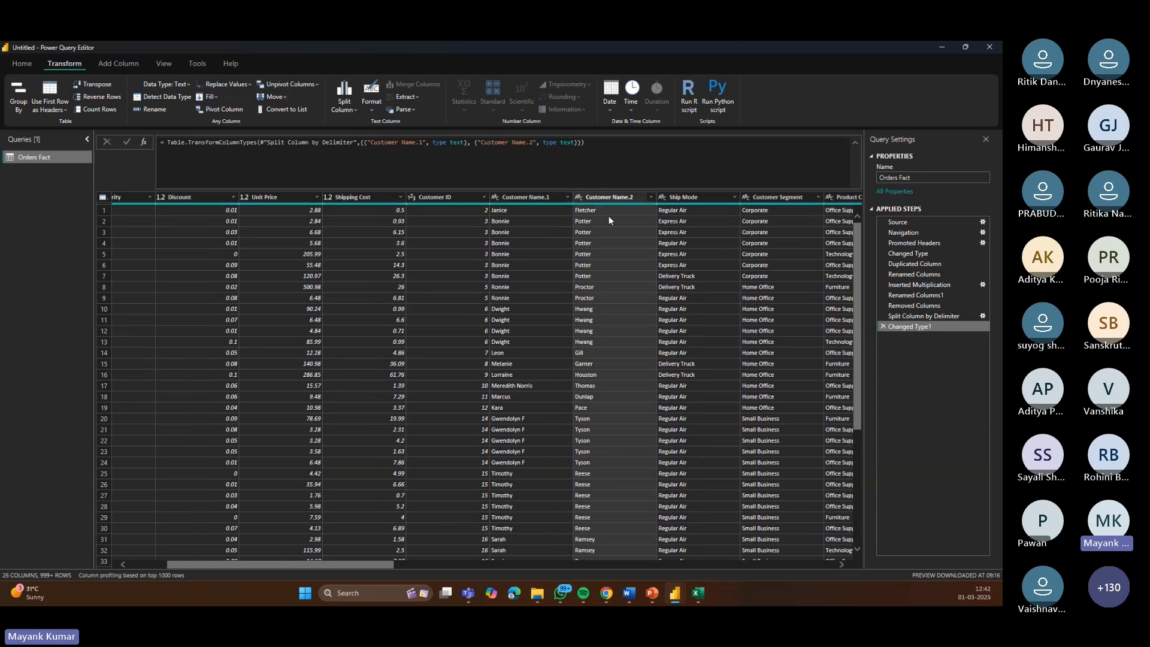
click(893, 315)
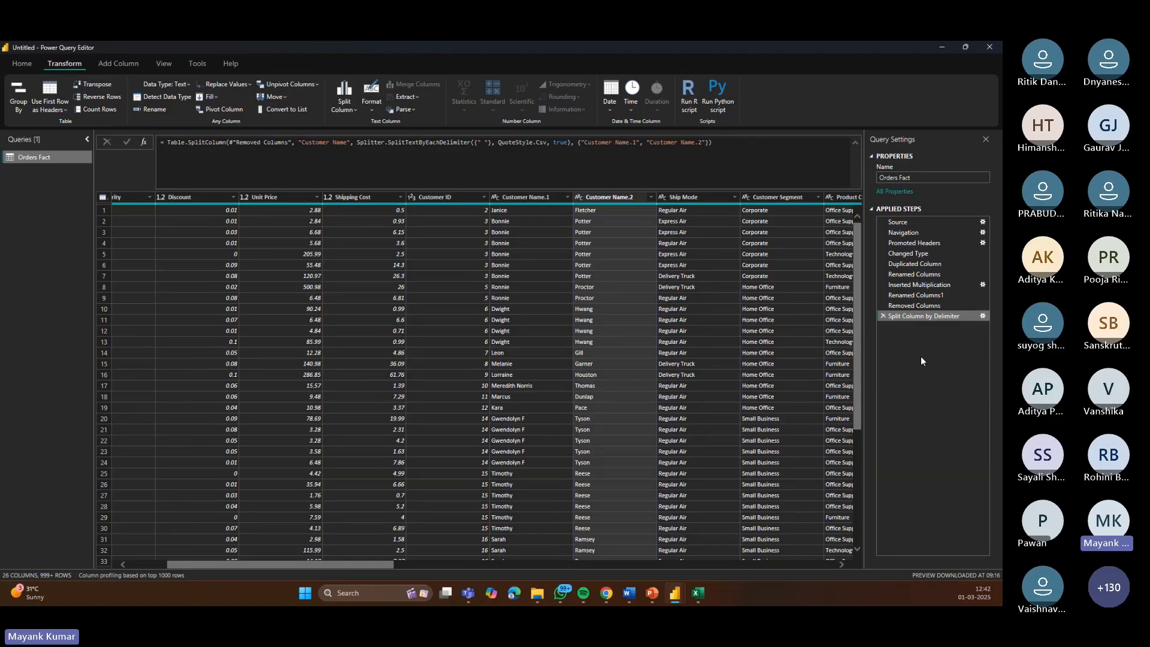
click(884, 315)
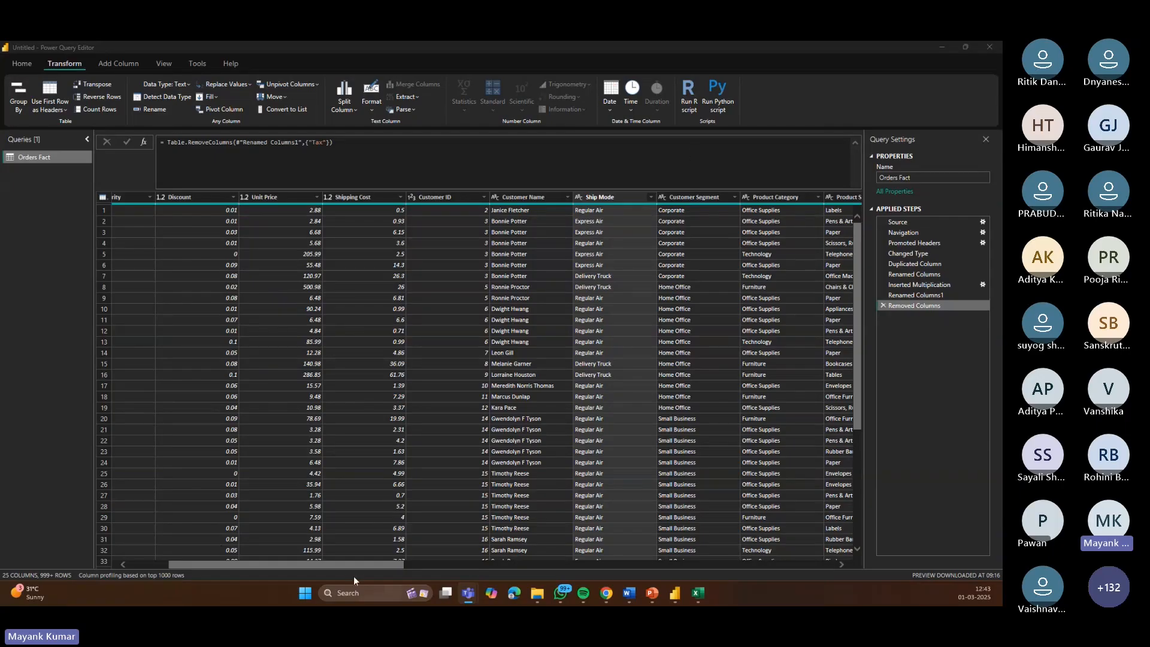
Step: Try converting the Ship Date column in place to its year, then delete that Extracted Year step
drag(352, 564, 729, 562)
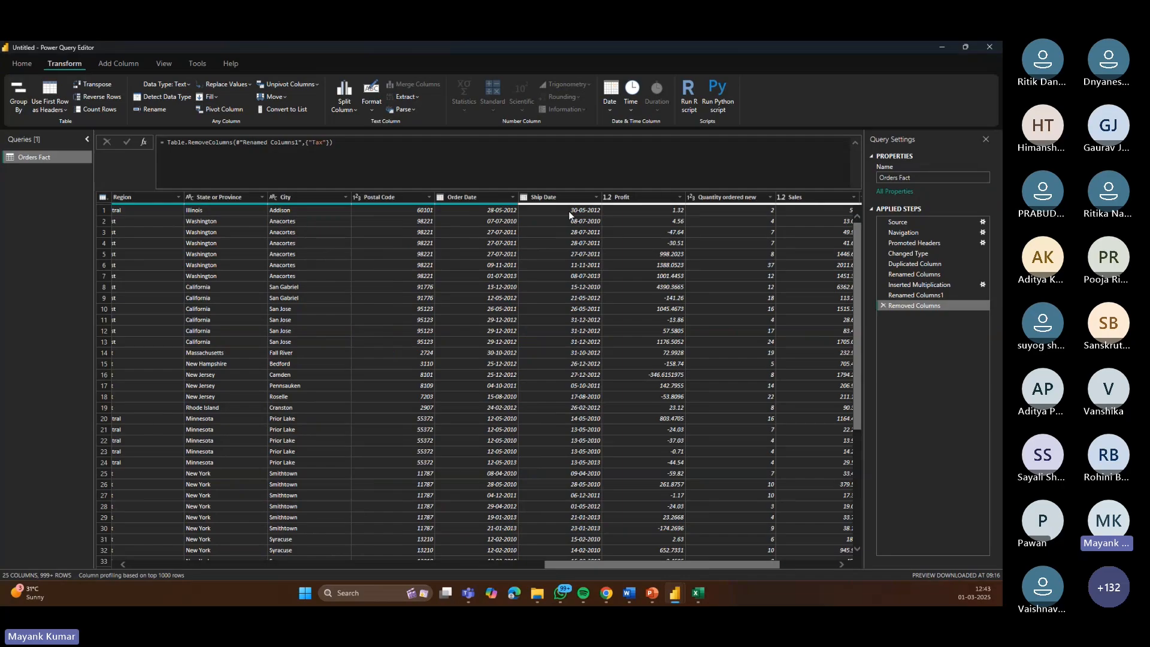
click(569, 196)
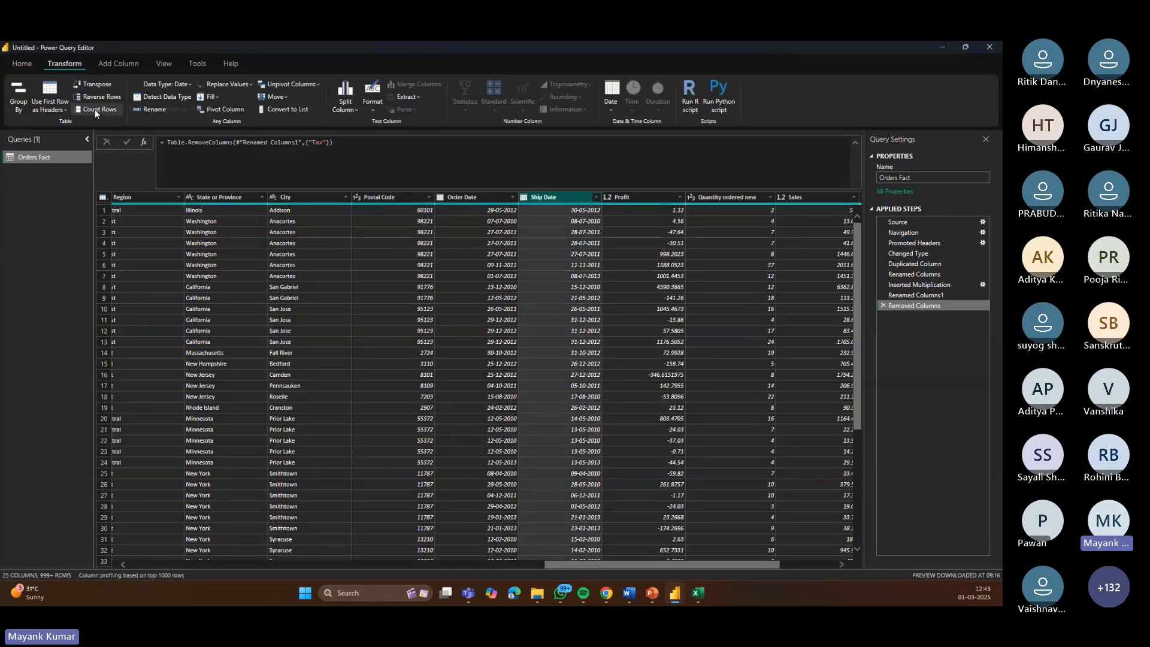
click(110, 64)
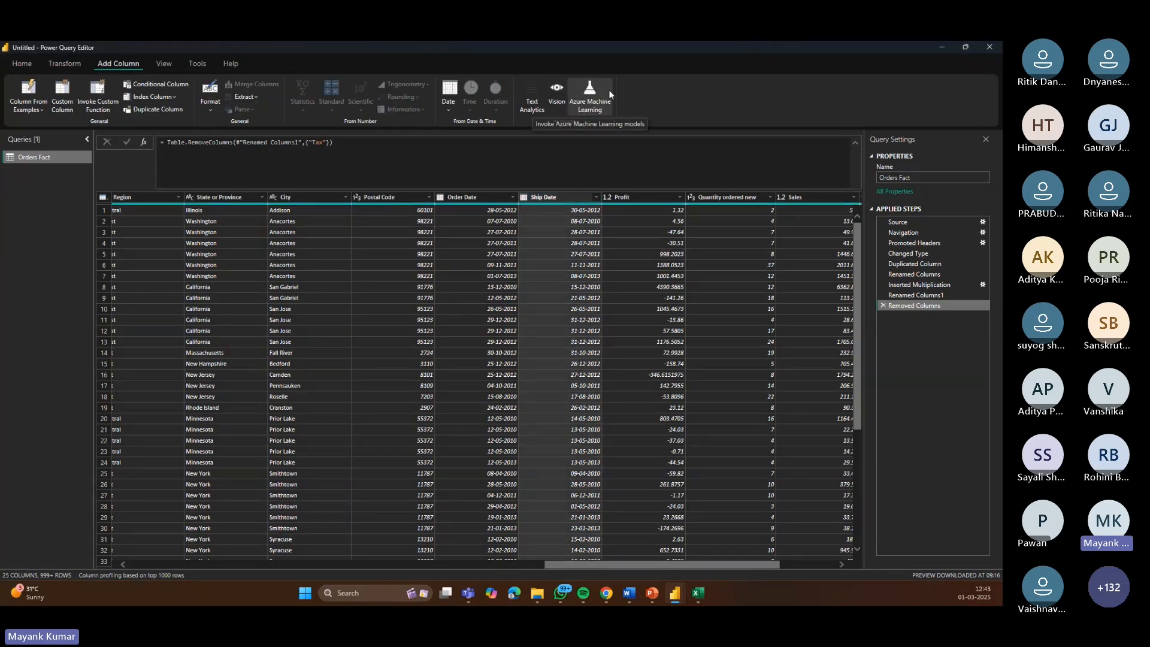
click(449, 111)
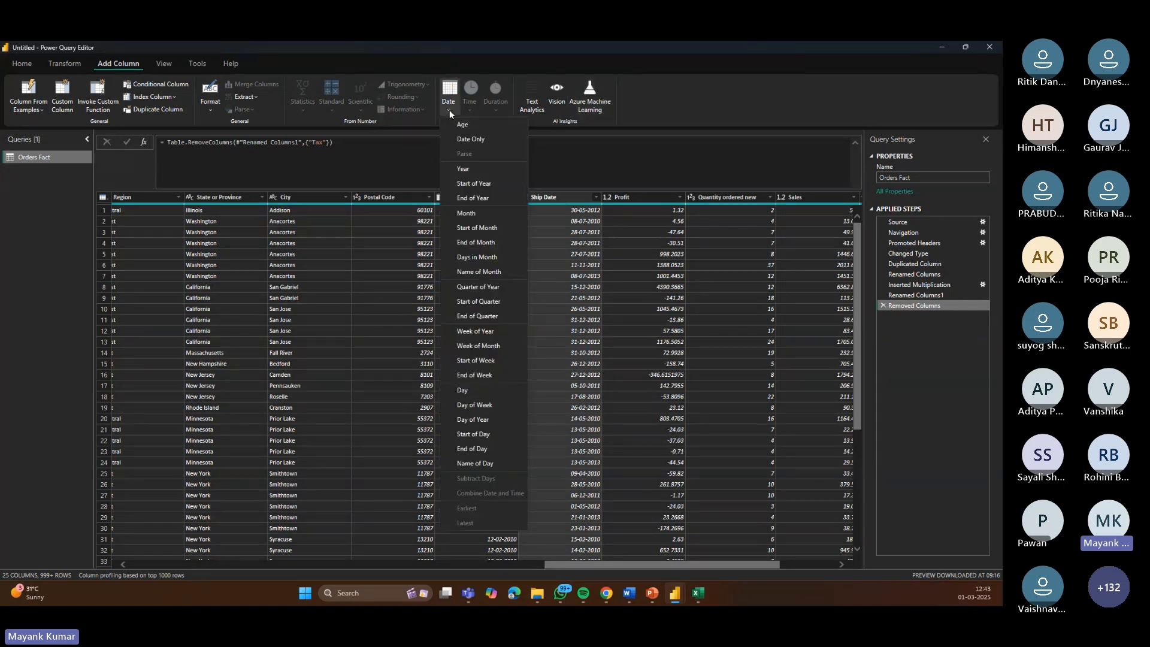
click(801, 82)
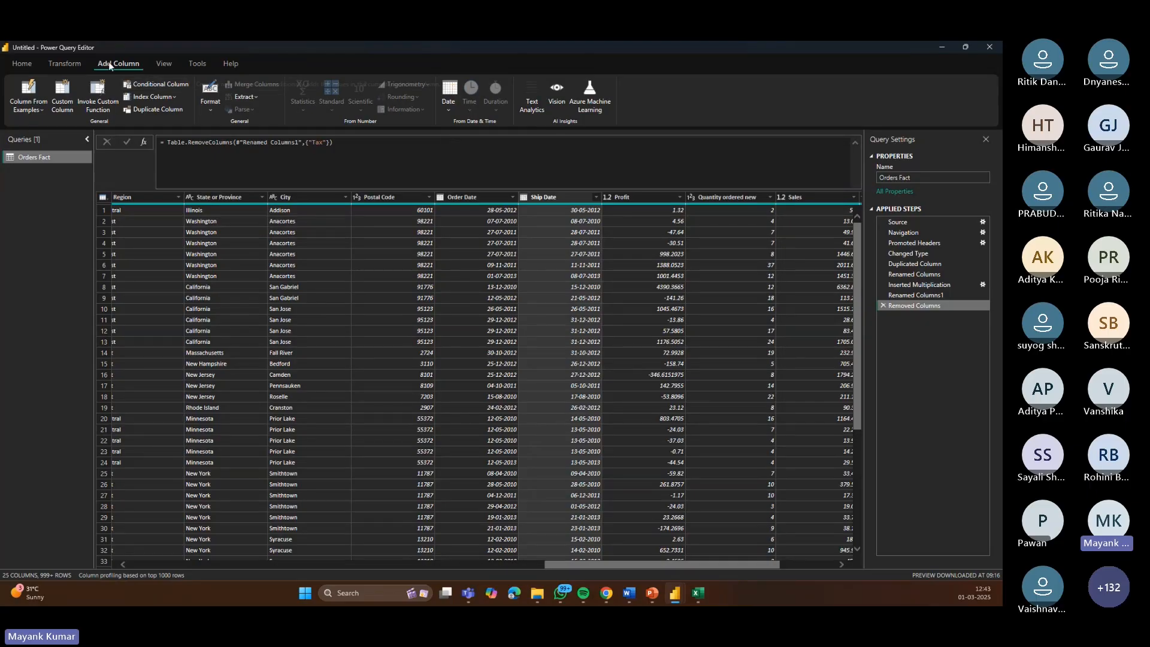
click(71, 63)
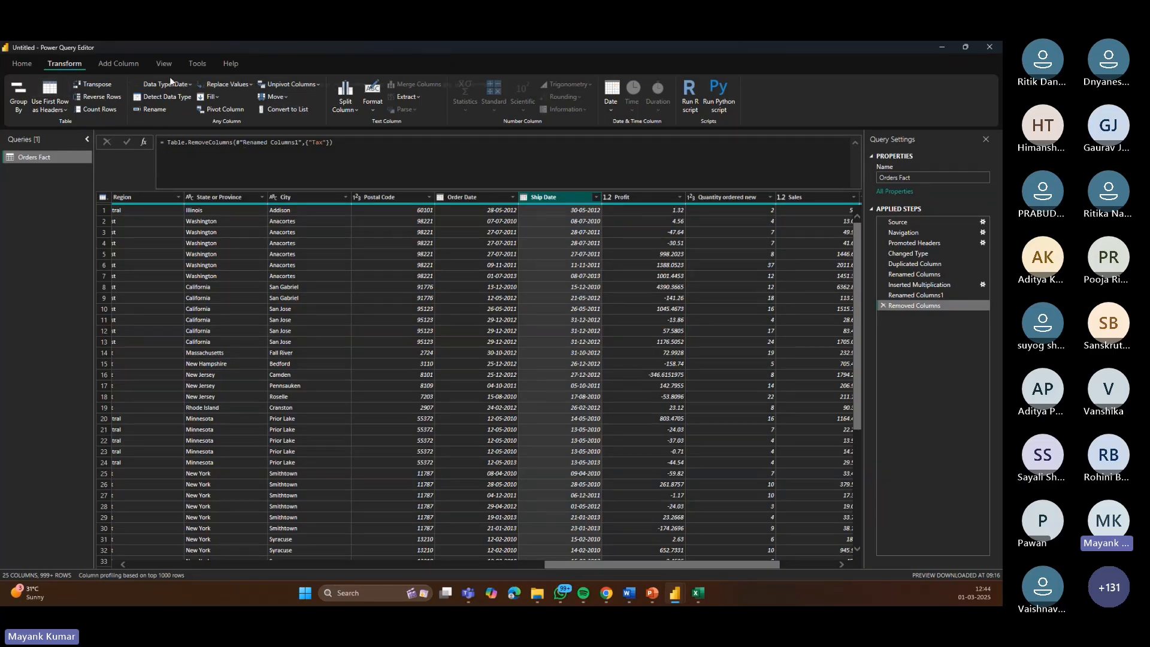
click(613, 106)
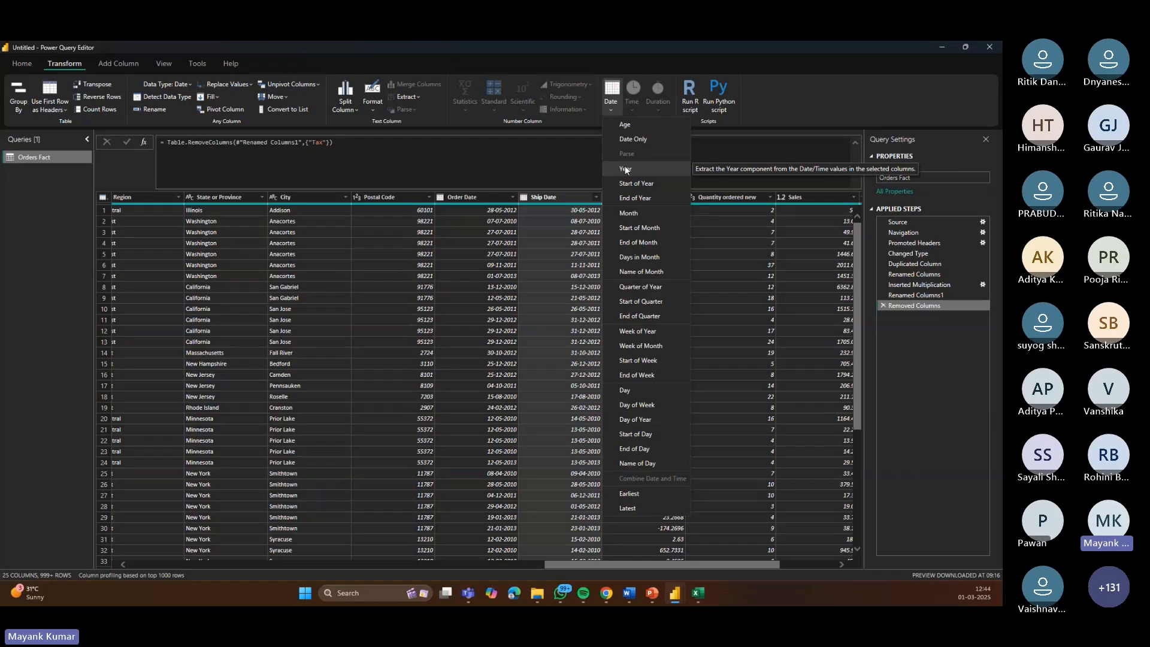
click(625, 169)
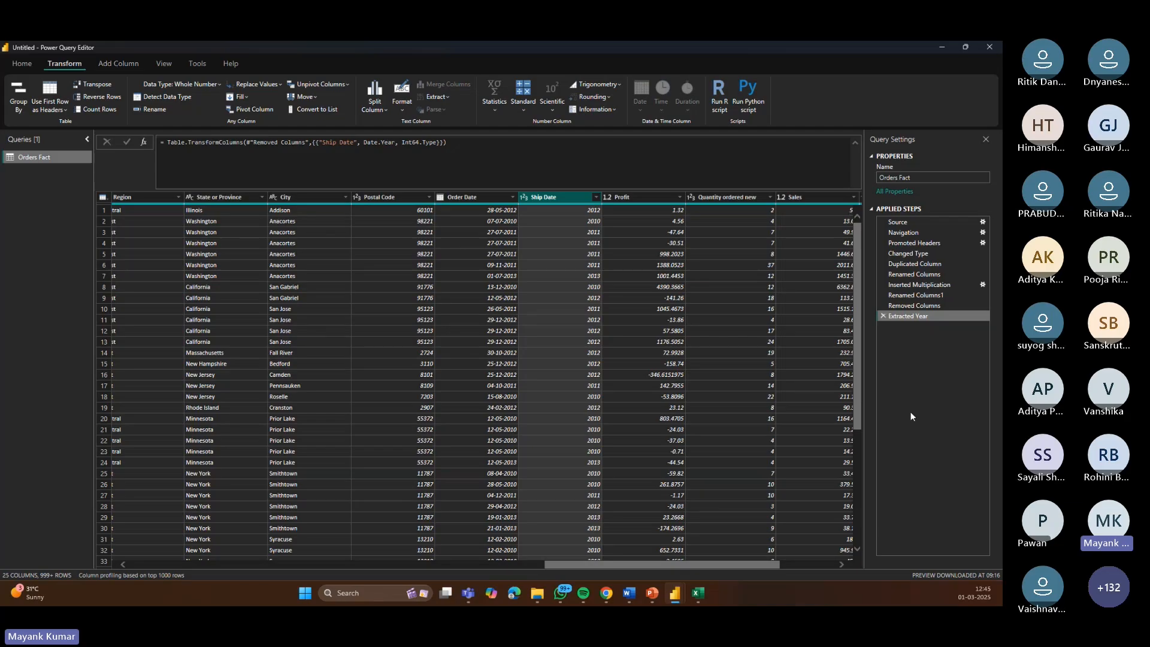
click(883, 317)
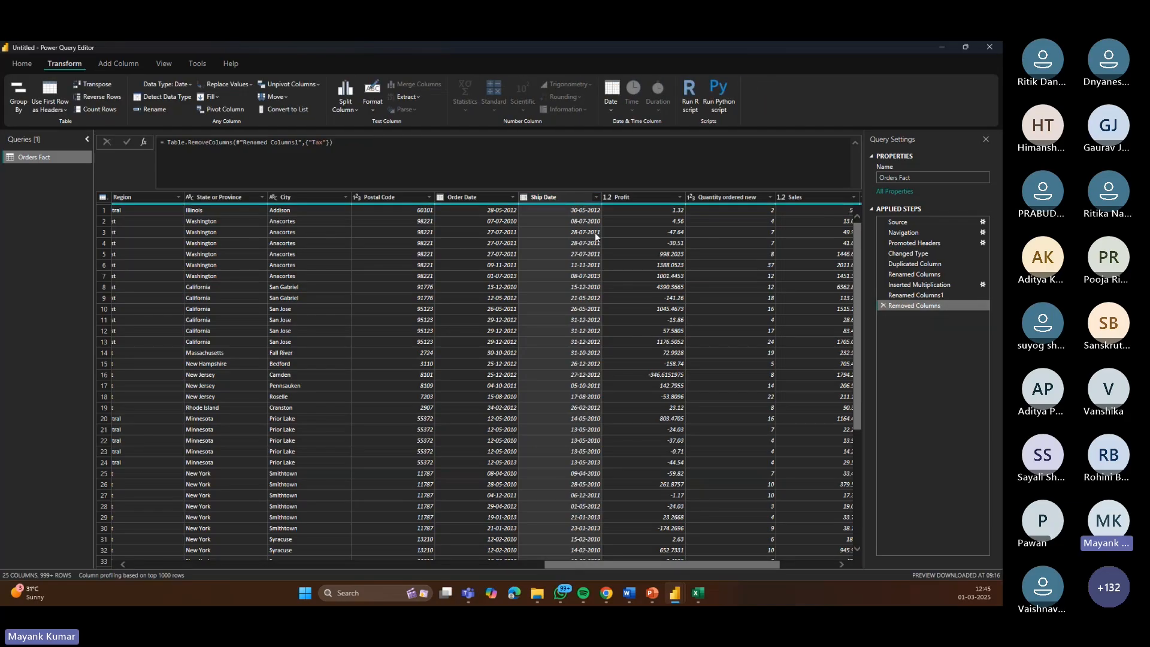
Step: Add a new Year column extracted from the Ship Date column
click(553, 199)
click(120, 64)
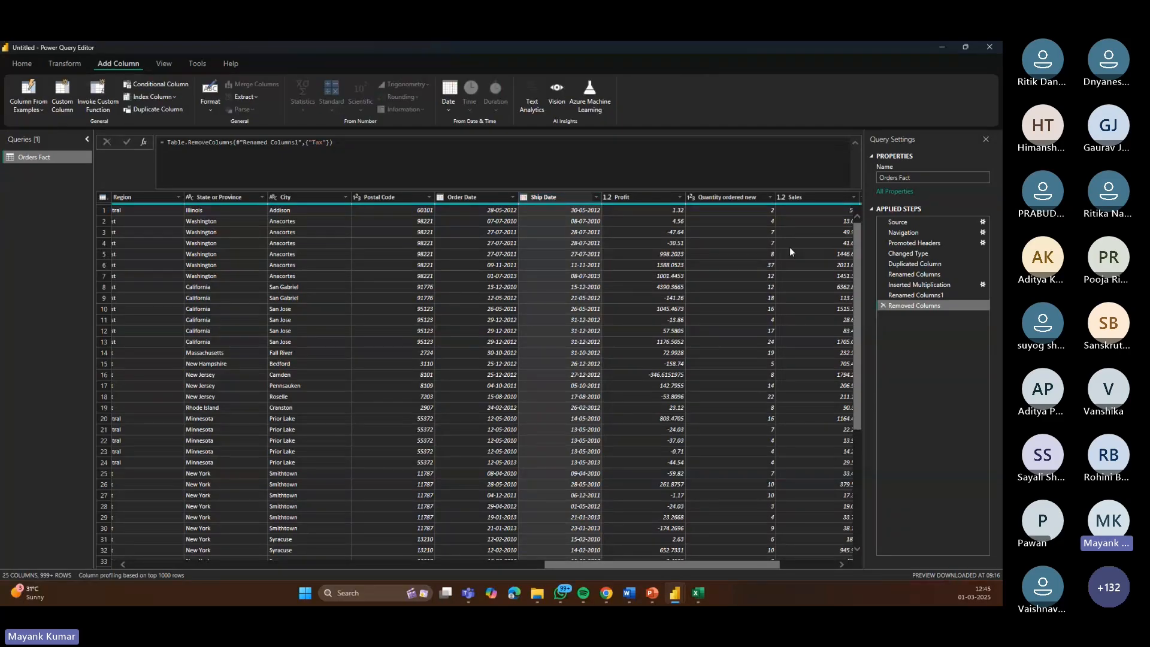
click(446, 109)
click(470, 169)
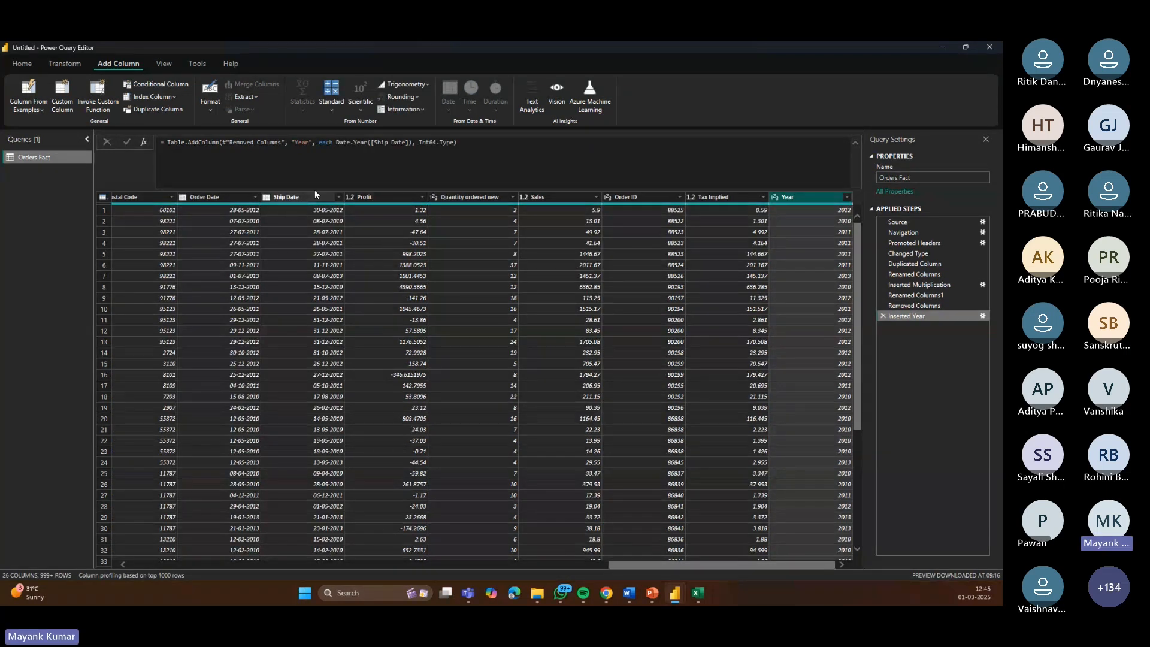
Step: Add new Month and Day columns extracted from the Ship Date column
click(296, 199)
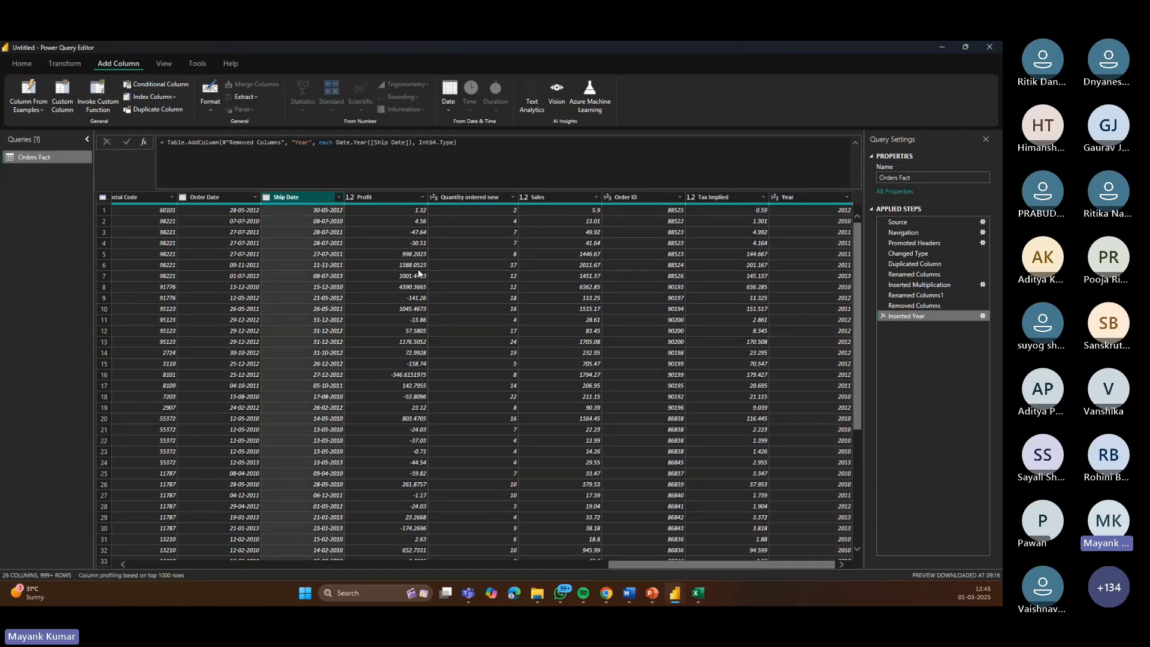
click(448, 103)
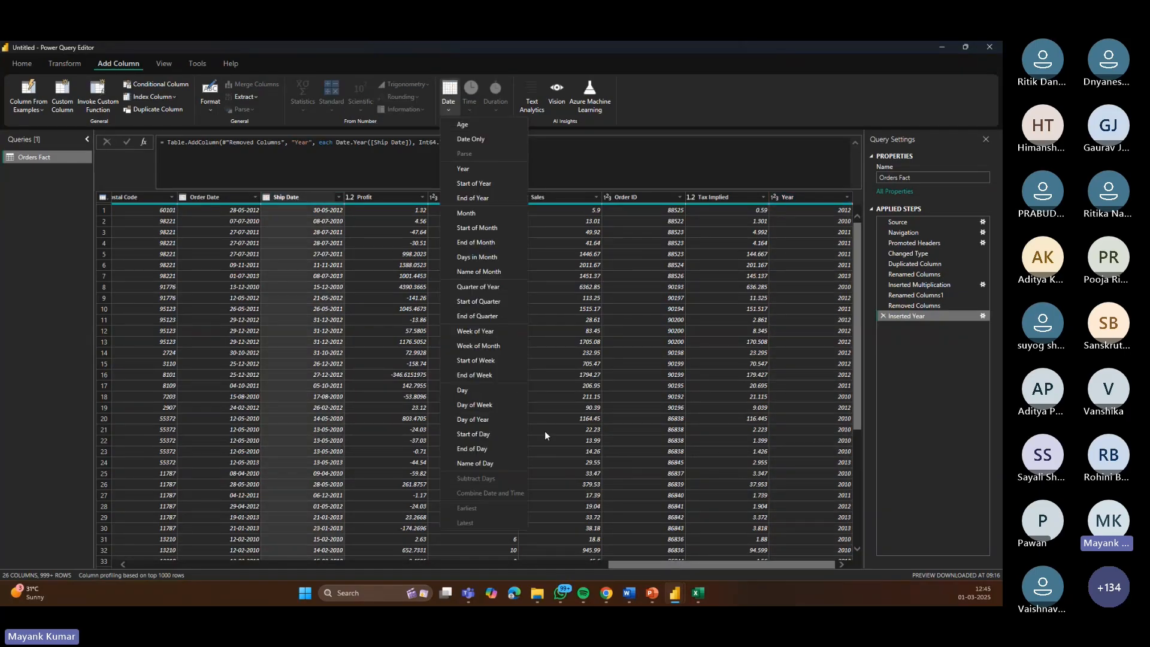
click(483, 214)
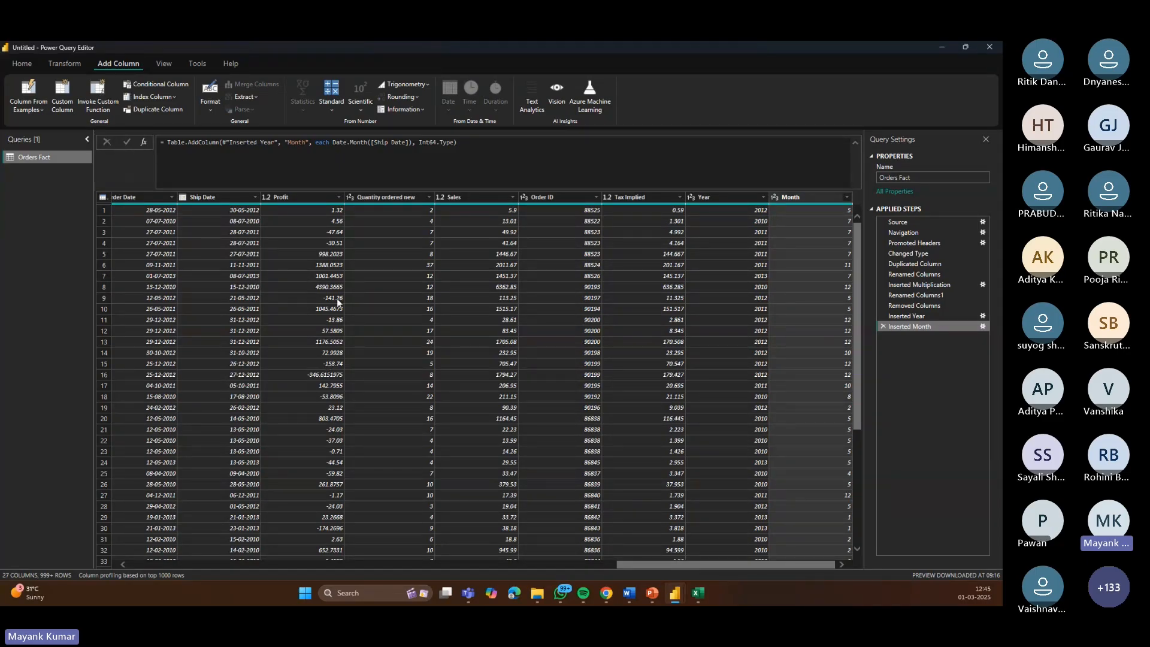
click(222, 200)
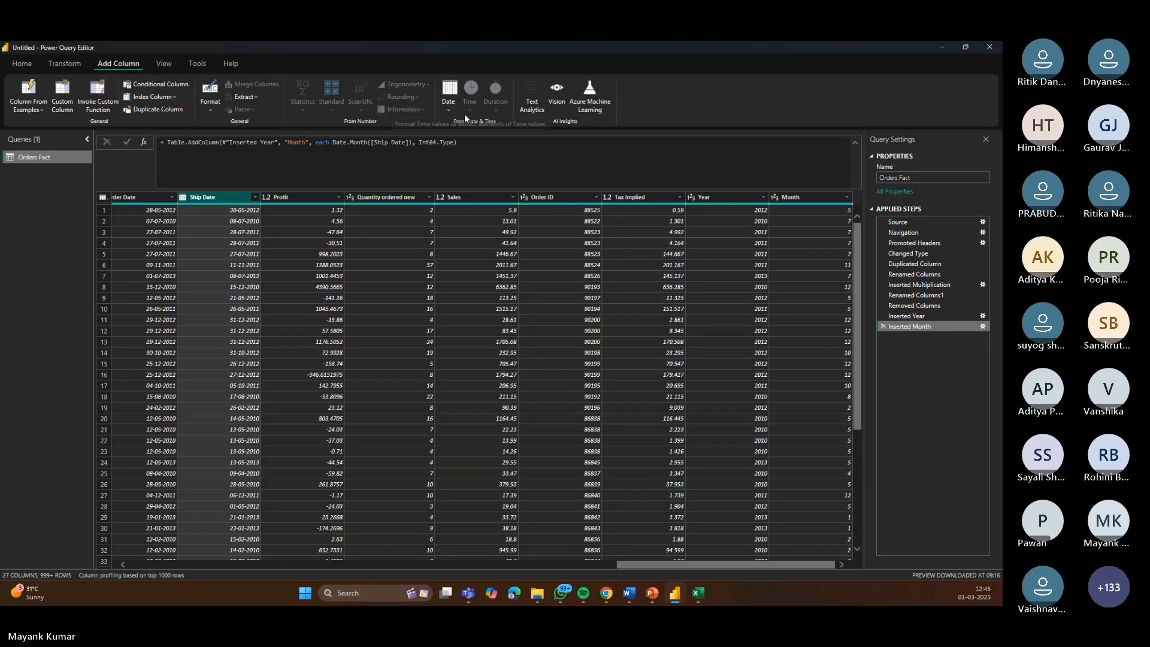
click(448, 103)
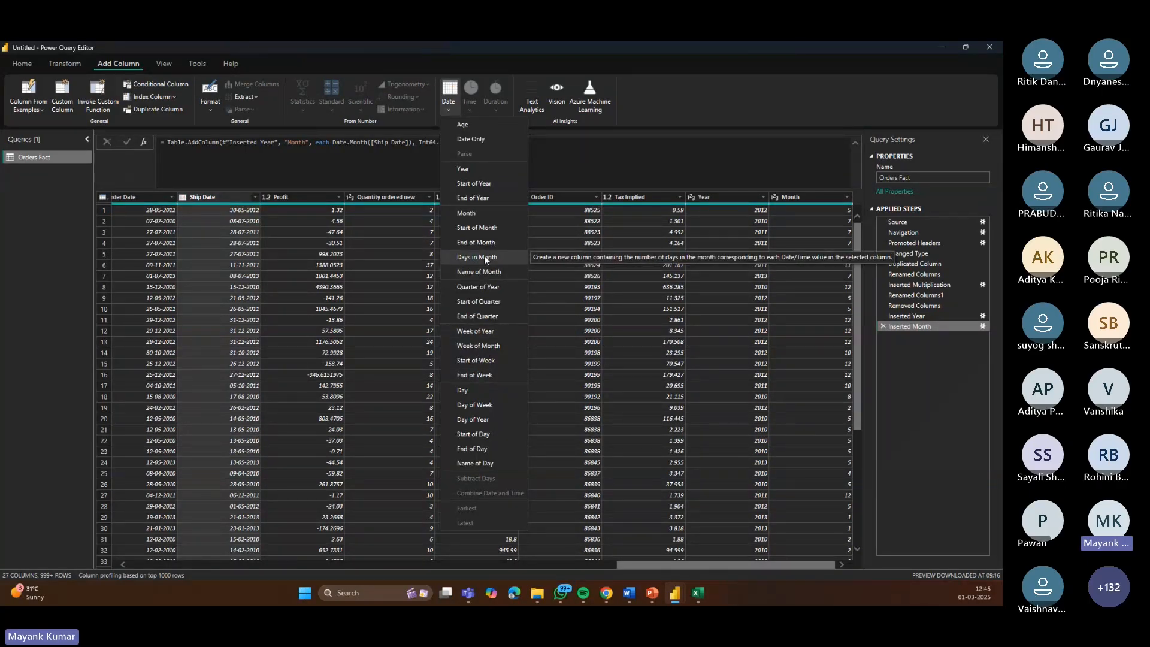
click(466, 390)
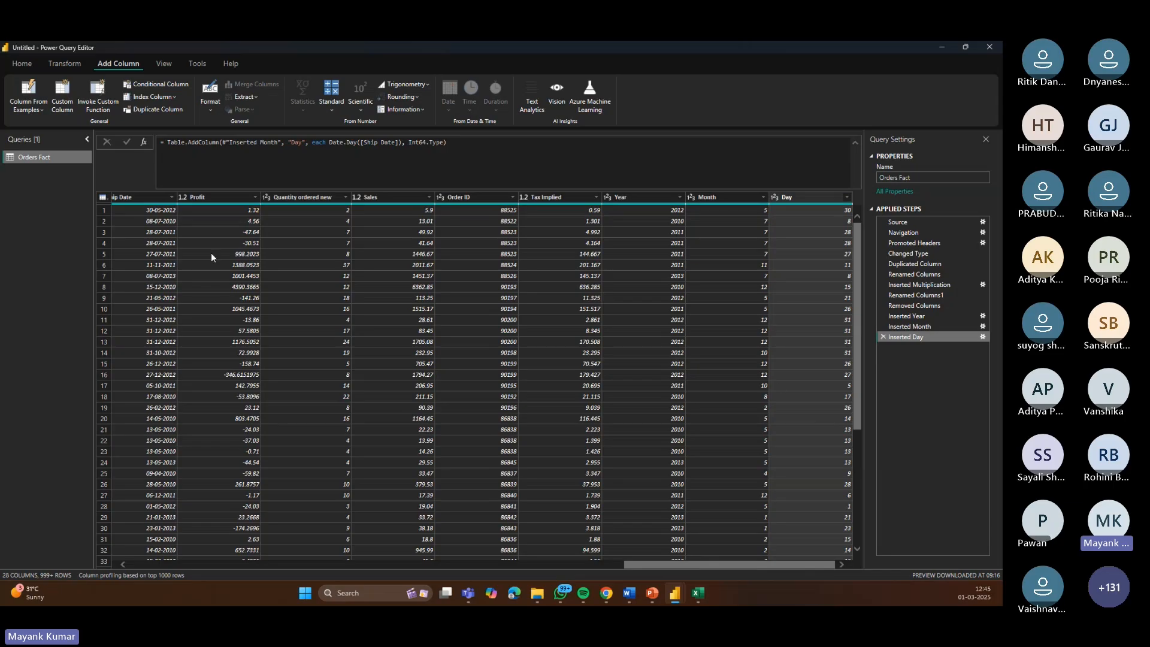
click(136, 203)
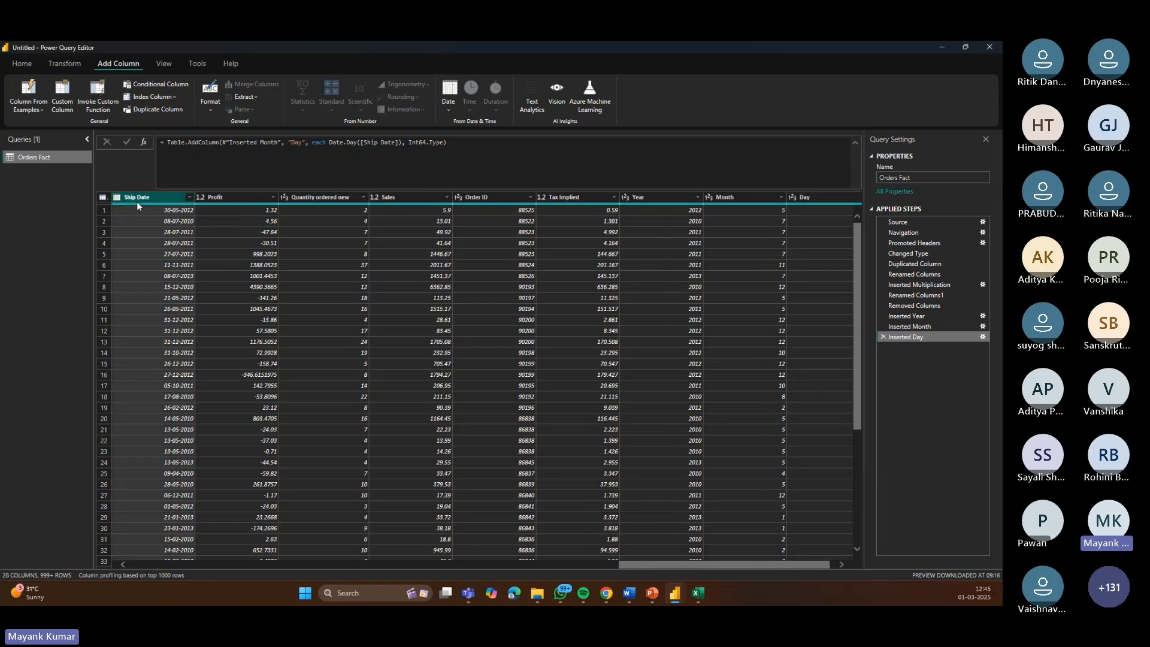
click(444, 109)
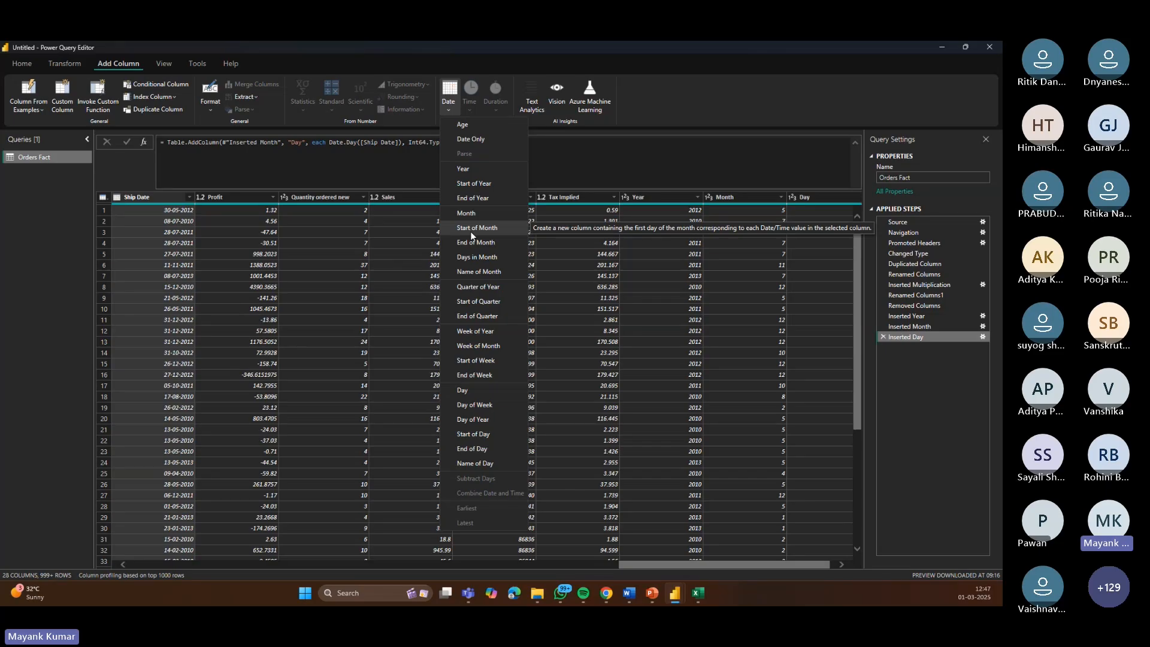
click(728, 119)
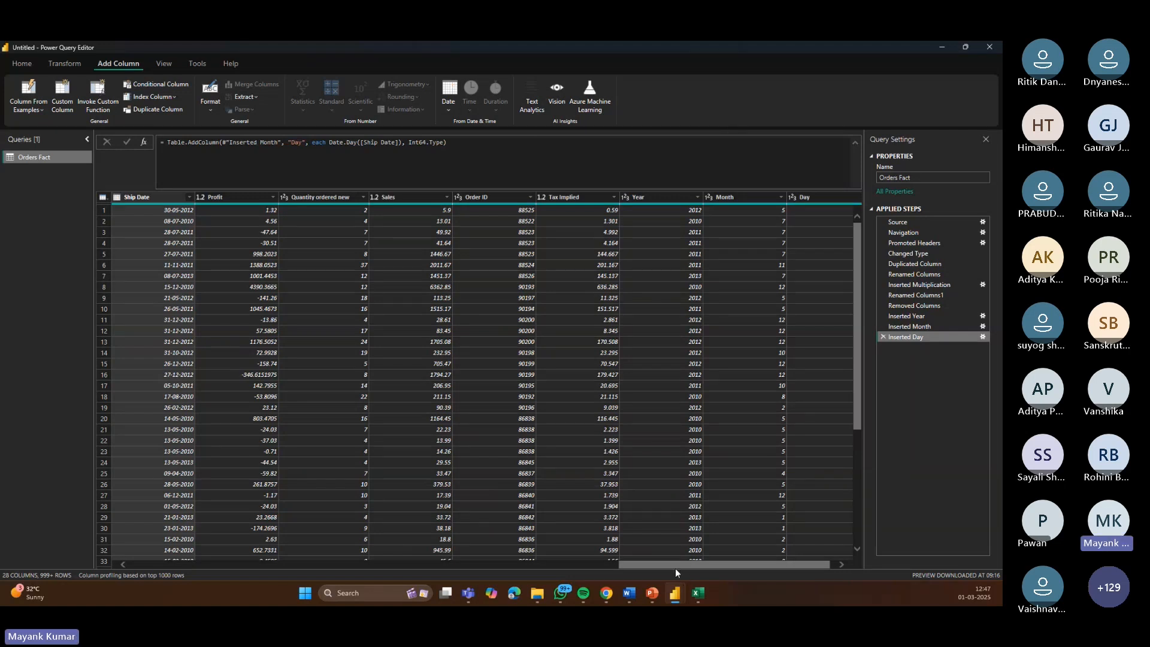
Step: Base column profiling on the entire data set and turn on the column profile pane
drag(675, 570, 128, 585)
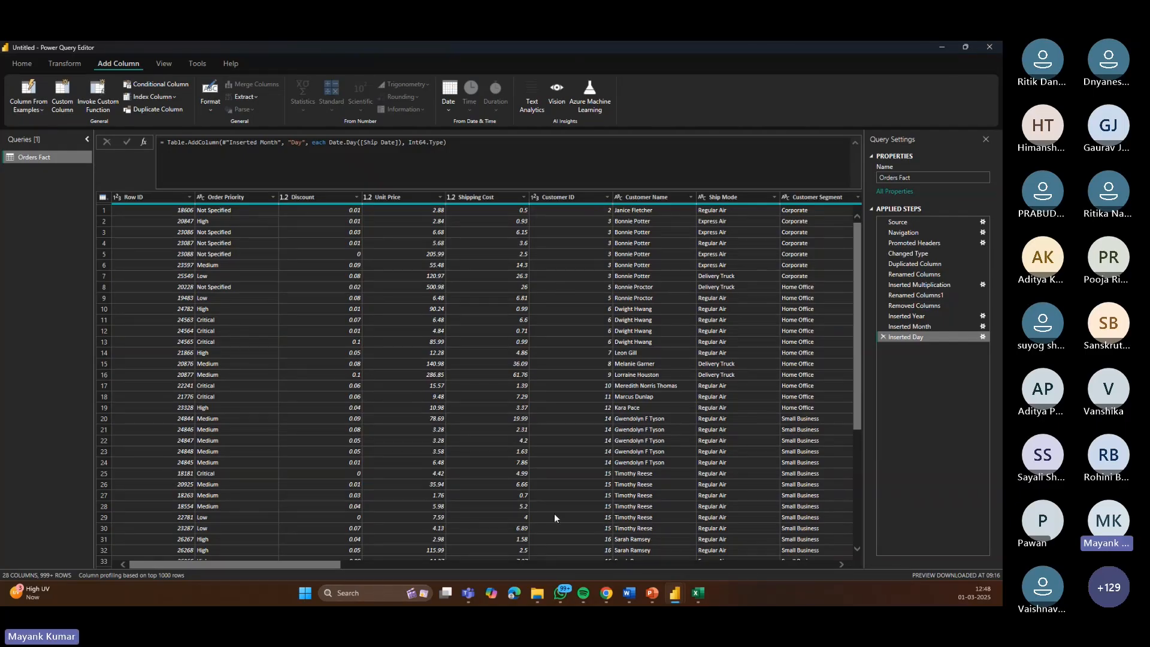
click(158, 70)
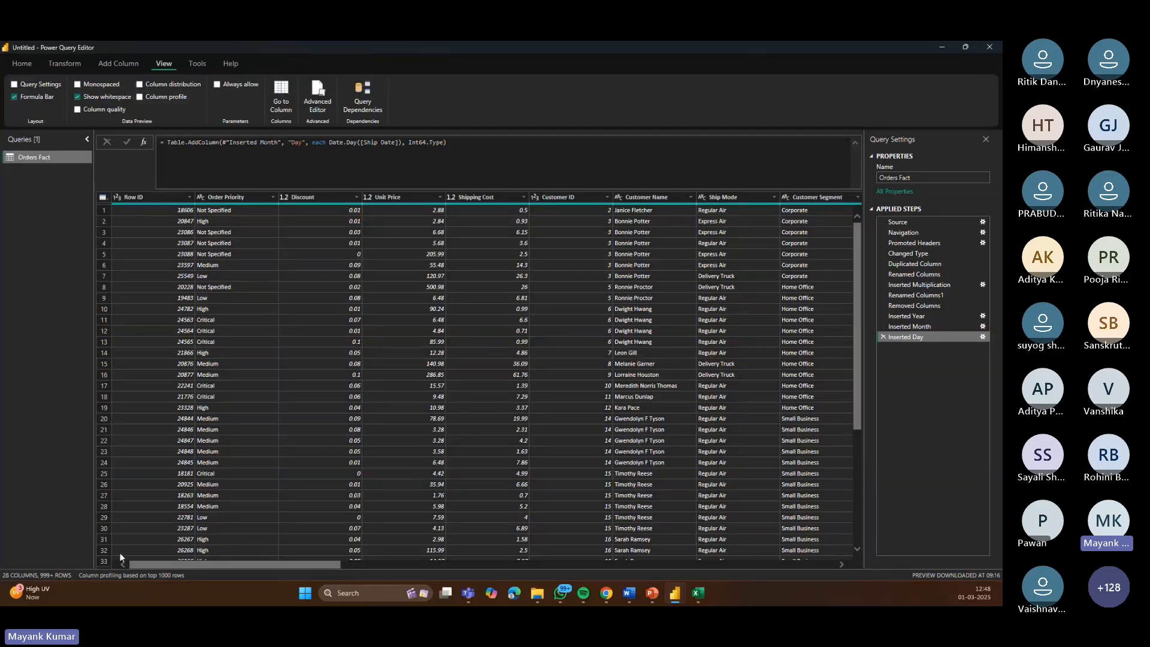
click(146, 576)
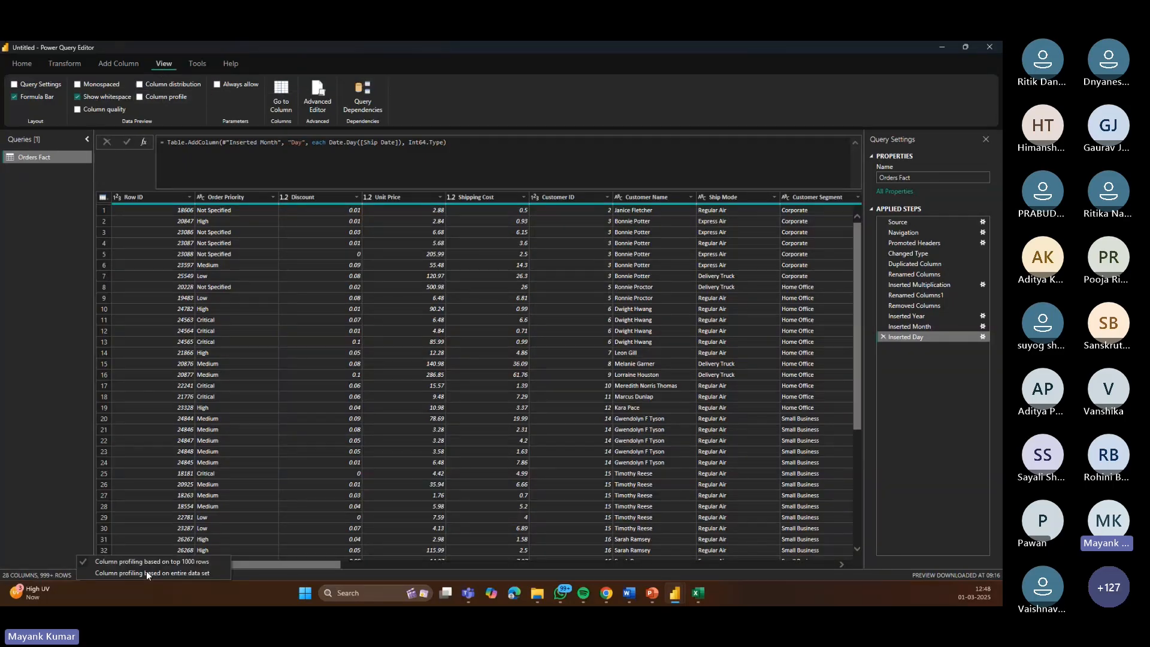
click(139, 577)
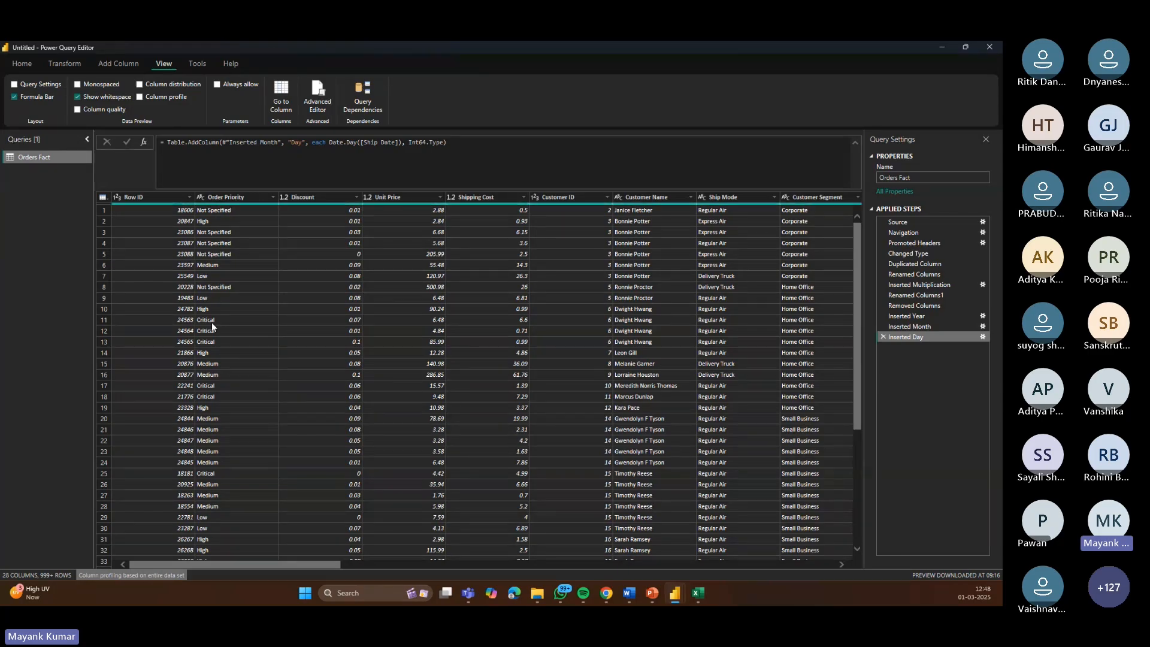
click(140, 97)
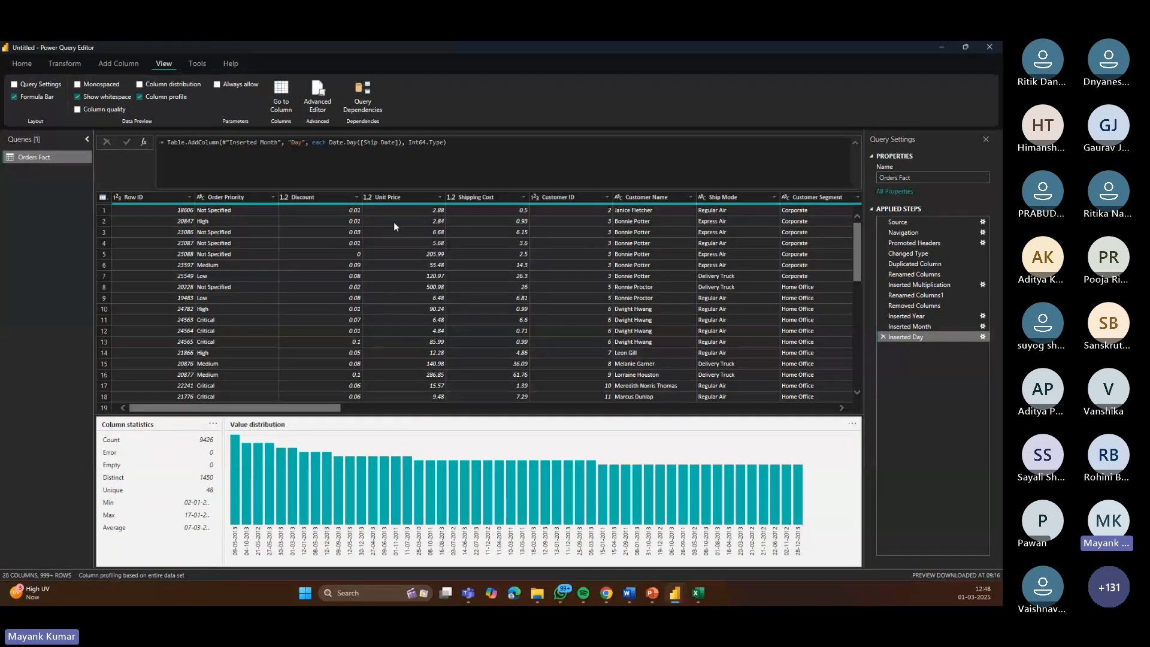
Step: Open the Discount column's filter list, load more values to inspect them, and cancel
click(355, 197)
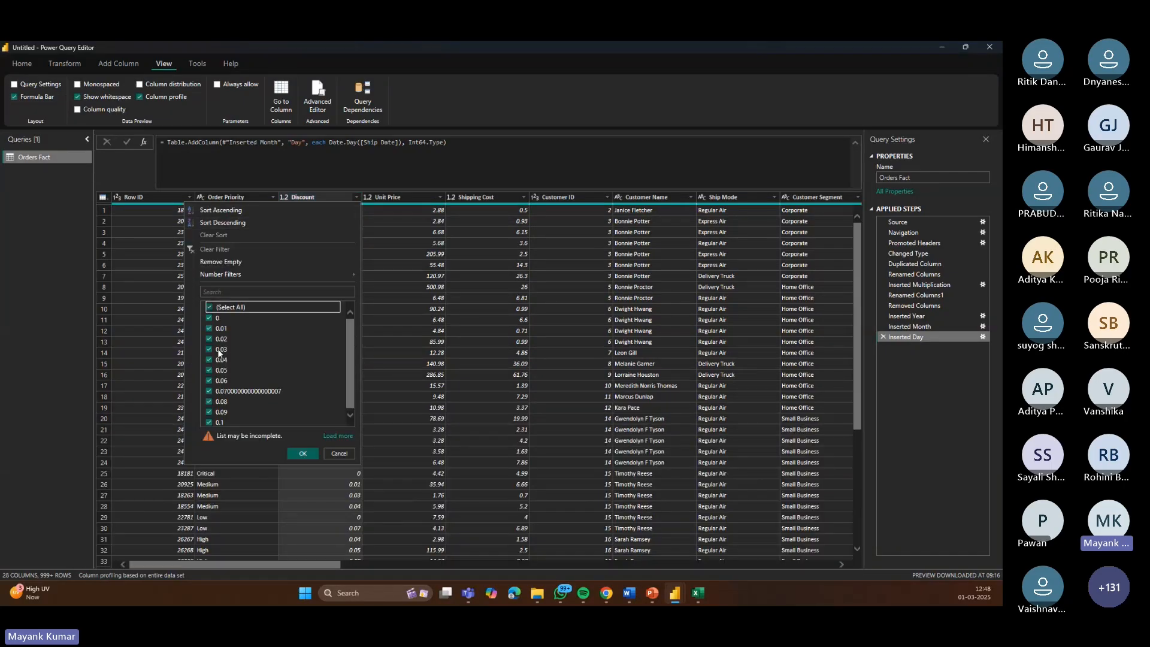
click(337, 436)
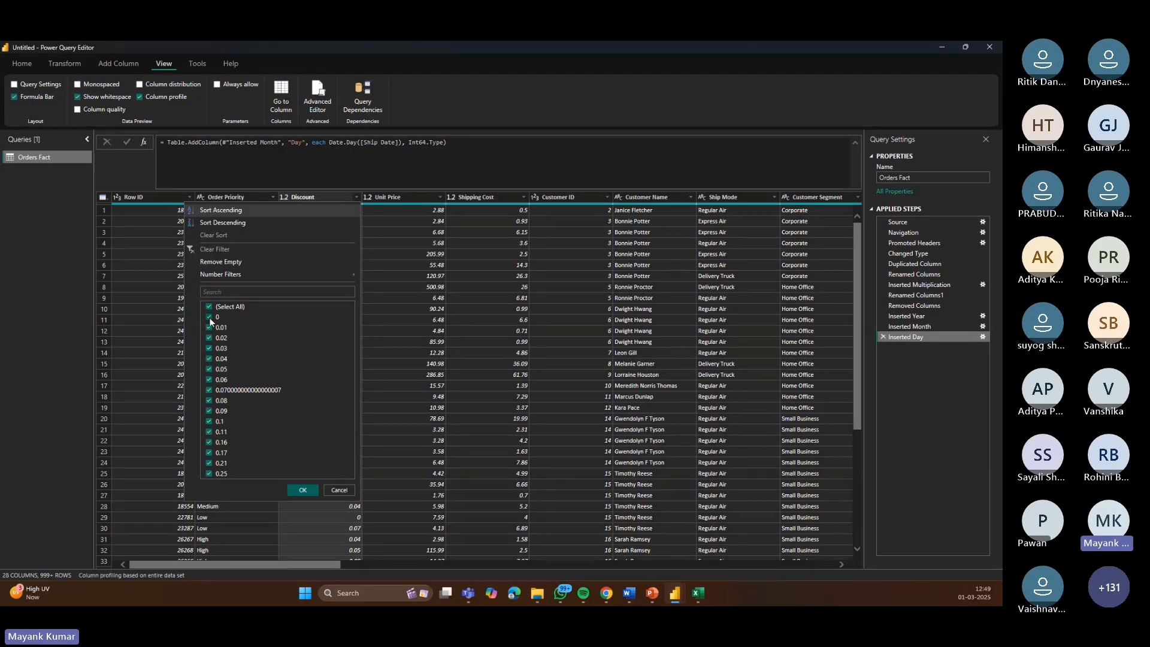
click(339, 491)
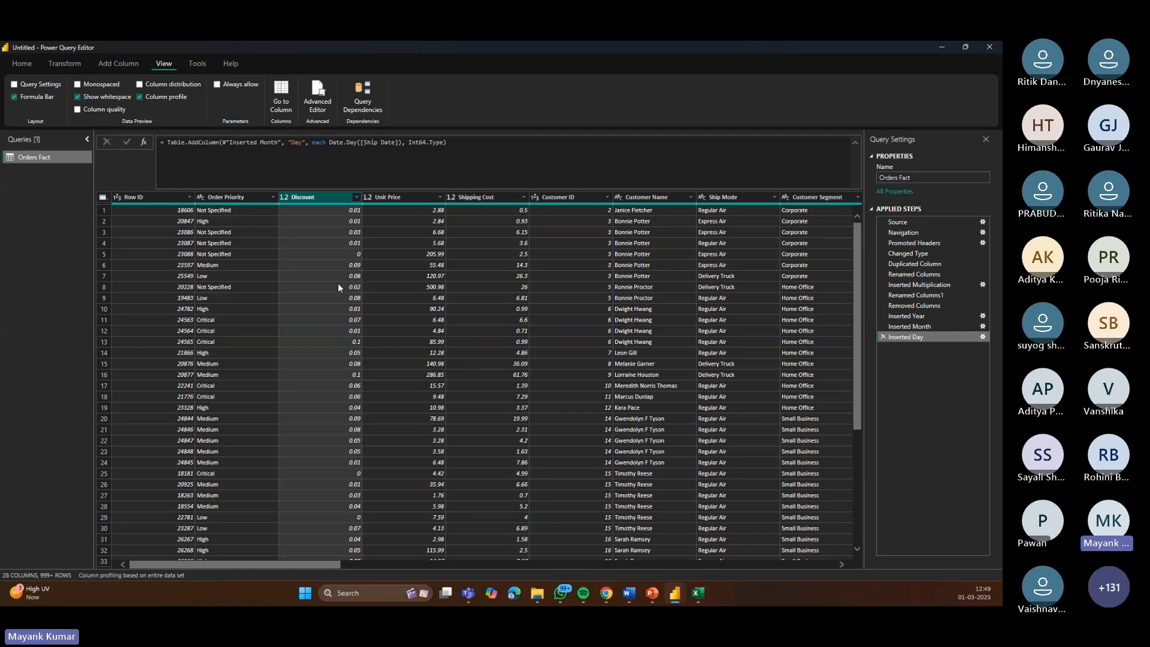
Step: Turn column distribution on to preview value histograms, then turn it off again
click(63, 65)
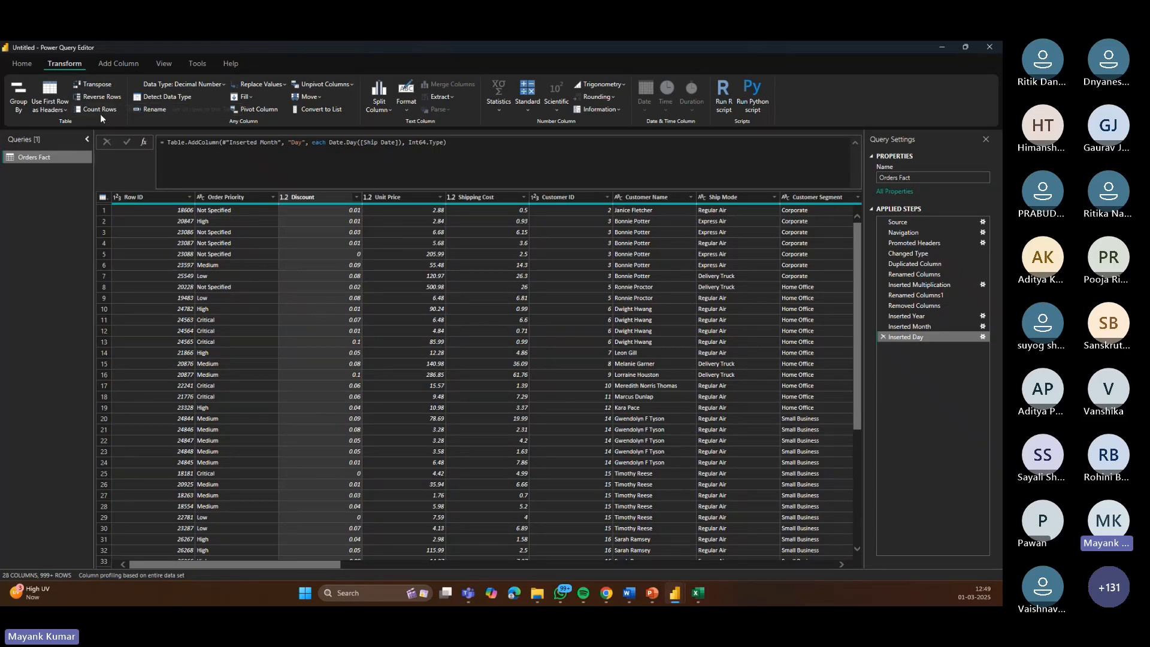
click(167, 64)
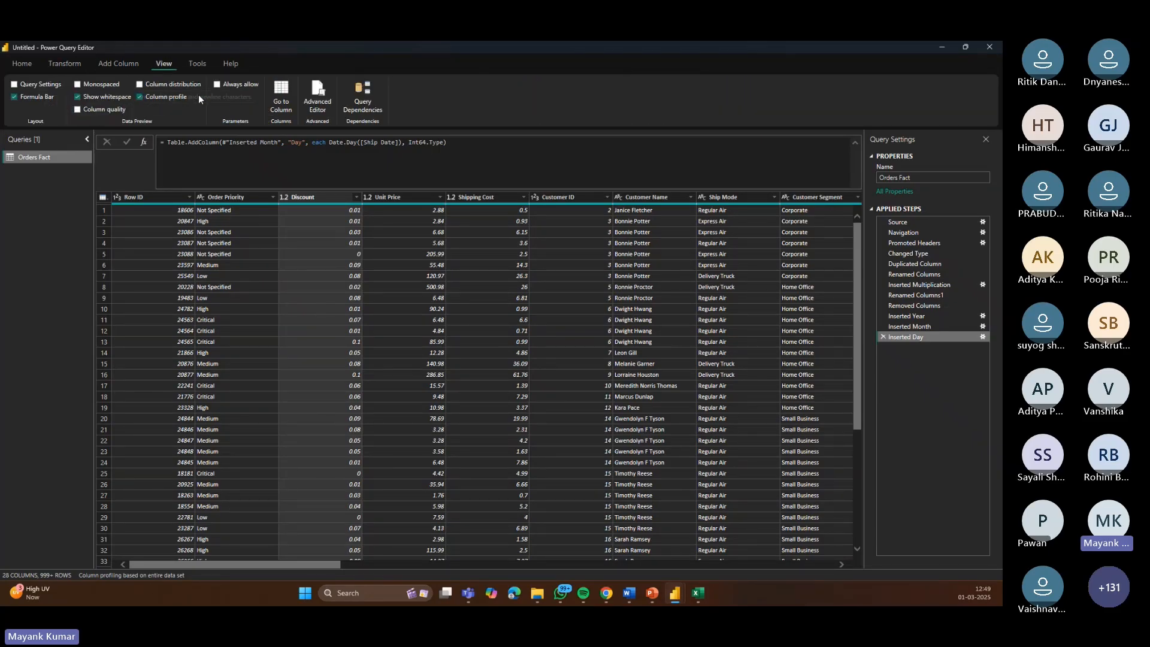
click(140, 86)
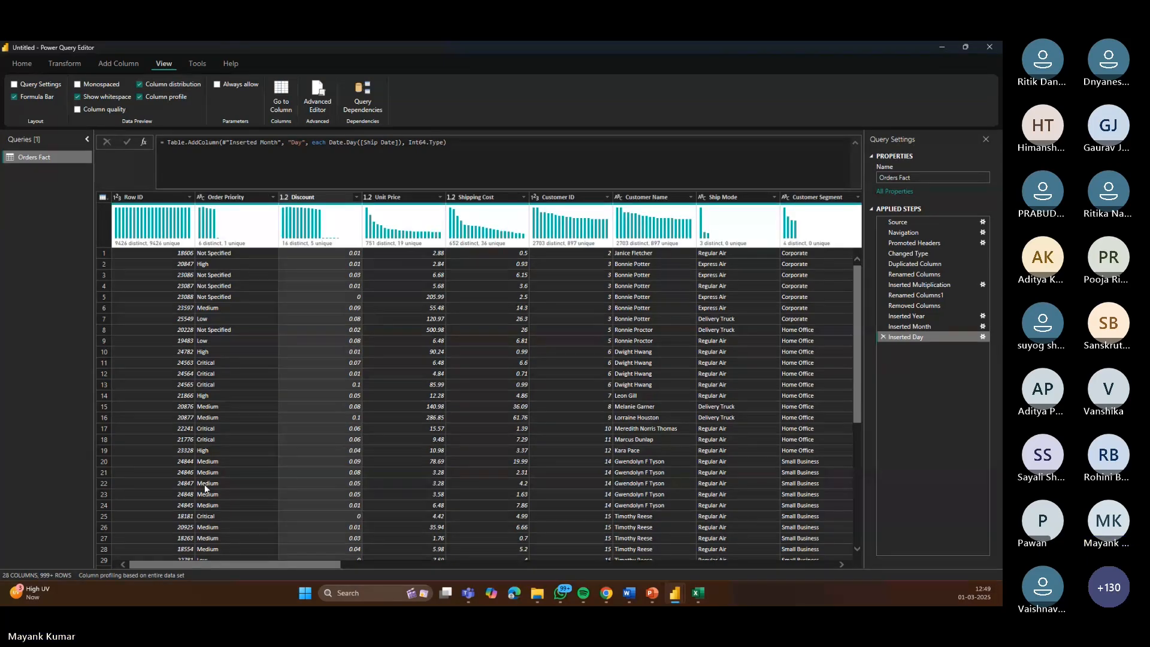
click(140, 84)
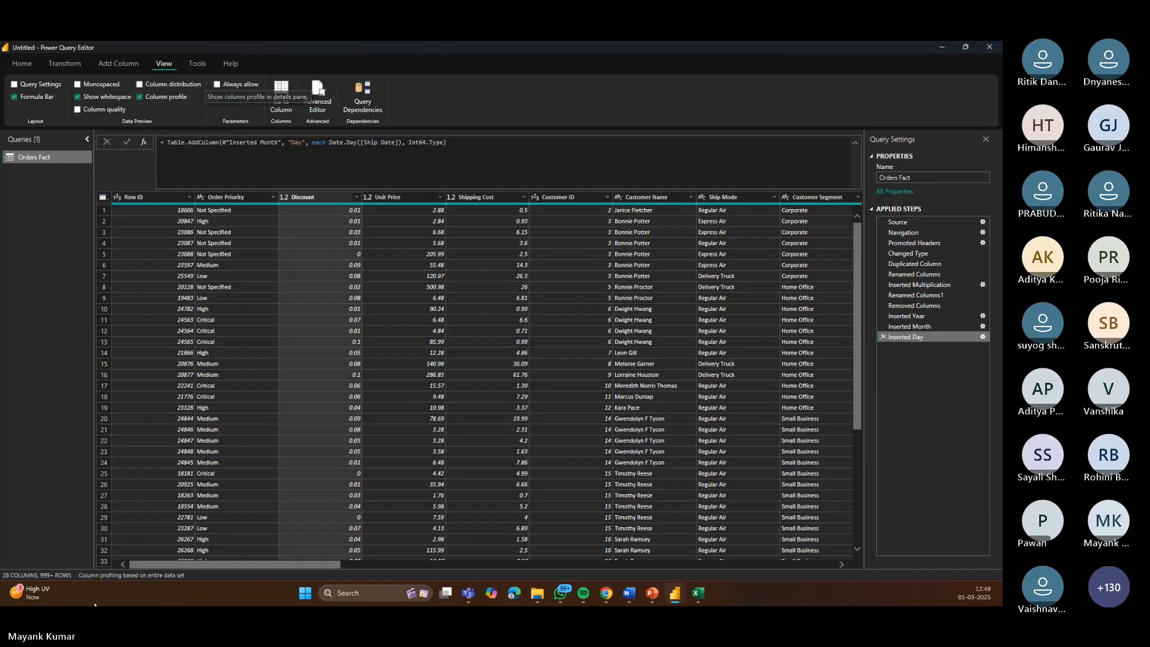
Step: Reopen the column profile pane and inspect the Discount column's statistics and value distribution
click(139, 97)
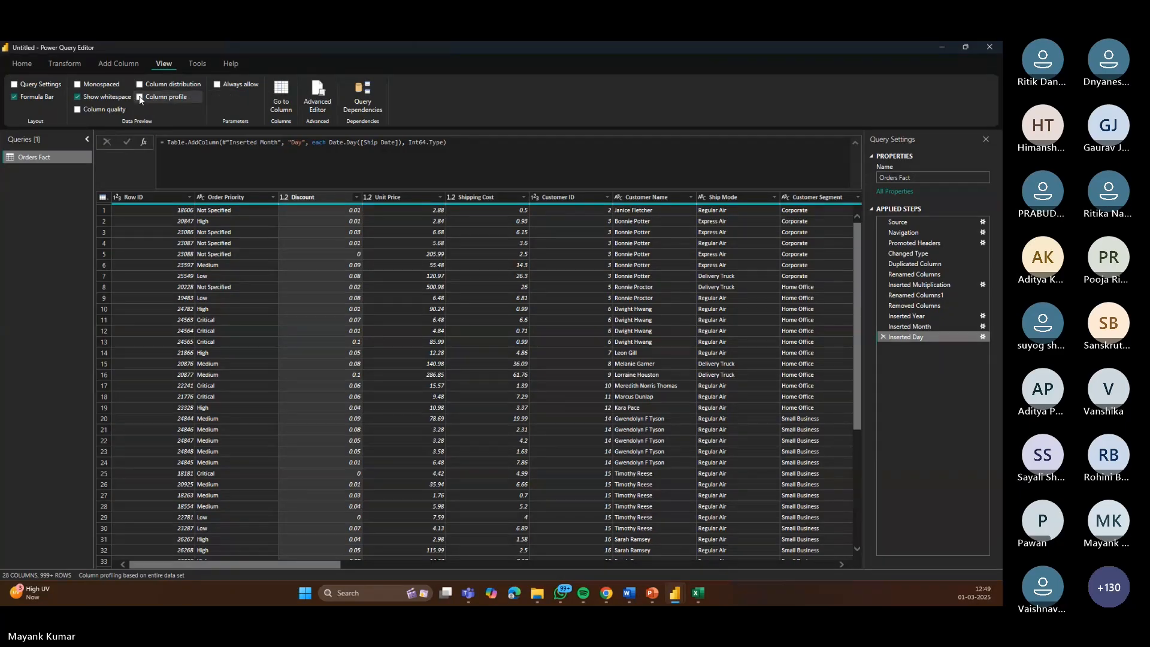
click(140, 97)
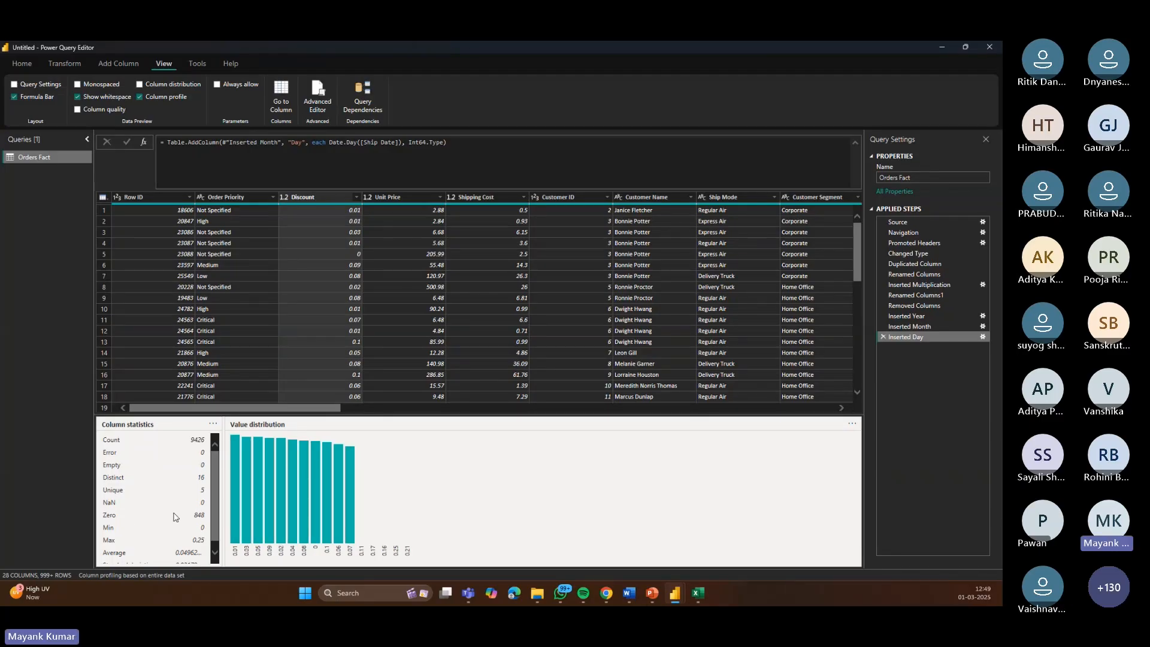
scroll(185, 523, down, 1)
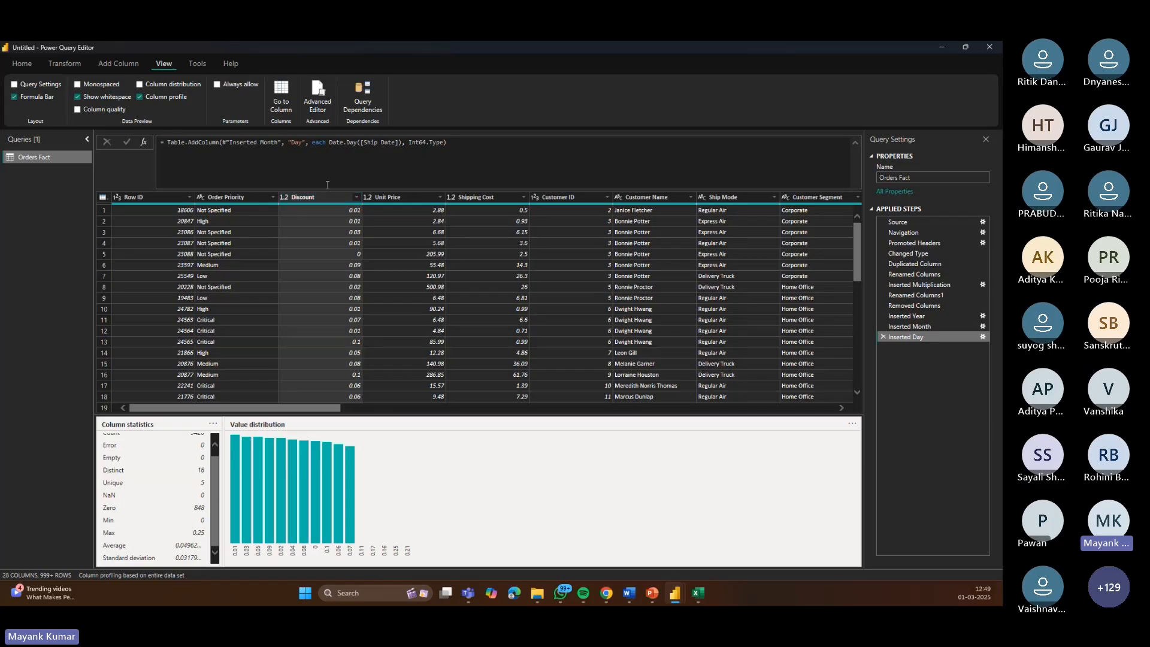
scroll(105, 470, up, 1)
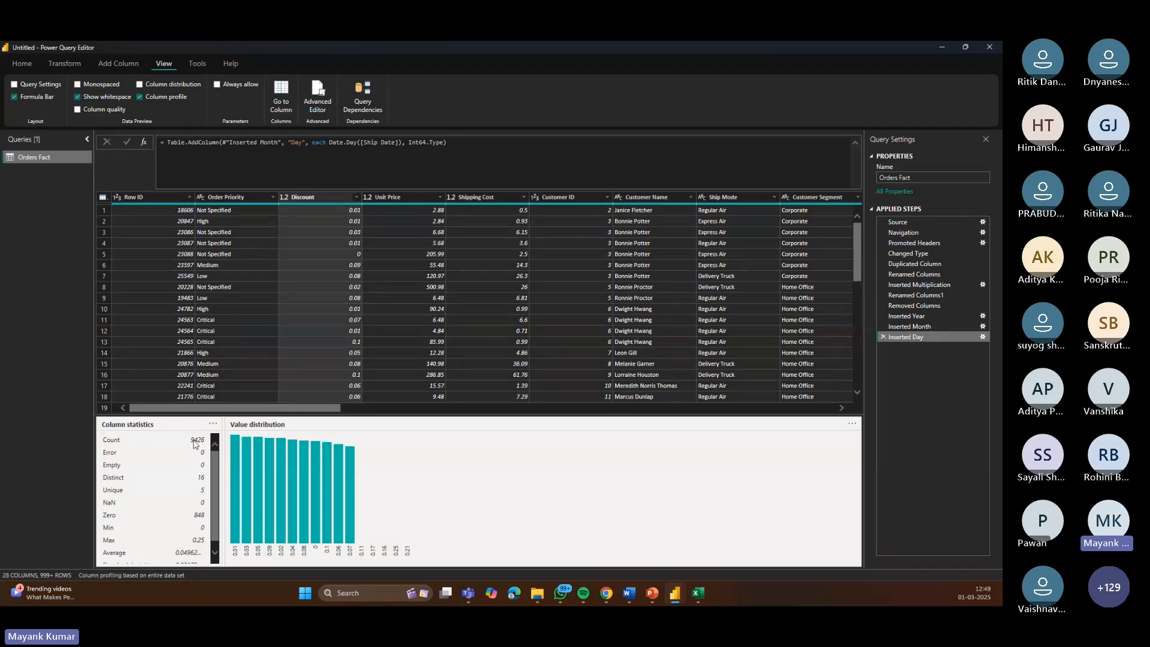
mouse_move(271, 508)
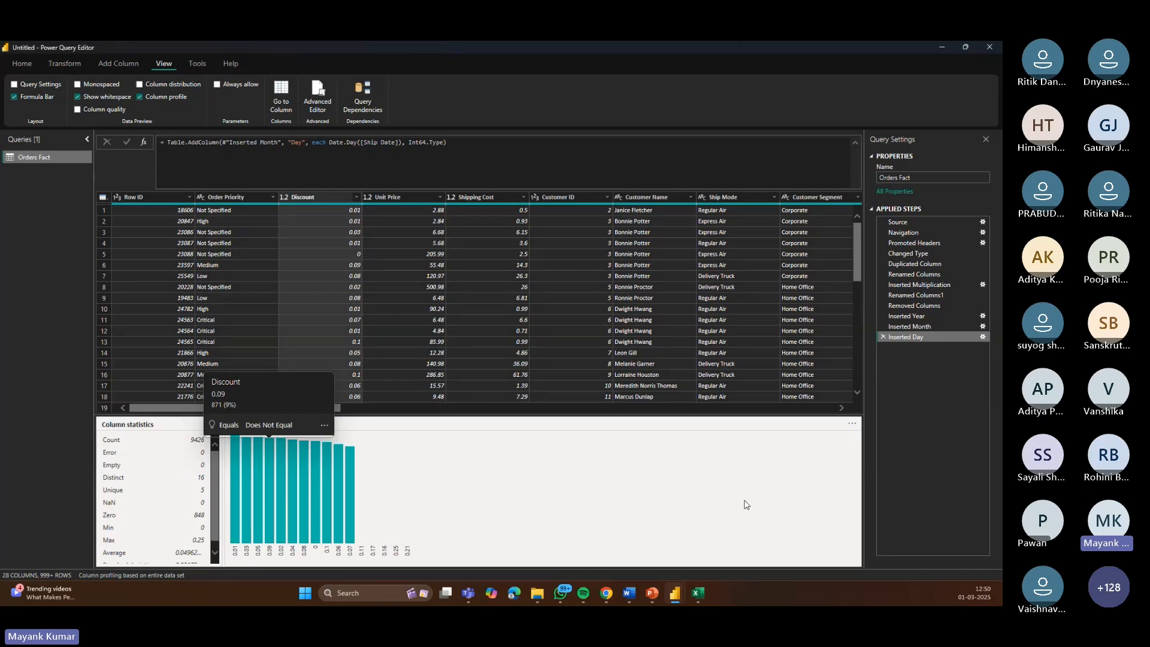
Step: Select the Order Priority column and turn on column quality to review valid, error and empty percentages
click(228, 200)
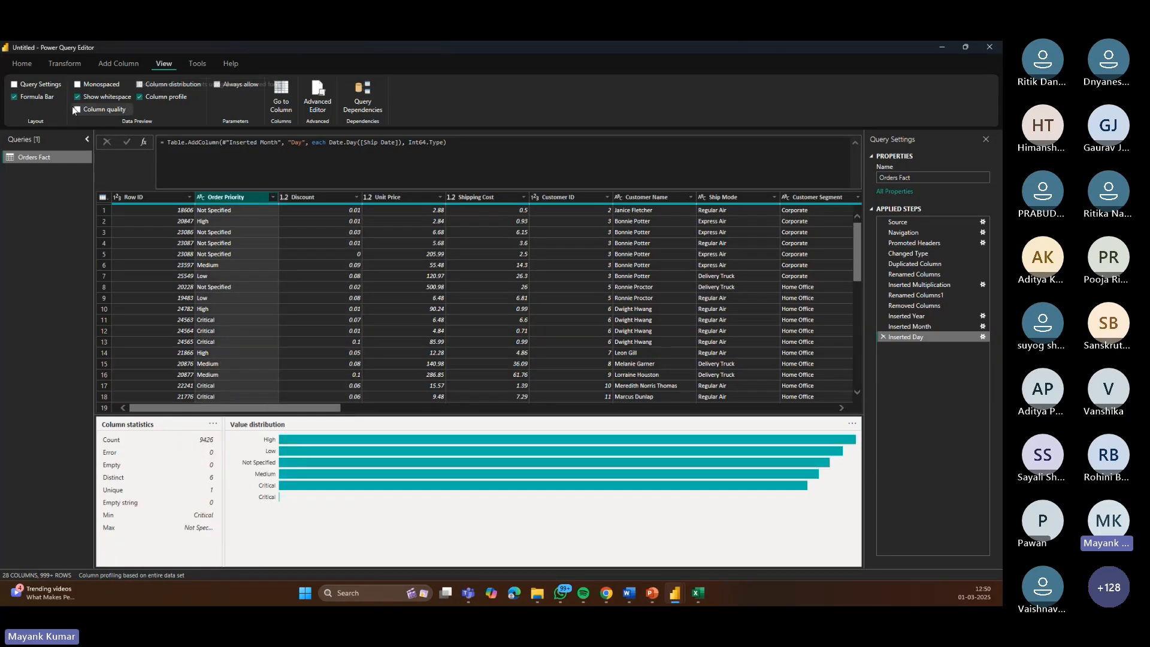
click(76, 109)
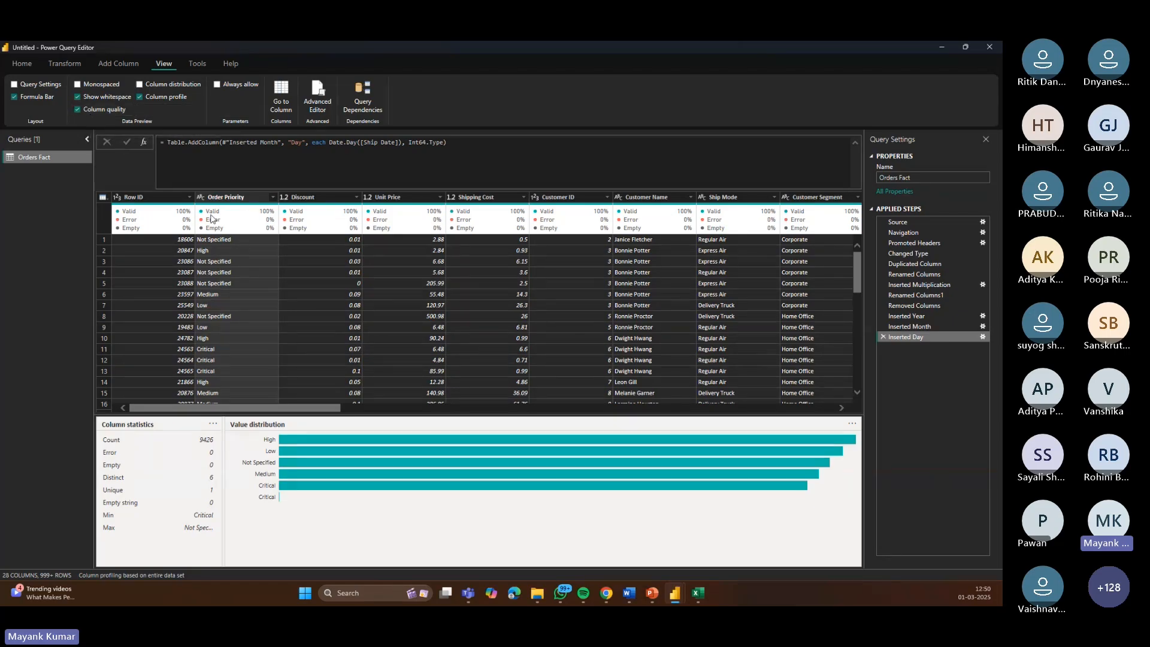
mouse_move(280, 216)
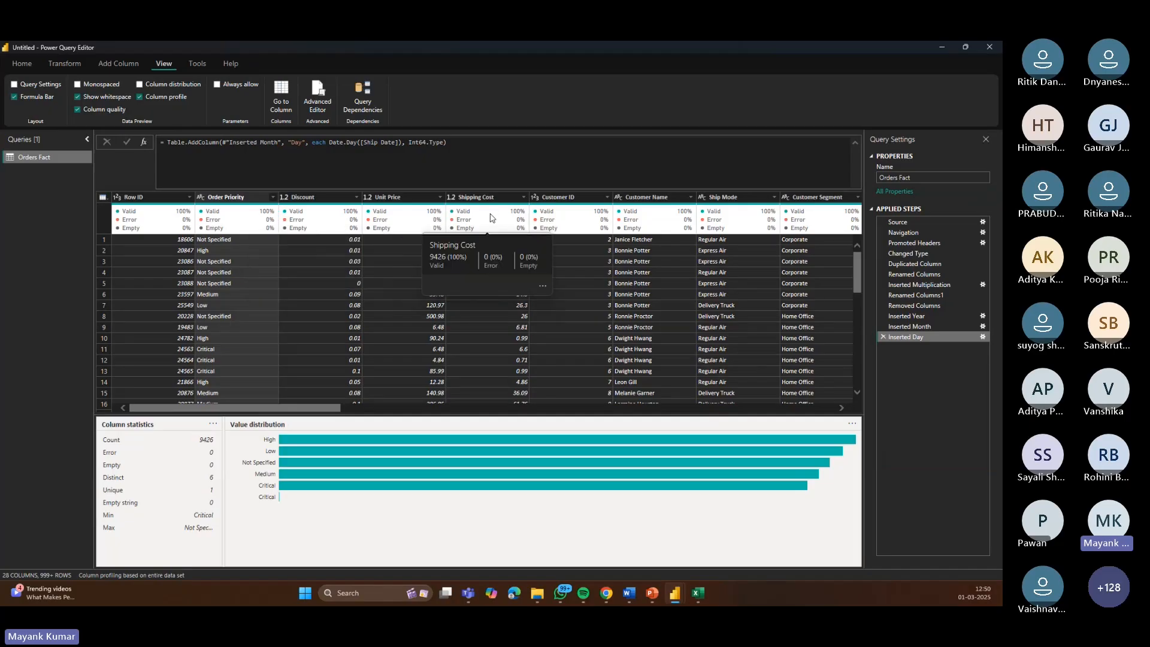
mouse_move(406, 234)
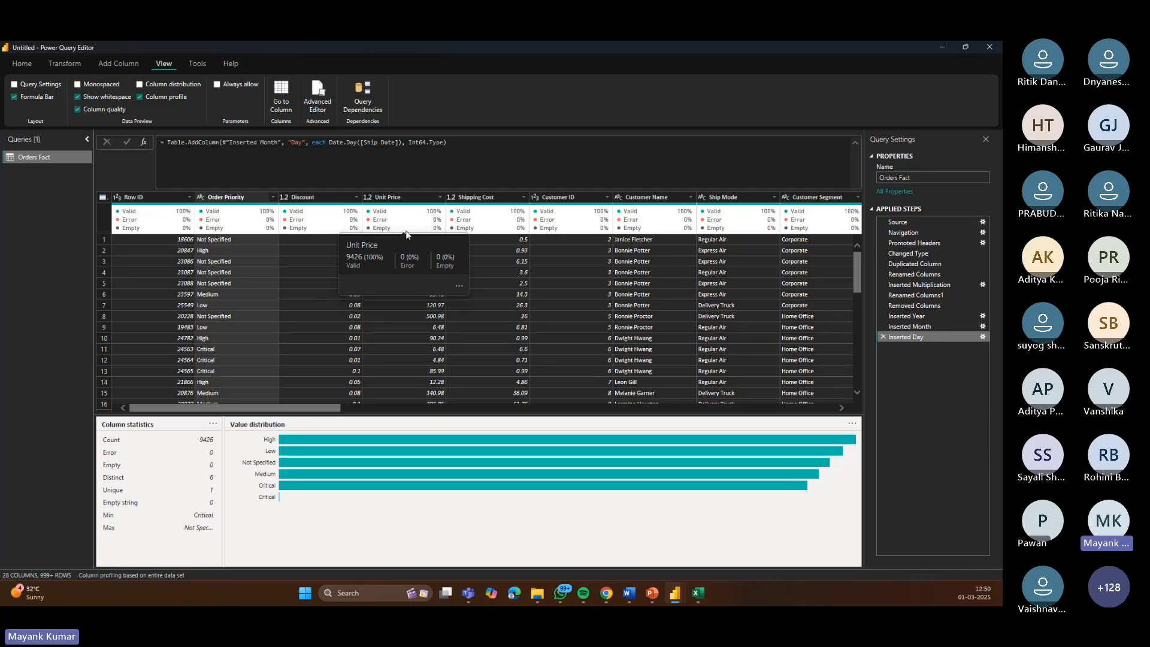
Step: Turn off the column profile pane
click(102, 63)
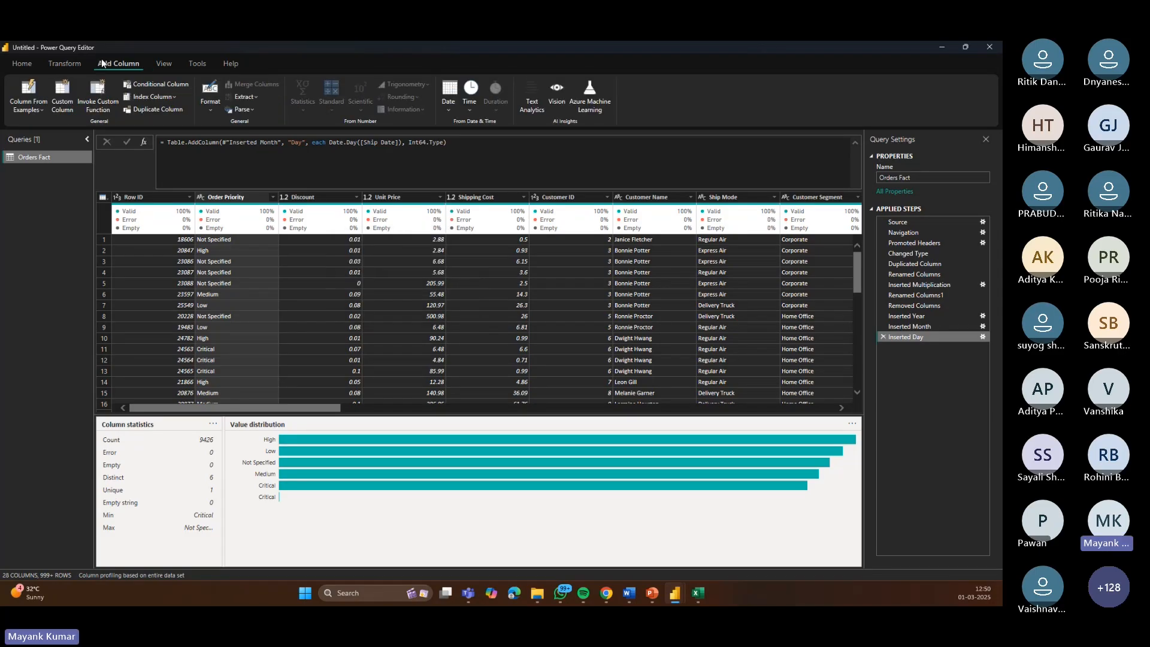
click(132, 575)
click(146, 569)
click(164, 63)
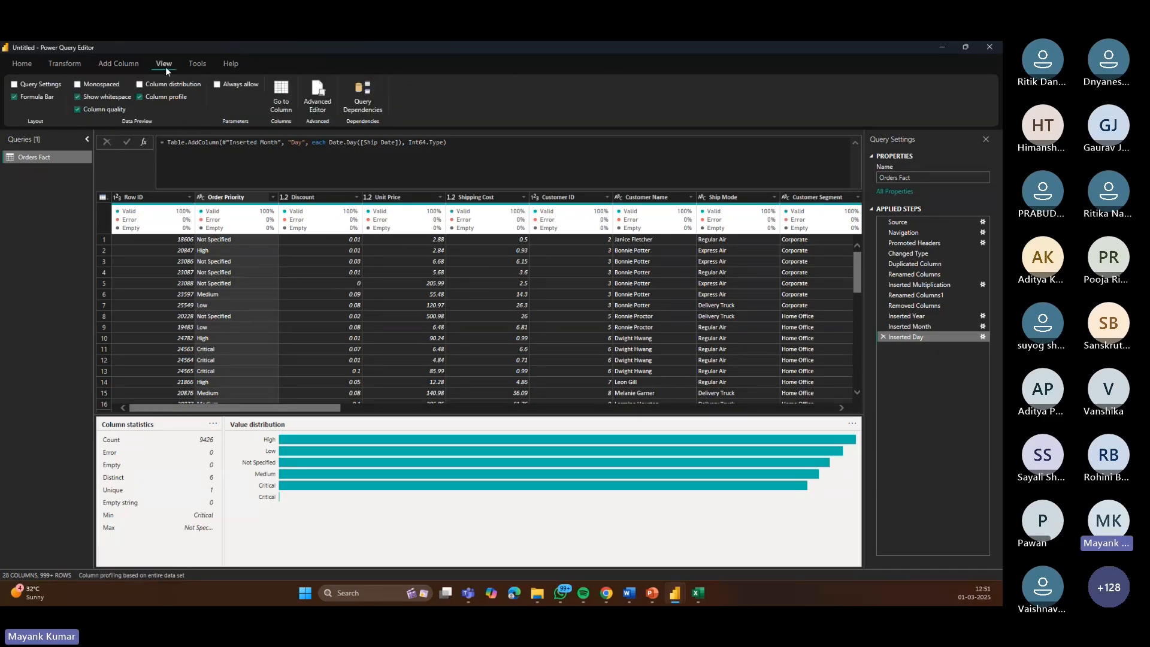
click(139, 96)
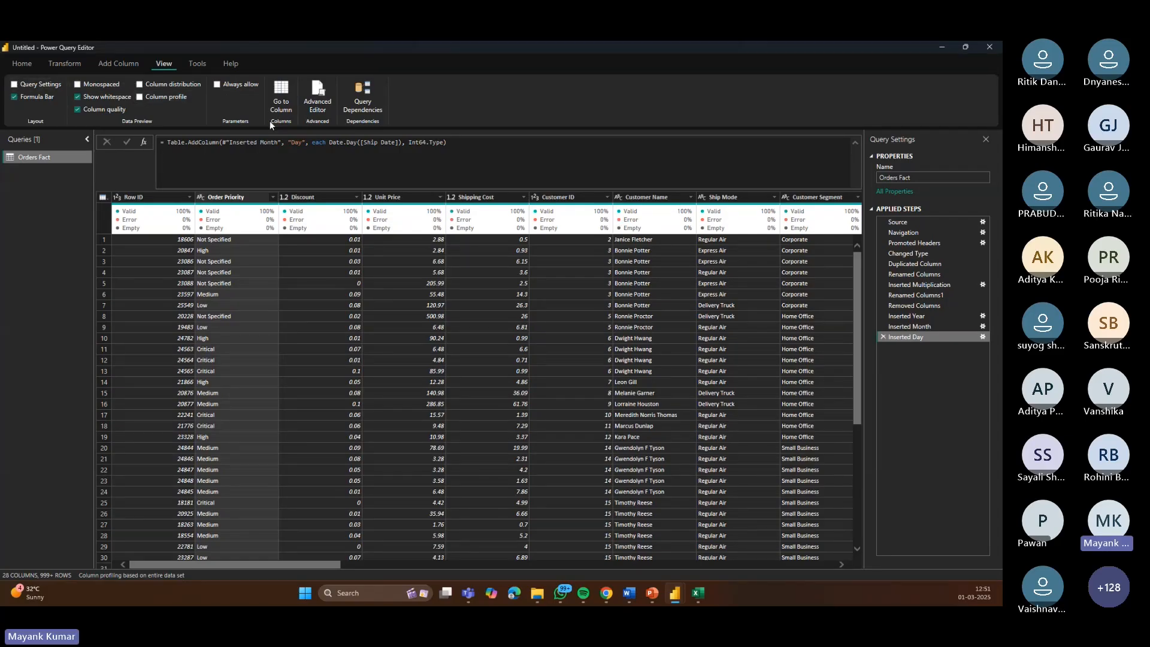
Step: Close the Power Query Editor and apply the query changes to the model
click(206, 63)
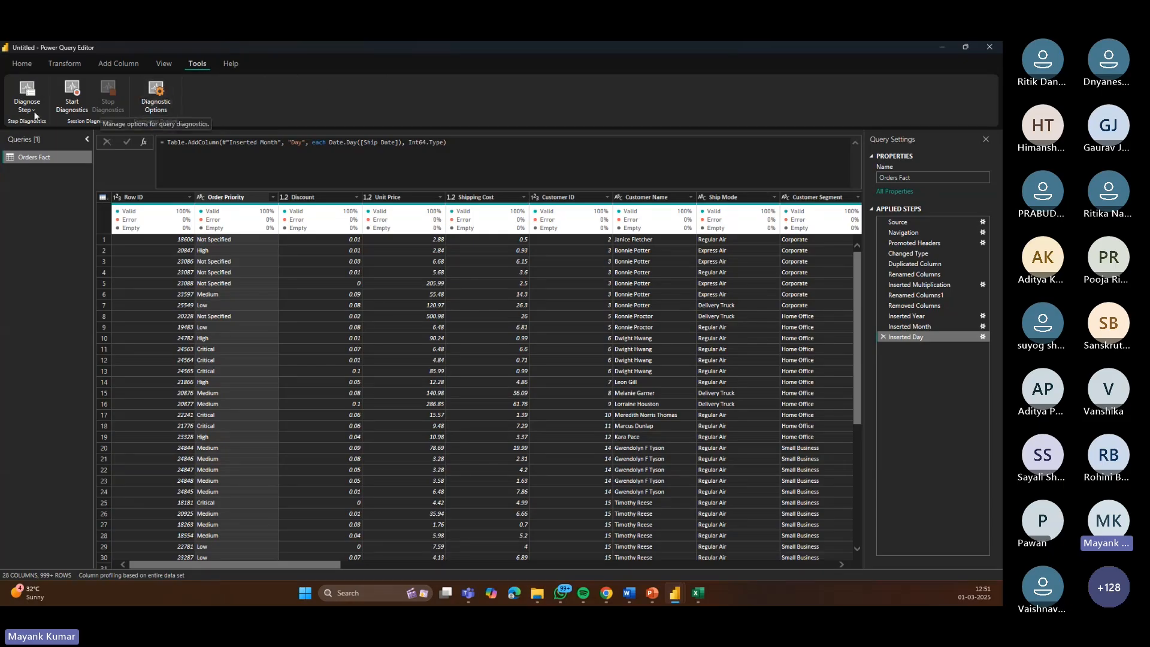
click(229, 63)
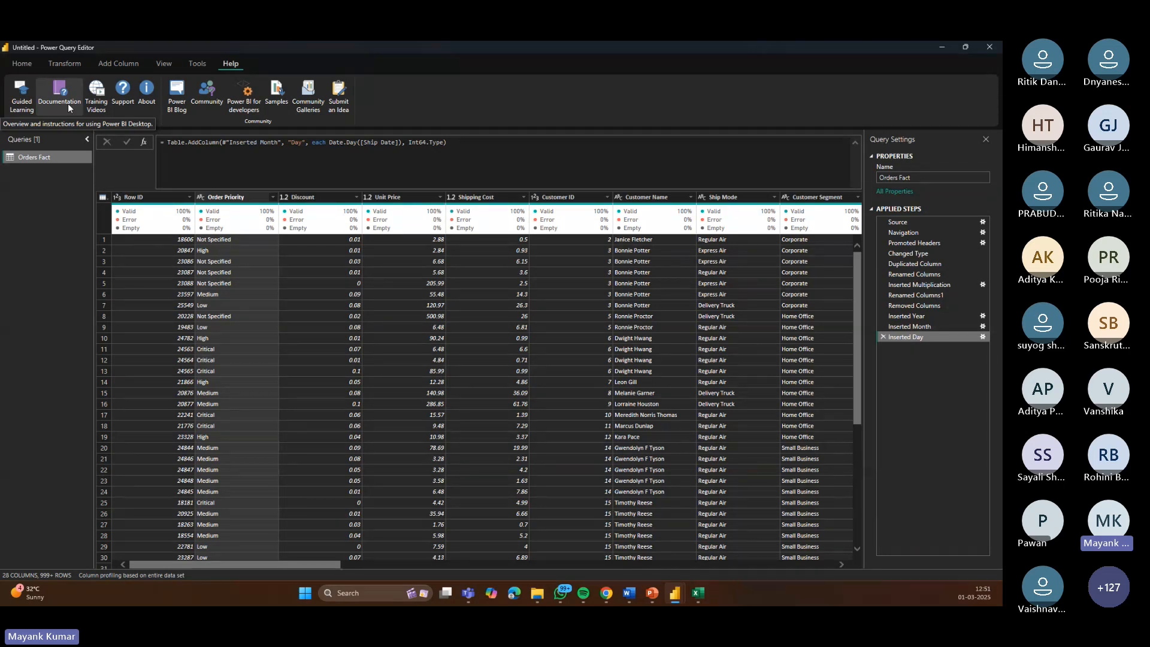
click(75, 64)
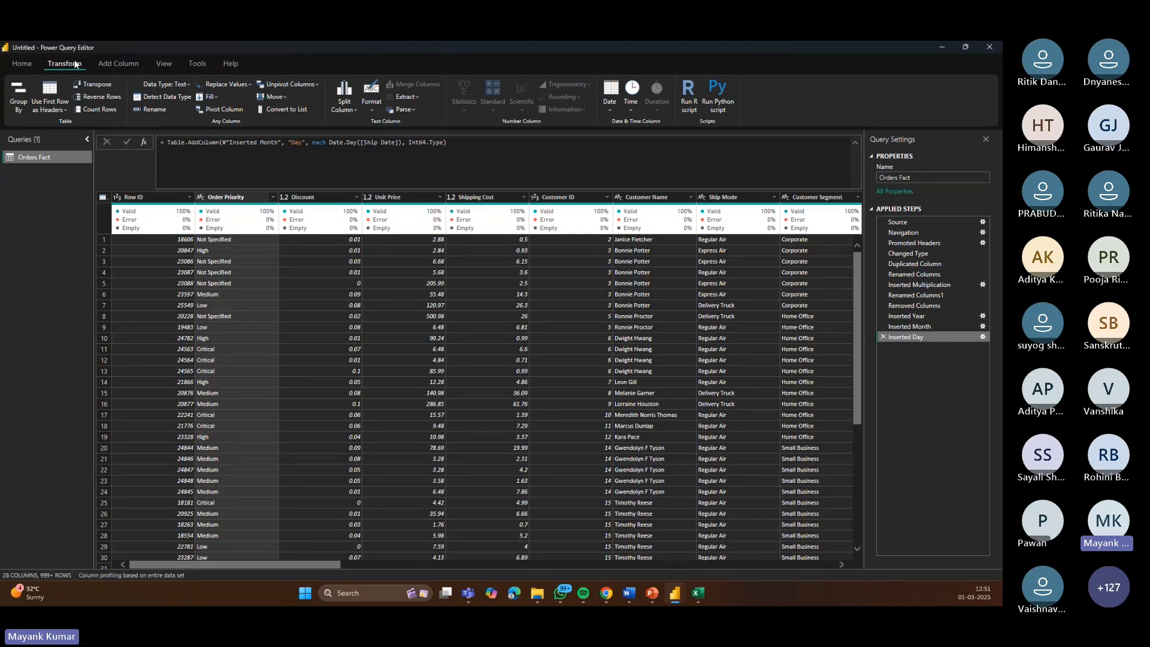
click(23, 64)
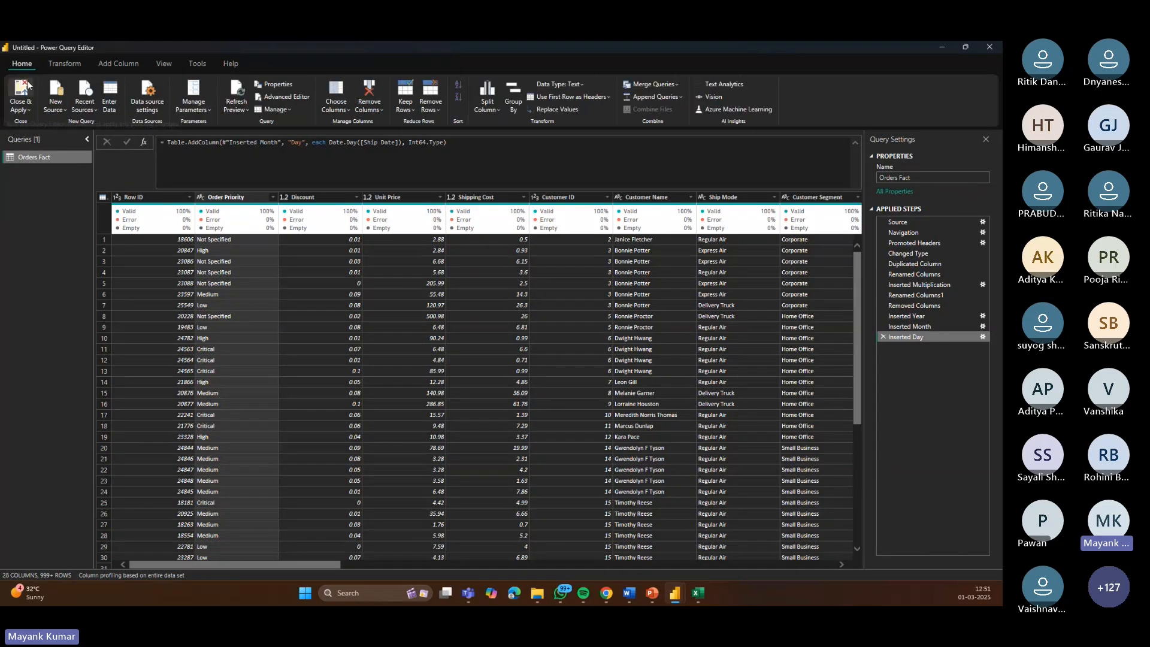
click(21, 93)
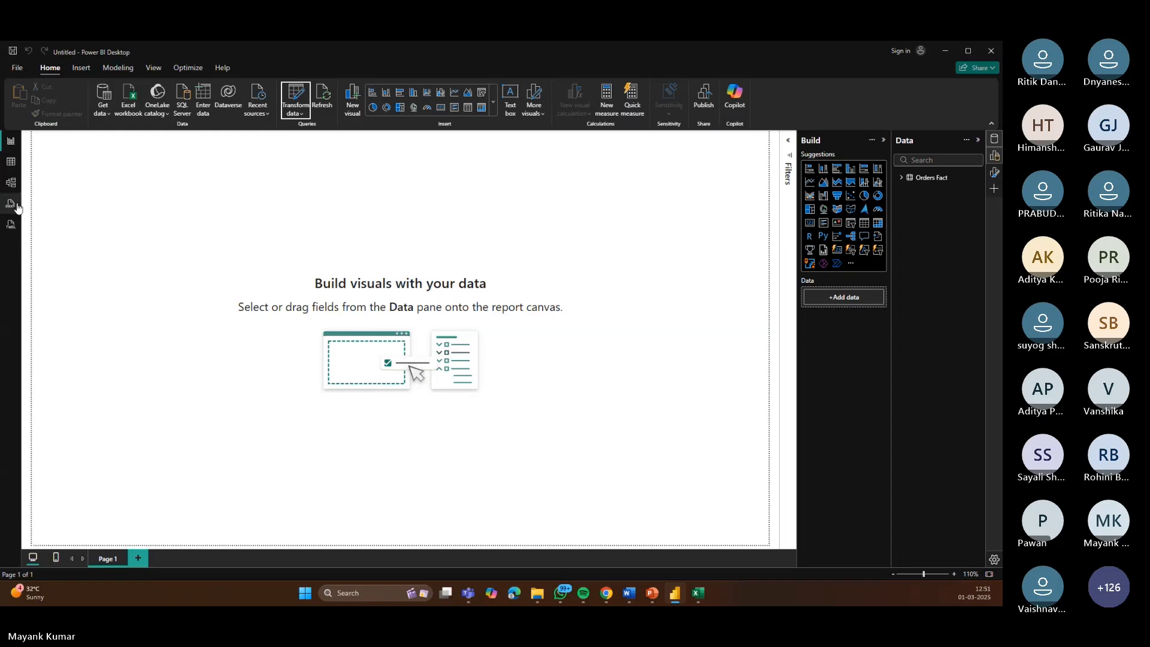
Step: Switch to table view and filter the Order Priority column to show only Critical rows
click(10, 162)
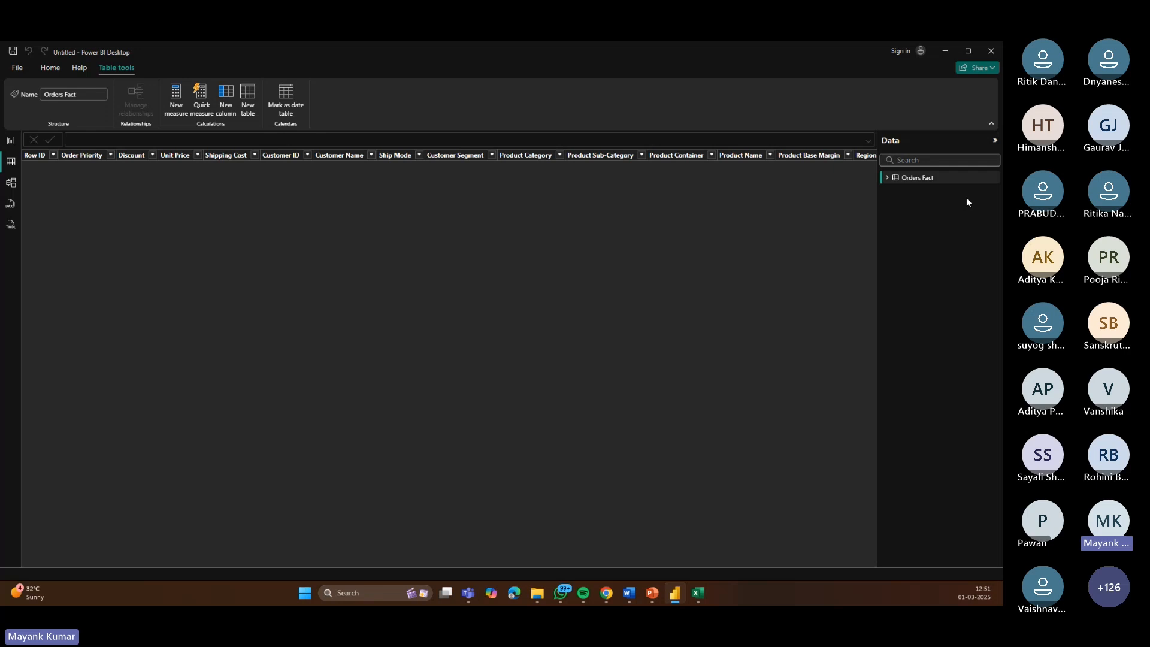
click(110, 155)
click(134, 261)
click(211, 319)
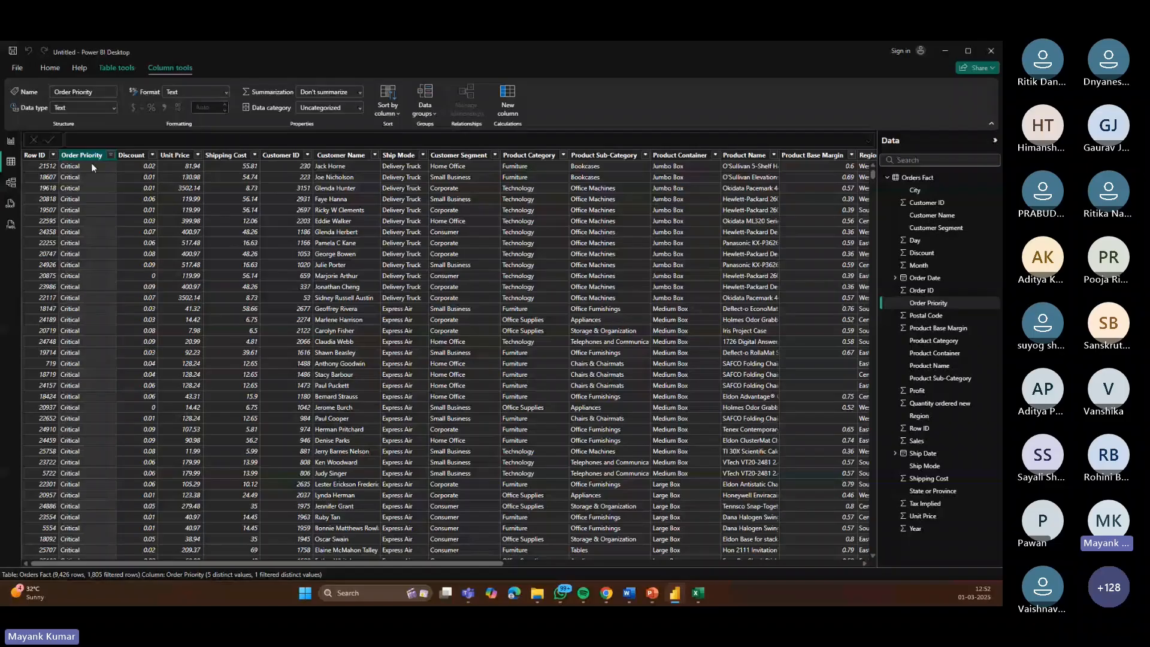
Step: Clear the Order Priority filter by selecting all values again
click(108, 154)
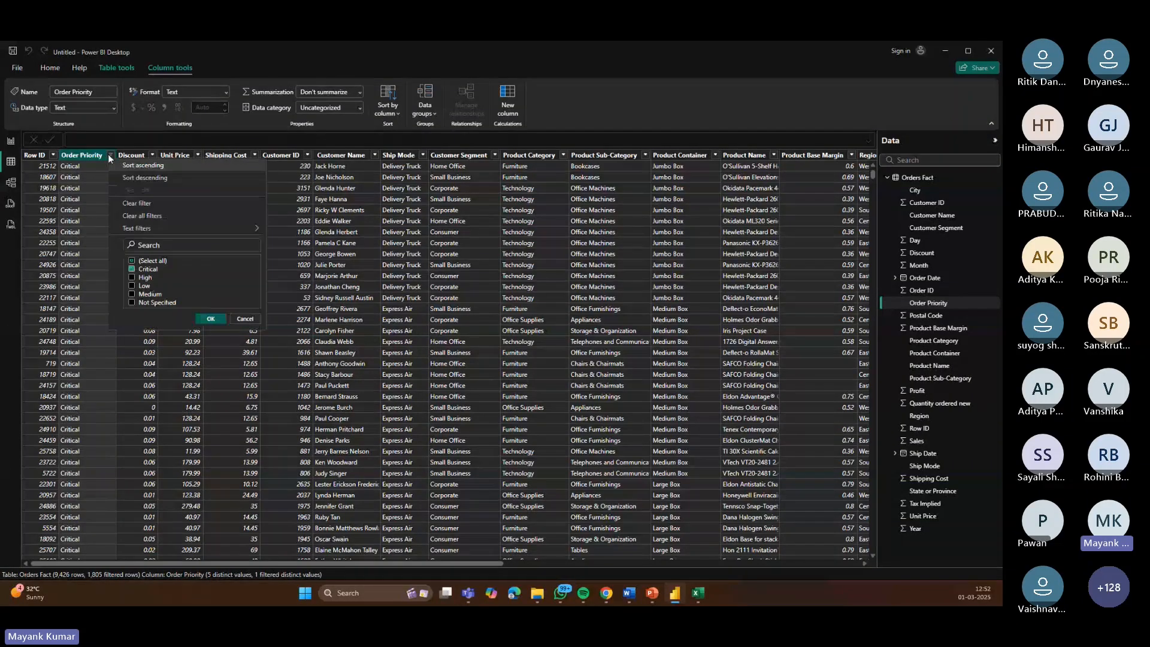
click(133, 270)
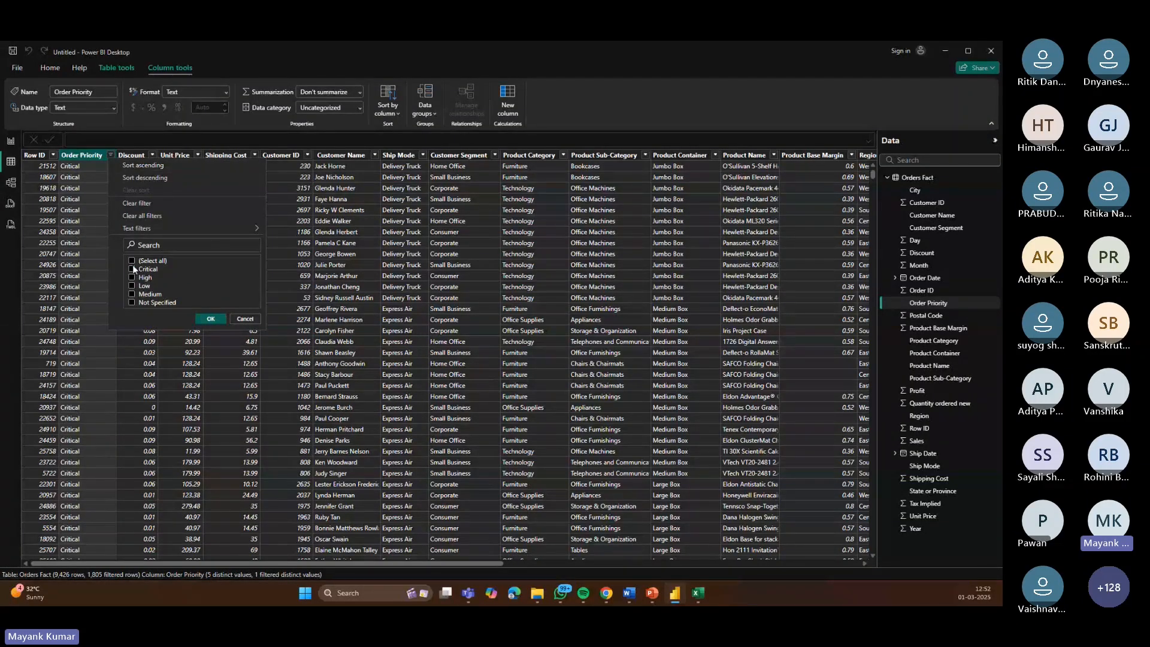
click(132, 261)
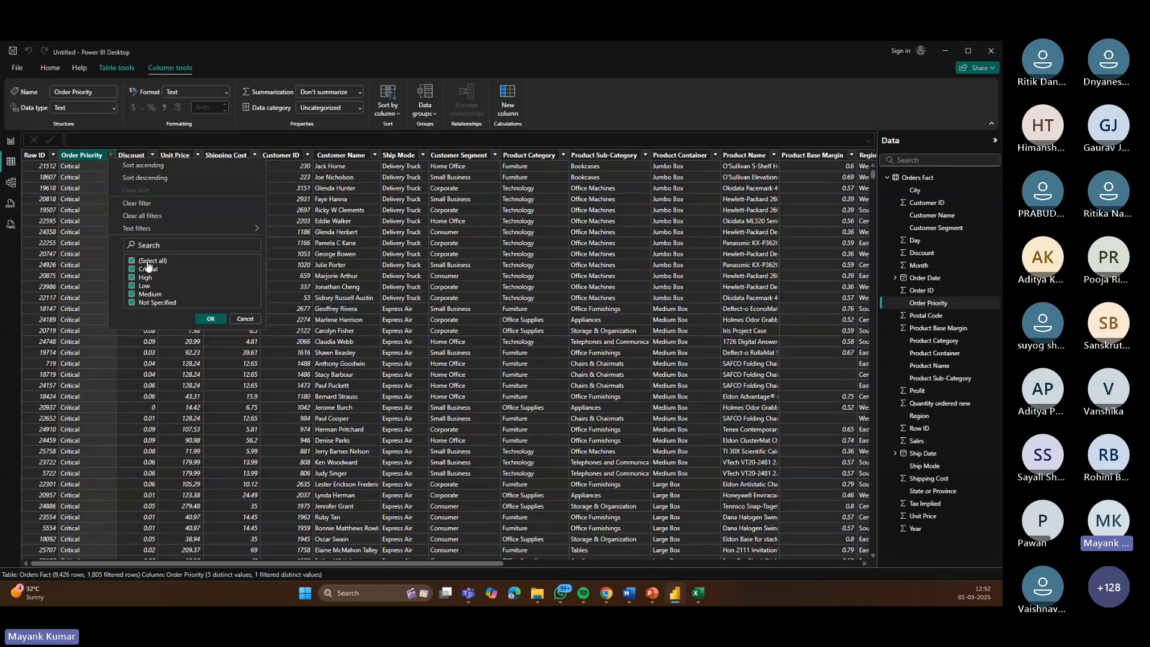
click(206, 319)
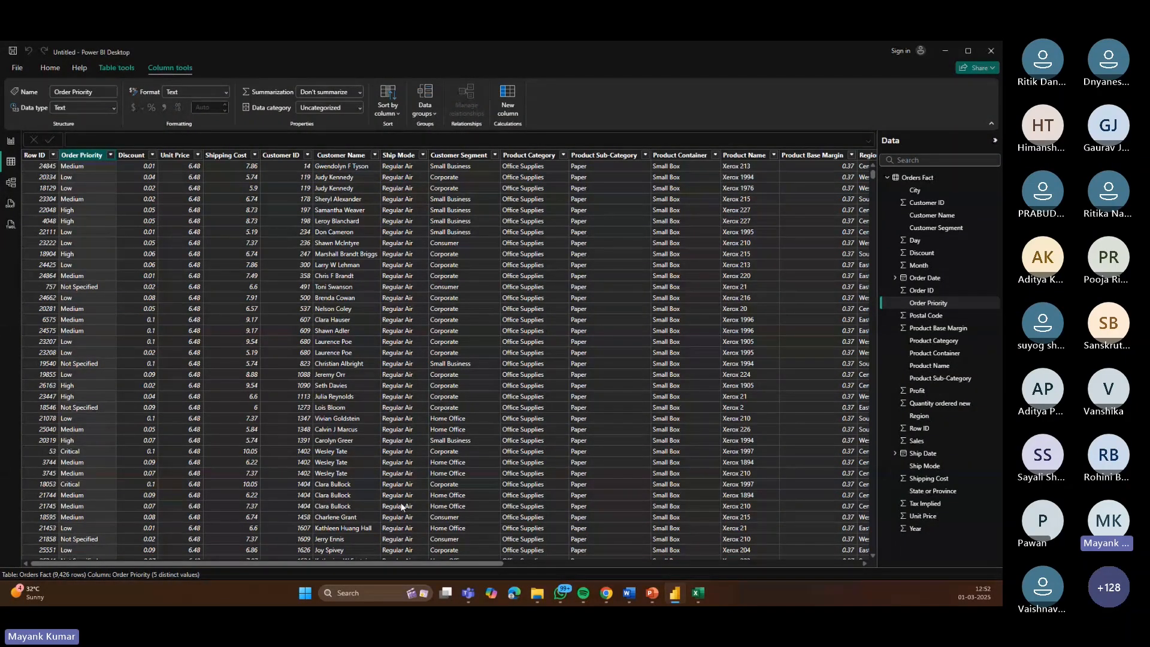
Step: Create a new calculated column using the YEAR function
drag(375, 561, 786, 548)
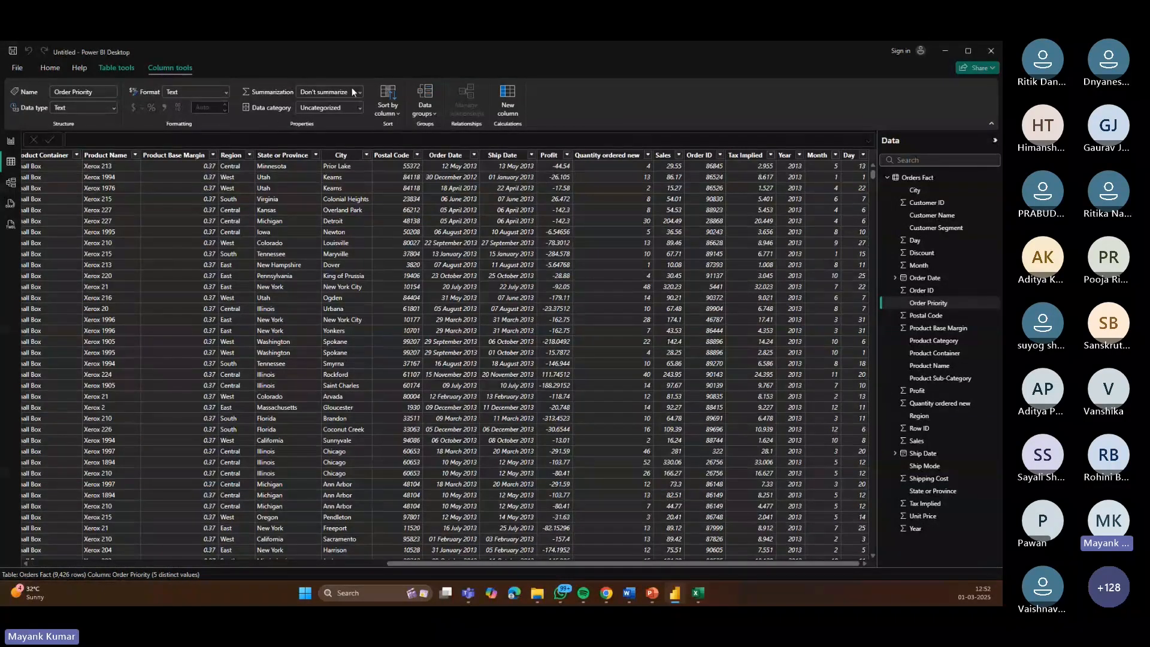
click(48, 67)
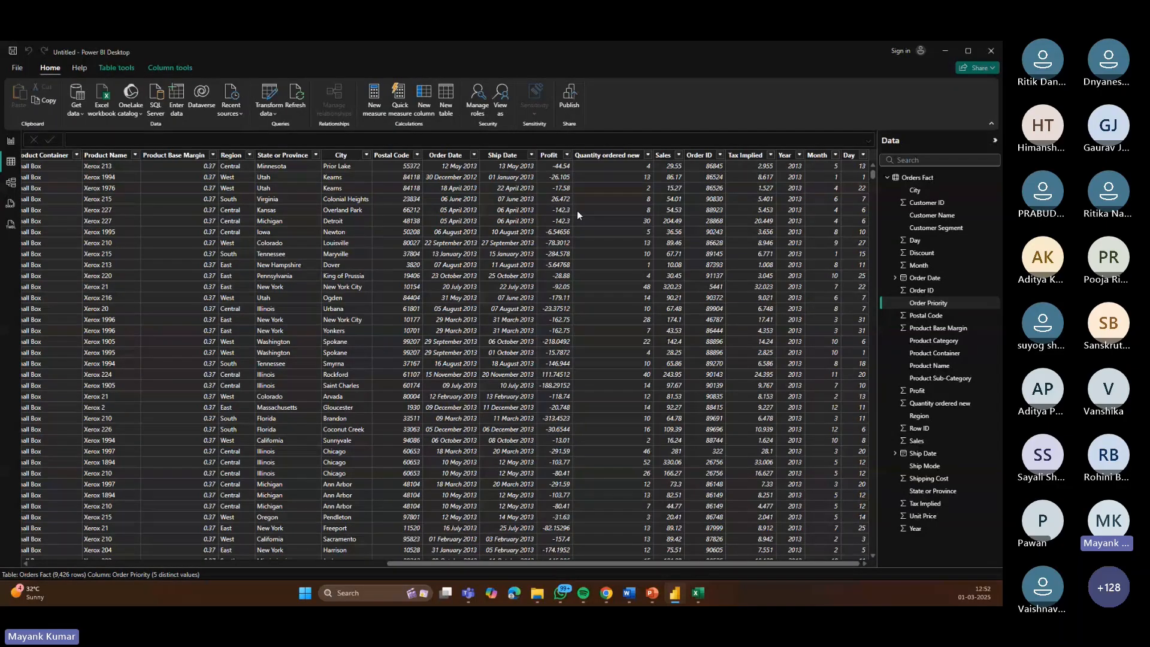
click(426, 100)
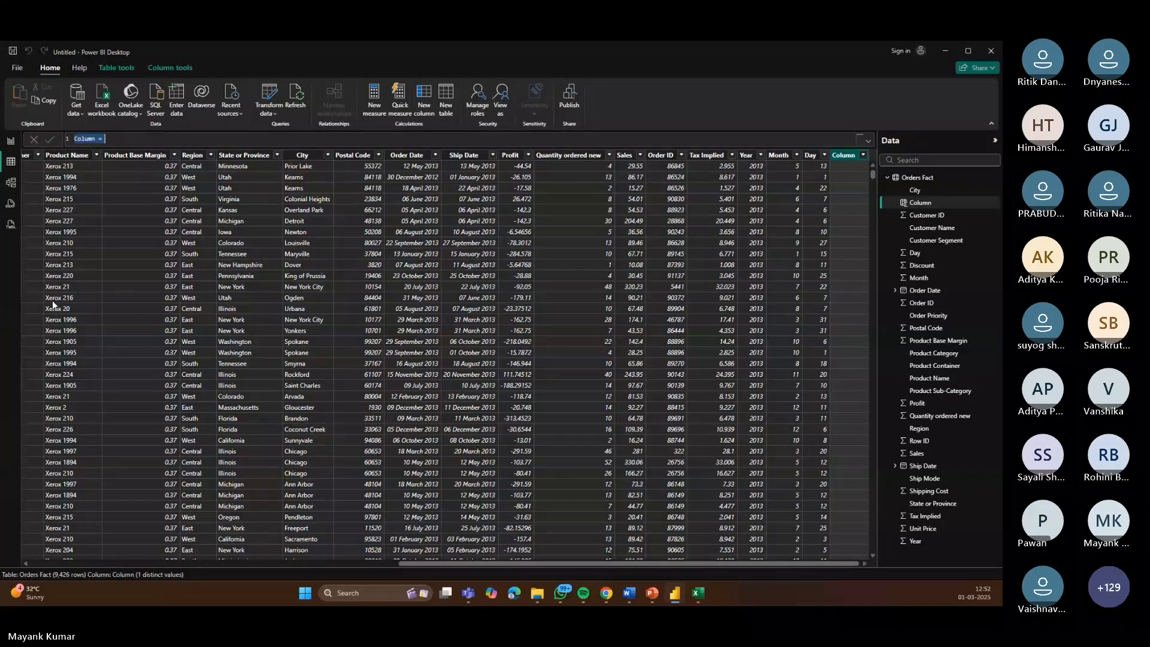
click(144, 138)
text(Year)
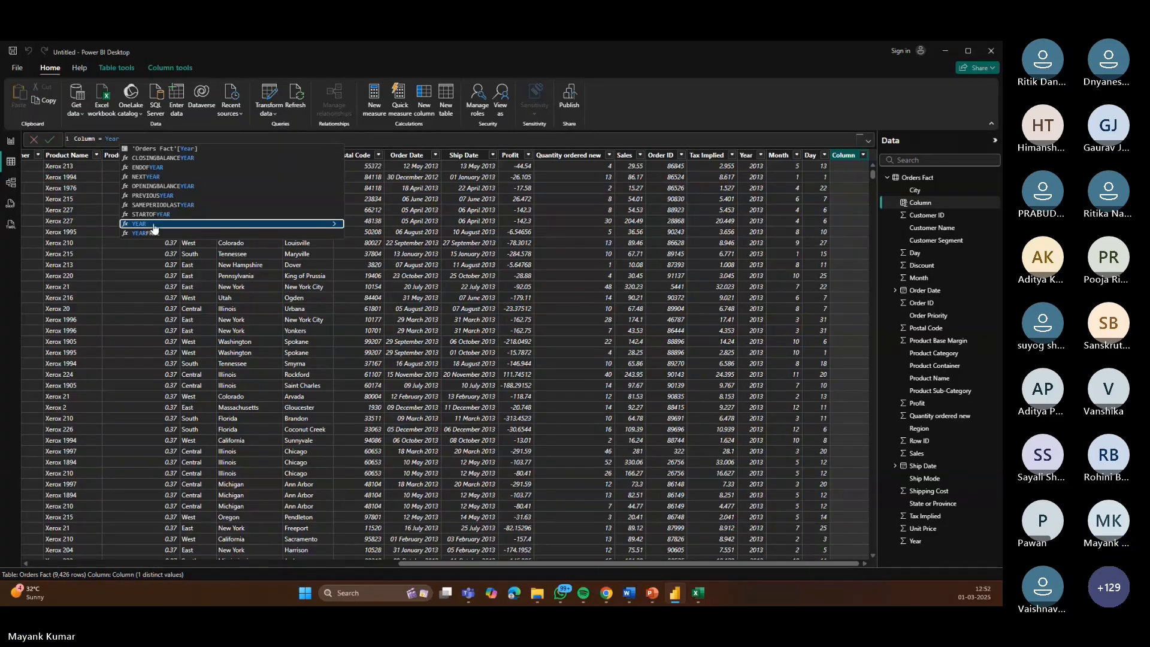
click(153, 223)
text())
key(Return)
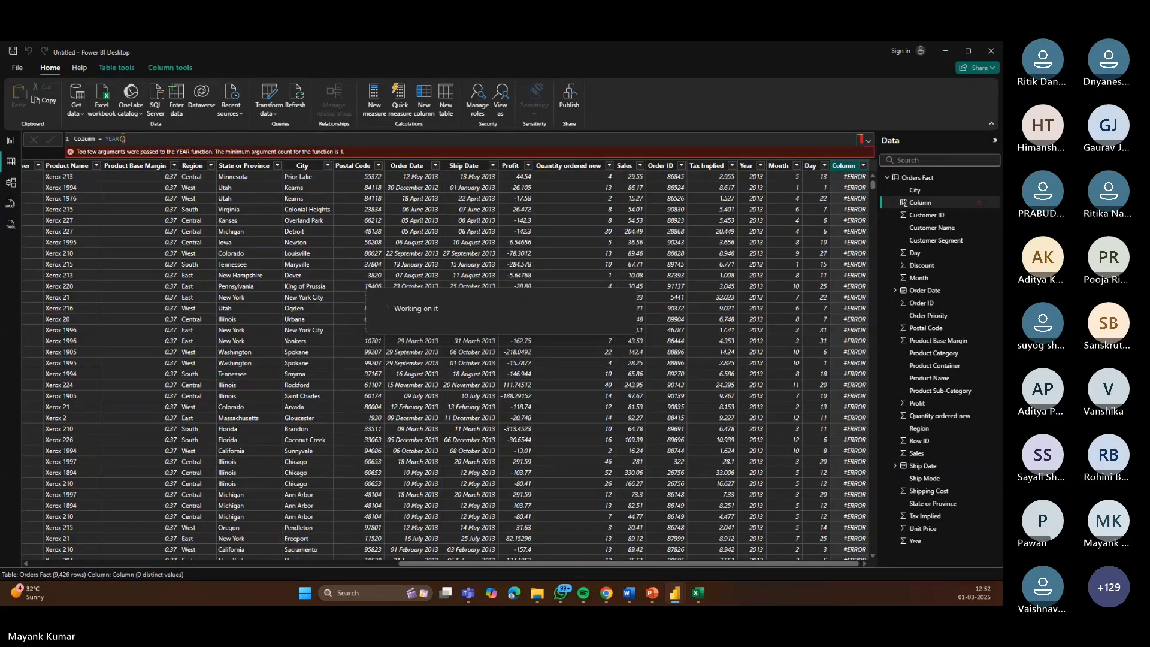
Step: Complete the formula as Order Year = YEAR('Orders Fact'[Order Date]) and commit it
click(122, 138)
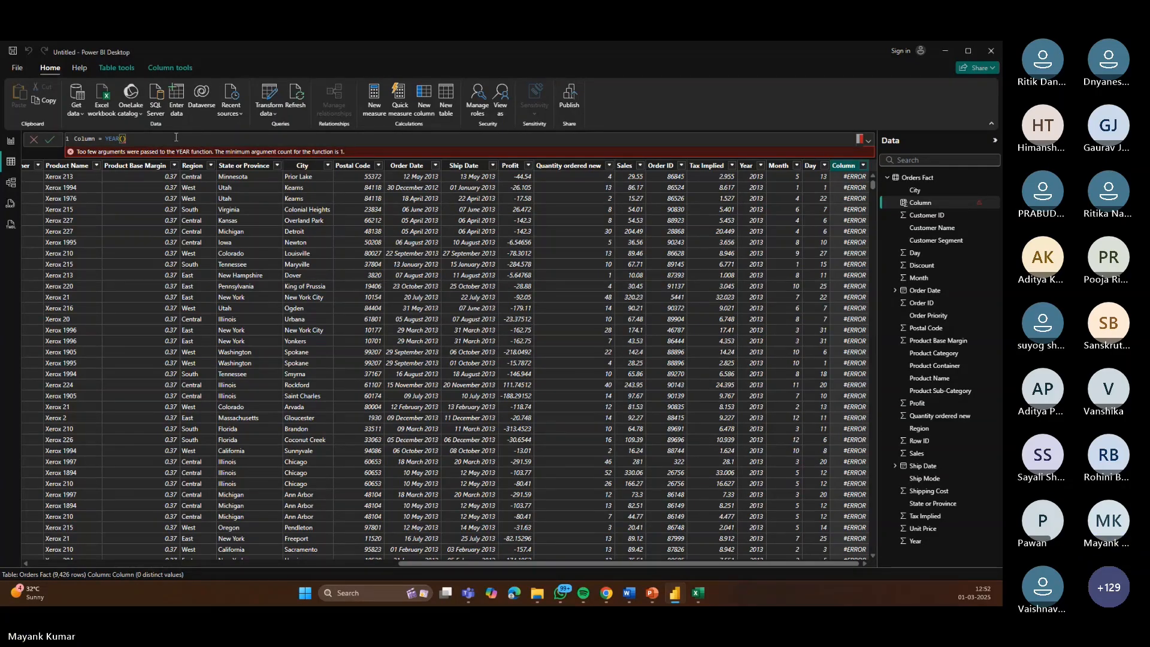
text(order)
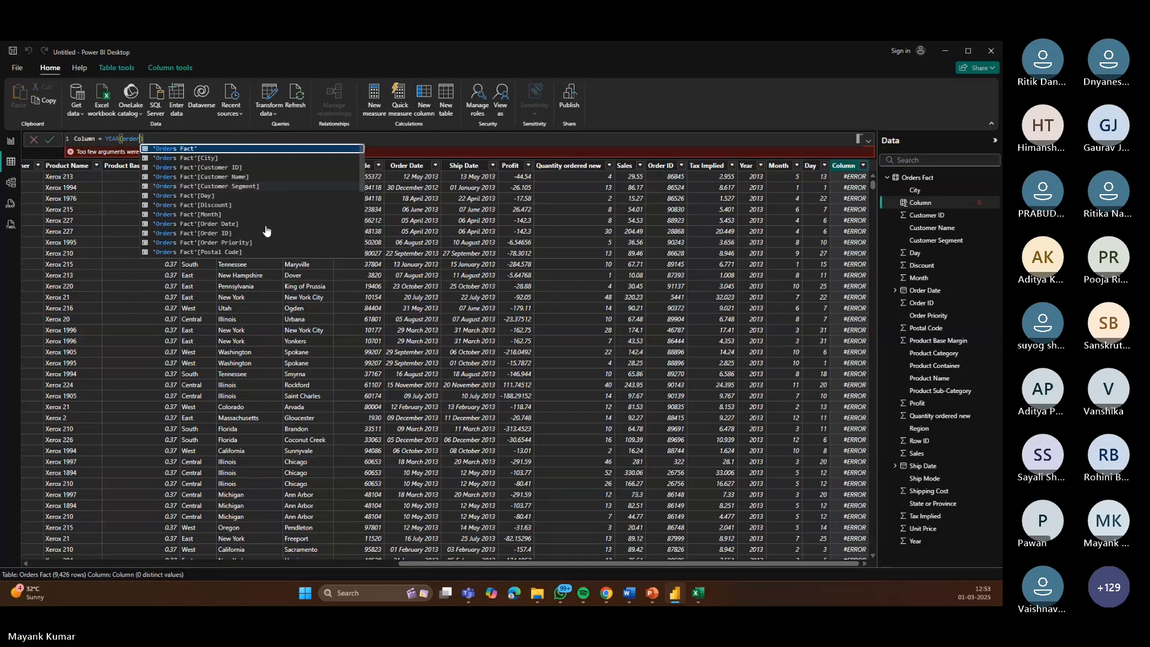
click(210, 224)
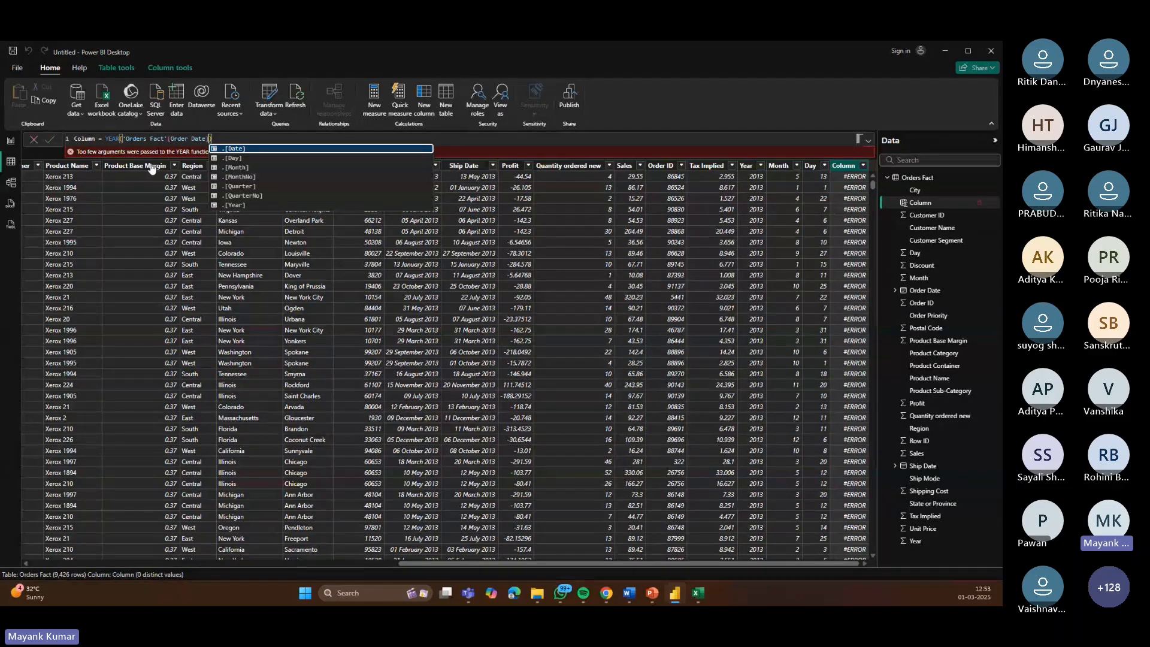
double_click(86, 139)
key(BackSpace)
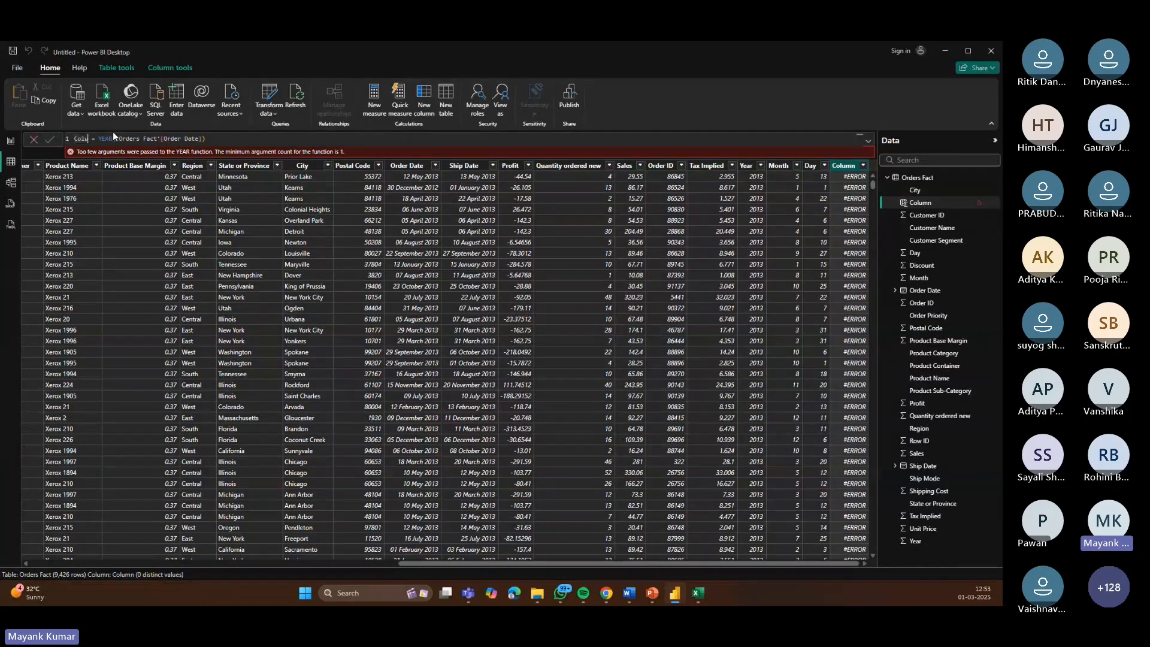
text(Order Year)
click(52, 141)
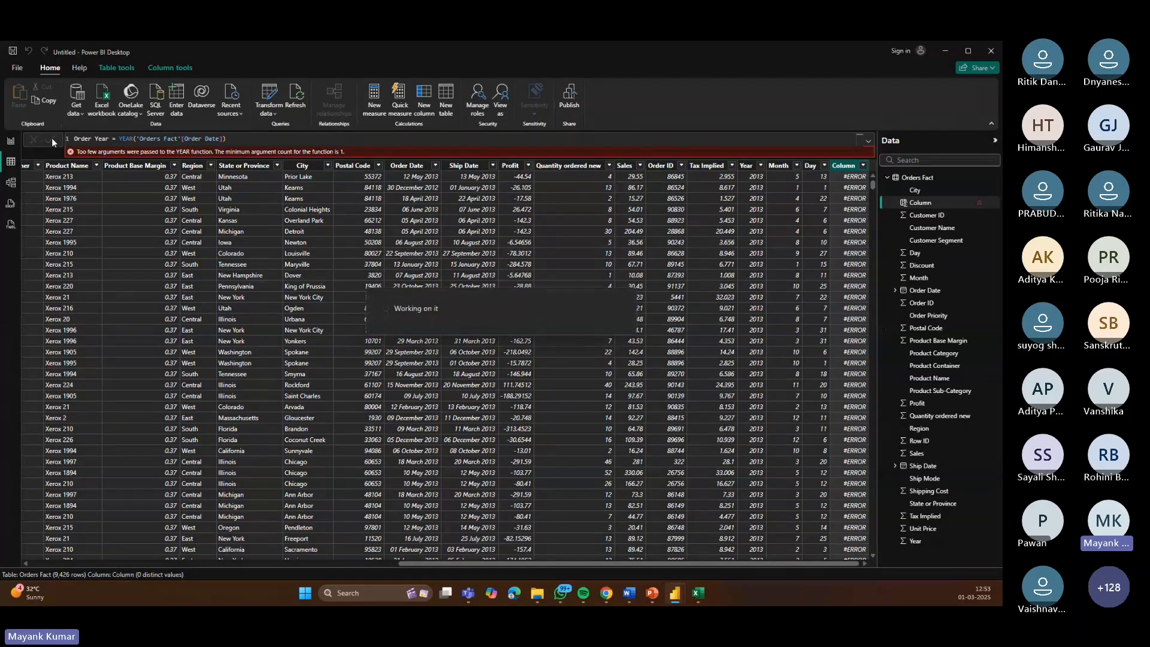
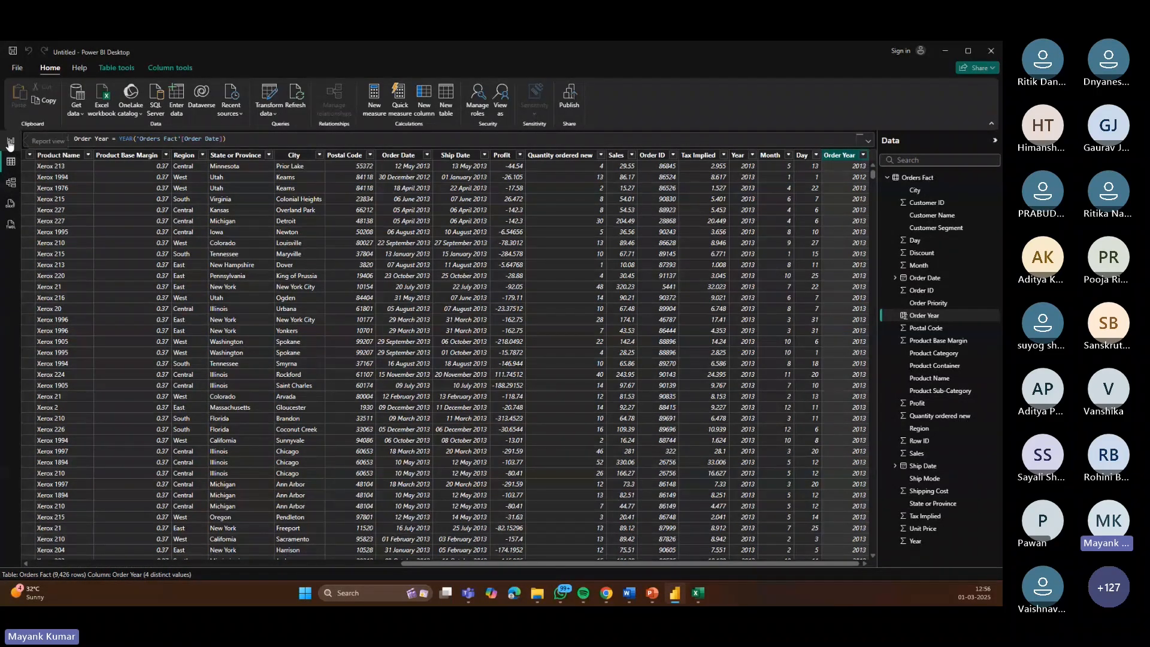
Step: Switch to the model view and enlarge the Orders Fact table card to show more fields
click(10, 182)
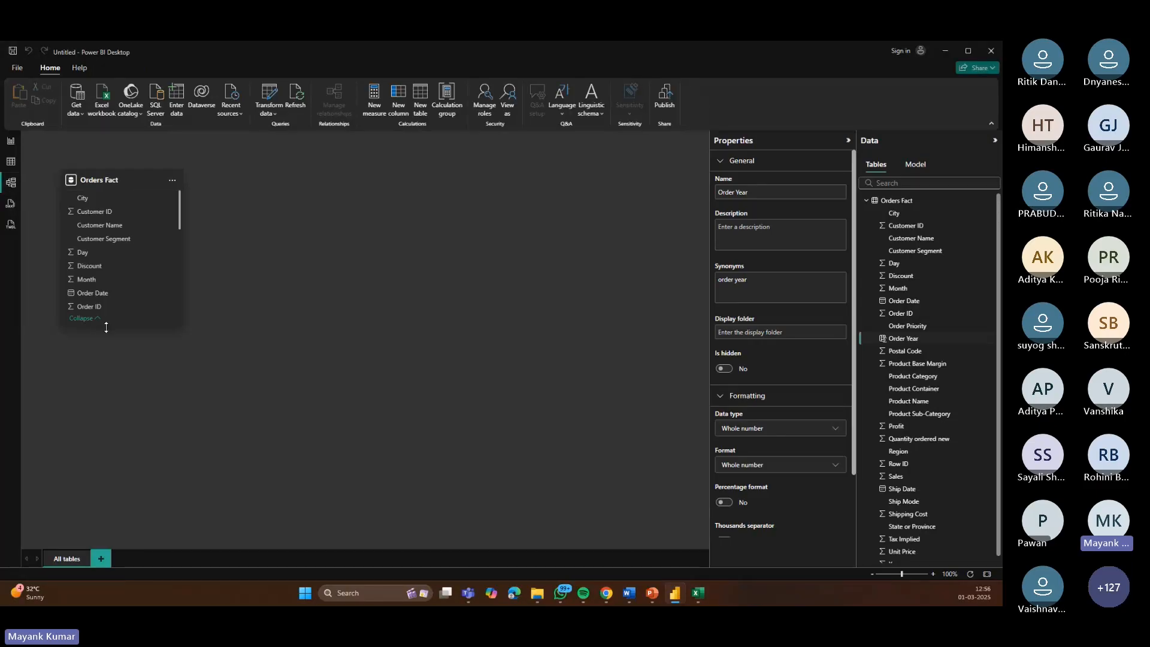
drag(106, 328, 123, 534)
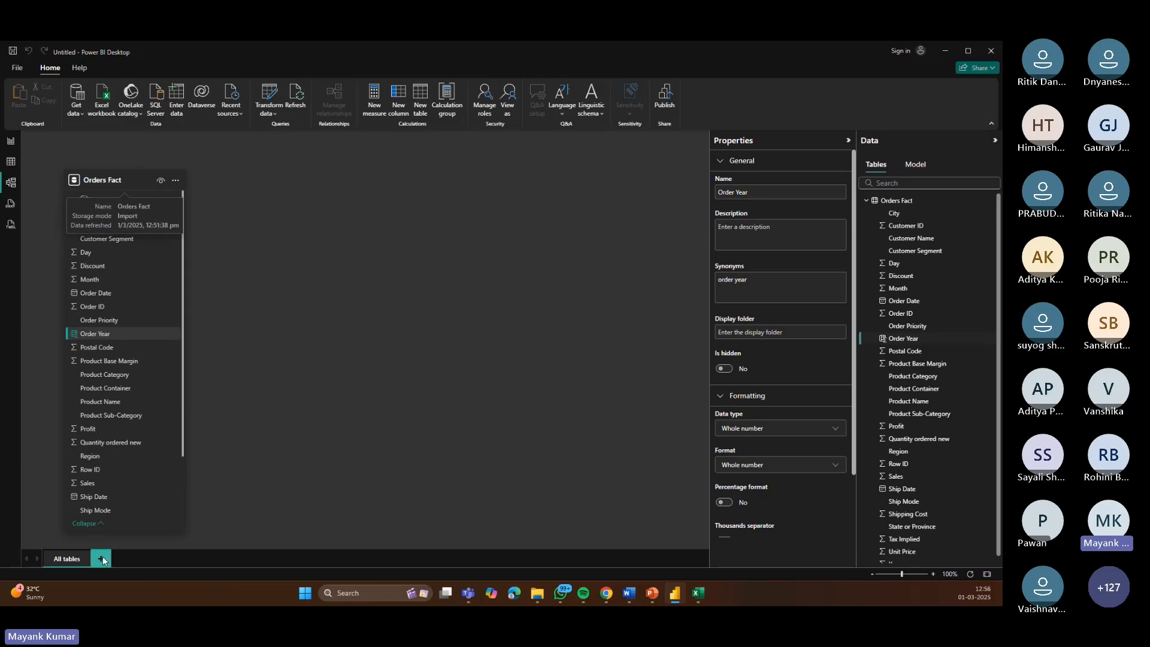
Step: Import the Users sheet from the sample-superstore-subset-excel workbook and load it into the model
click(76, 106)
click(111, 149)
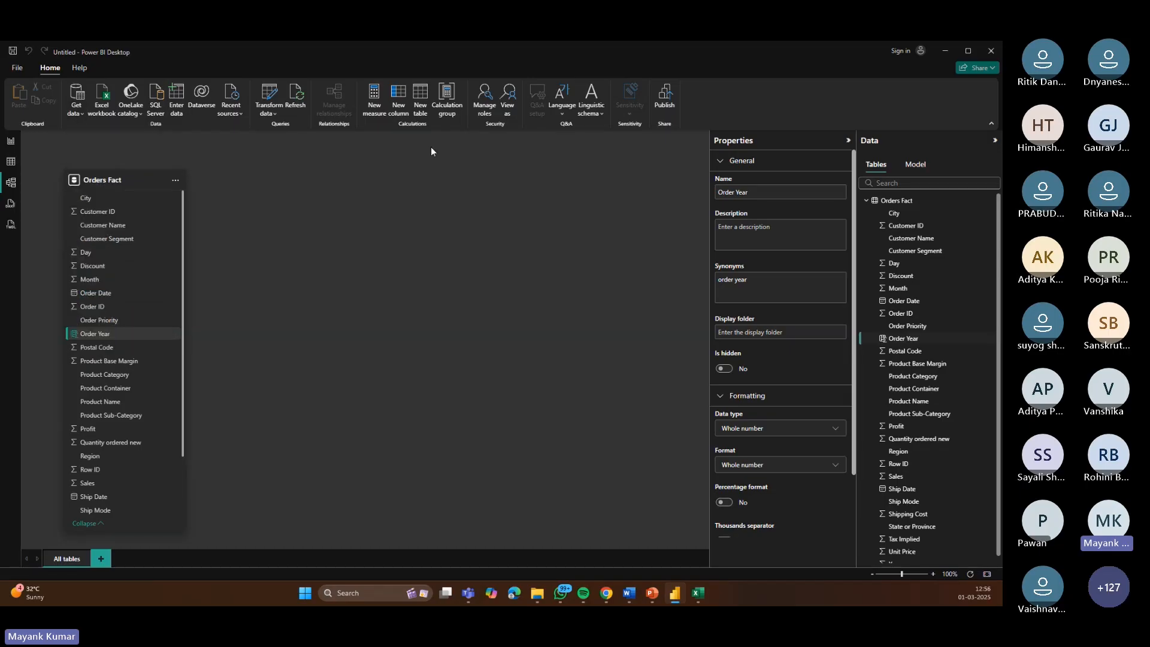
click(166, 154)
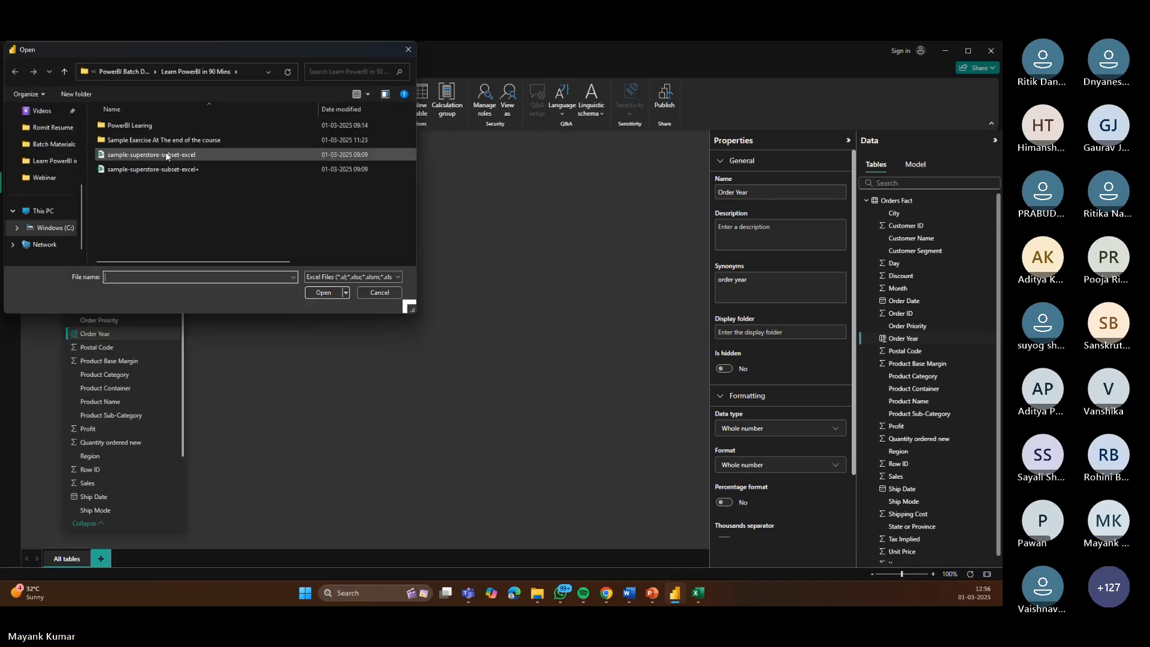
click(322, 292)
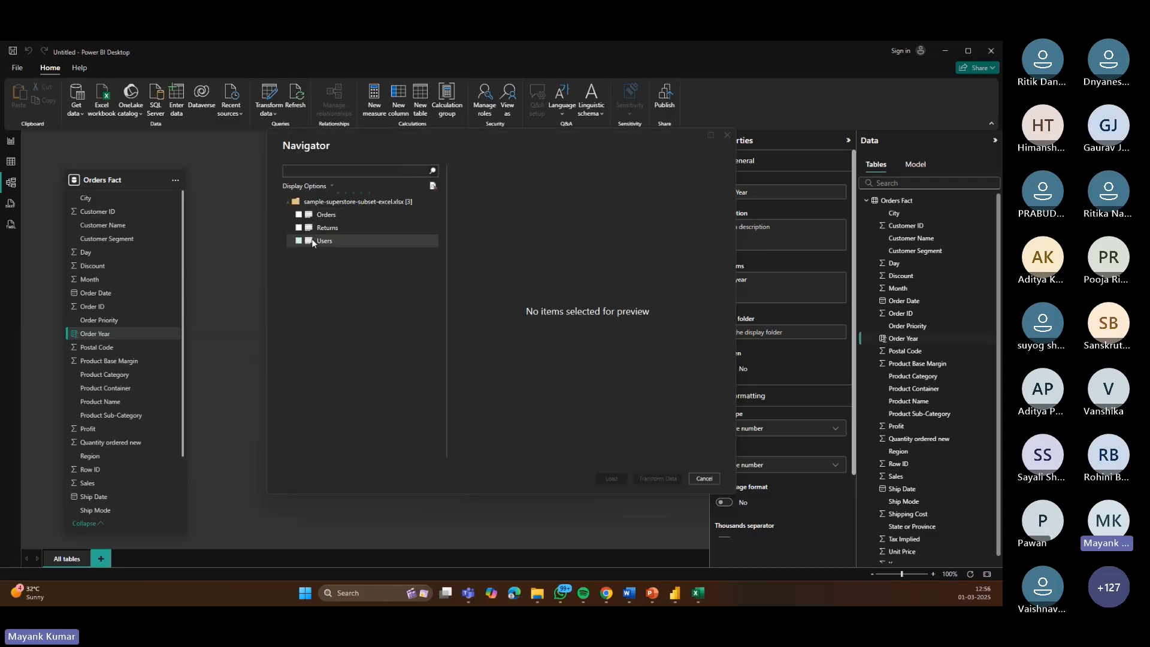
click(299, 240)
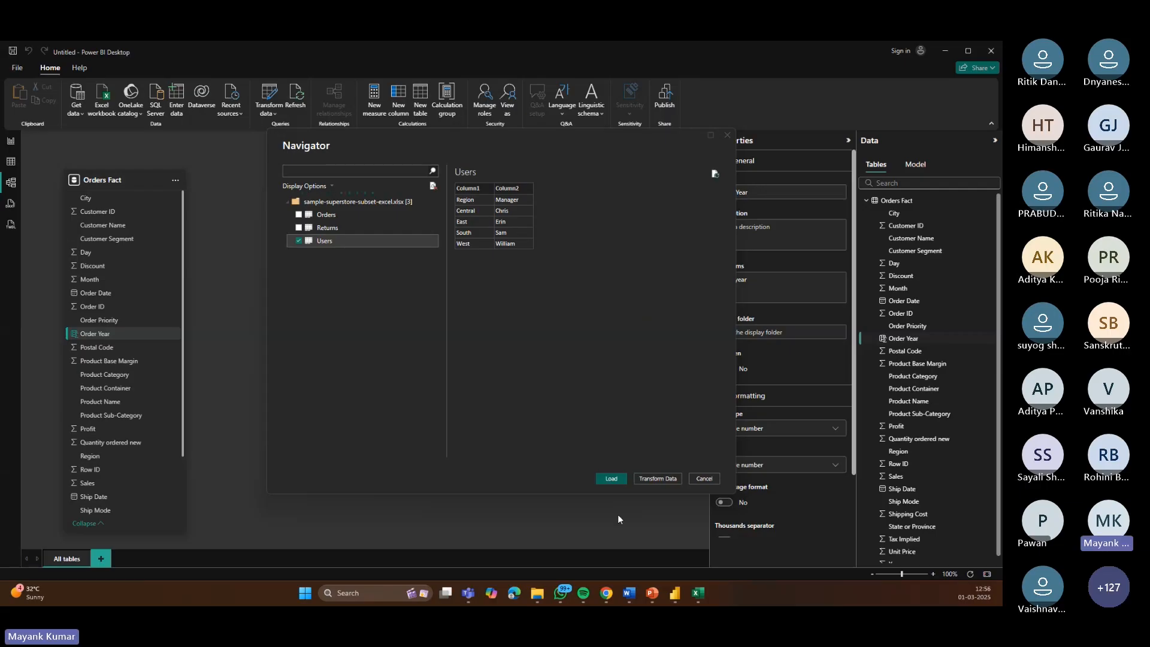
click(619, 479)
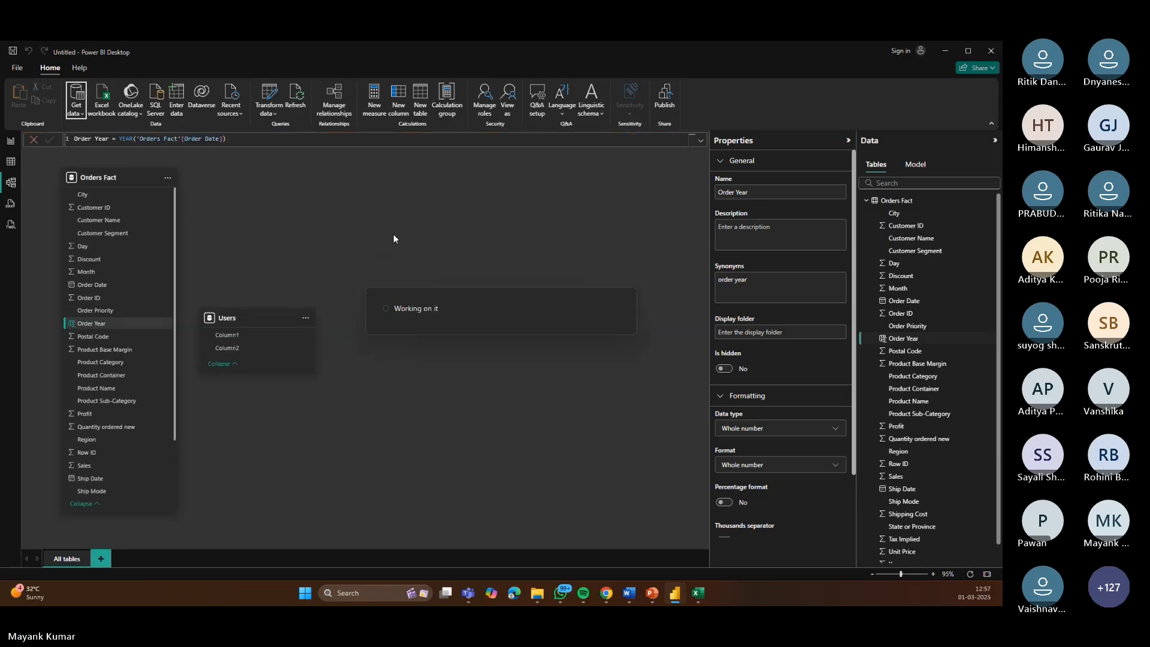
Step: Move the Users table card to the top of the diagram and enlarge it
drag(425, 260, 403, 191)
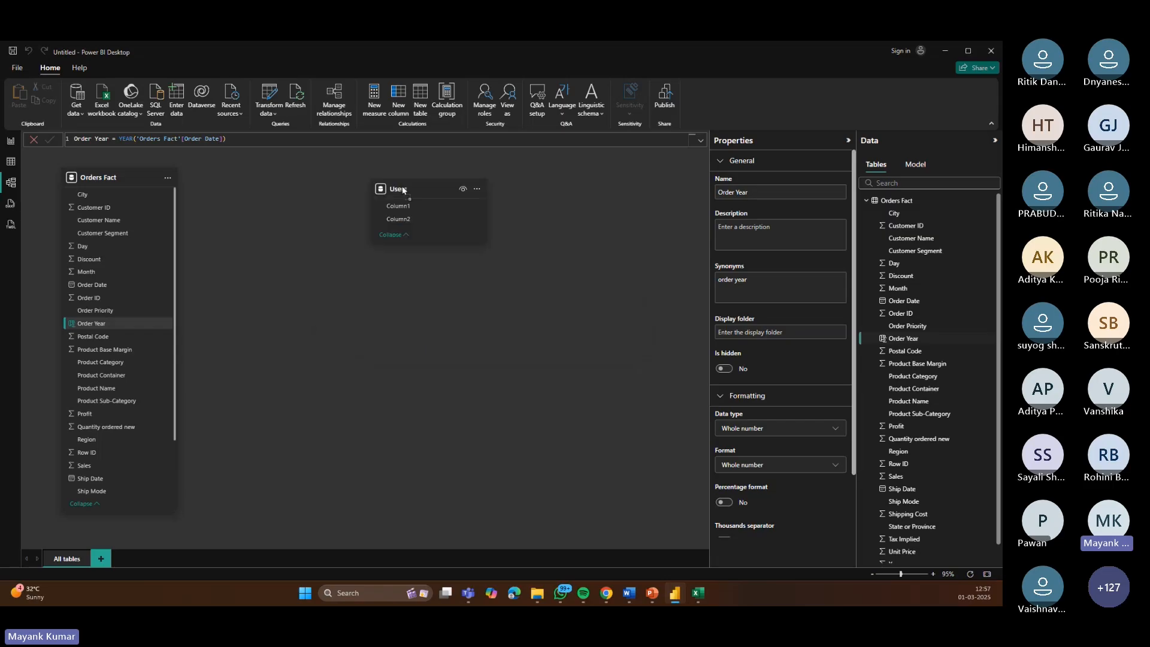
drag(412, 243, 424, 330)
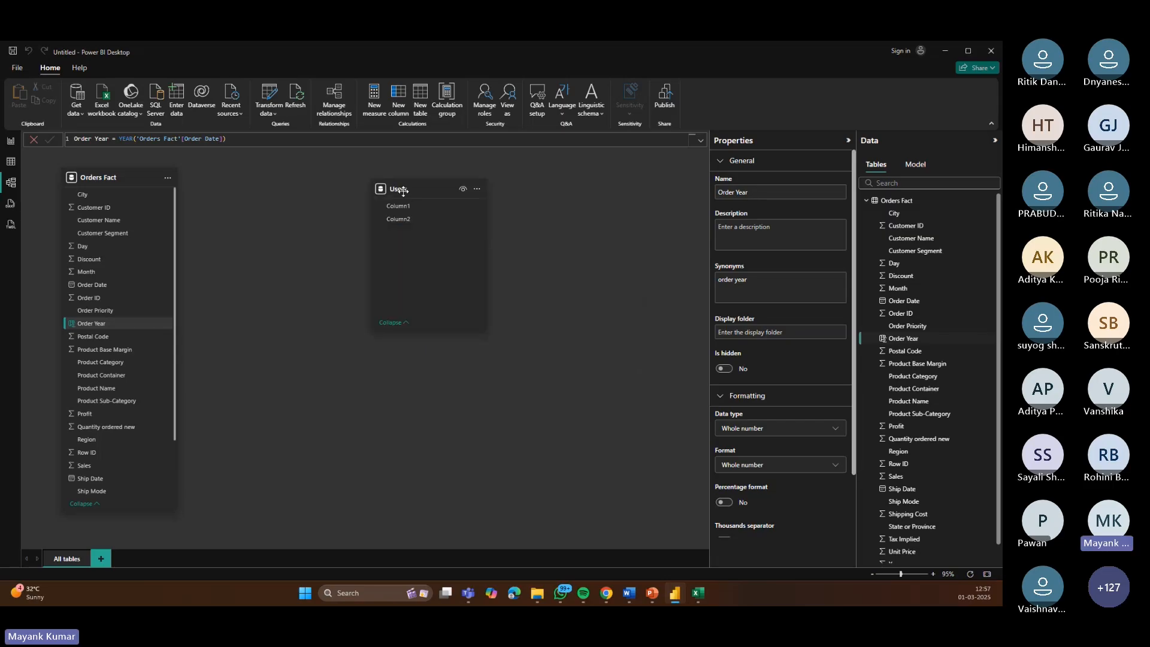
Step: Compare the Users sheet's Region and Manager headers in Excel with the loaded Users table
click(697, 593)
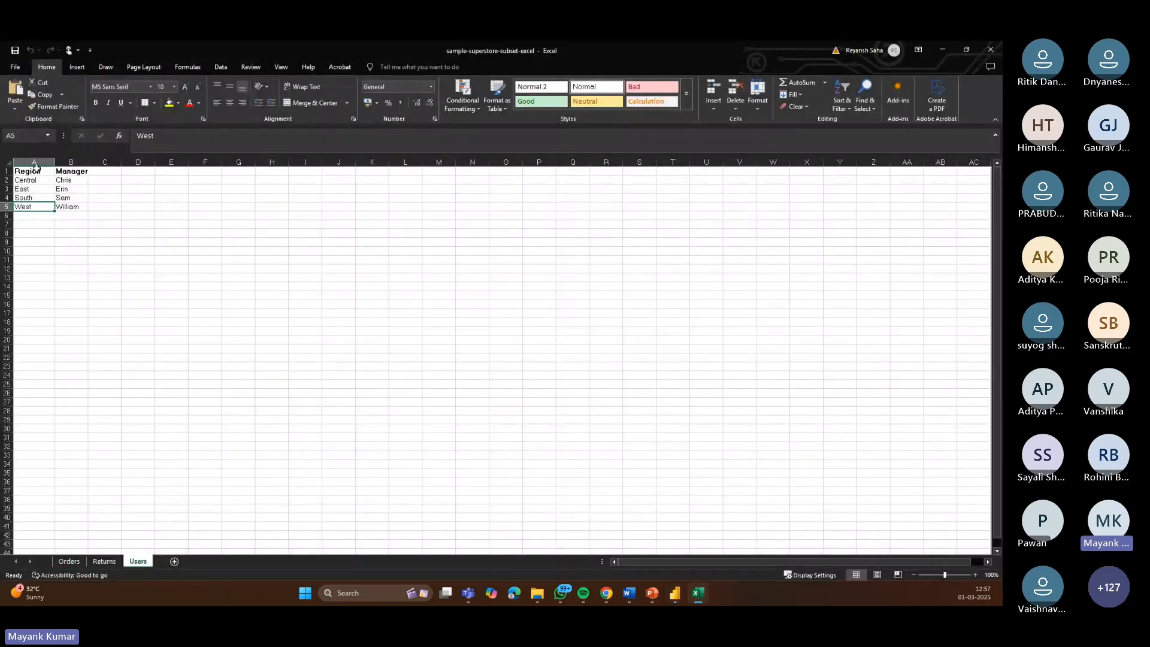
click(72, 169)
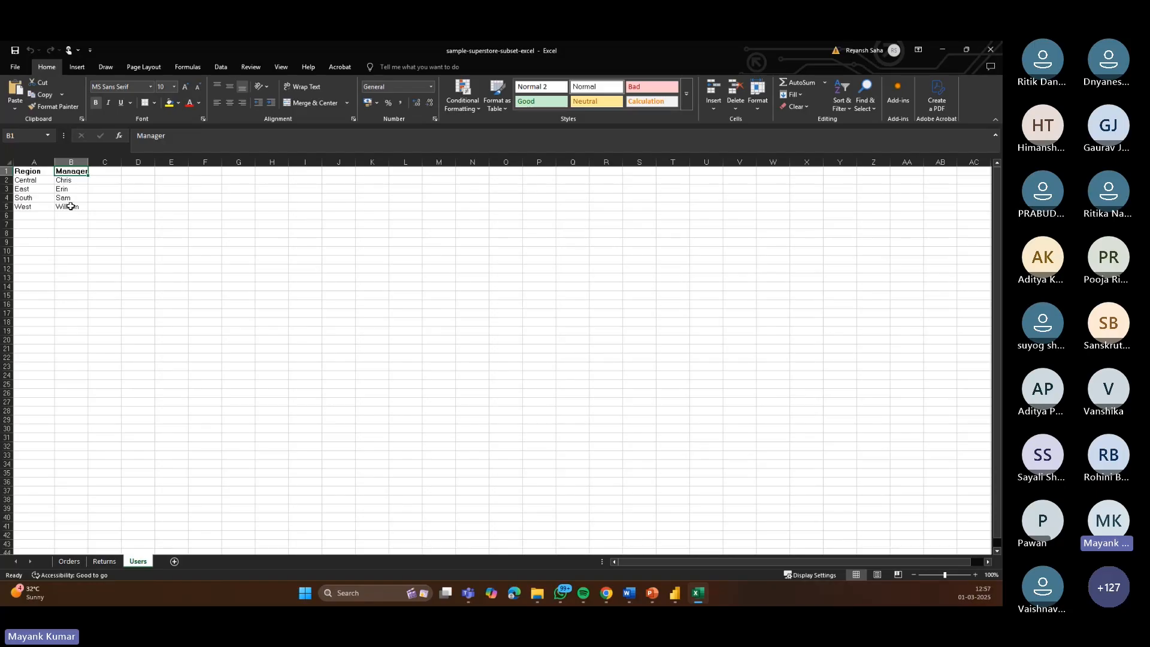
click(674, 594)
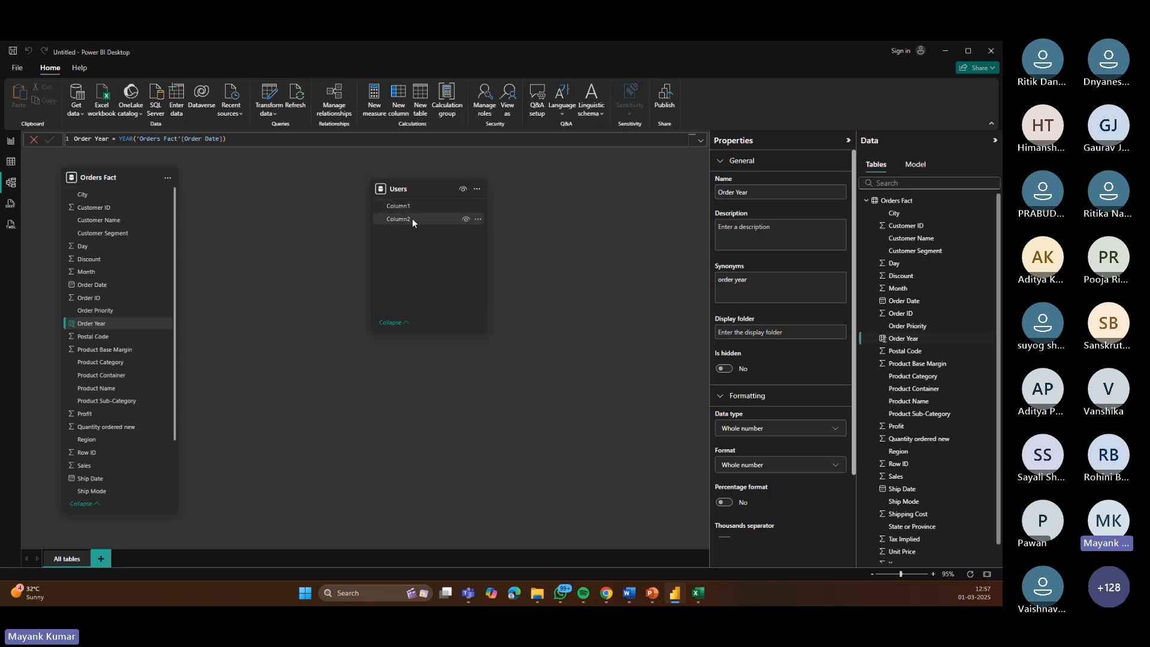
click(701, 597)
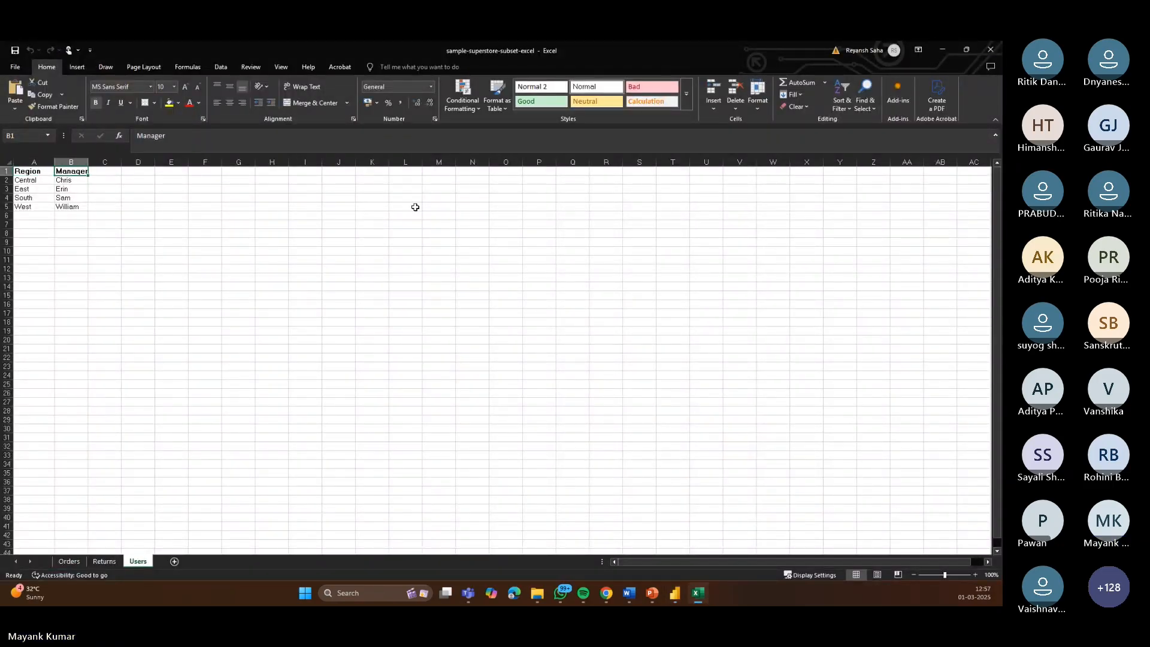
click(675, 596)
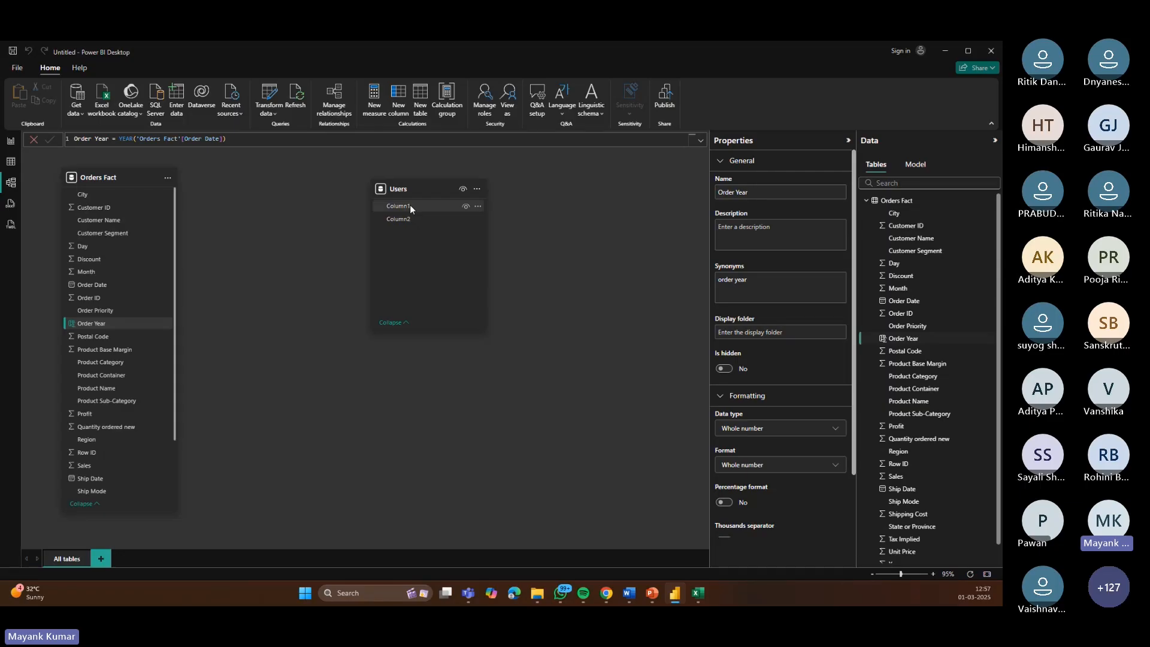
click(697, 593)
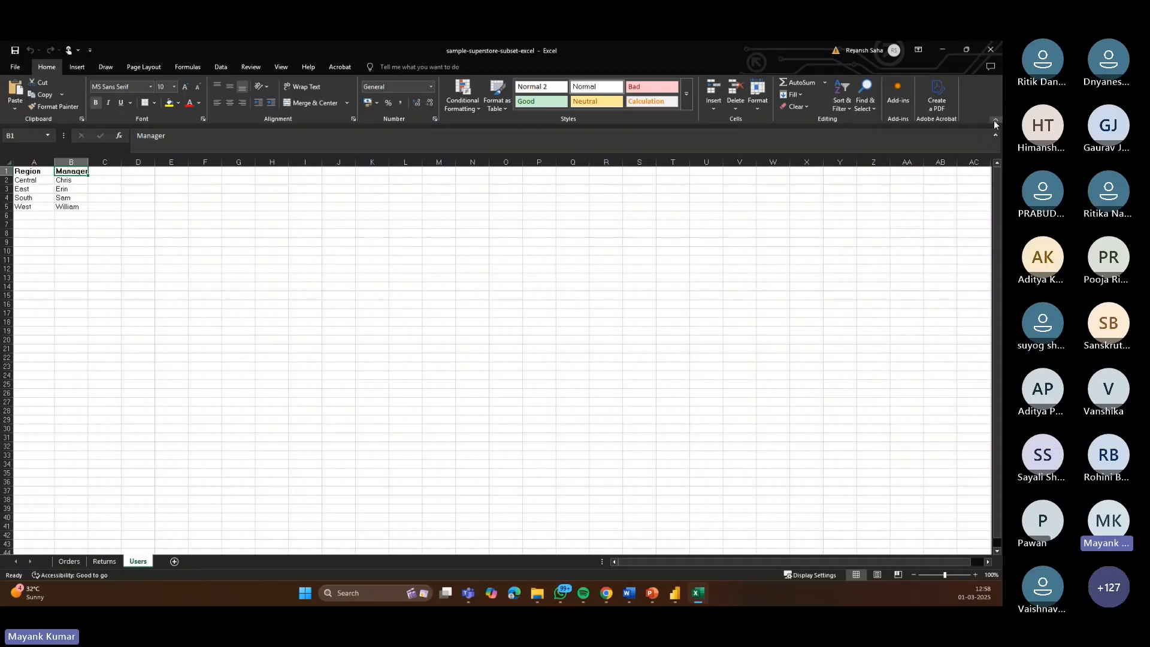
click(951, 54)
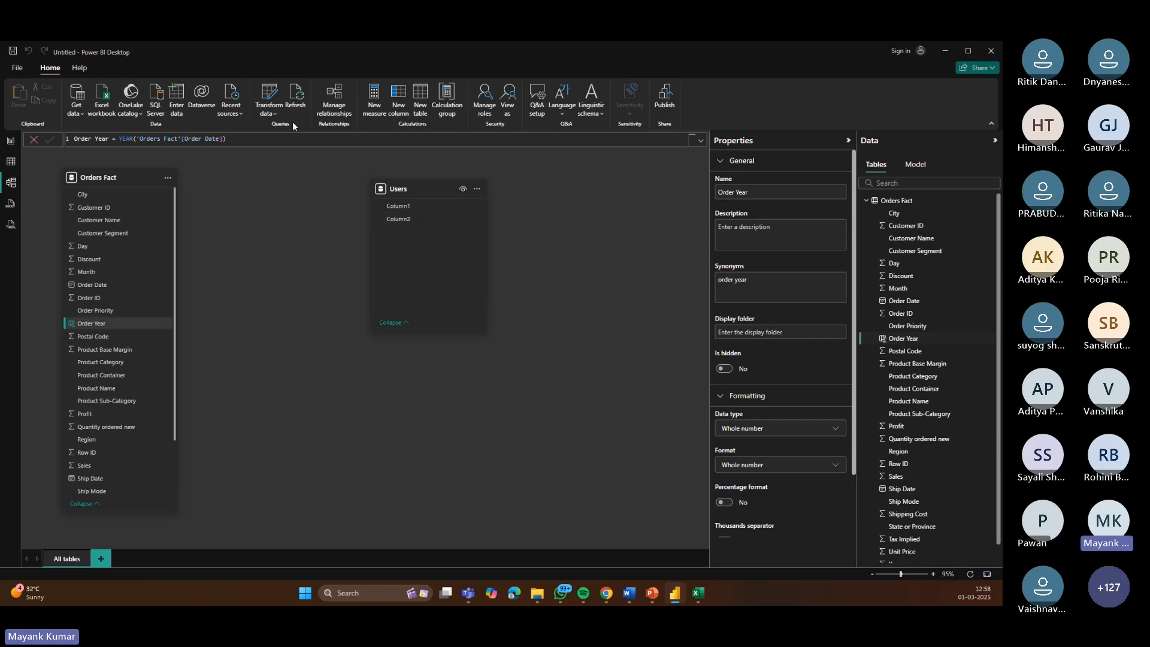
Step: Open the Power Query Editor on the Users query and turn off the column quality preview
click(275, 114)
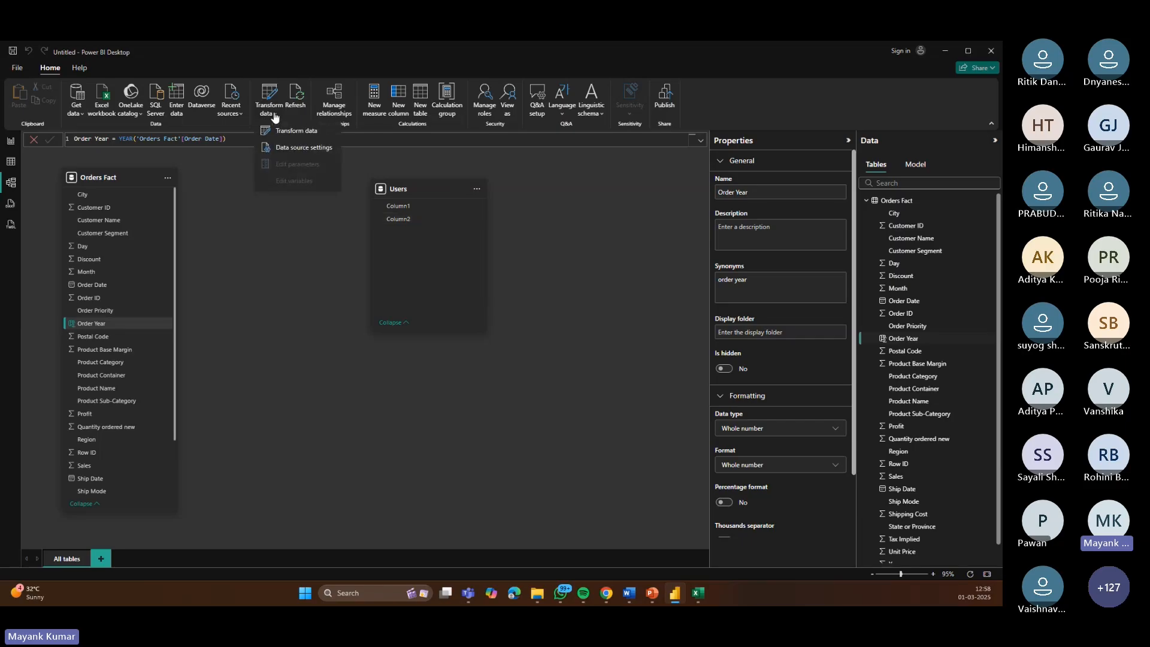
click(289, 130)
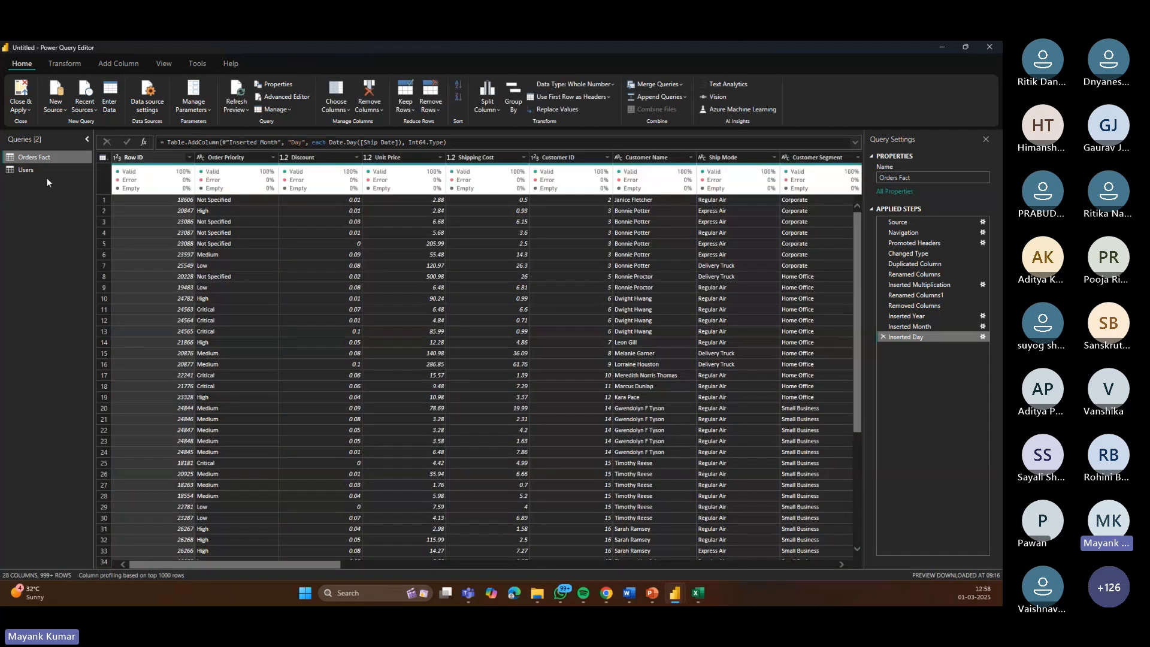
click(27, 171)
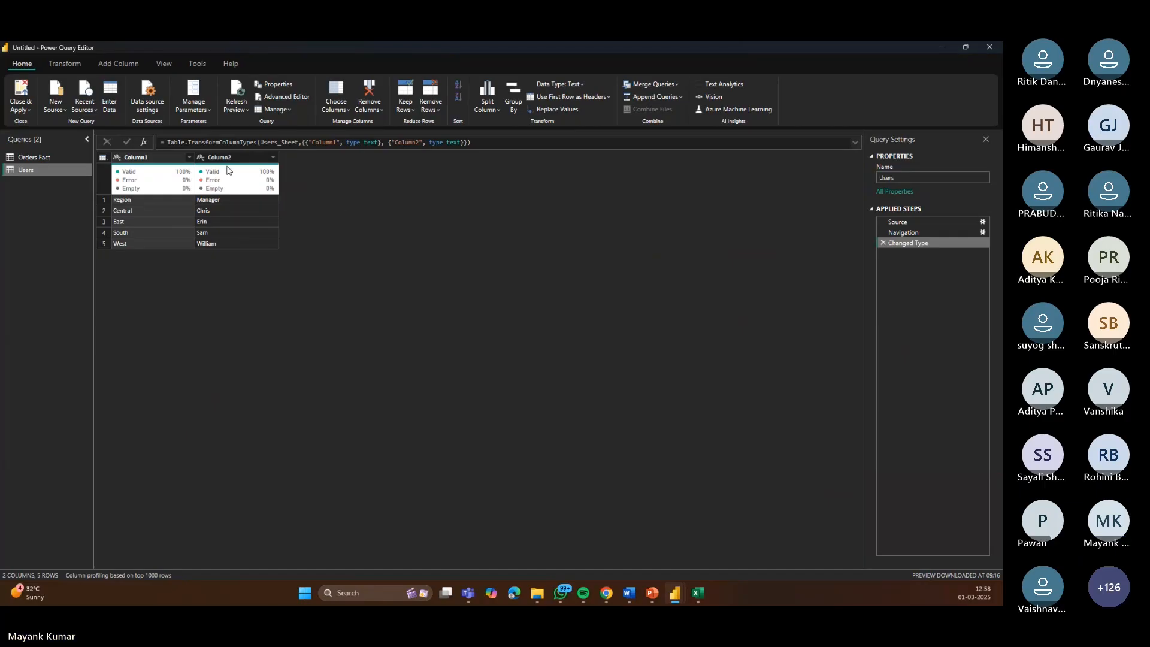
click(164, 64)
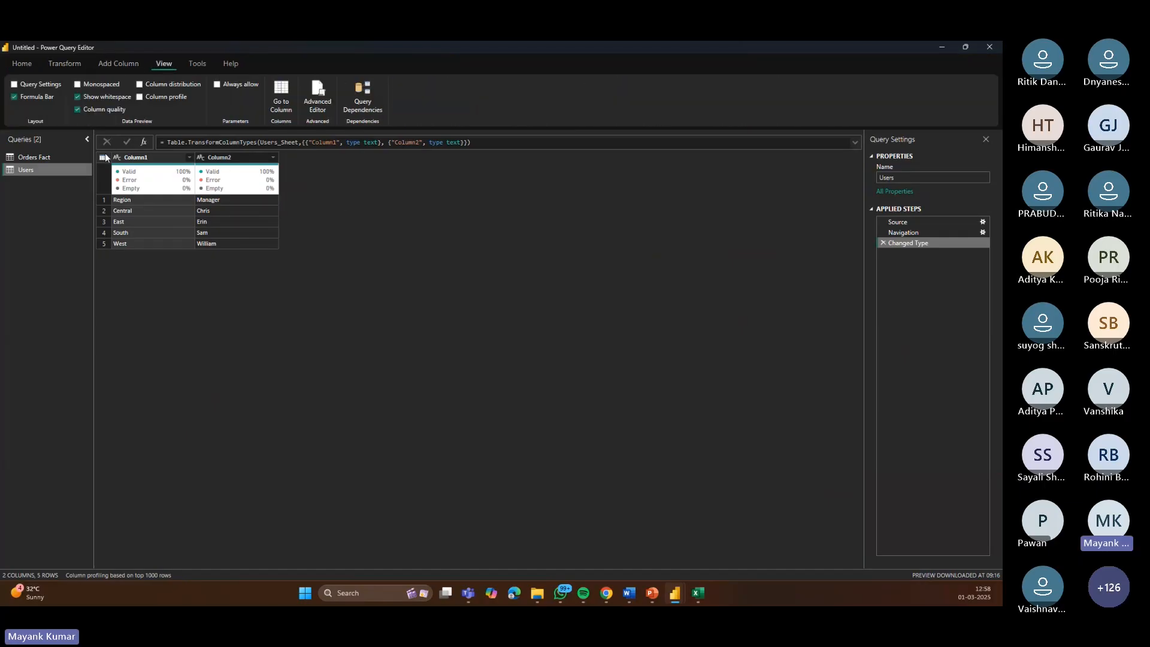
click(96, 109)
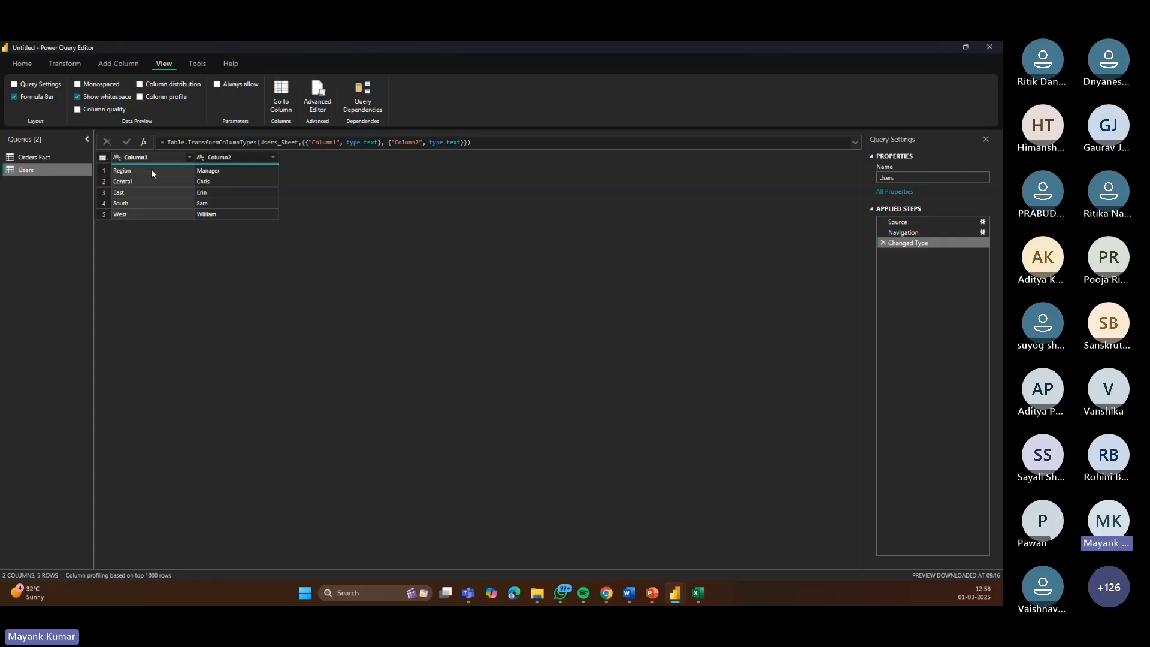
Step: Promote the first row of the Users query to column headers
mouse_move(236, 167)
click(105, 160)
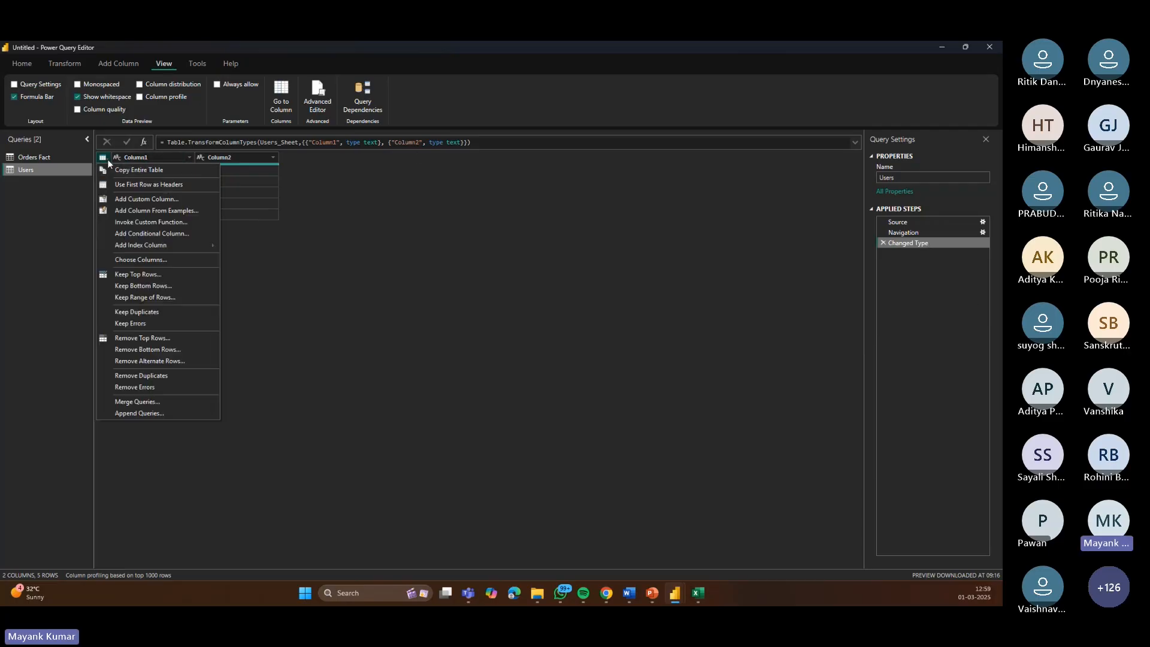
click(149, 187)
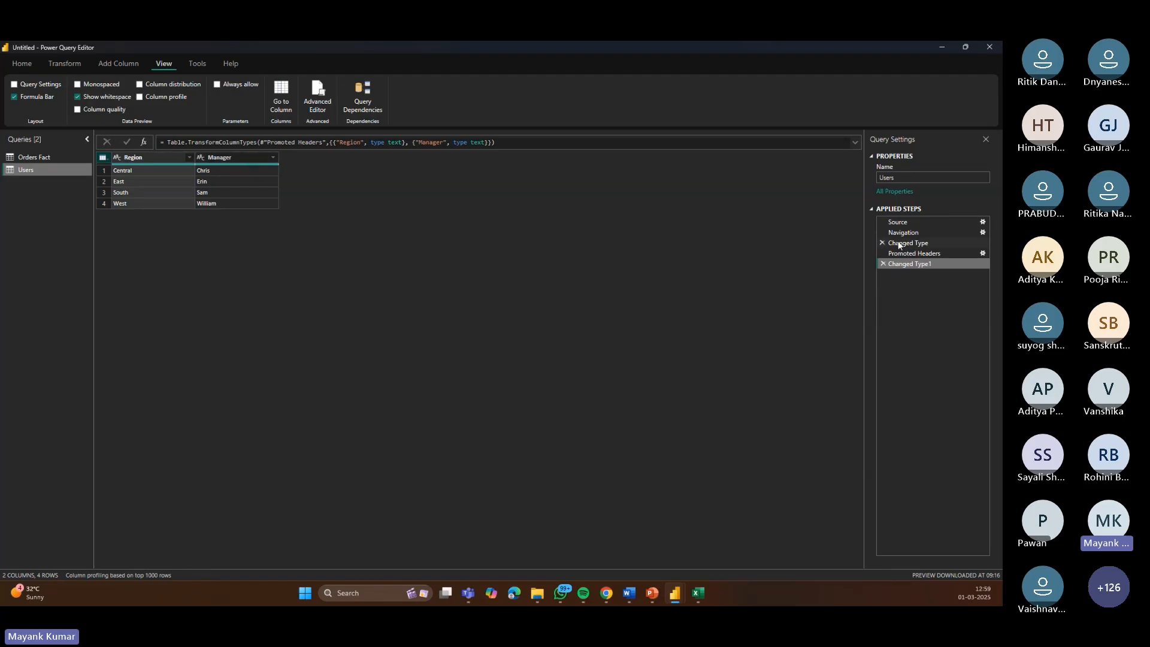
Step: Step through each applied step of the Users query to review its transformations
click(898, 222)
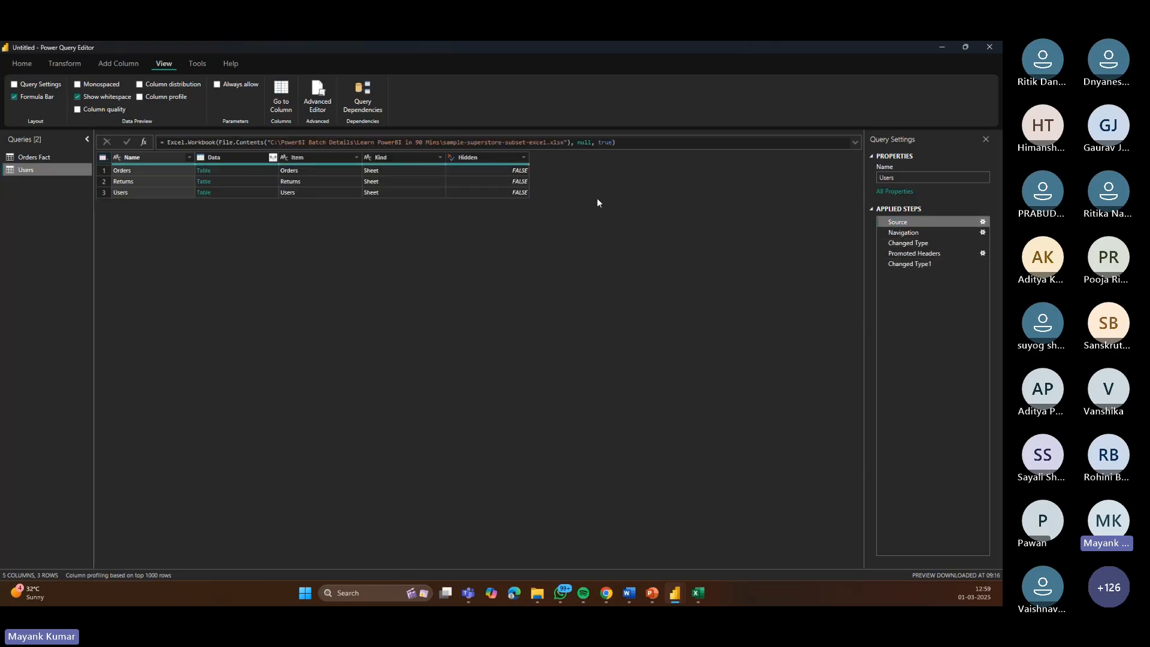
click(934, 233)
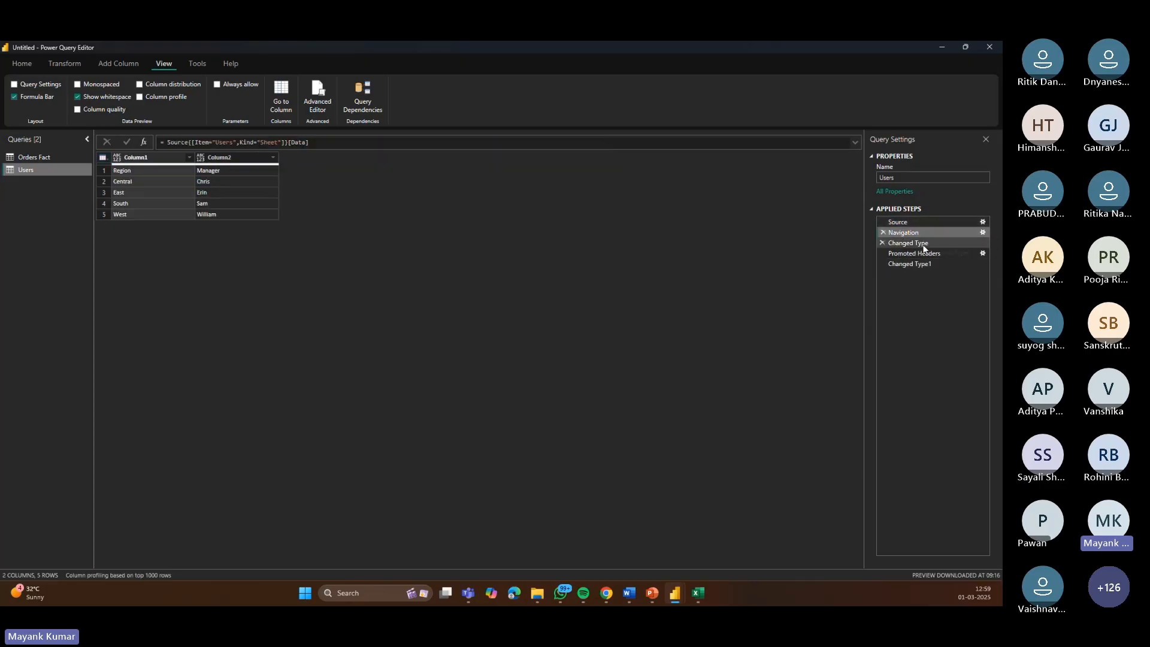
click(913, 253)
click(911, 264)
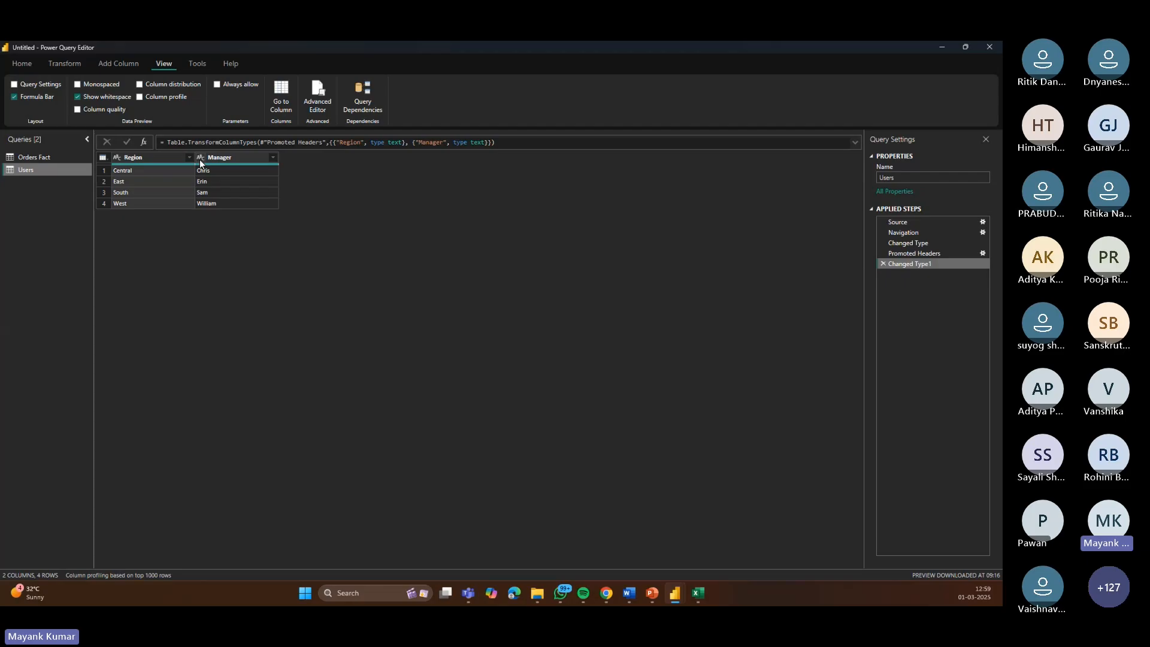
Step: Close the Power Query Editor and apply the changes to the model
click(21, 64)
click(18, 90)
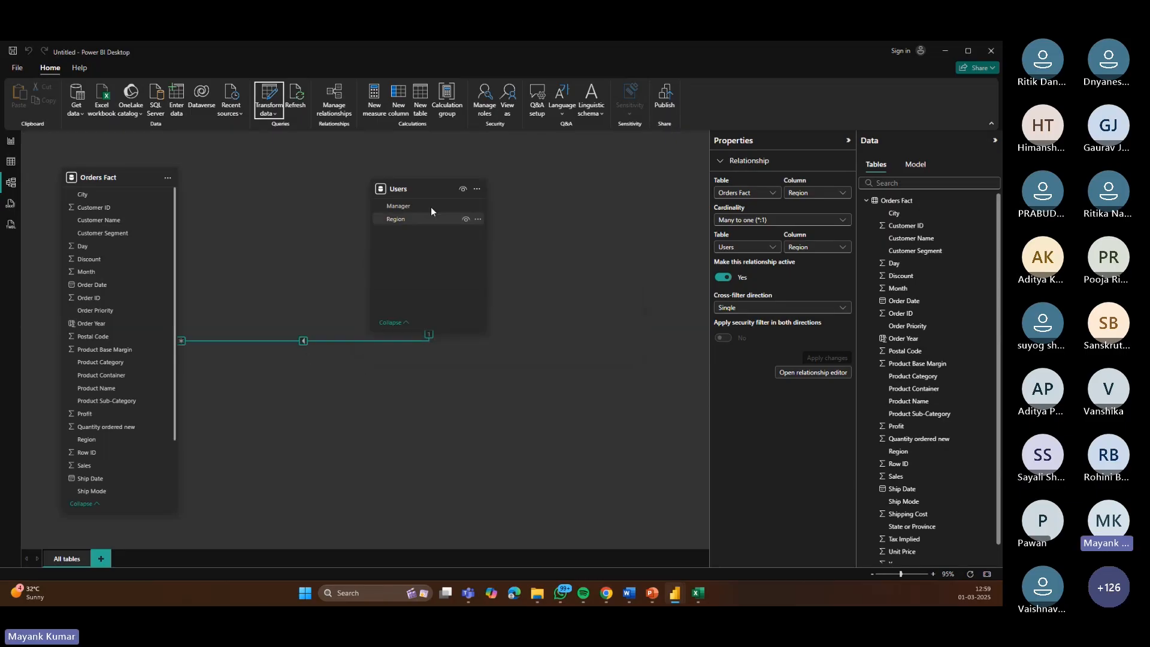
Step: Rearrange the Users card in the model diagram and select the Region relationship between Orders Fact and Users
drag(398, 181, 400, 373)
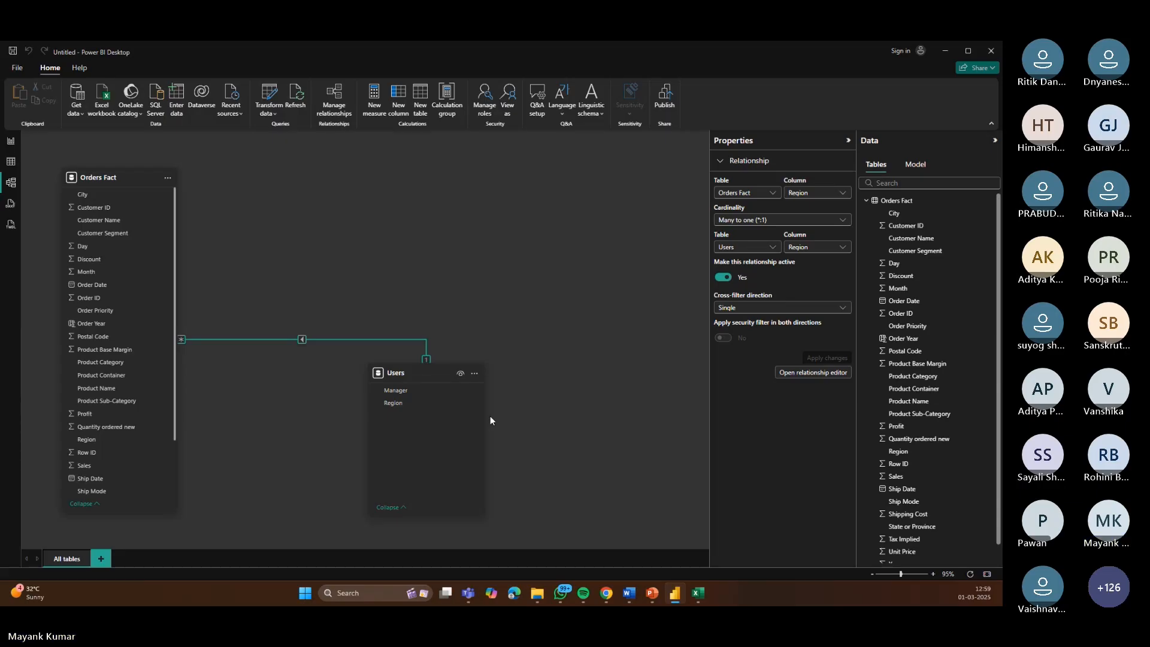
click(933, 574)
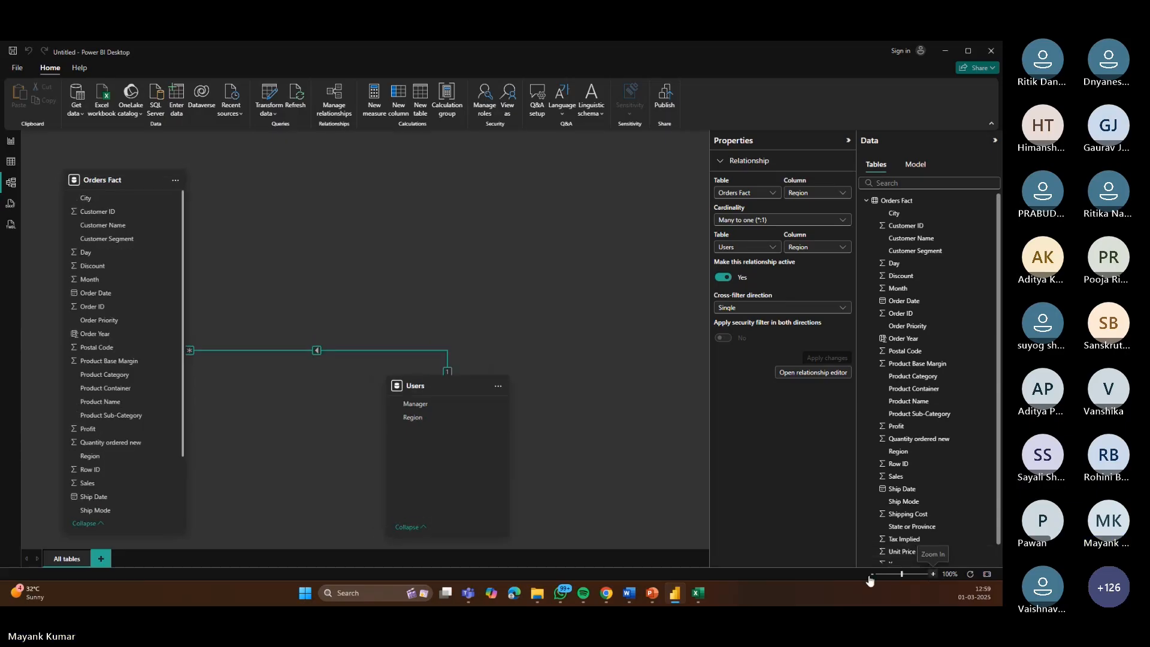
drag(453, 386, 460, 176)
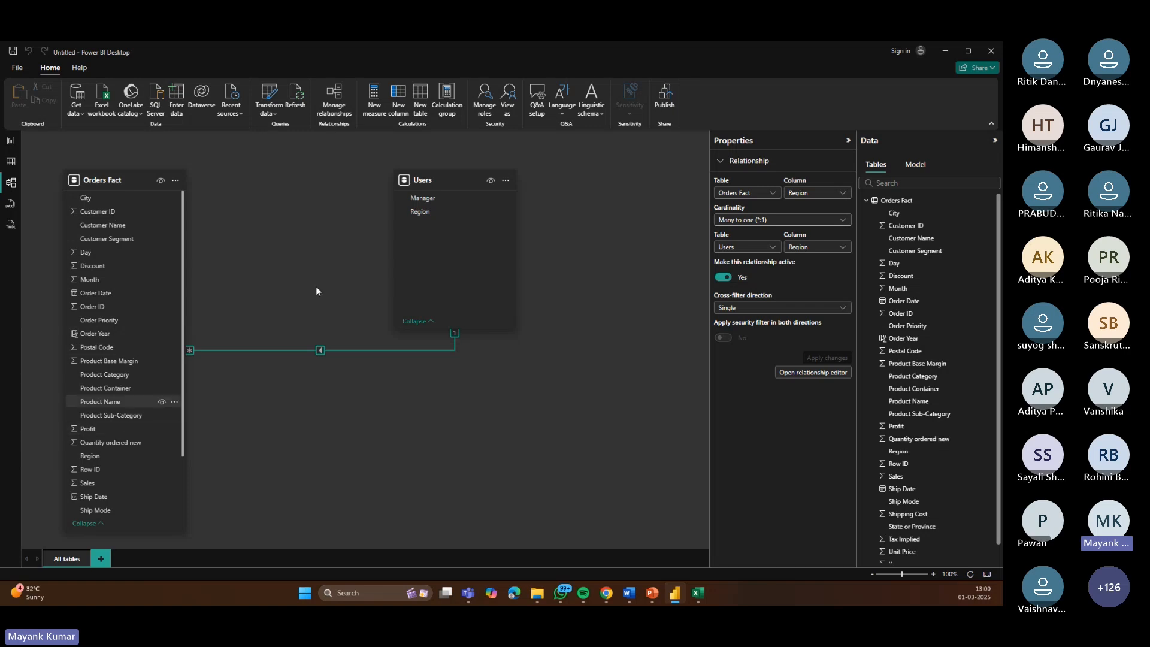
click(369, 351)
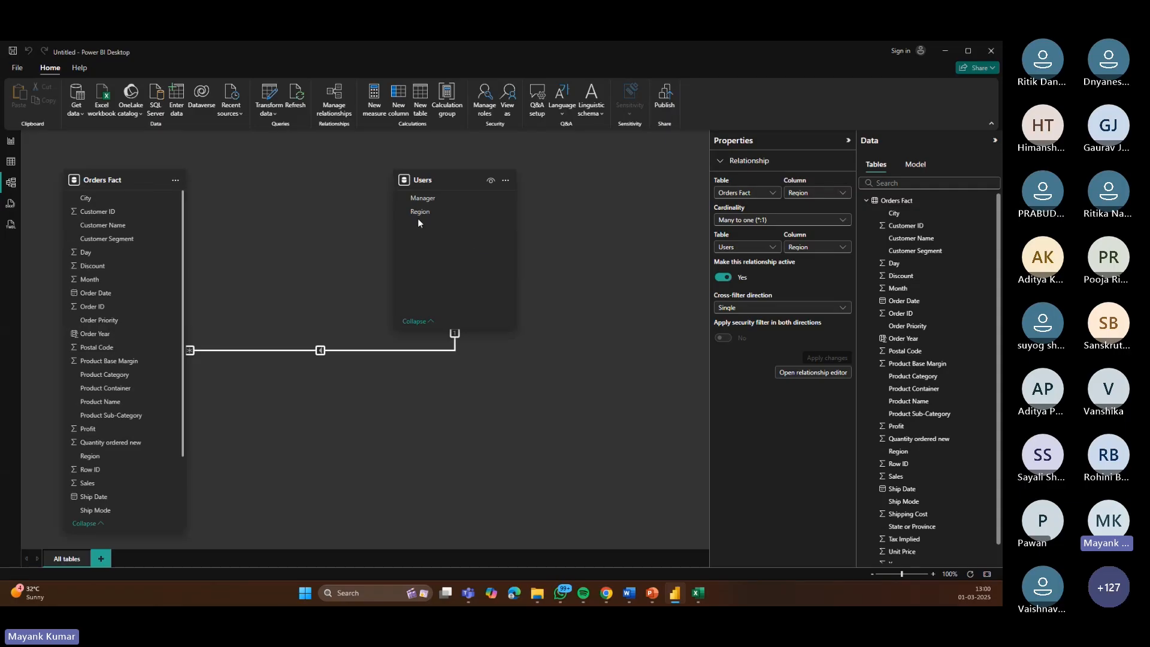
Step: Examine the Users and Orders sheets of the source workbook in Excel
click(698, 593)
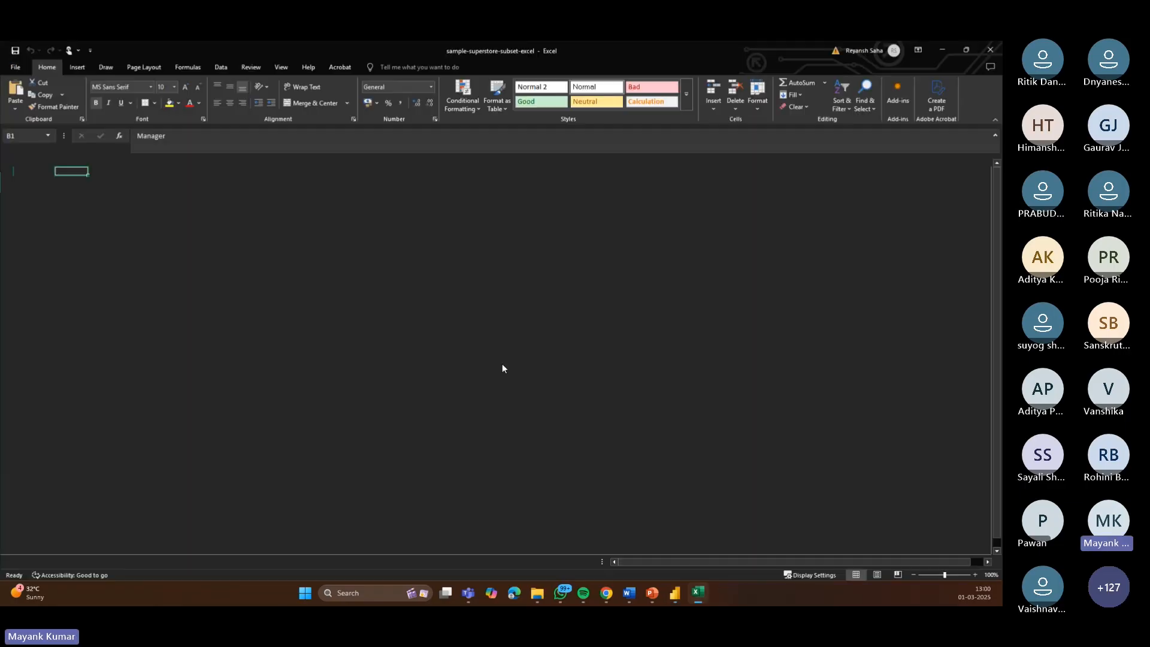
click(22, 182)
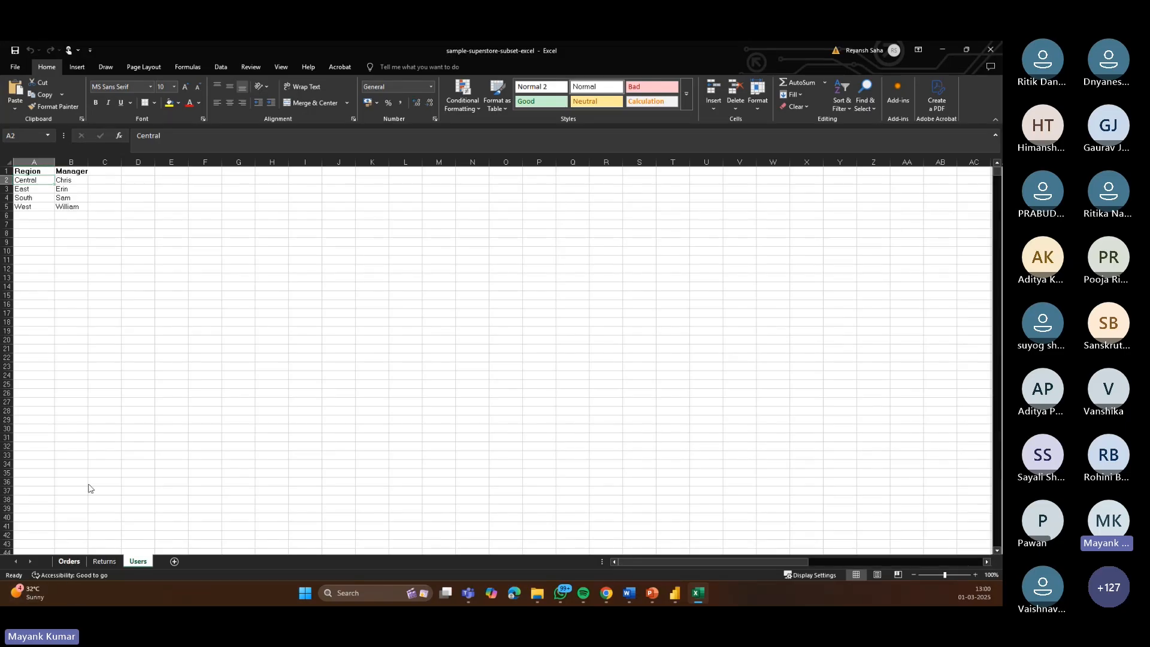
click(70, 561)
drag(668, 565, 866, 574)
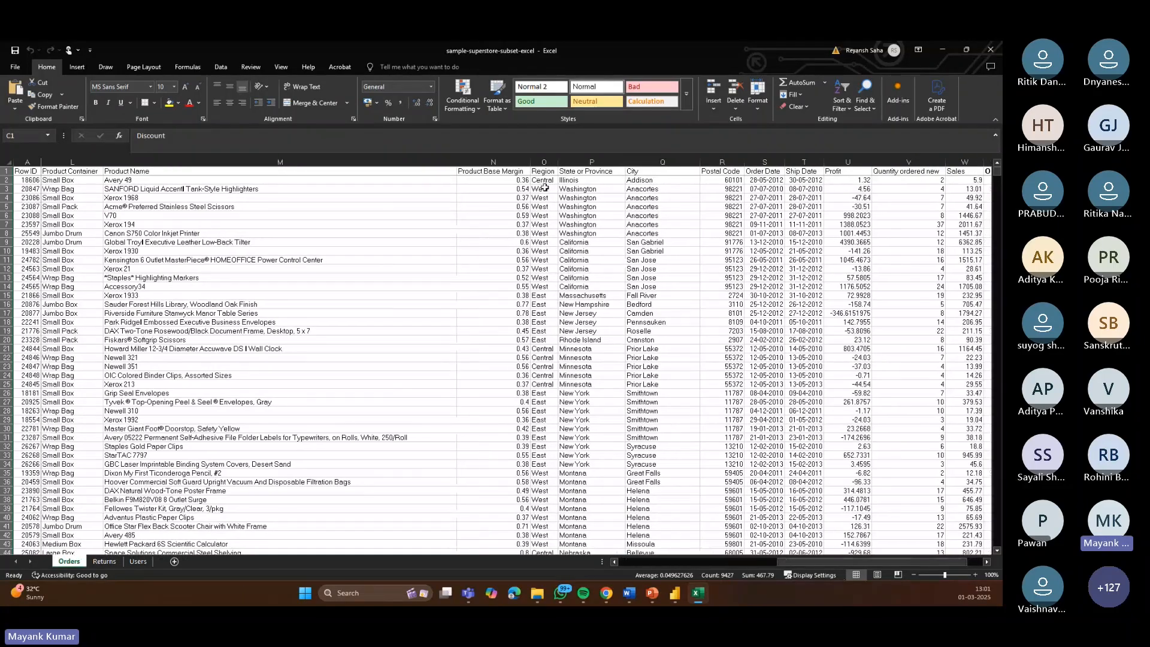
Step: Check the Region column in the Orders sheet of the workbook, then return to Power BI
click(546, 171)
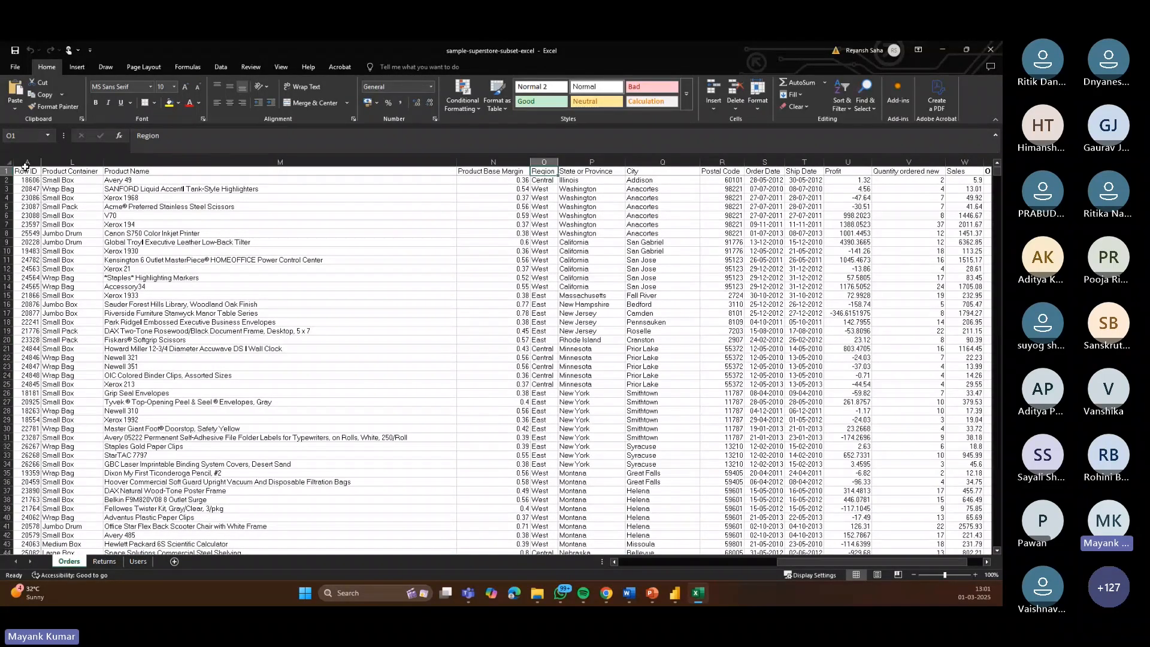
click(8, 171)
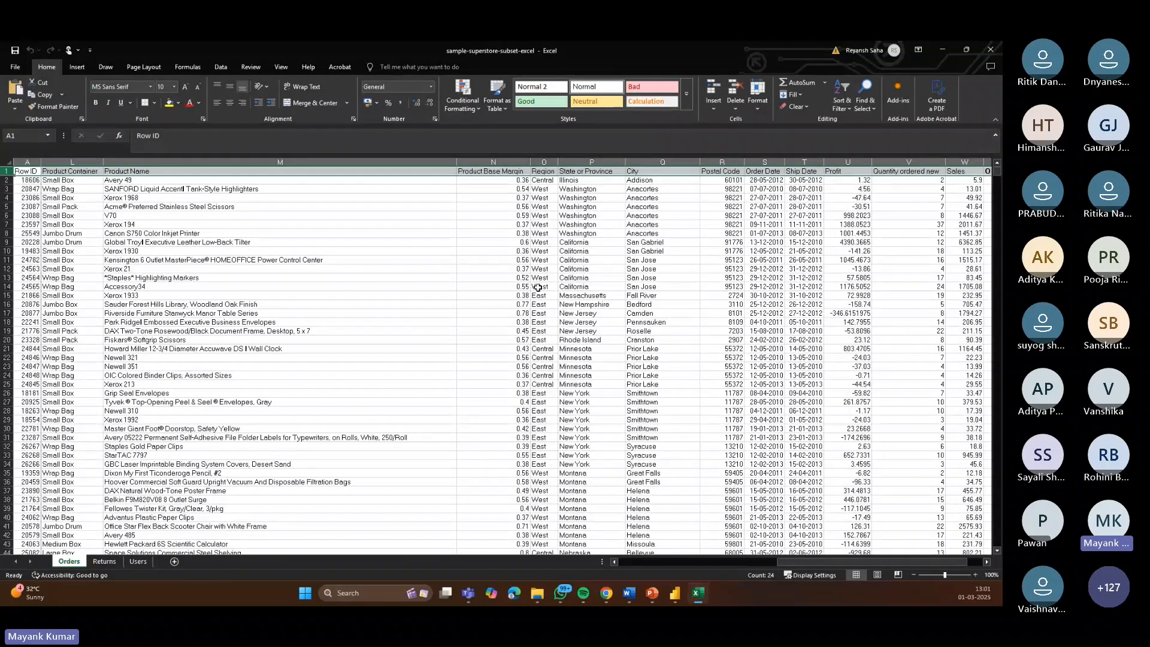
click(676, 593)
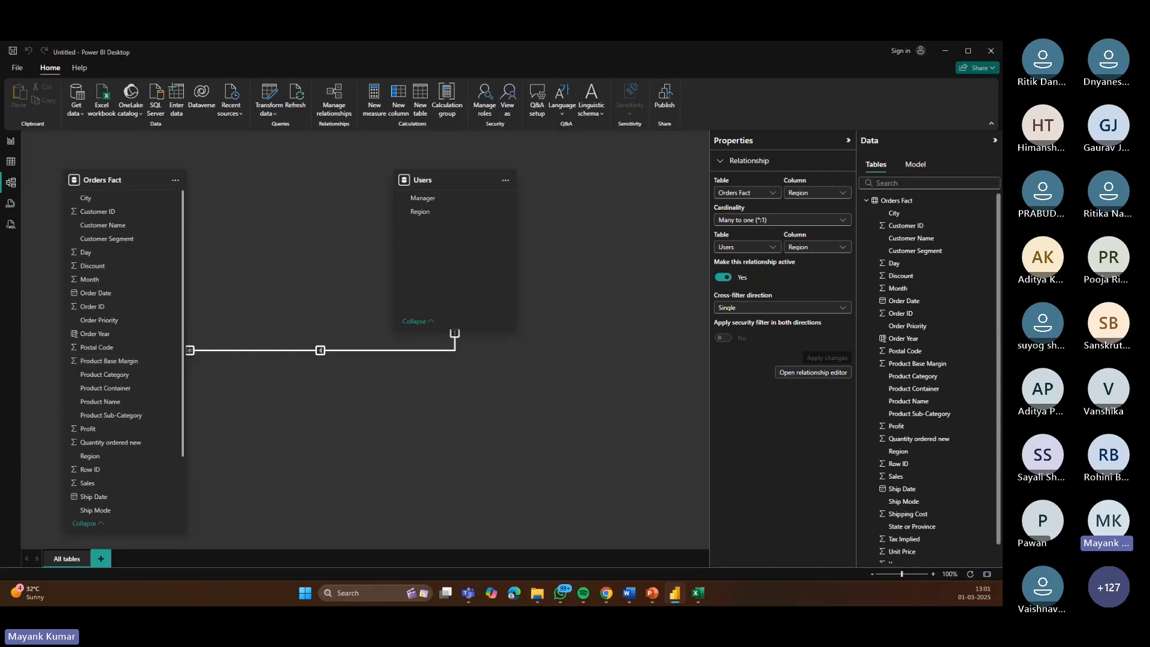
Step: Delete the Region relationship between Orders Fact and Users in the model view
click(11, 146)
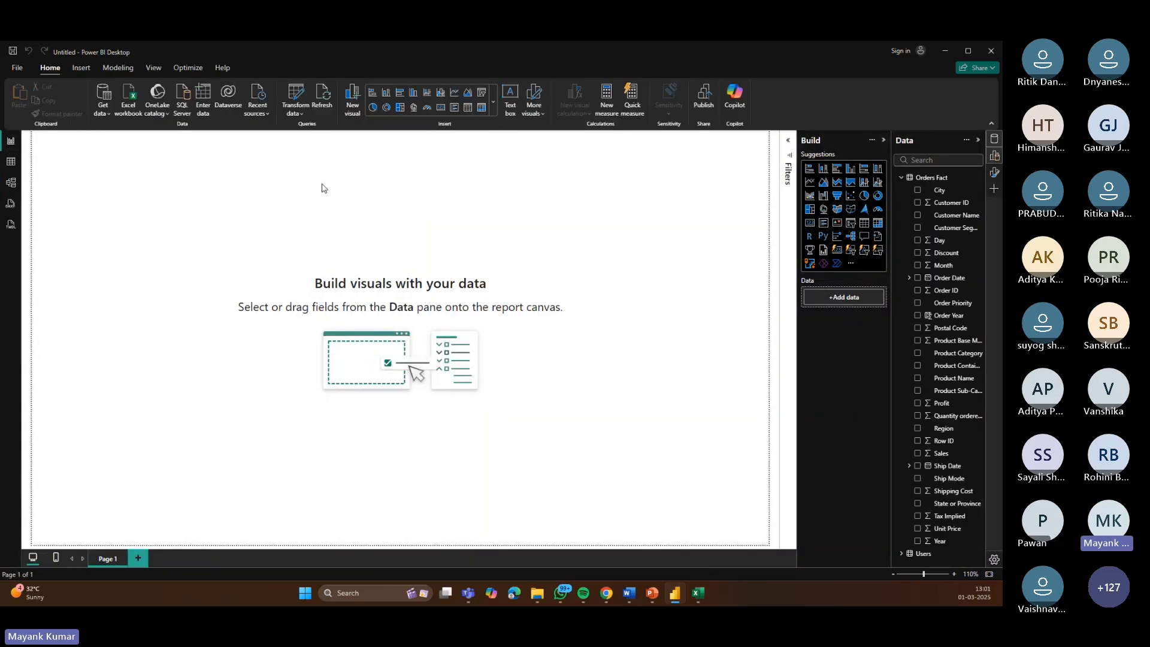
click(11, 182)
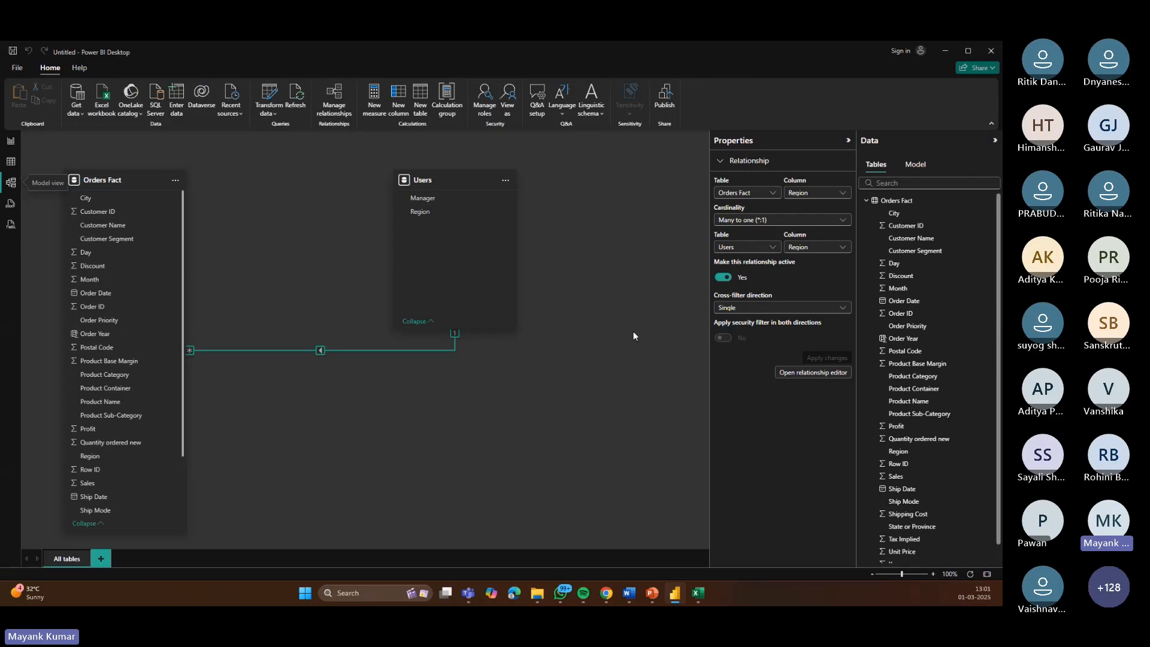
click(266, 349)
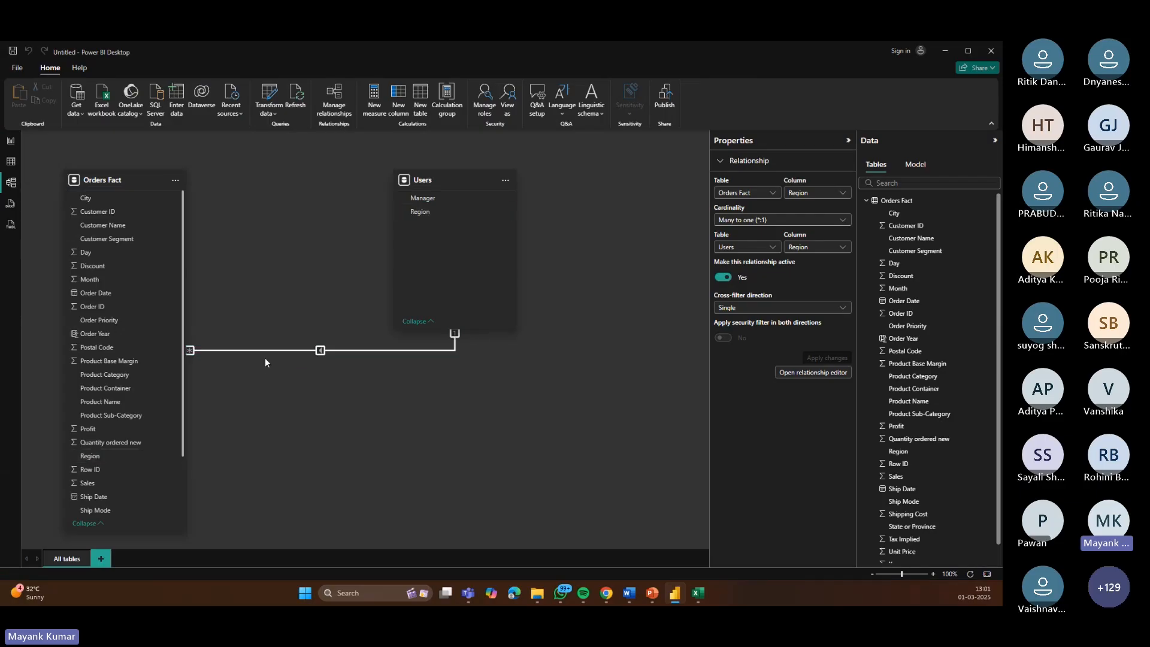
key(Delete)
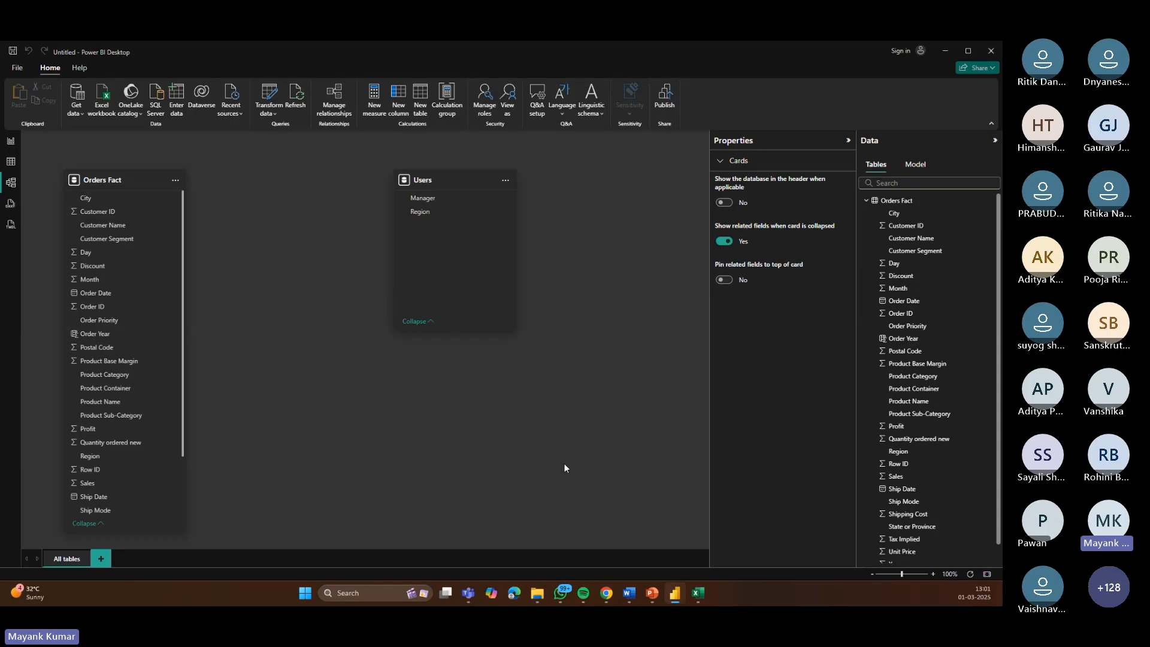
Step: Recreate the relationship by linking Users Region to Orders Fact Region and save it
drag(417, 214, 118, 457)
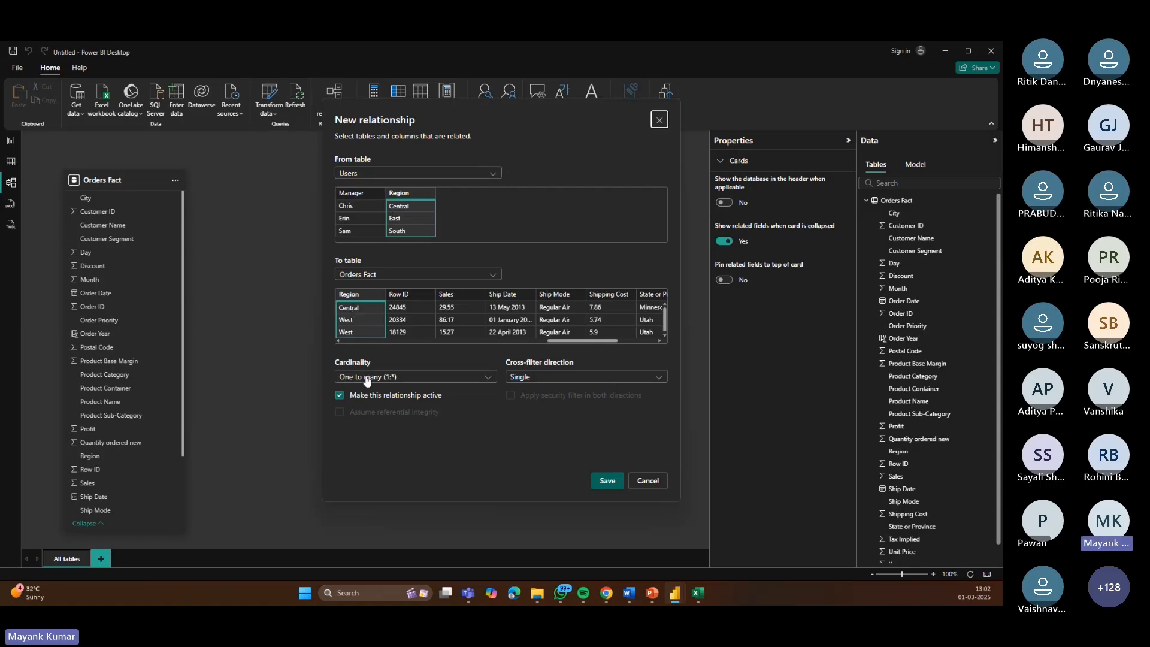
click(608, 480)
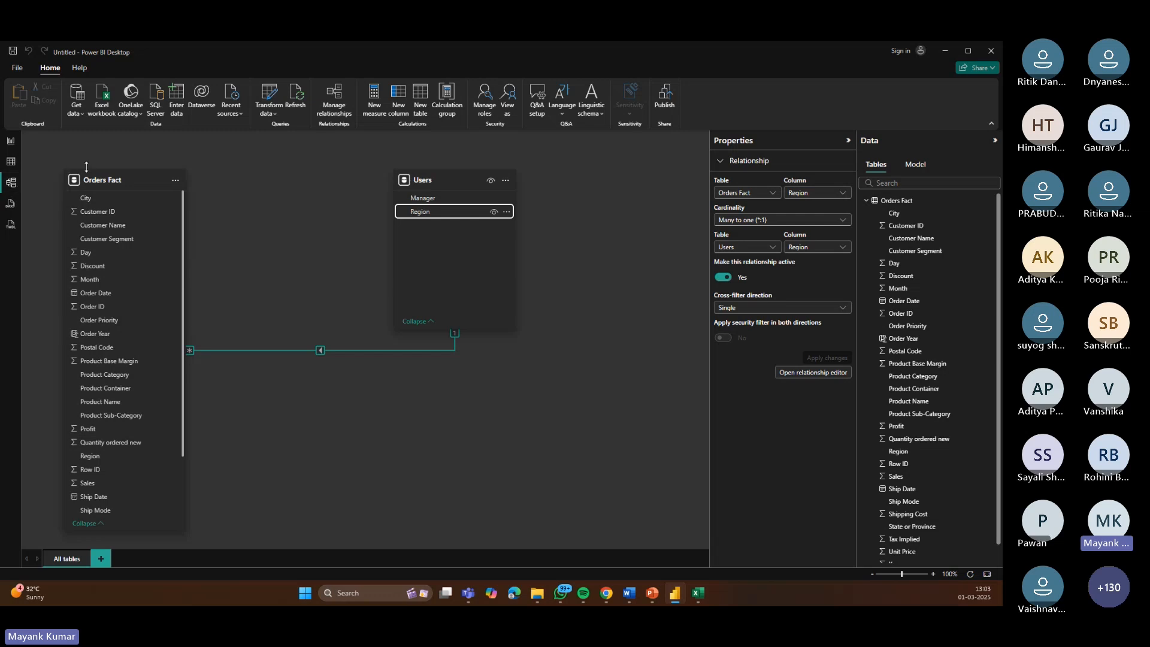
Step: Switch to the report view and look at the Users sheet in the workbook
click(17, 161)
click(10, 141)
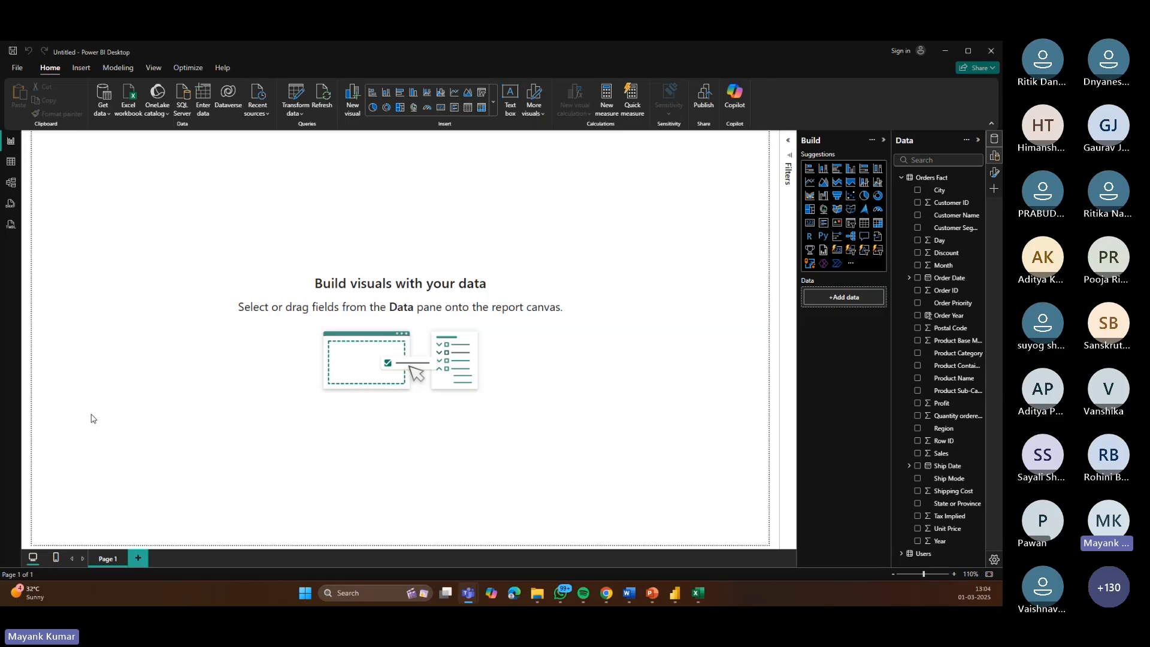
click(695, 594)
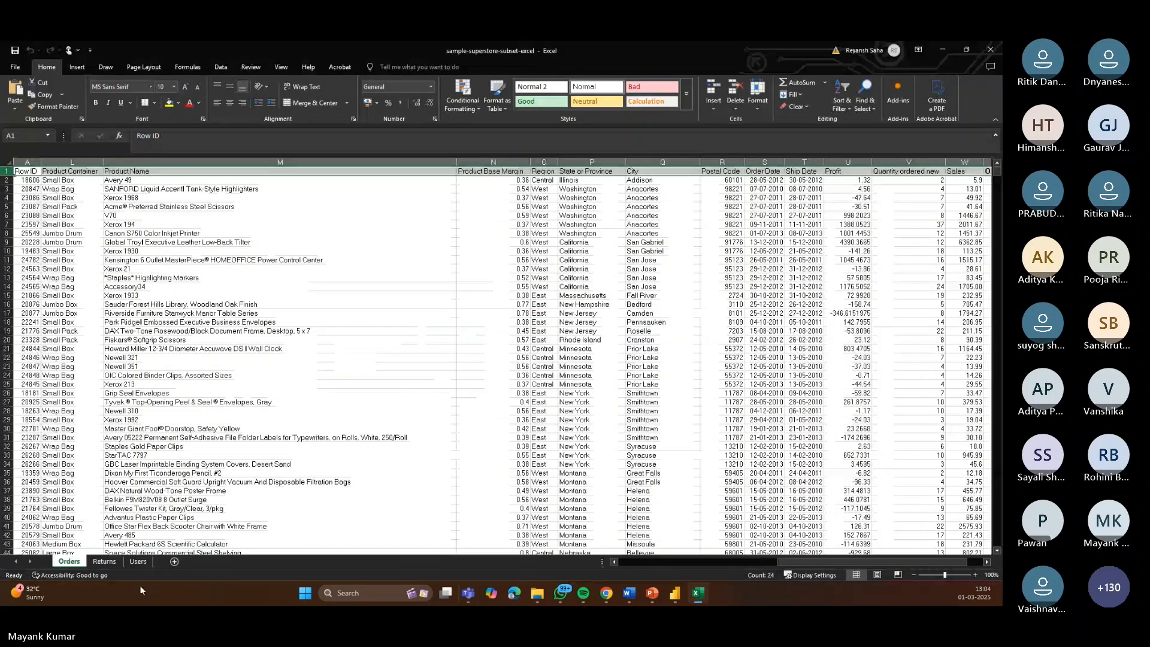
click(138, 561)
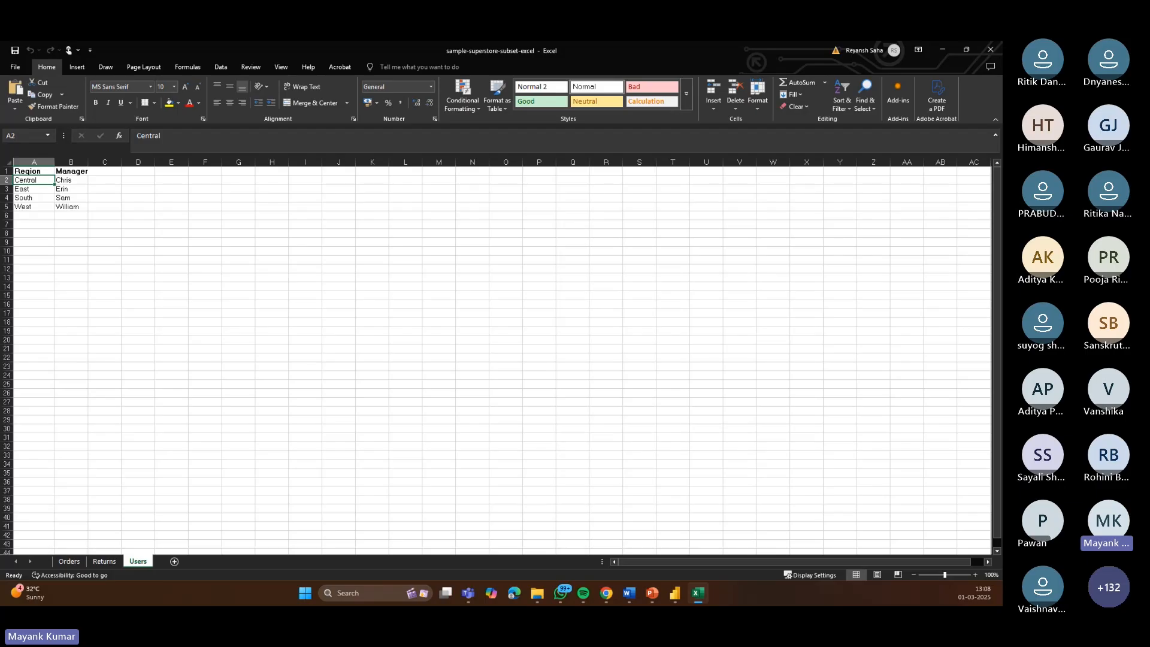
Step: Return to the model view and move the Orders Fact card slightly to the right
click(676, 599)
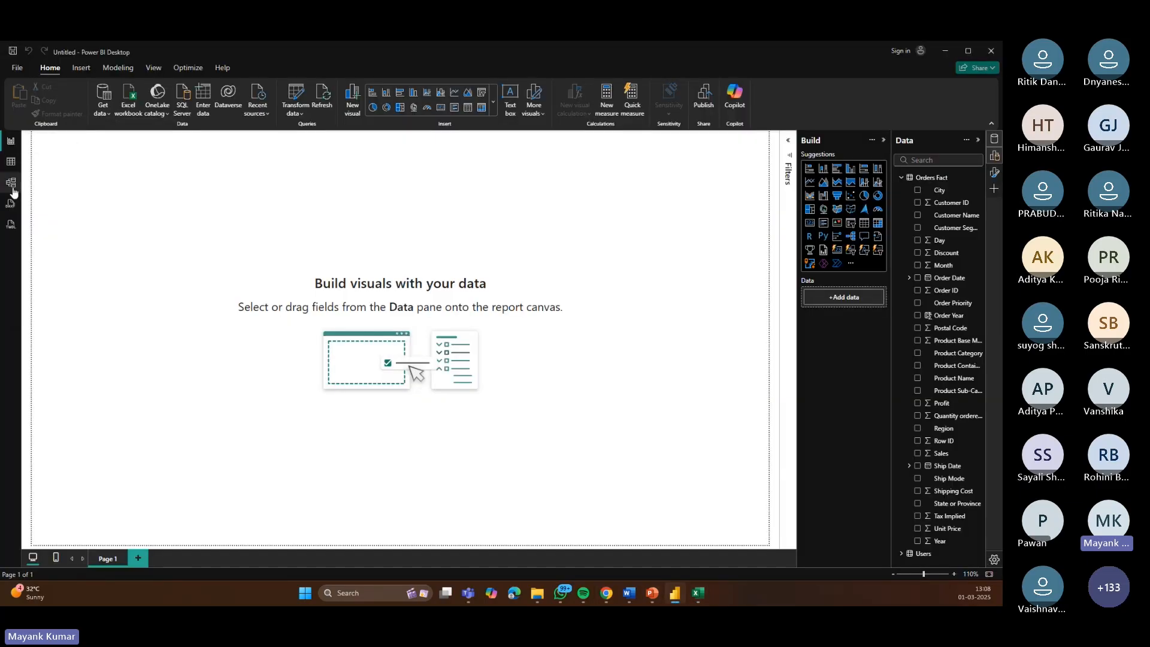
click(11, 184)
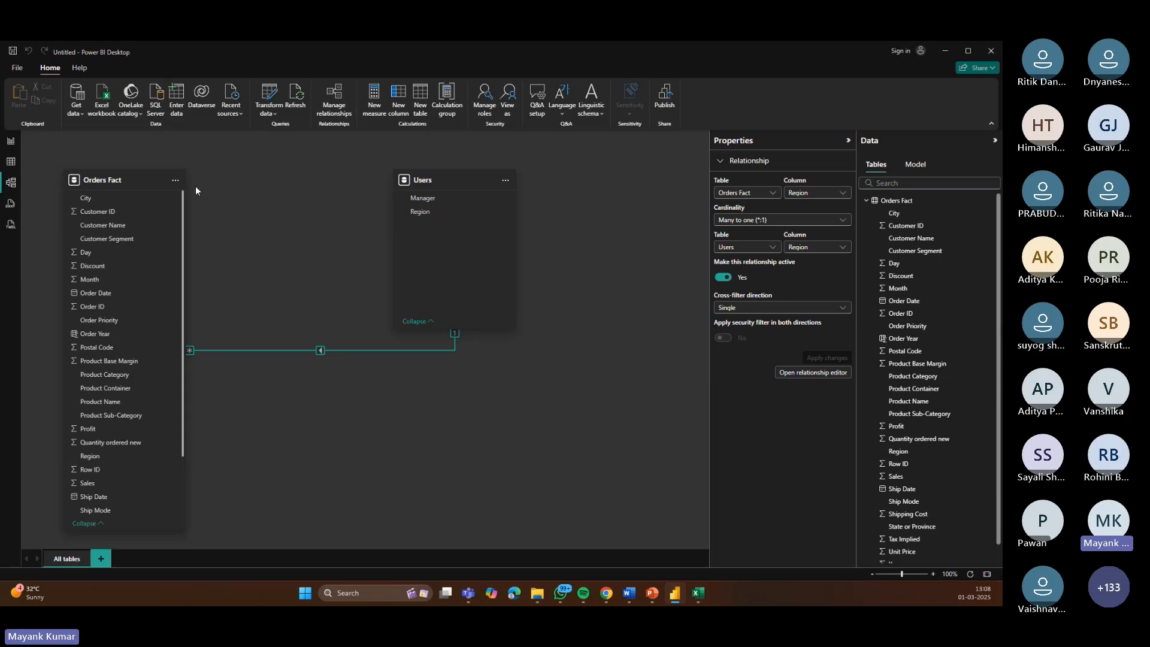
drag(129, 180, 242, 185)
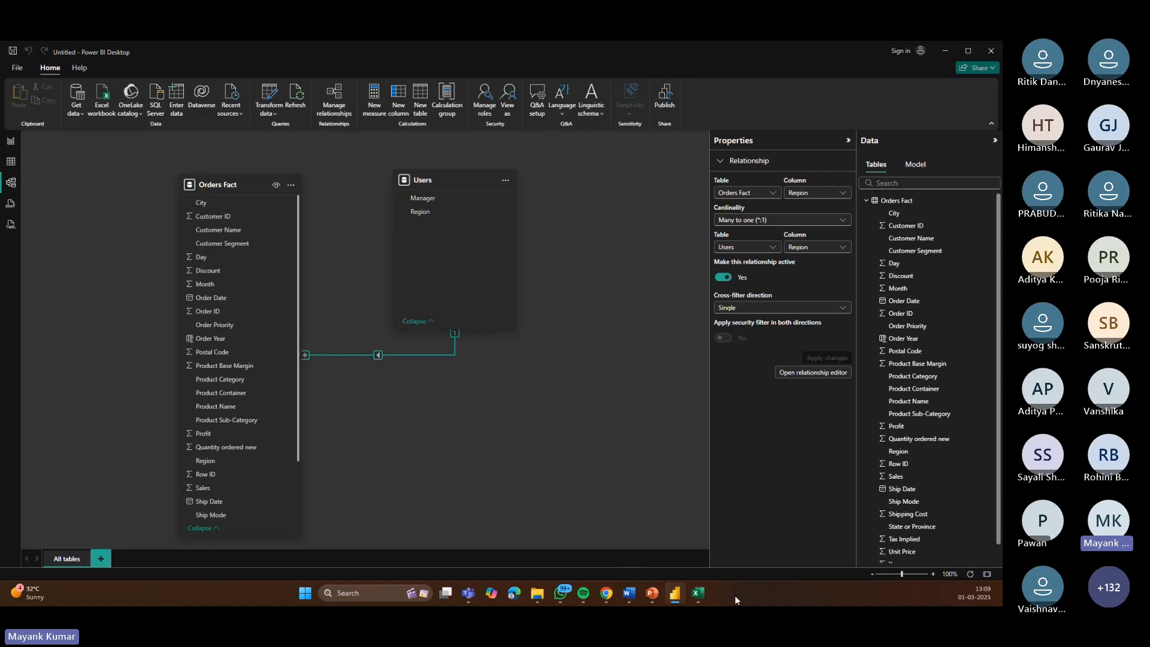
Step: Look at the Orders sheet in the workbook and return to Power BI
click(699, 593)
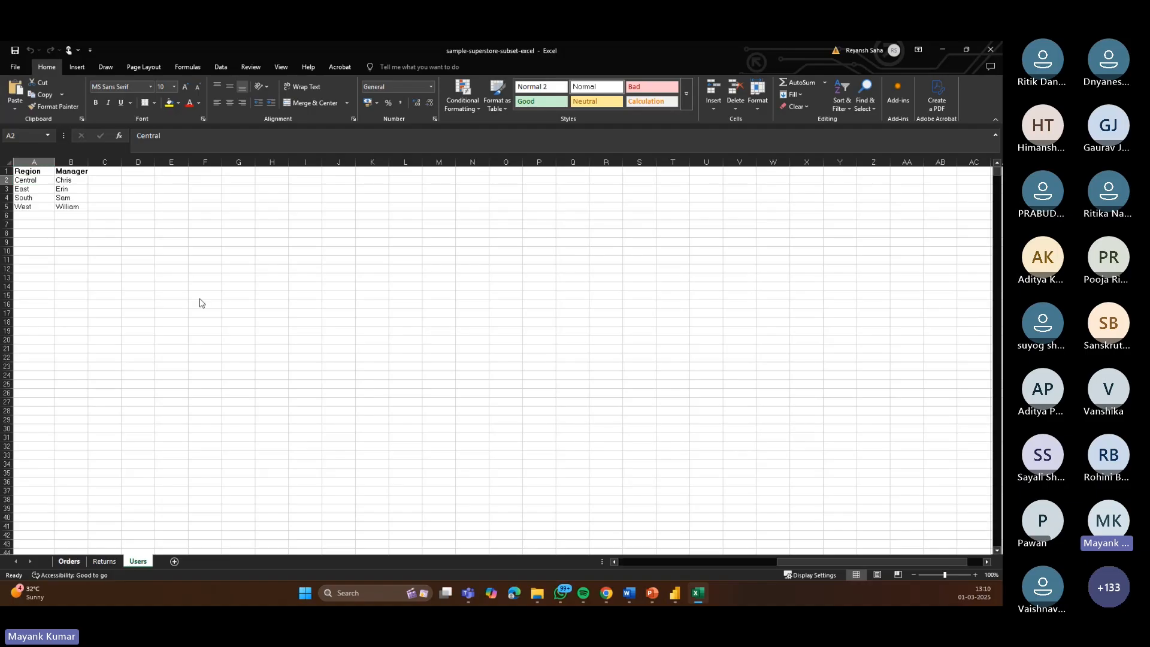
key(ctrl+Page_Up)
key(ctrl+Page_Up)
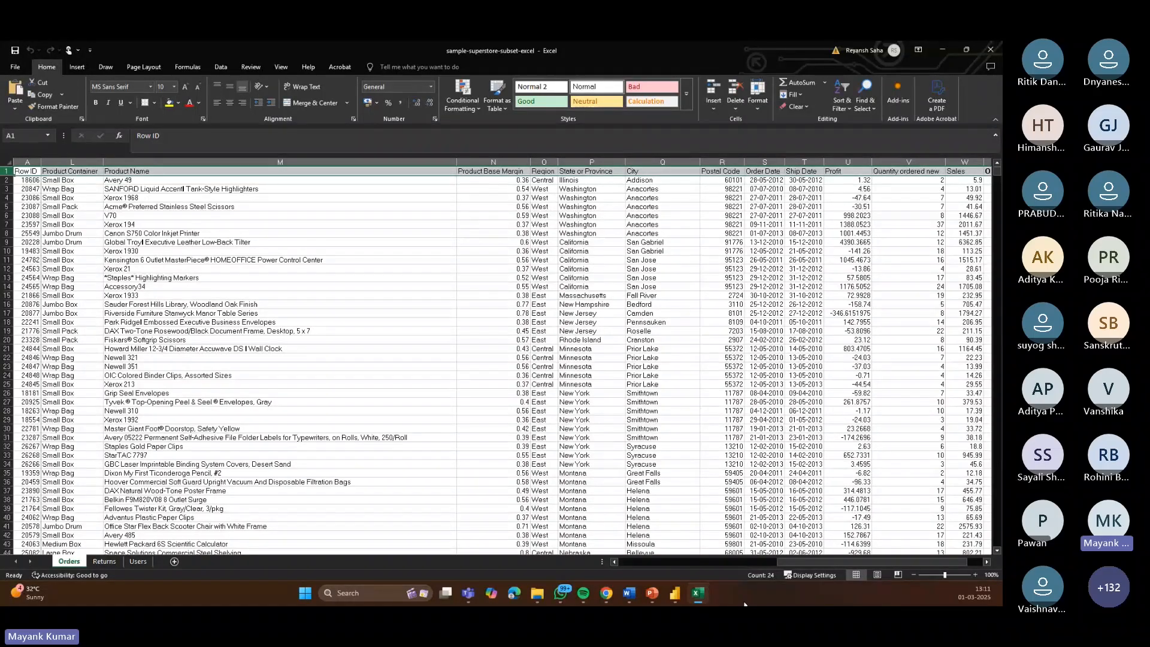
click(676, 593)
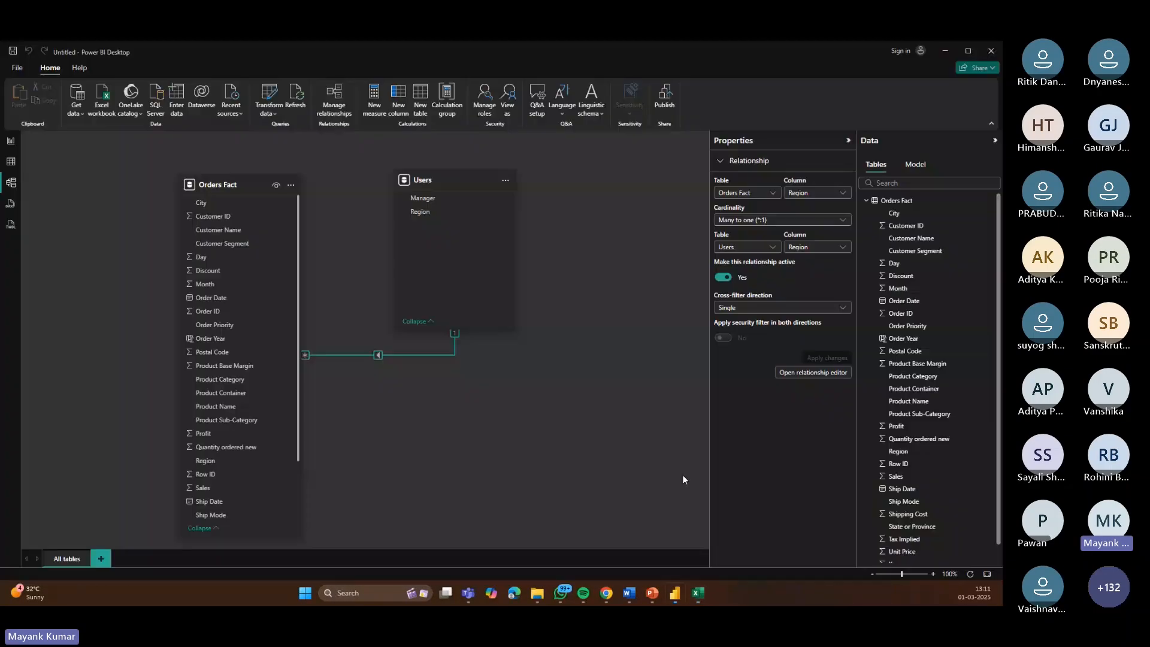
Step: On the report page, build a visual from the Region, Sales and Tax Implied fields
click(13, 146)
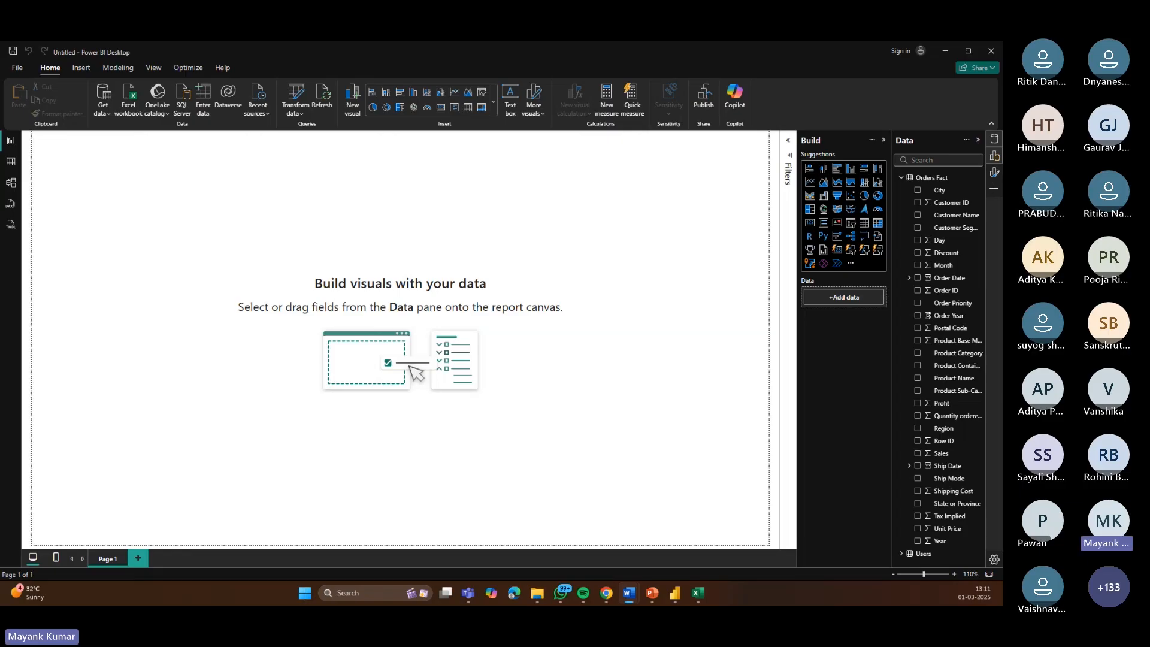
key(alt+Tab)
click(918, 429)
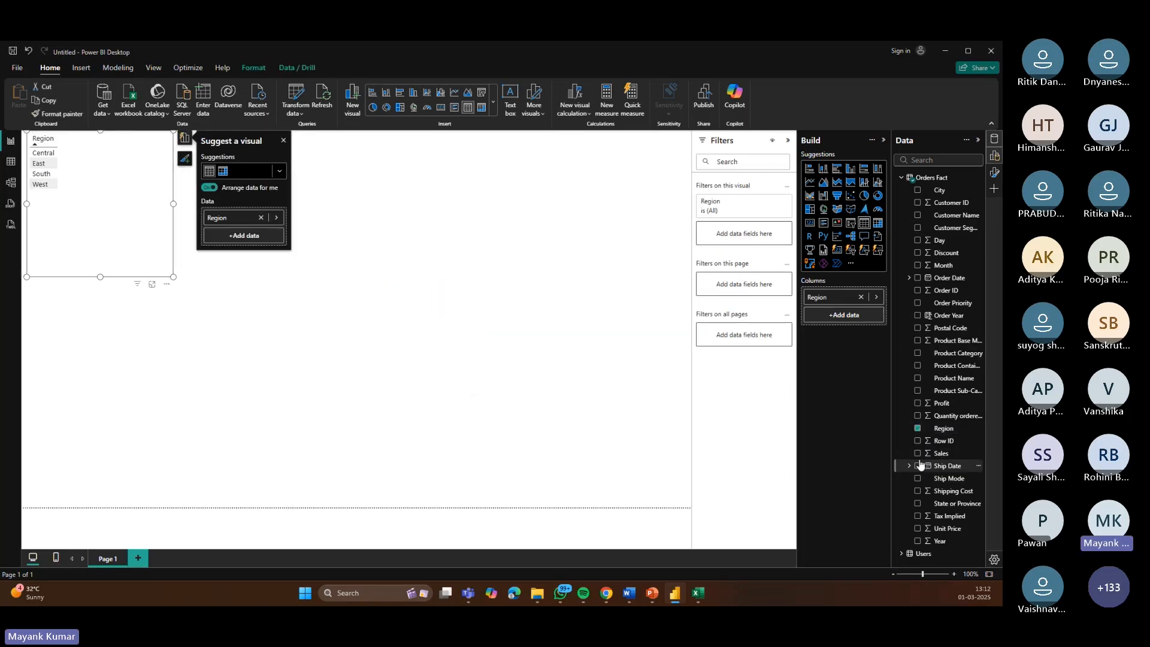
click(918, 453)
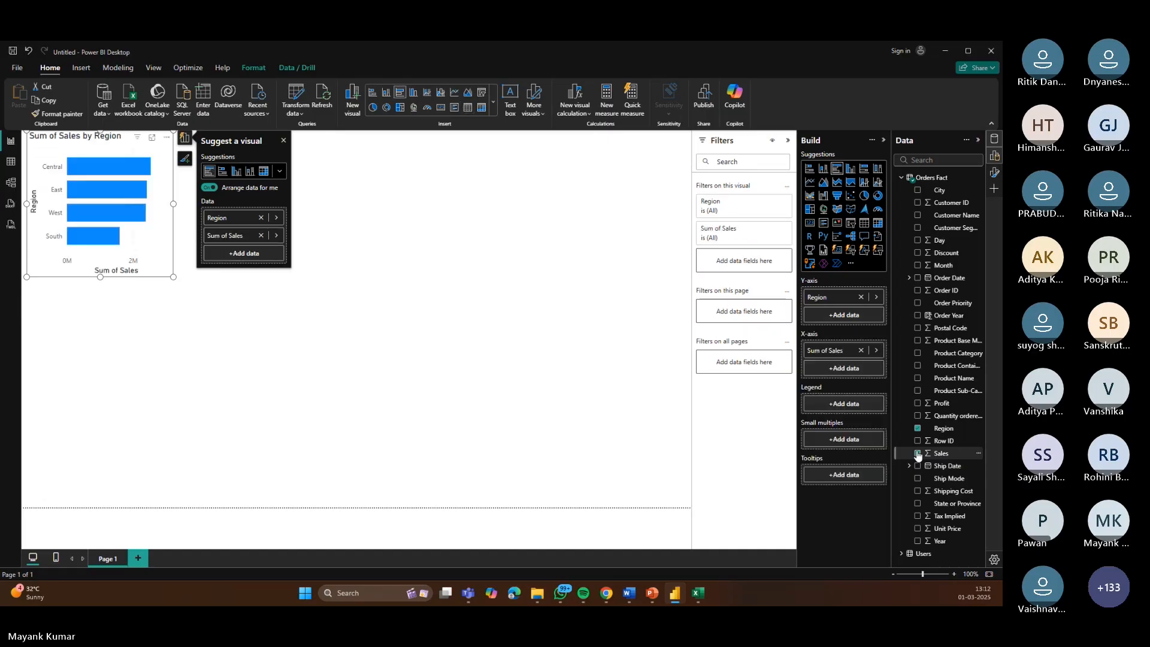
click(918, 516)
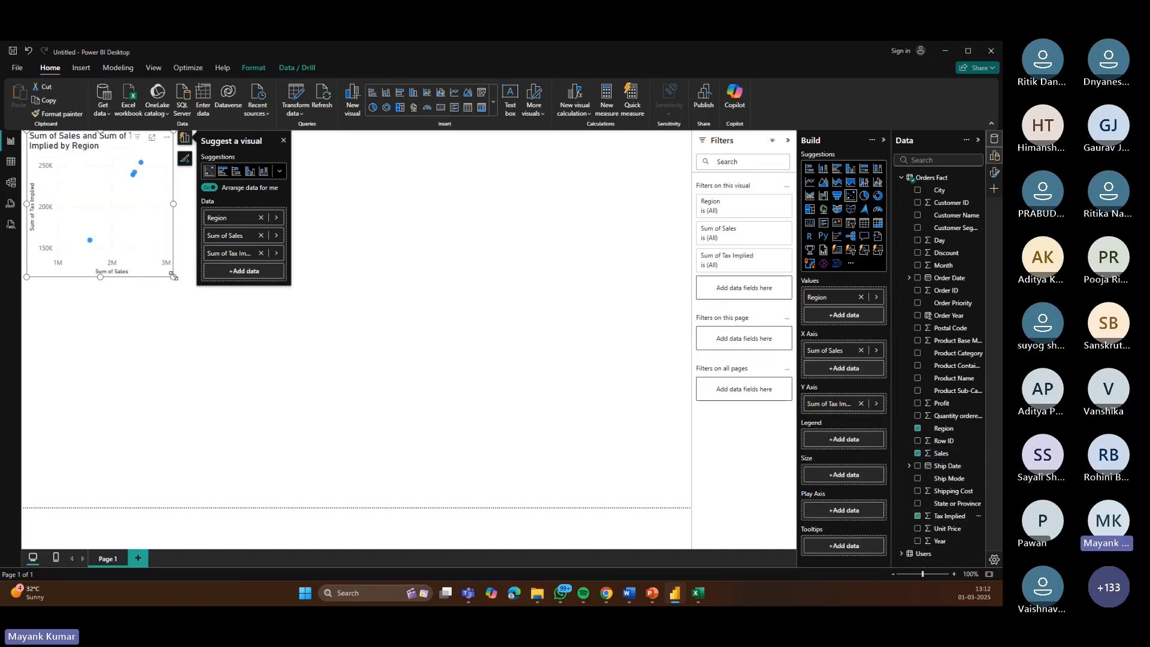
Step: Enlarge the visual across the canvas and change it to a clustered column chart
drag(173, 276, 531, 413)
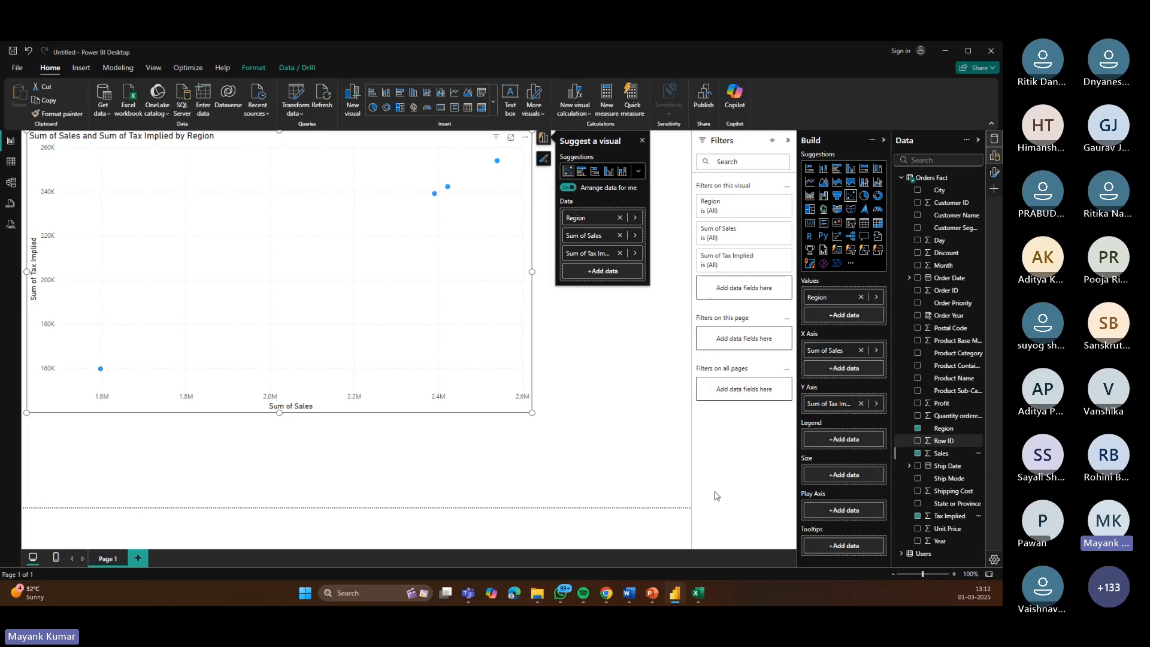
drag(532, 413, 483, 411)
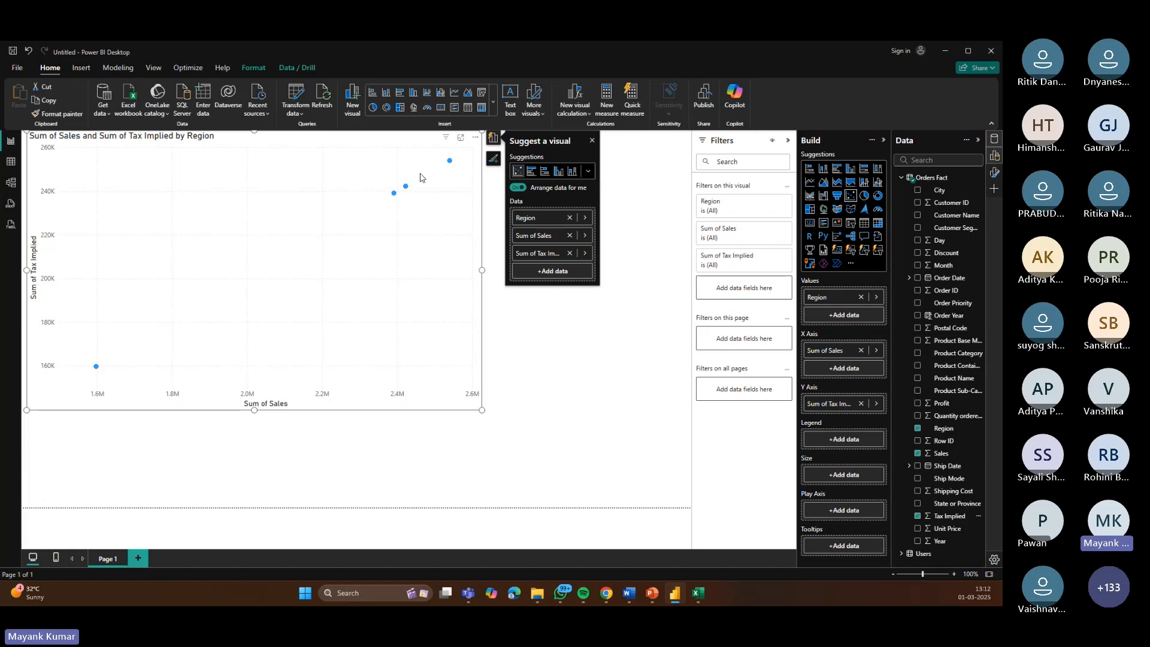
click(809, 170)
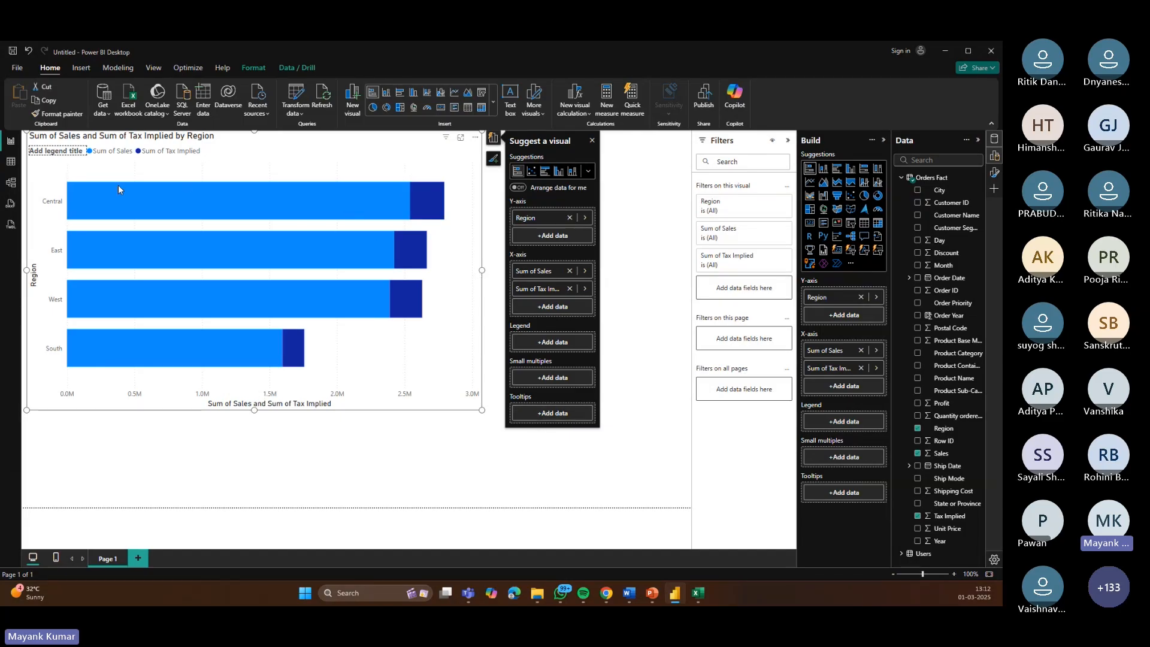
mouse_move(118, 186)
click(851, 169)
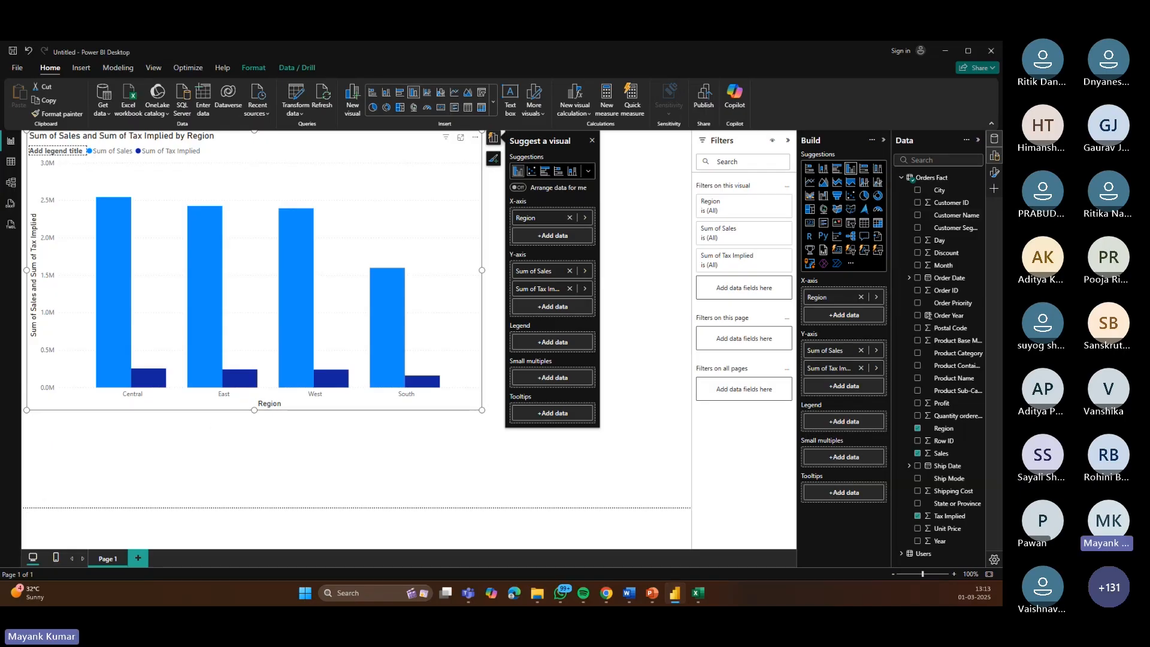
click(626, 303)
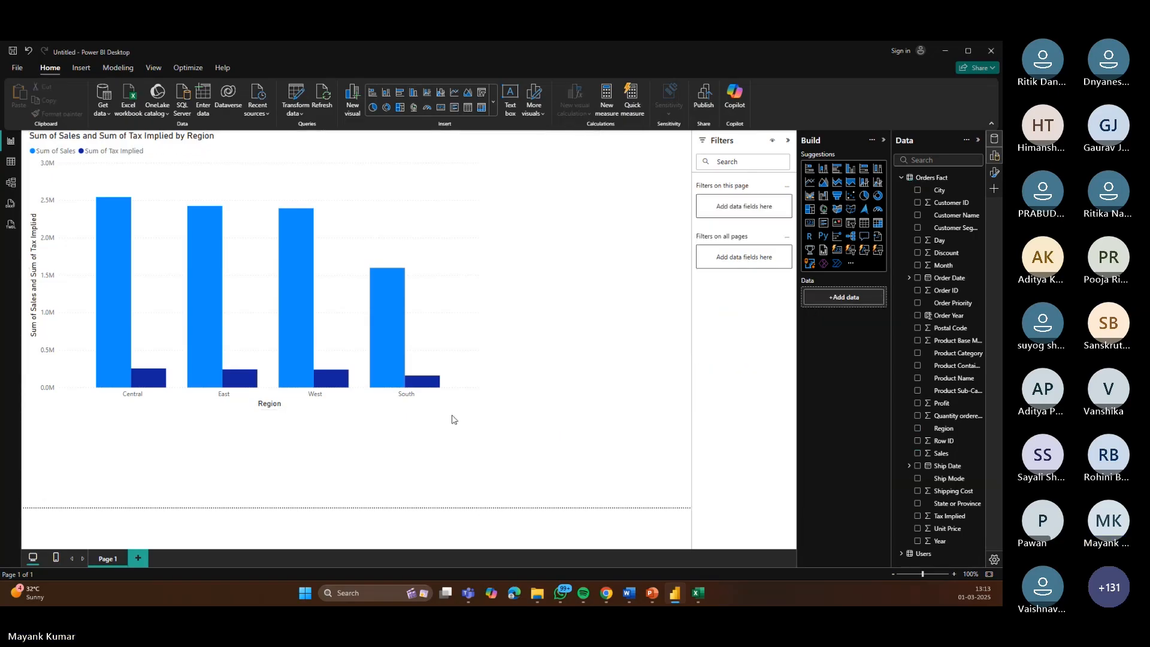
click(462, 154)
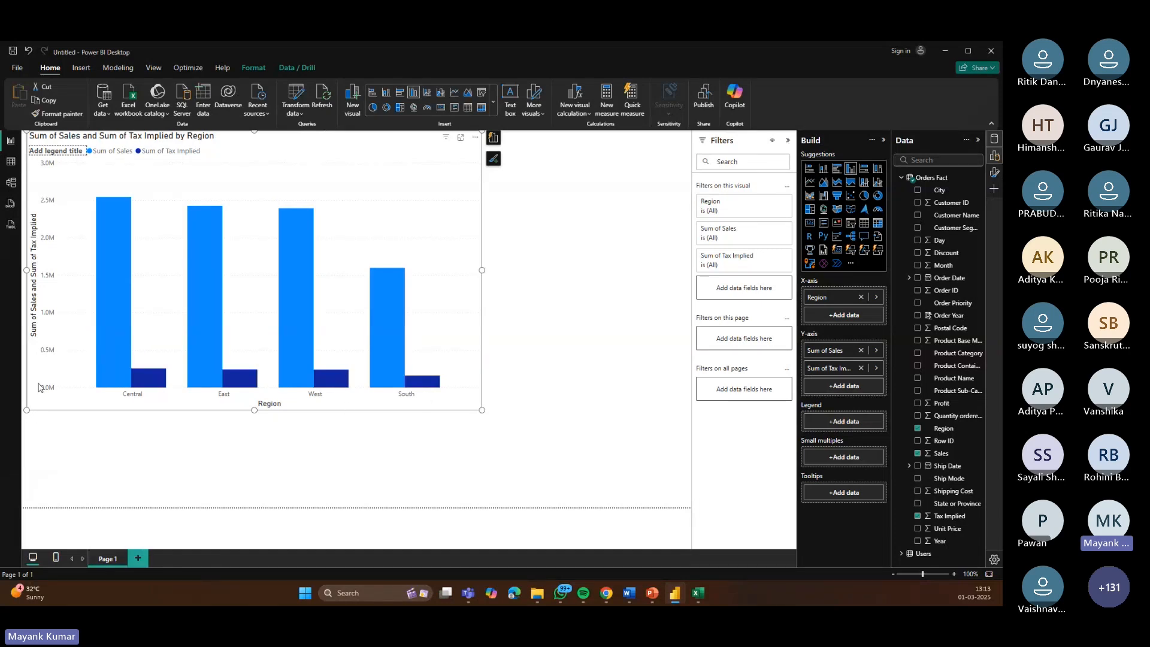
click(628, 385)
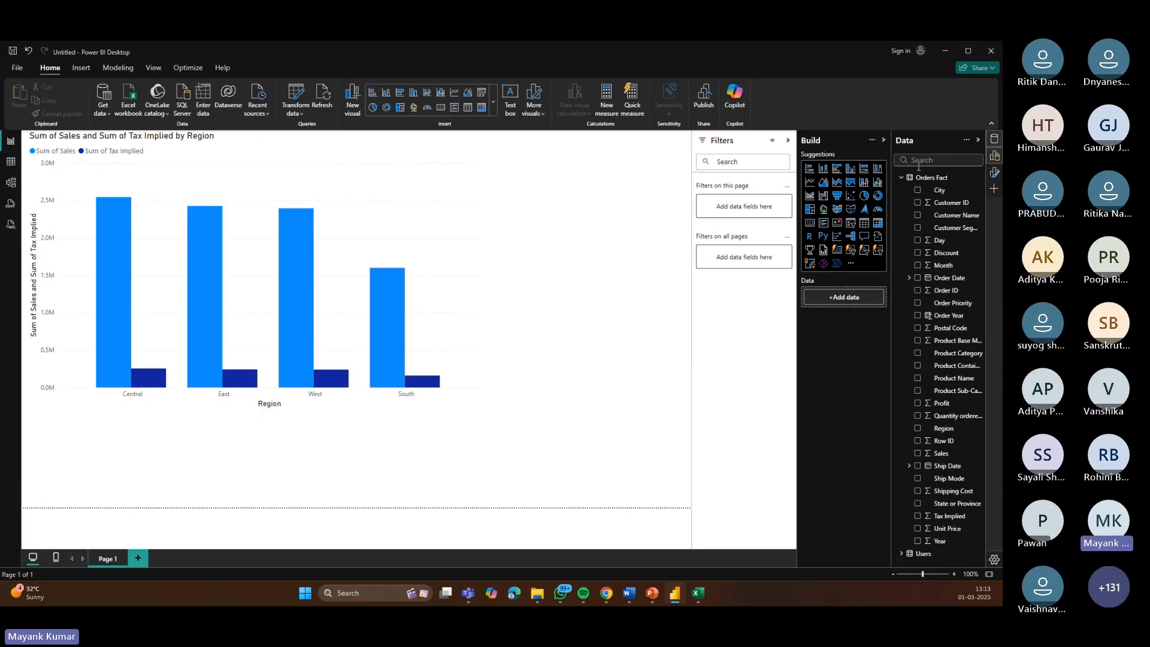
click(883, 141)
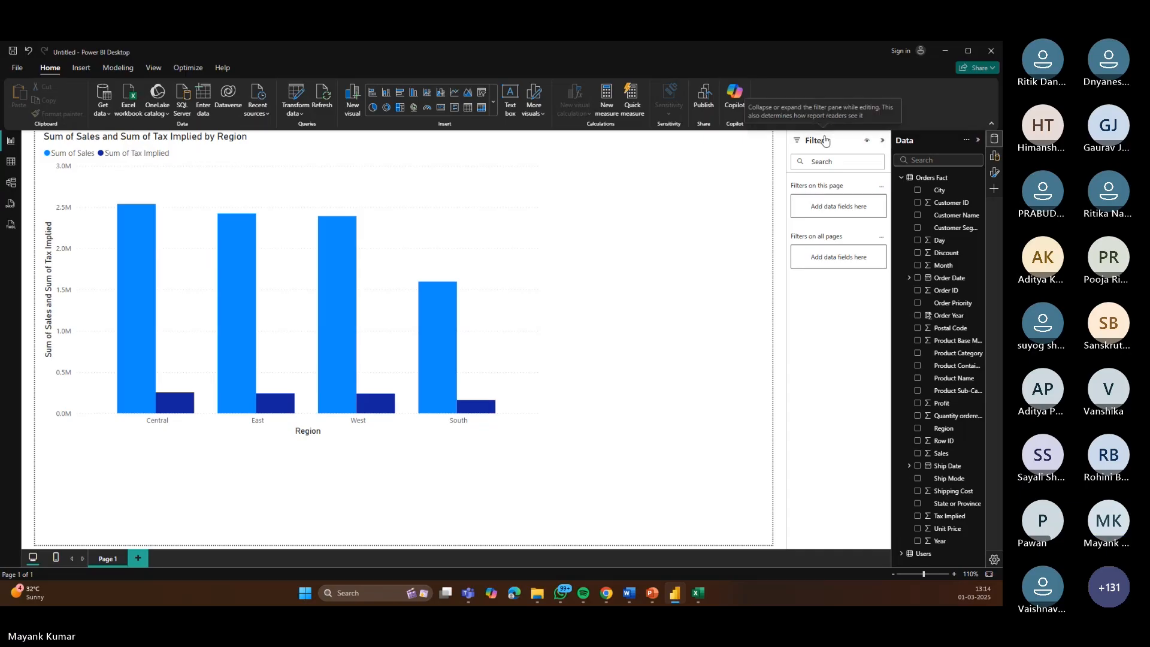
click(882, 140)
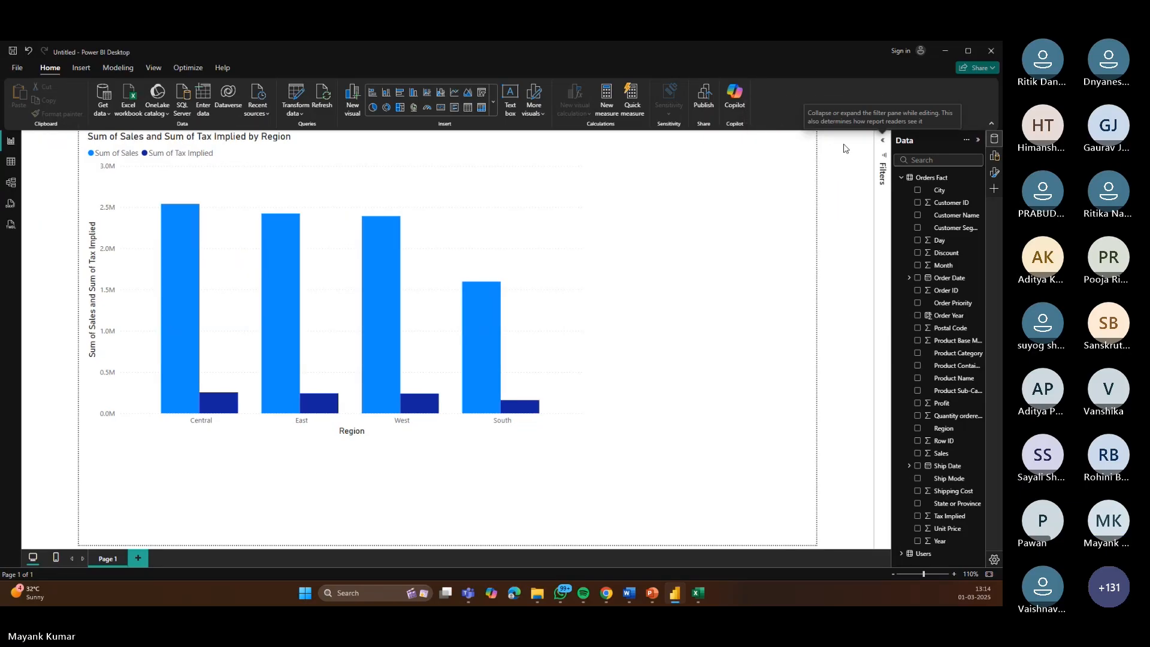
click(884, 142)
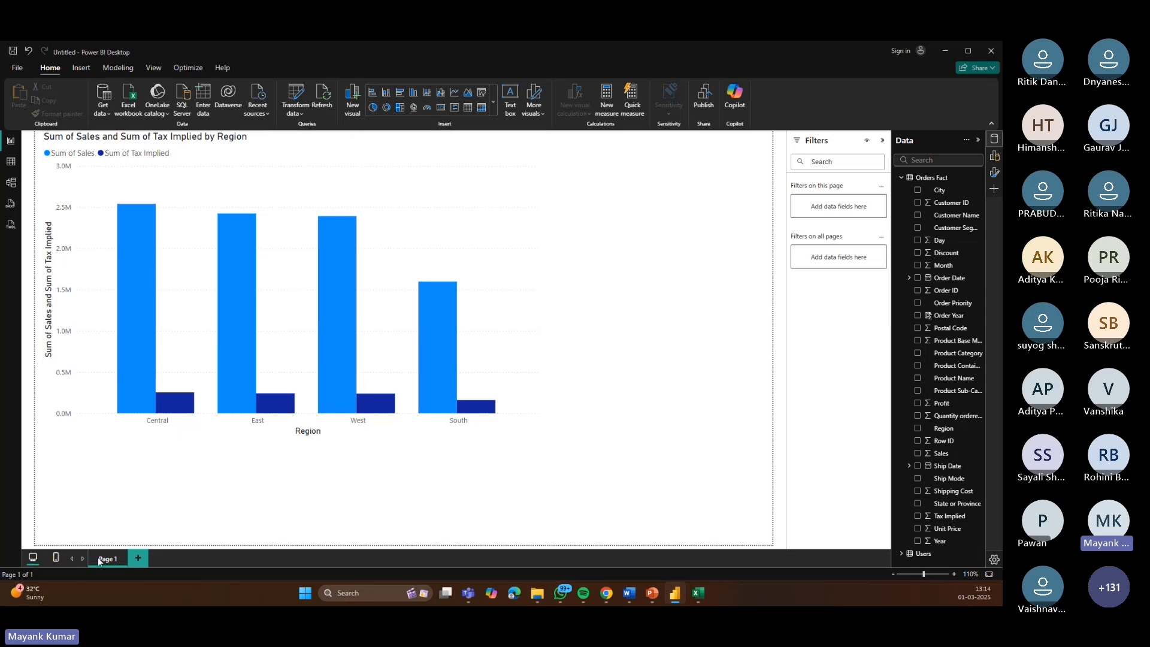
Step: Add a second report page, briefly add and remove the Month field, and open the field search
click(139, 560)
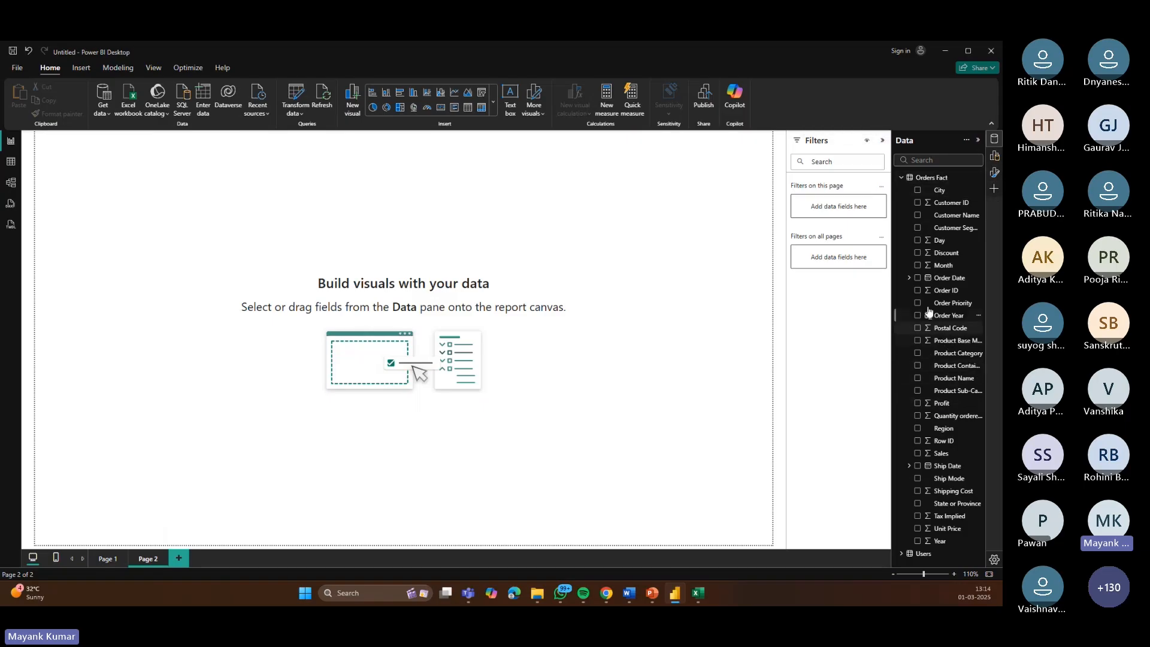
click(918, 266)
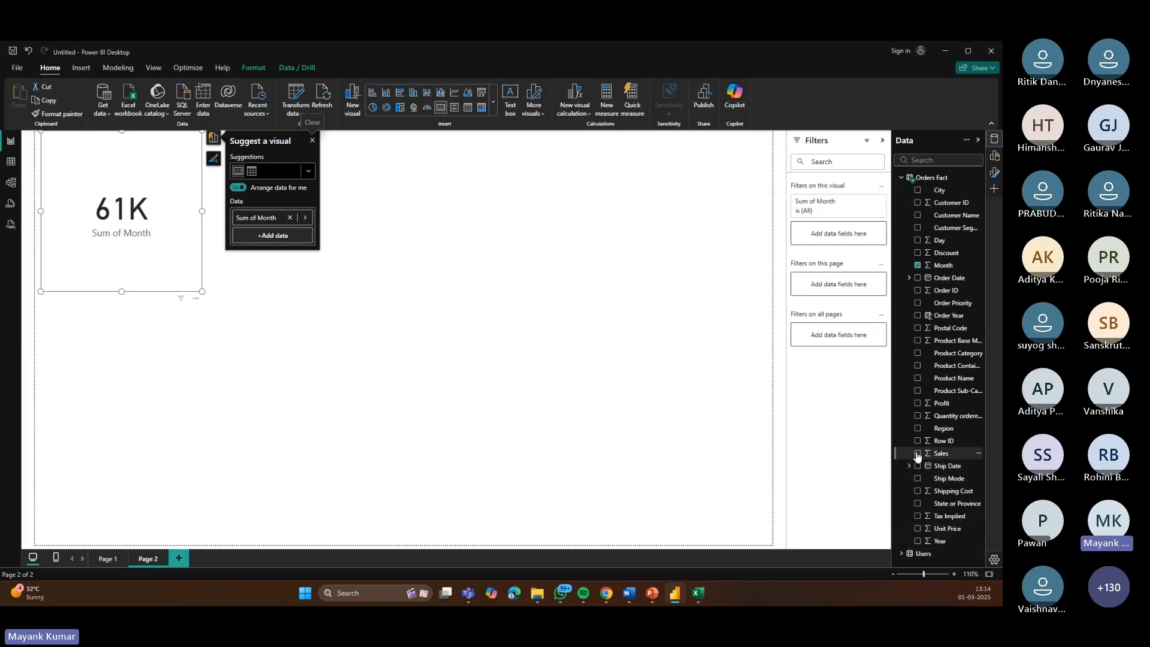
click(919, 266)
click(925, 159)
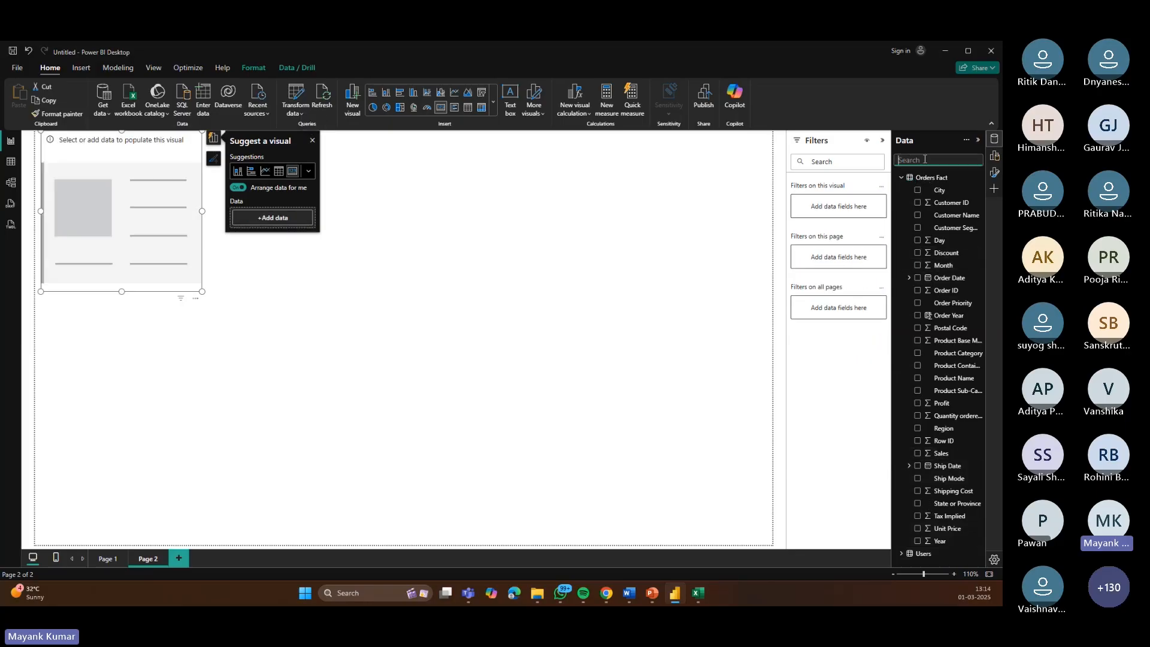
Step: On the new page, build a visual from the Order Date Year and Sales fields using the field search
text(Year)
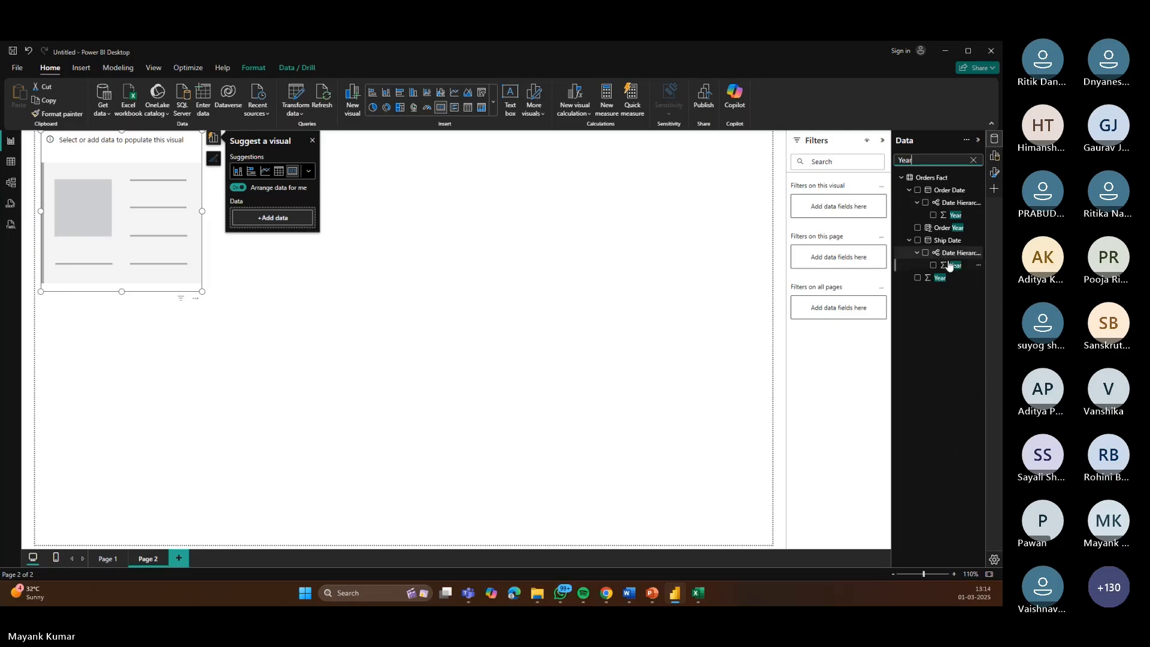
click(934, 215)
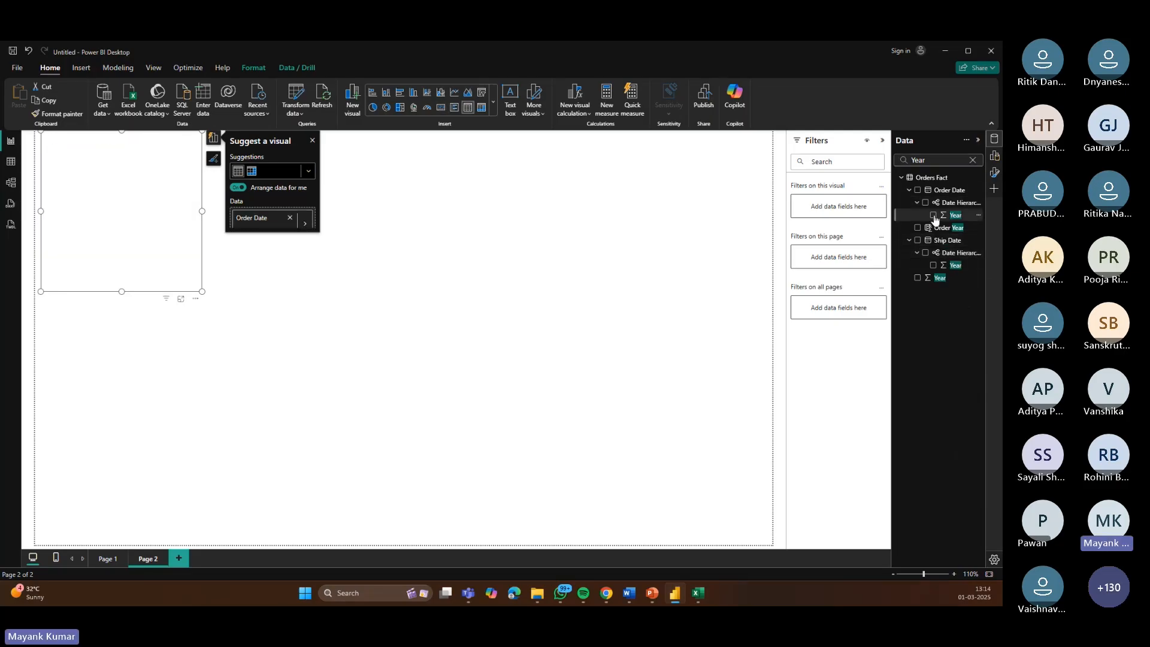
click(973, 160)
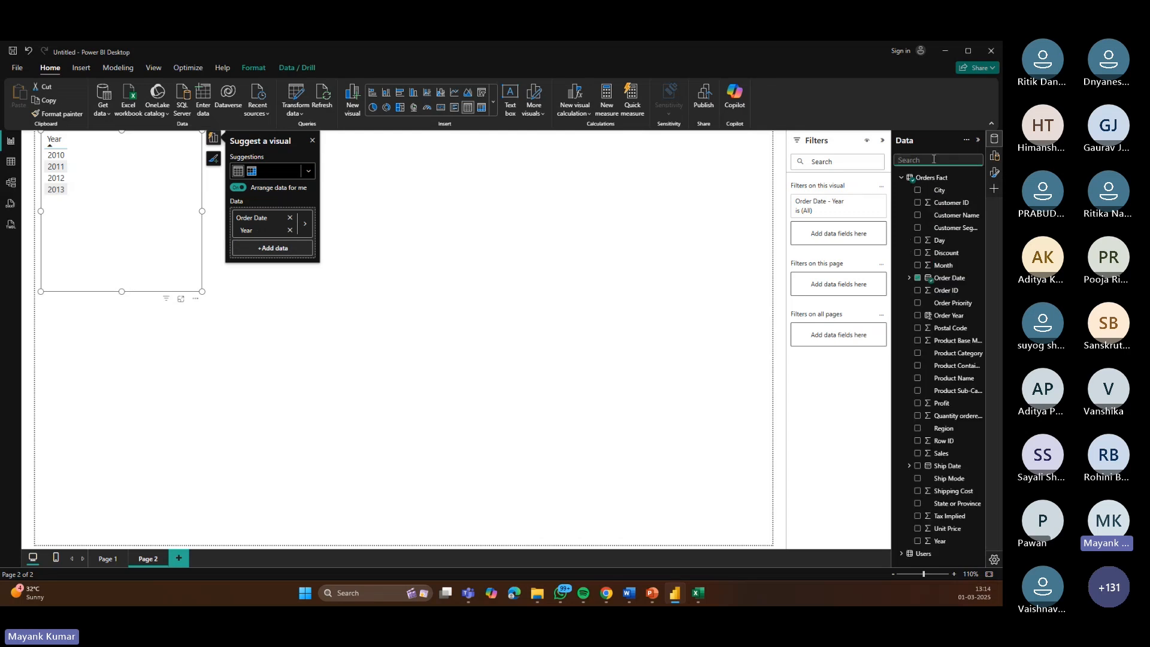
text(sales)
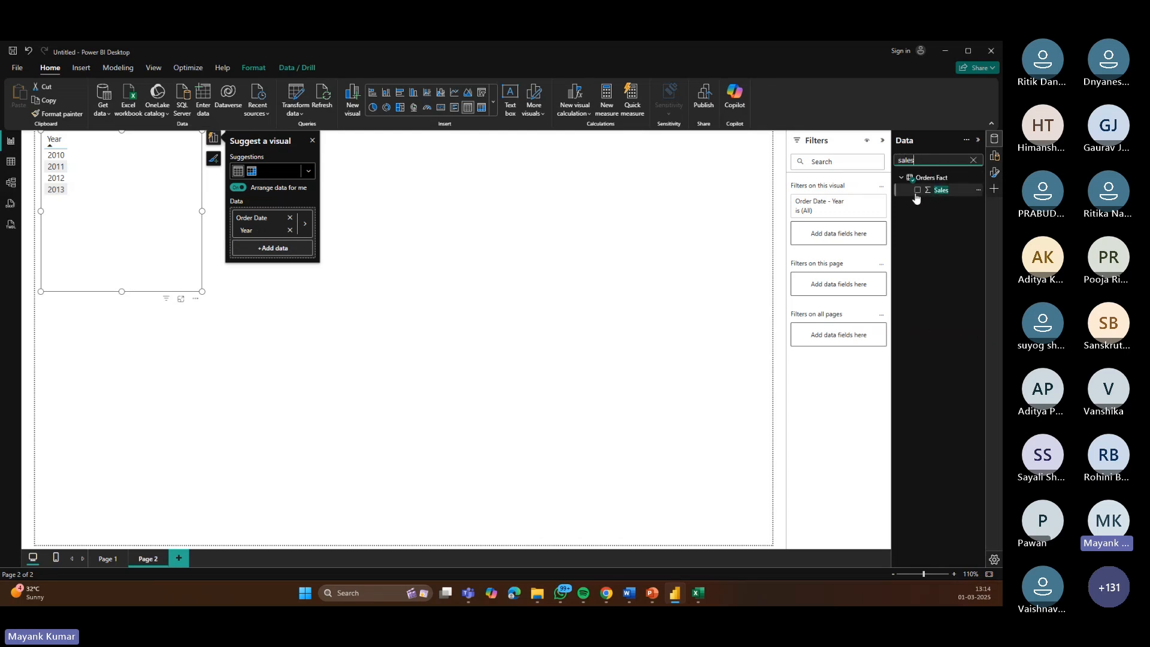
click(917, 190)
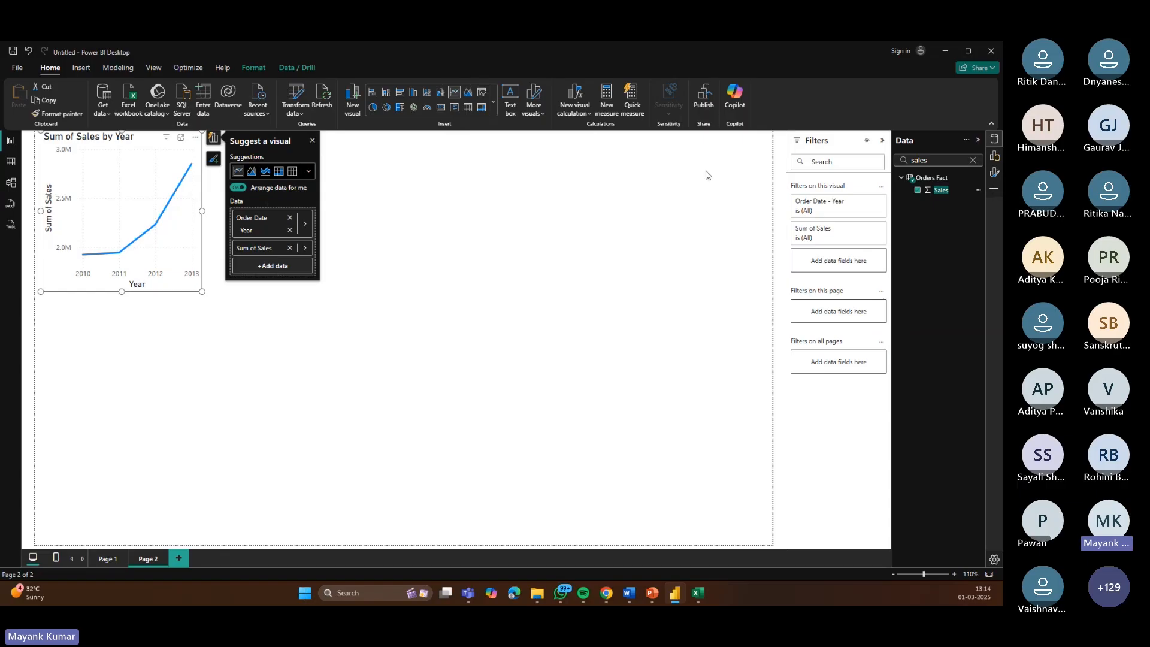
Step: Widen the visual across the canvas and add the Discount field to it
drag(202, 210, 468, 211)
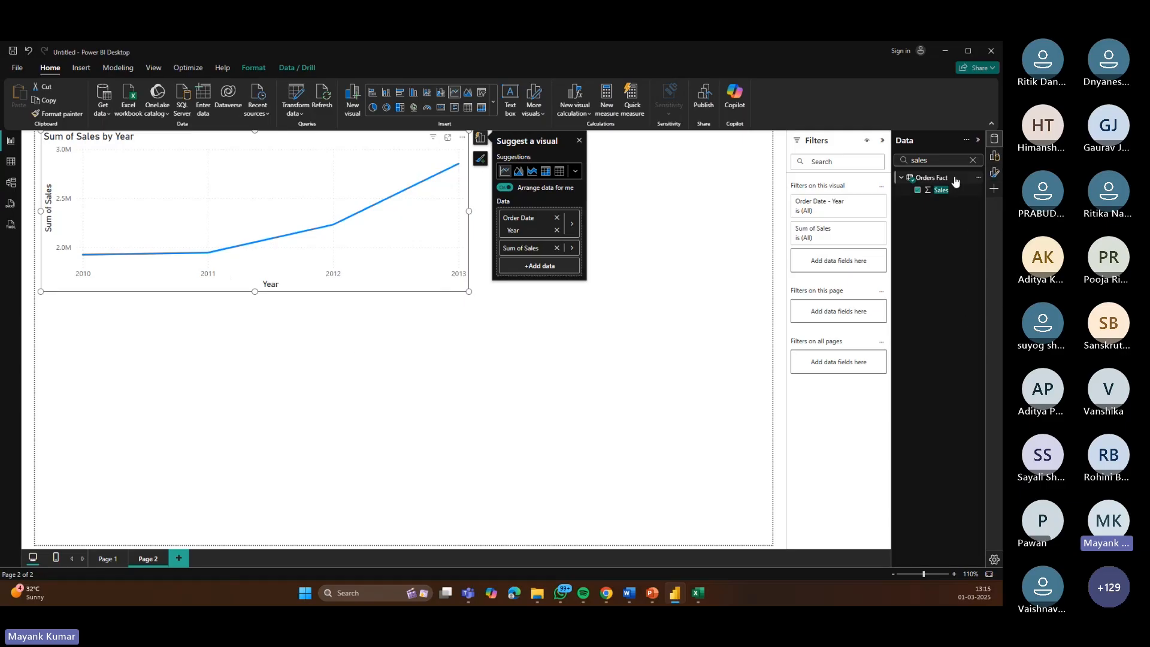
click(973, 160)
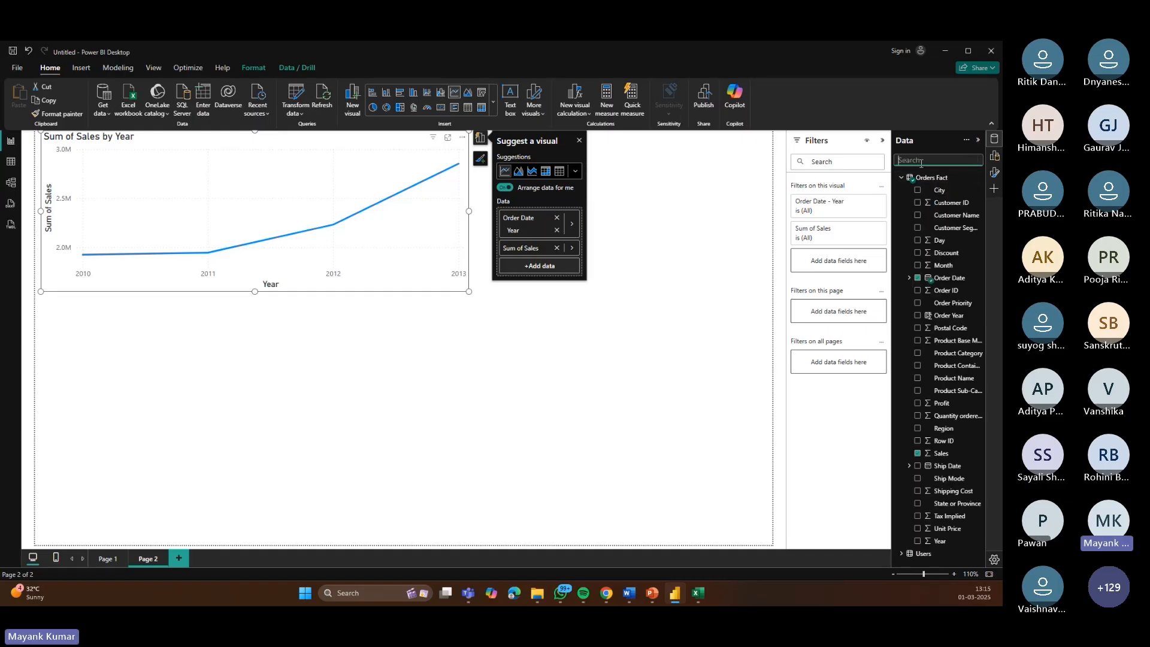
text(dis)
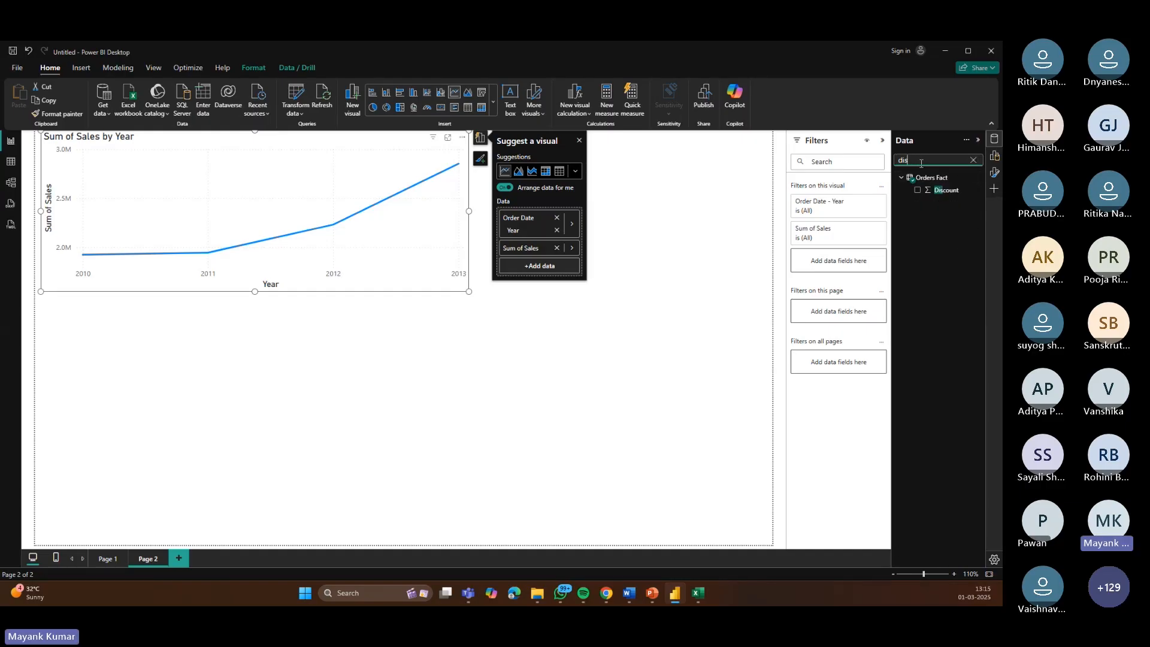
click(918, 190)
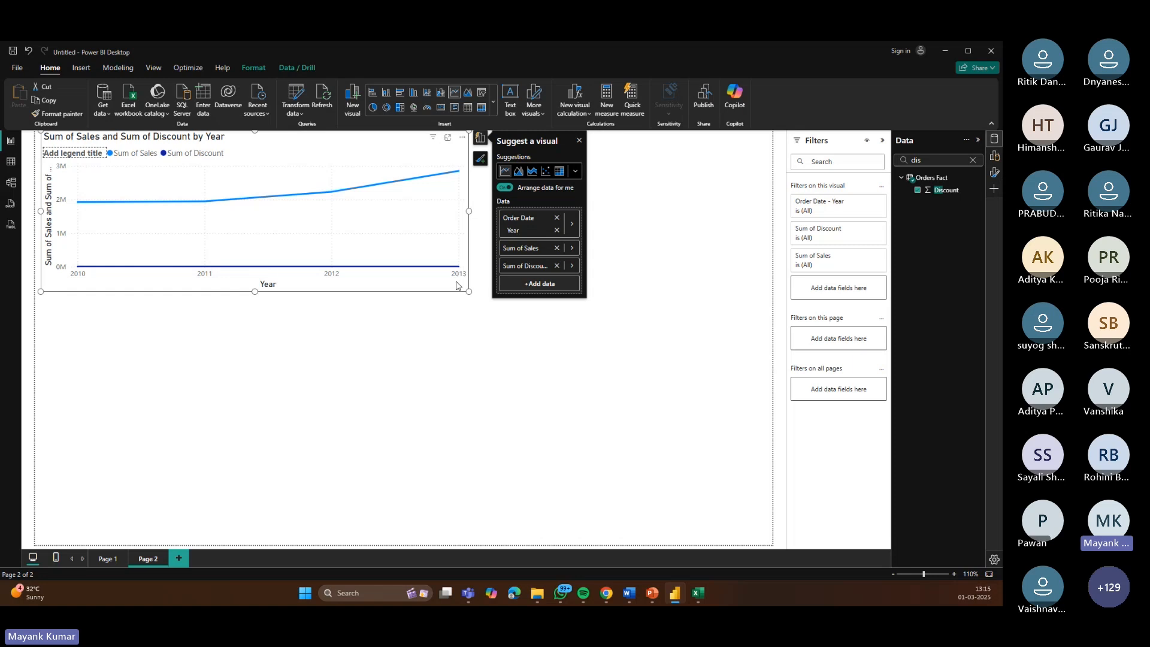
Step: Change the visual to a clustered column chart and open its format settings
click(995, 157)
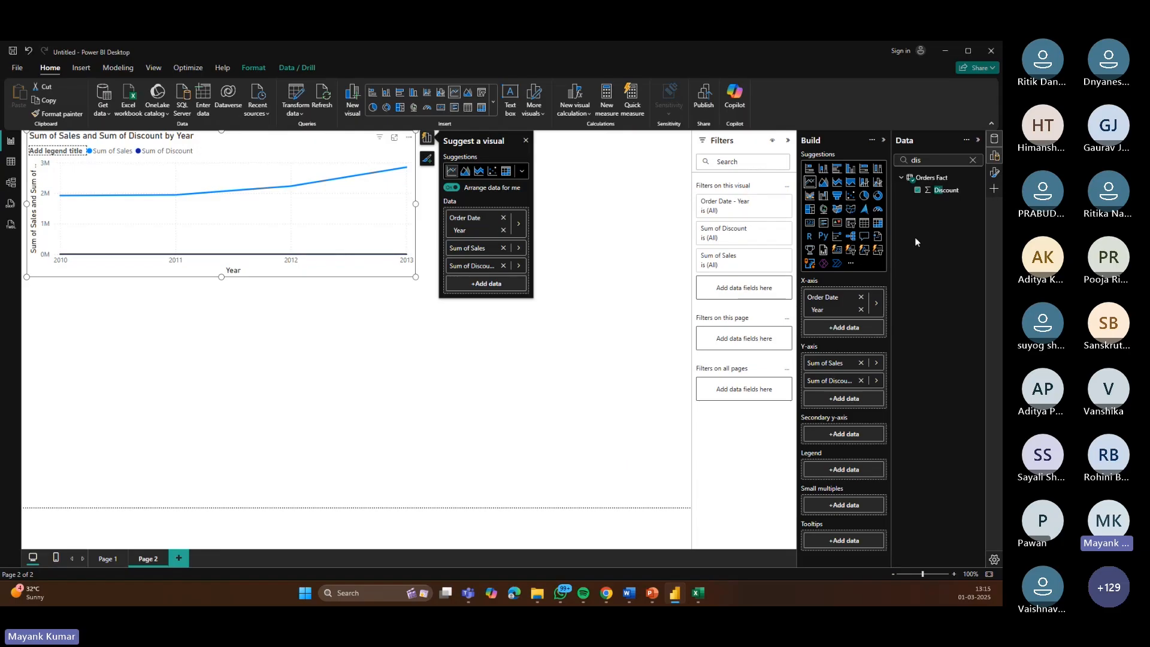
click(869, 184)
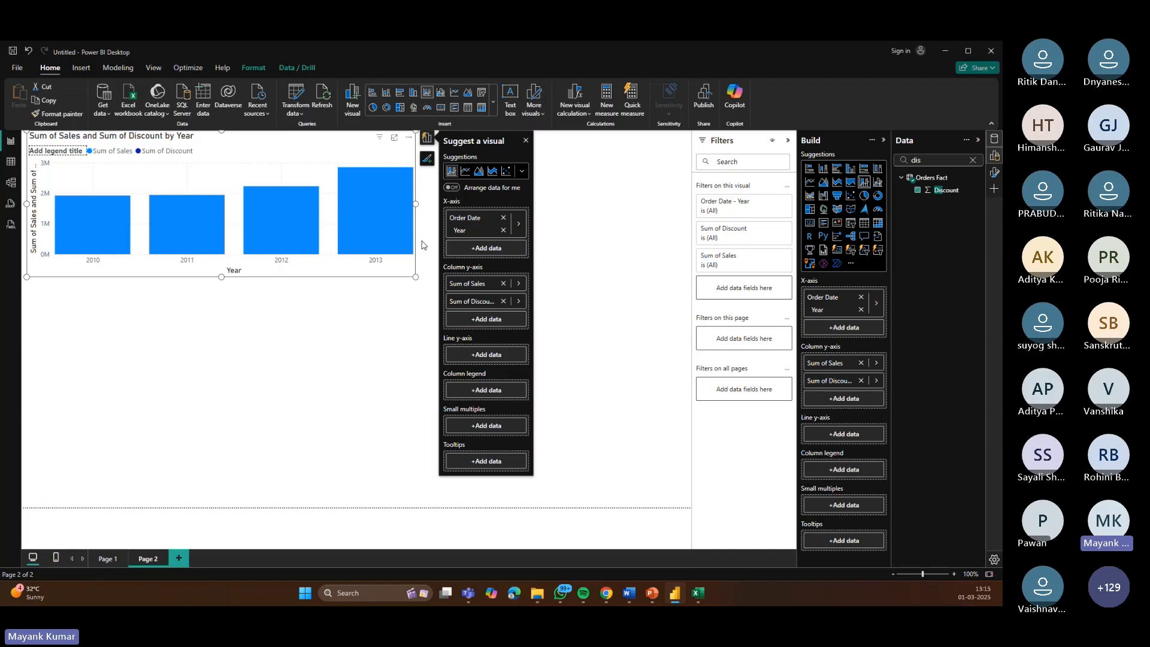
mouse_move(97, 219)
click(873, 142)
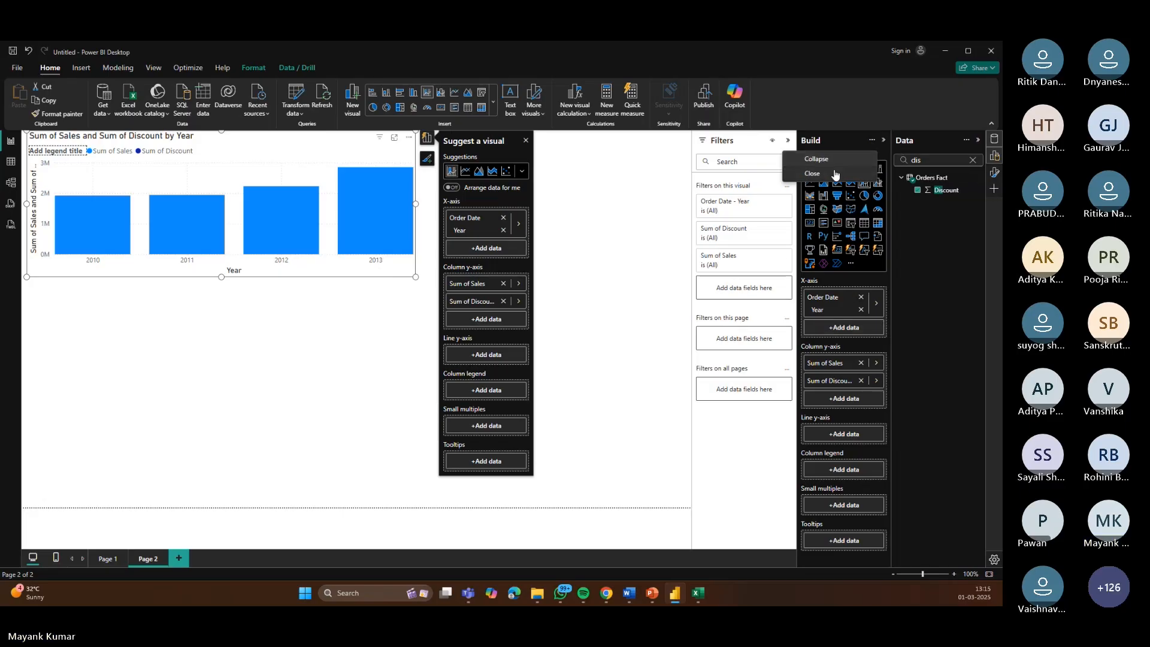
click(853, 142)
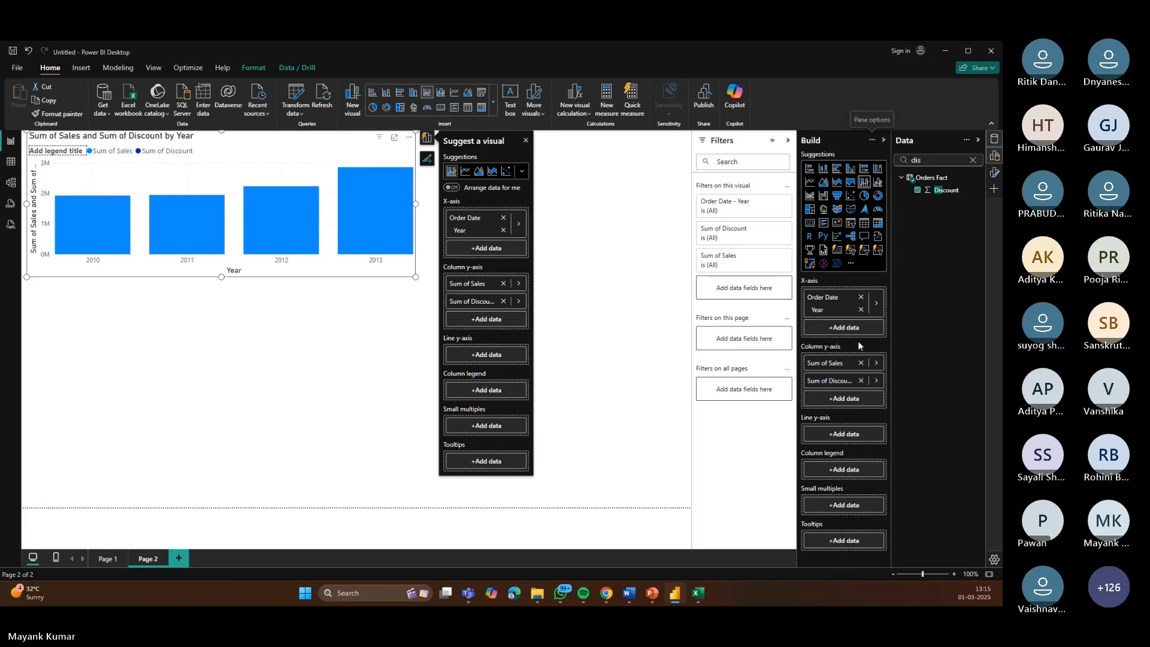
click(995, 140)
click(995, 156)
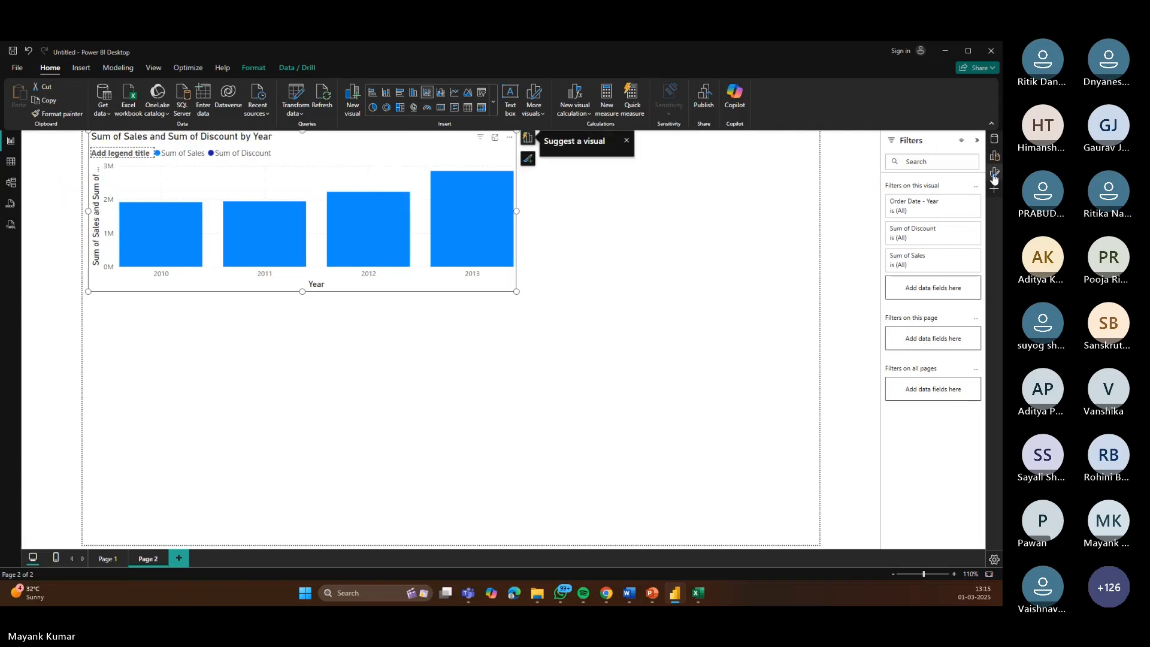
click(995, 174)
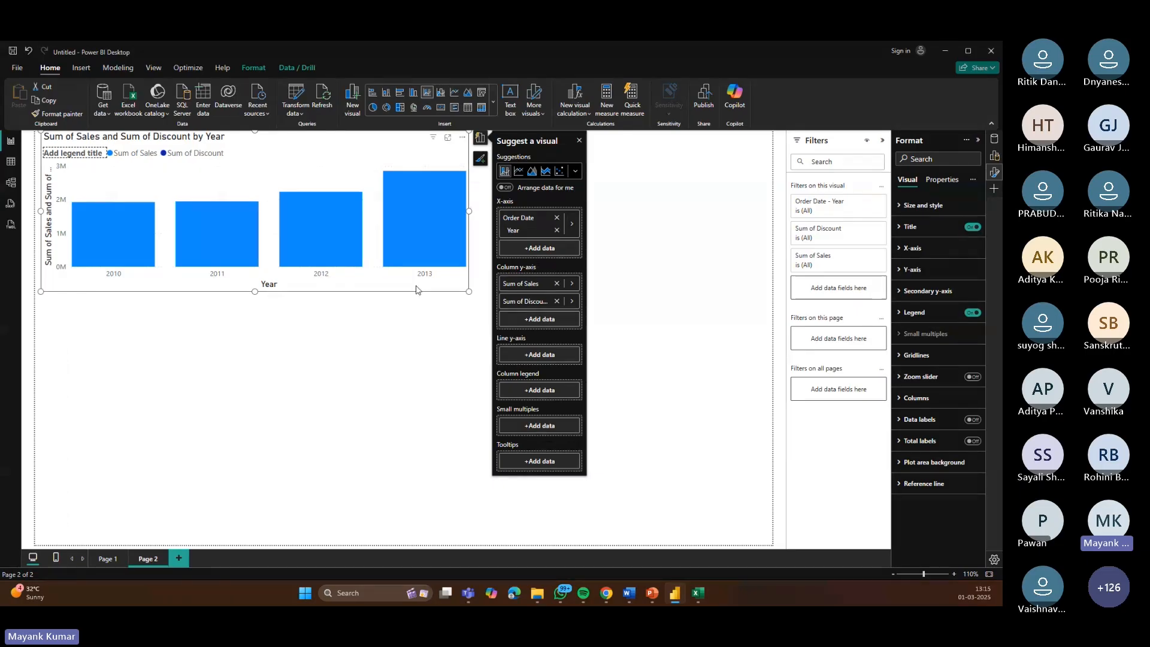
Step: Toggle the x-axis Invert range option on and back off
click(438, 371)
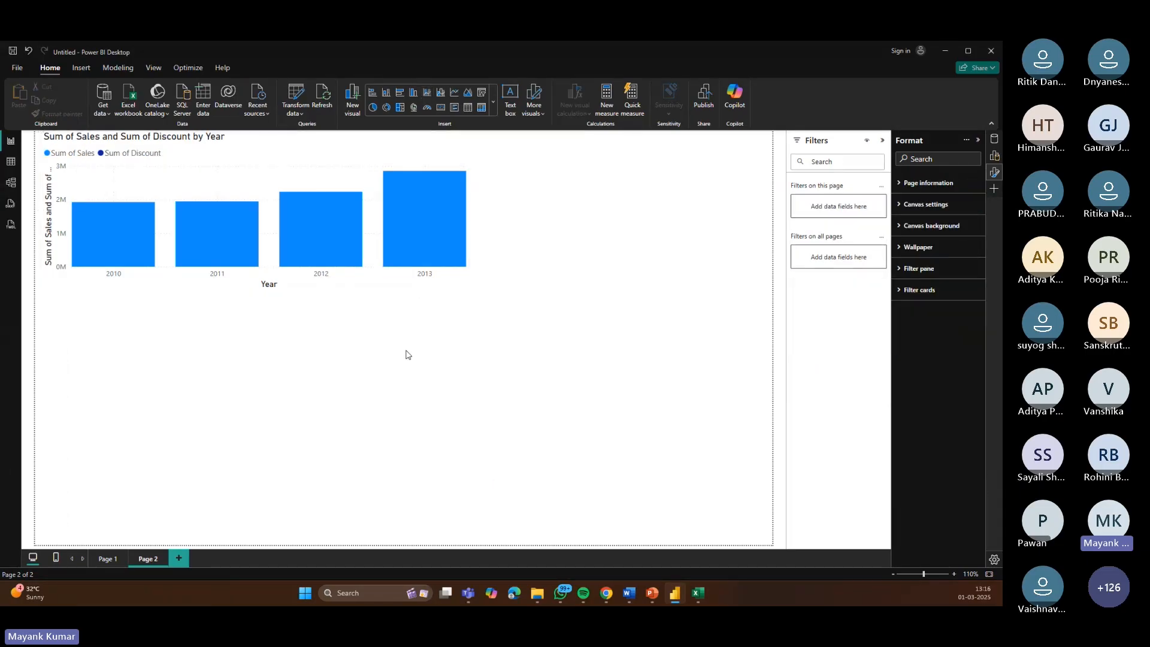
click(368, 283)
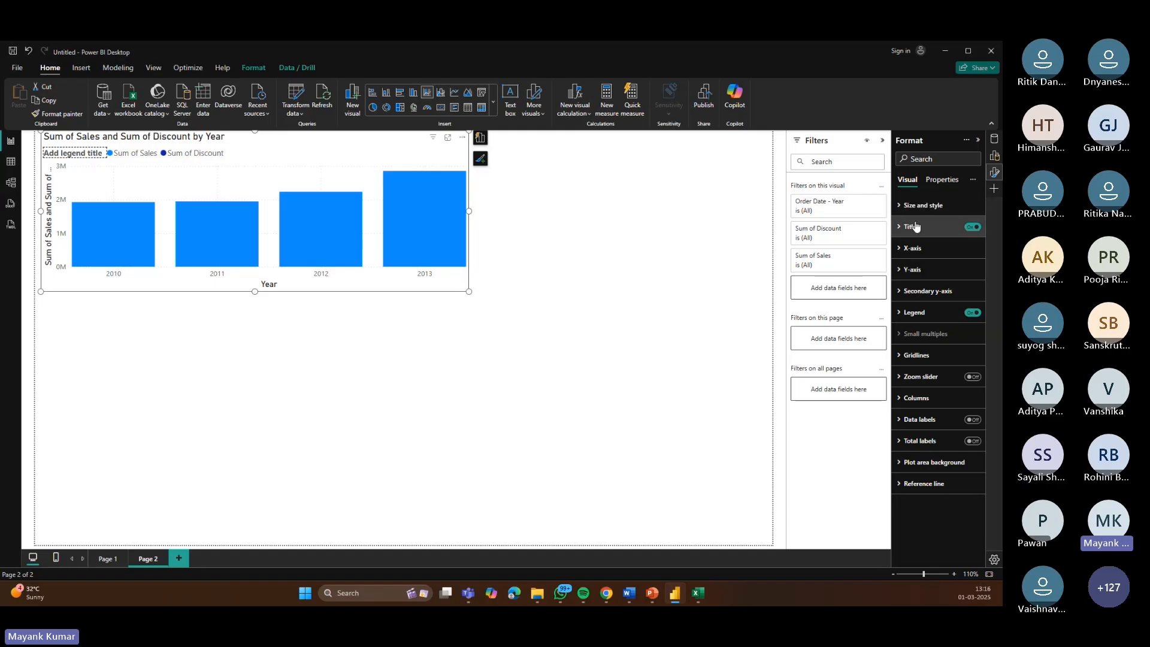
click(905, 249)
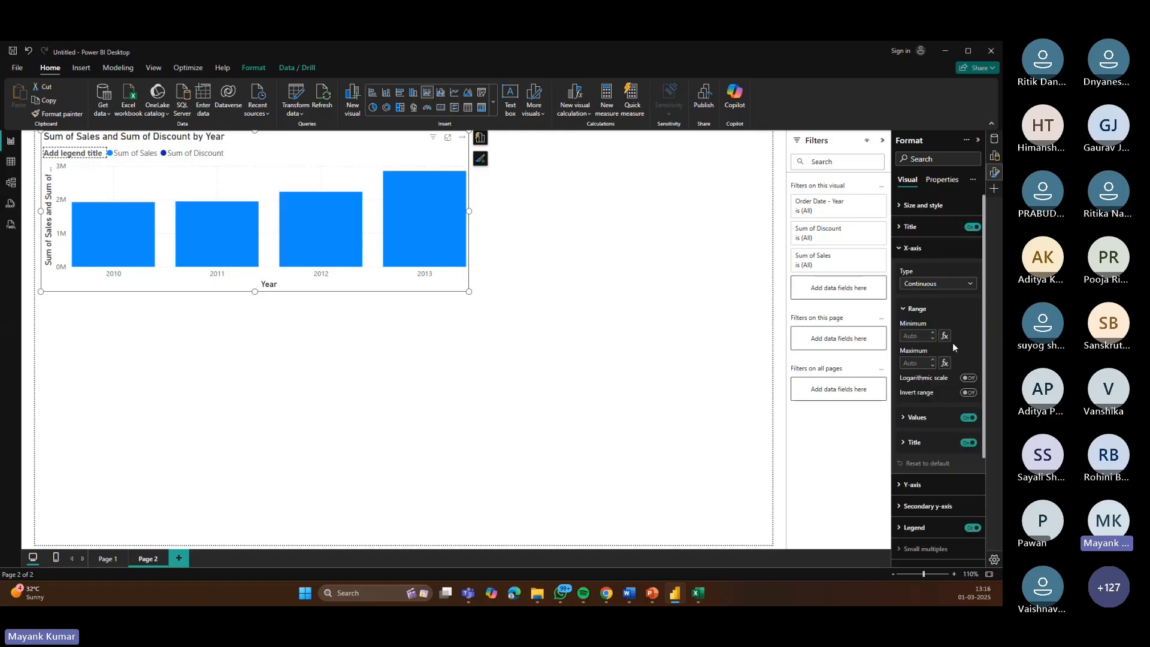
click(969, 394)
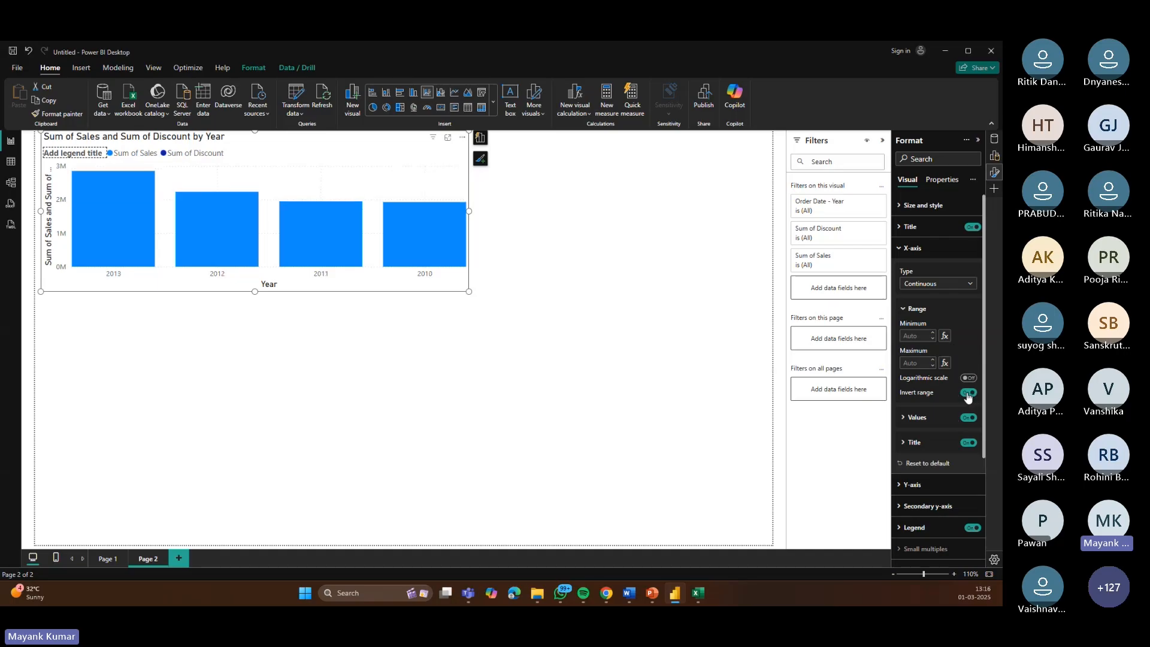
click(969, 394)
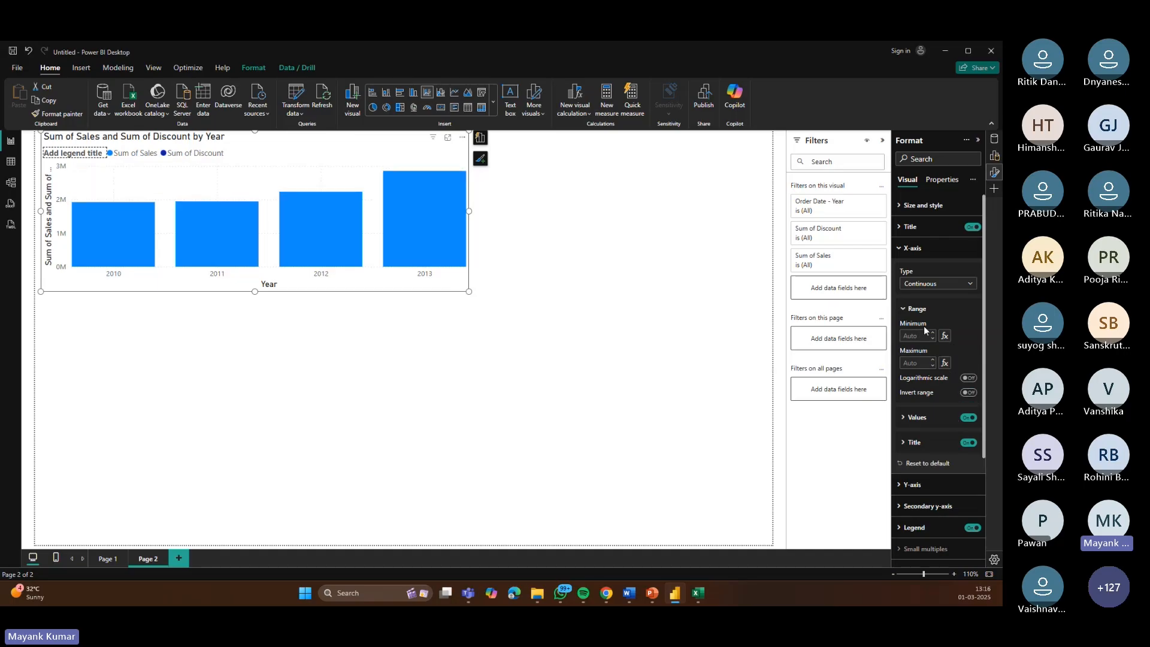
click(969, 284)
click(969, 285)
click(907, 250)
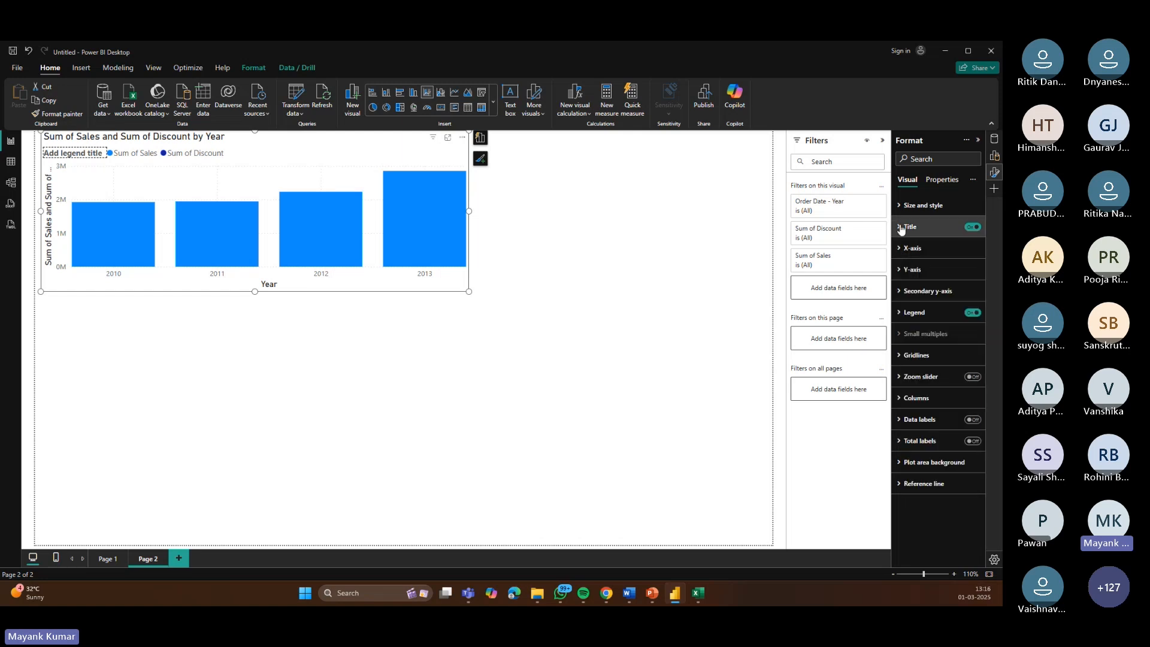
Step: Rename the chart title to Sum of sales and give it a dark purple text color
click(901, 227)
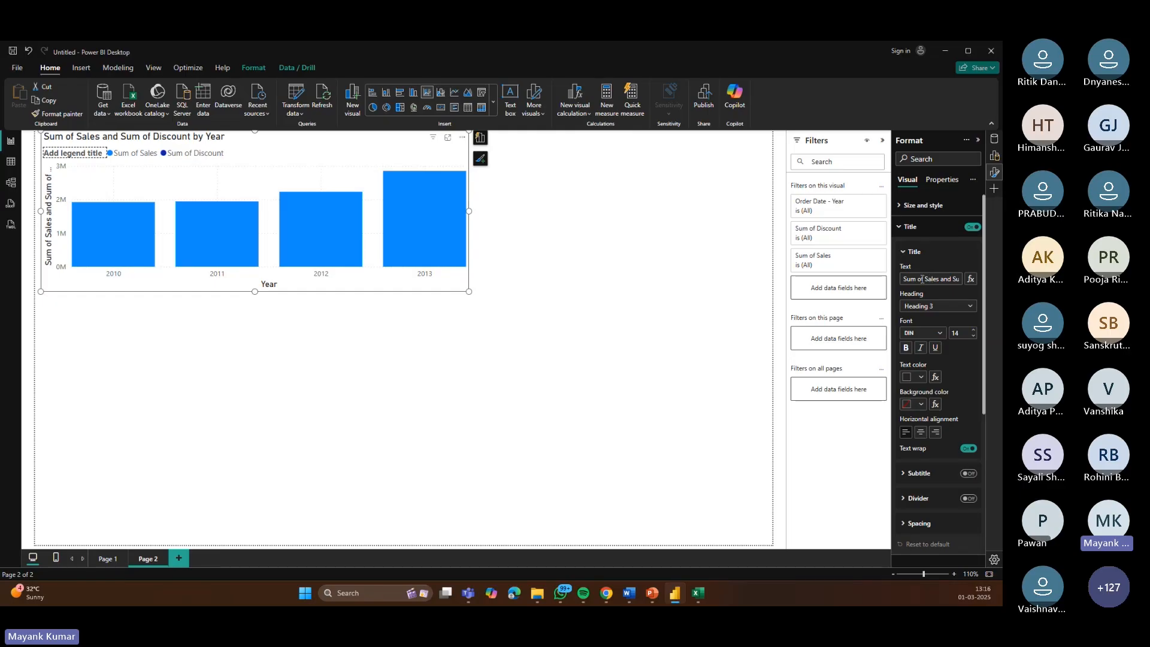
drag(910, 279, 960, 283)
text(Sum of sales)
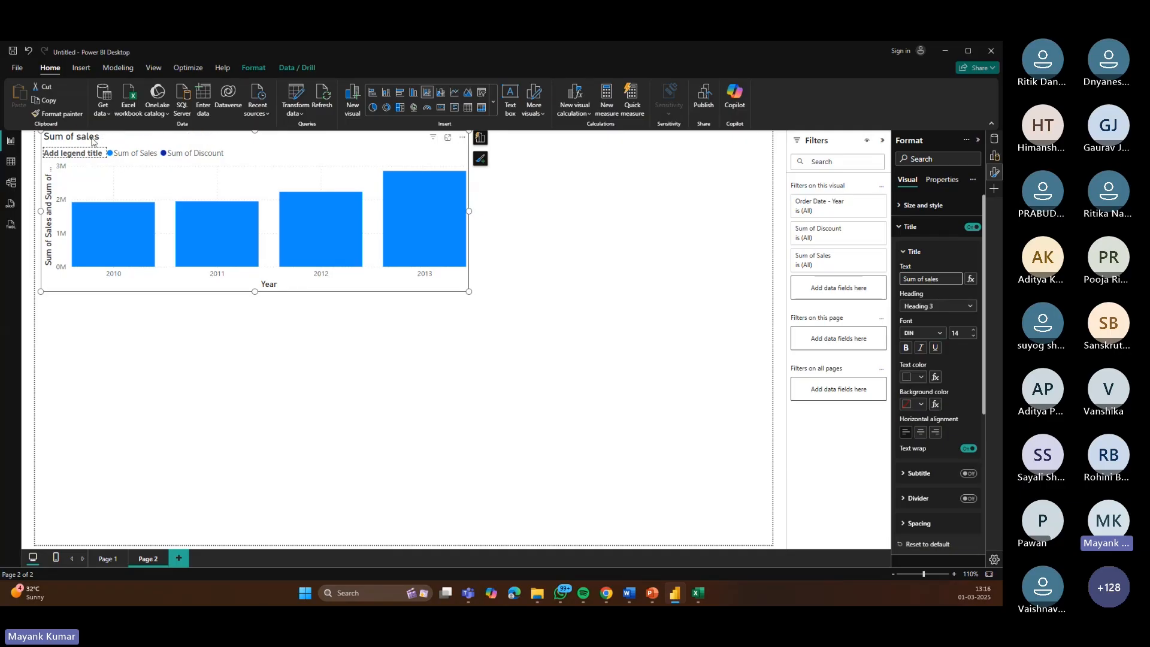
click(921, 377)
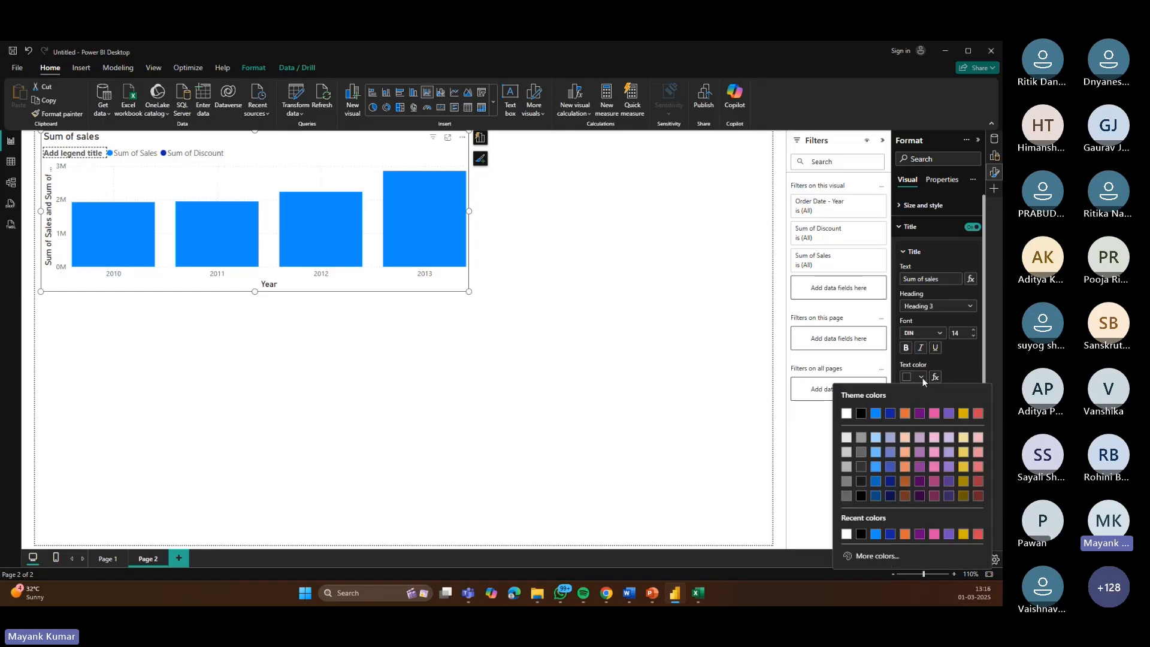
click(919, 496)
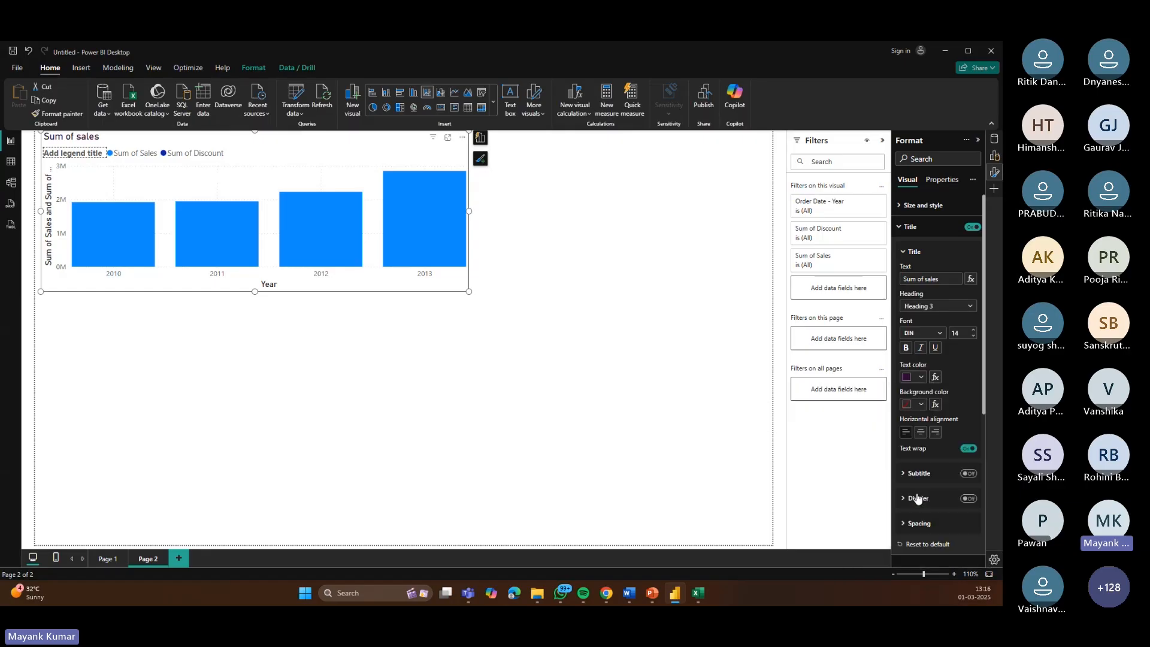
Step: Set the y-axis value labels' color to dark red
click(910, 252)
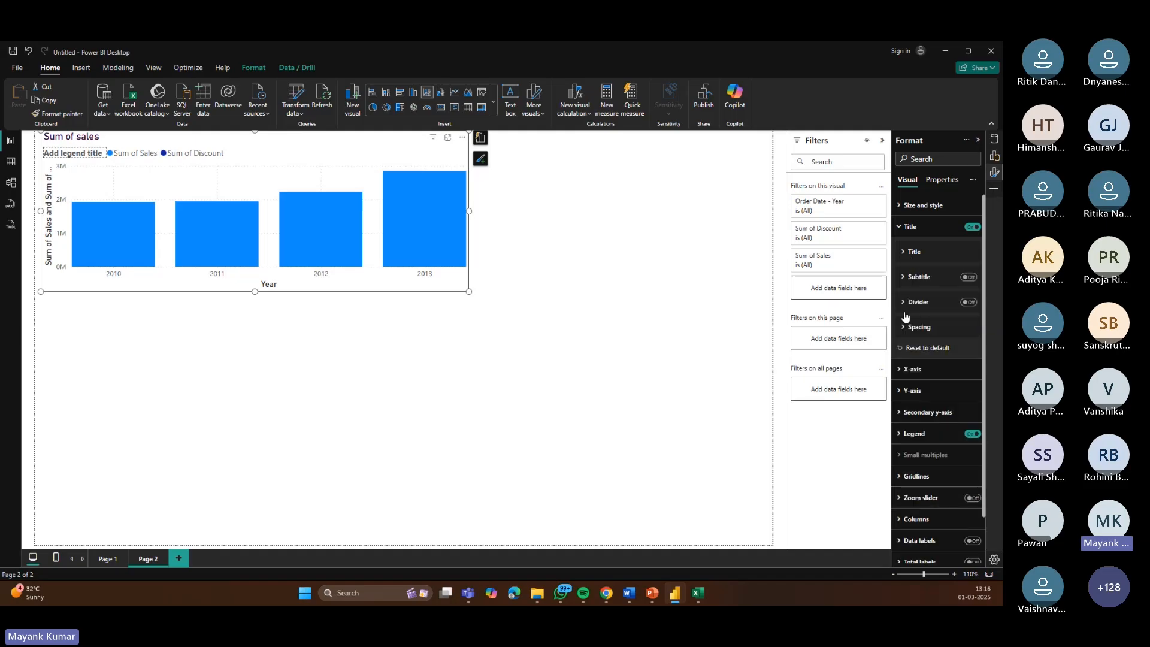
click(905, 232)
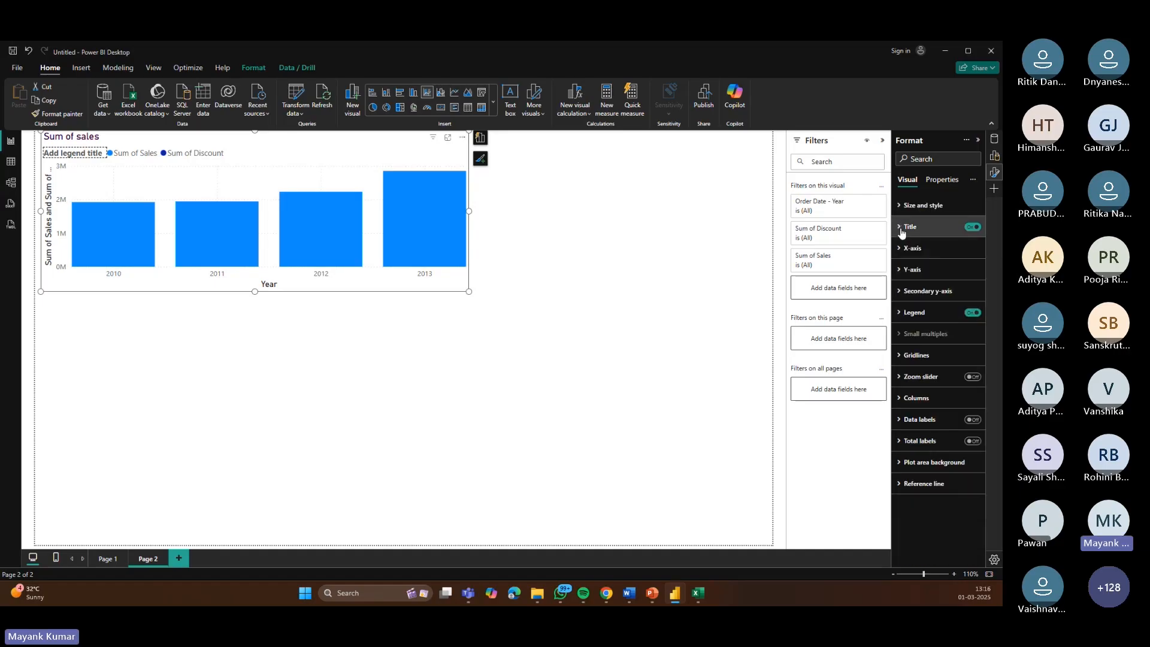
click(900, 271)
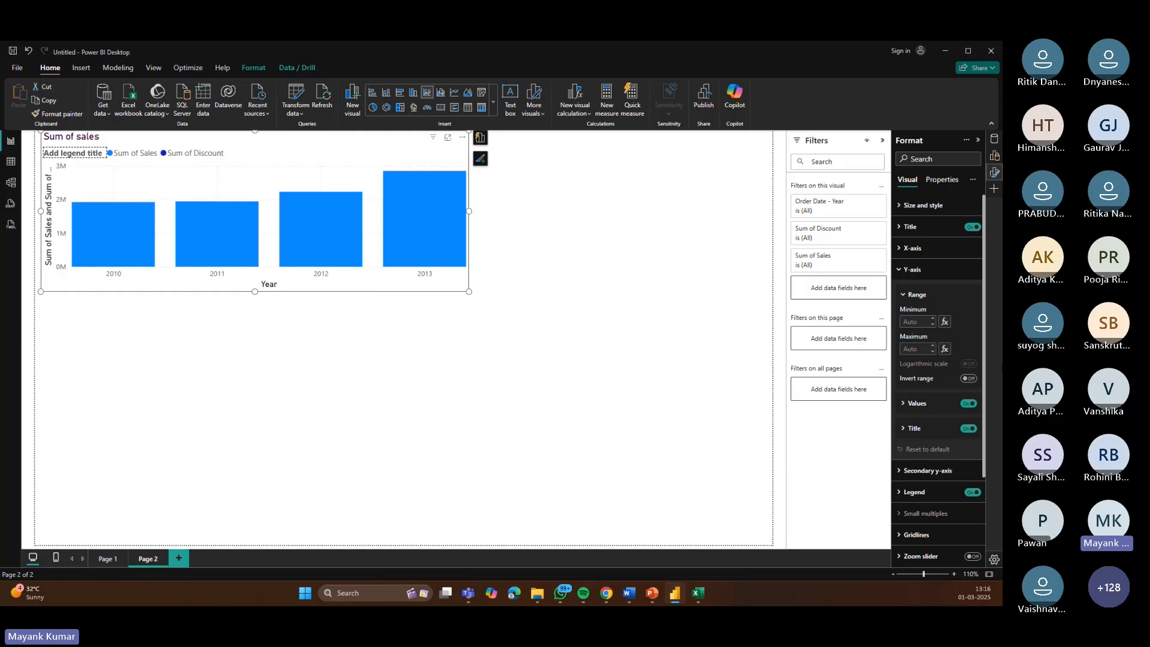
click(908, 403)
scroll(920, 376, down, 2)
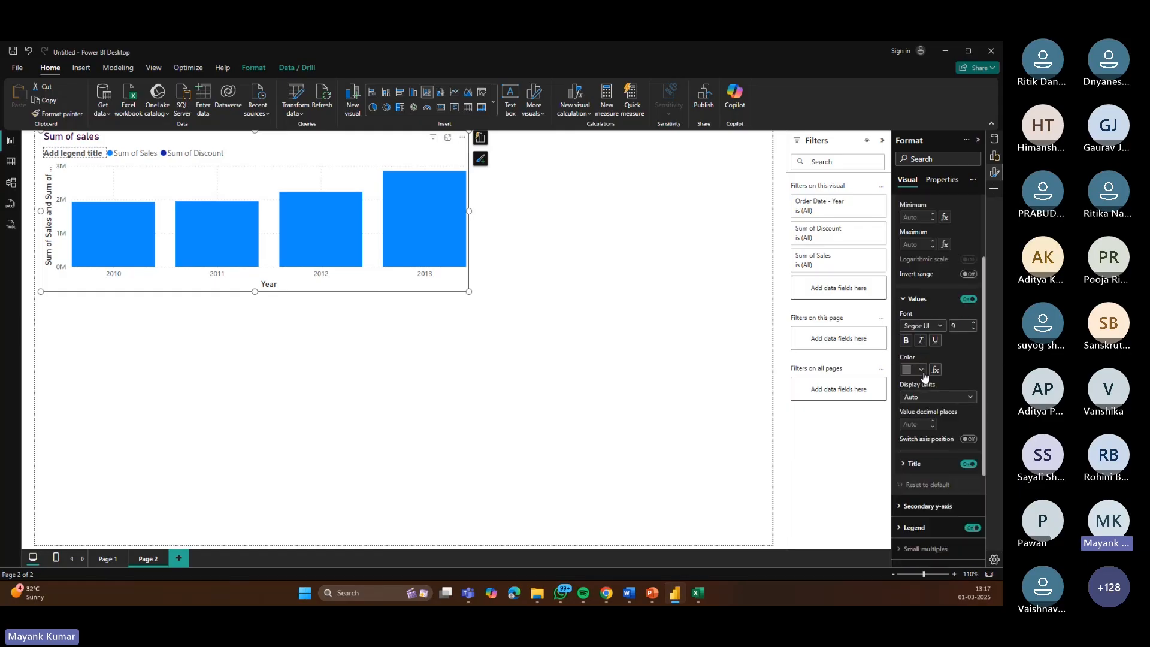
click(920, 370)
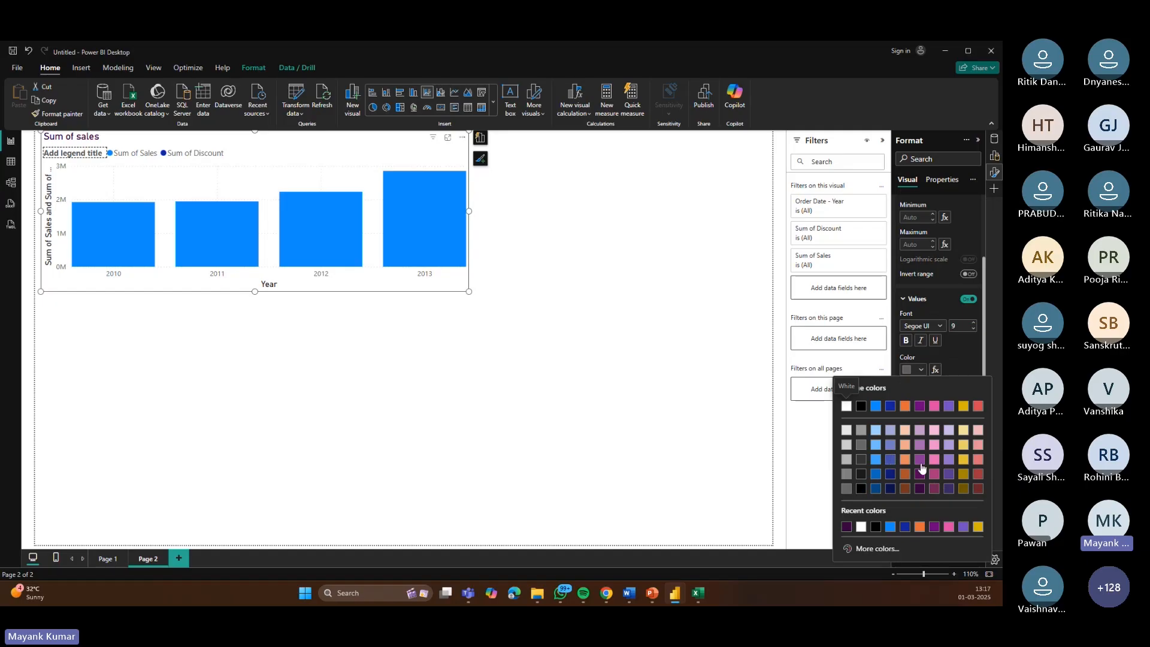
click(979, 474)
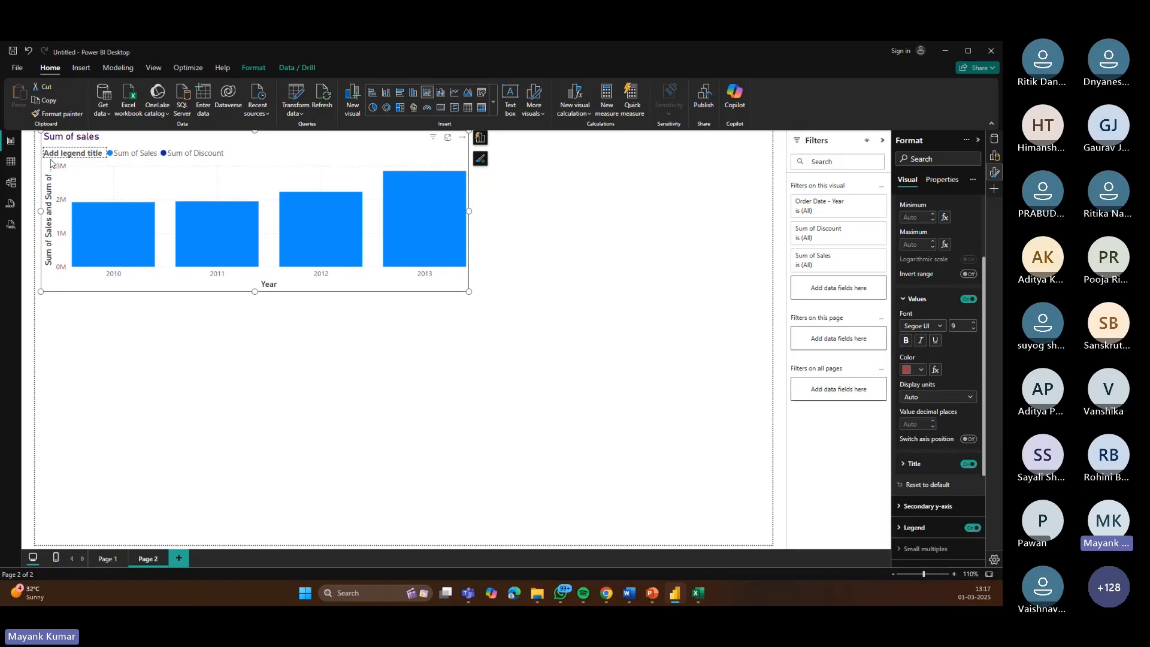
Step: Set the y-axis value labels' decimal places to 3, then to 0
click(933, 422)
click(933, 421)
click(933, 422)
click(933, 422)
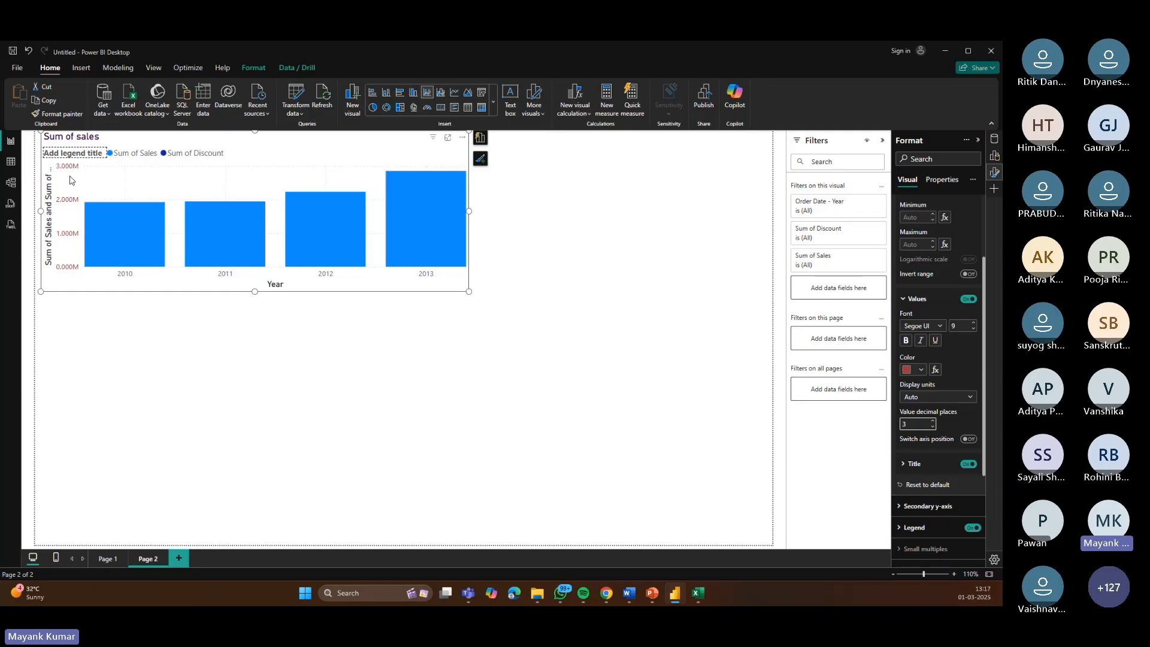
click(933, 427)
click(933, 427)
click(933, 427)
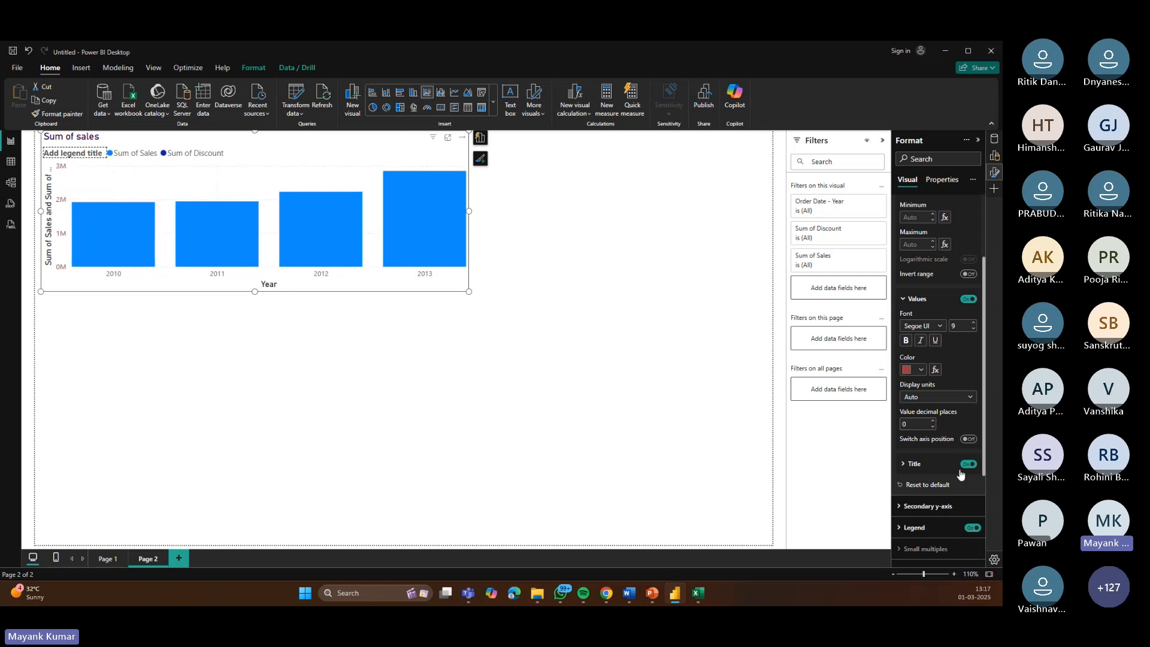
click(914, 298)
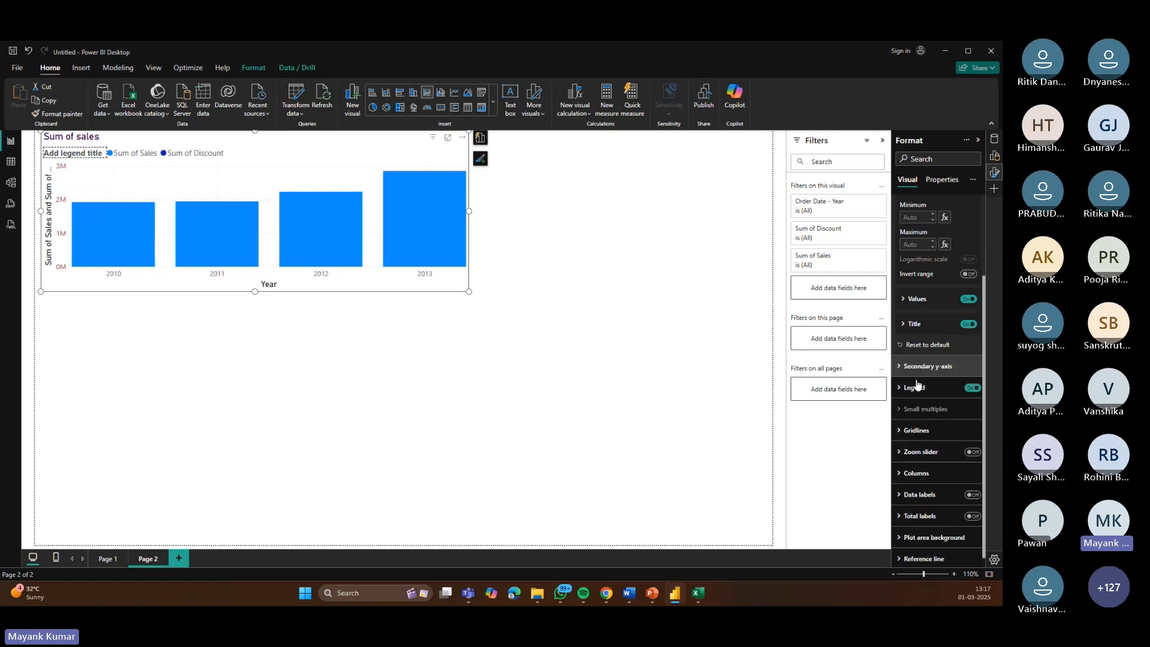
Step: Toggle the chart legend off and back on, then collapse the format sections
click(902, 384)
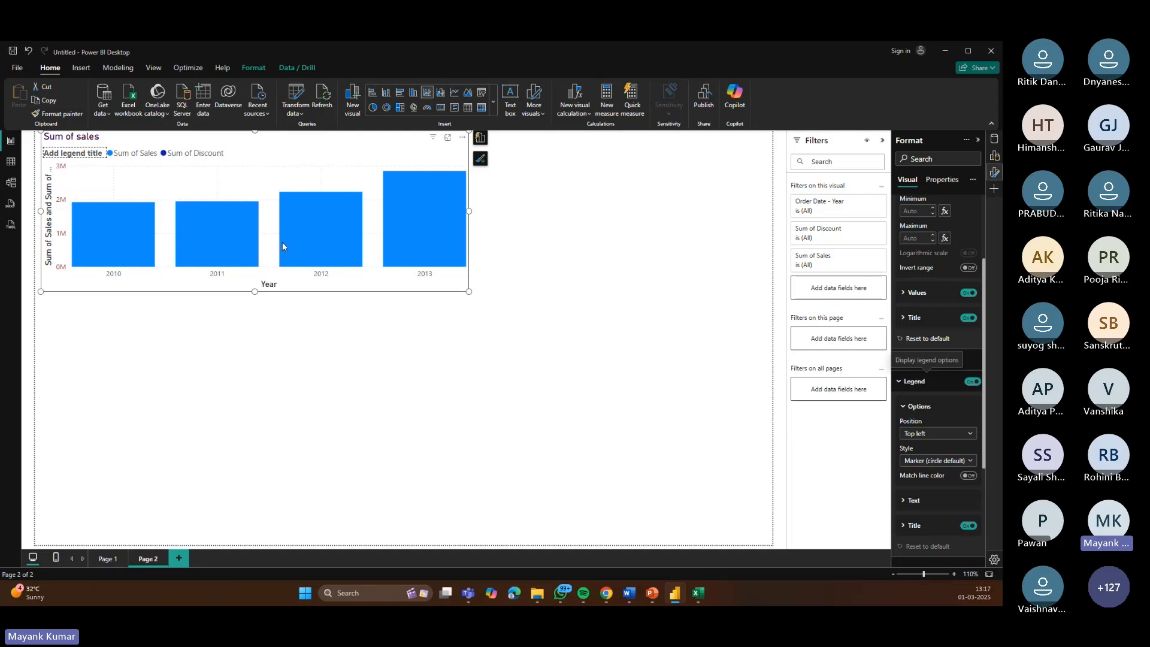
click(972, 381)
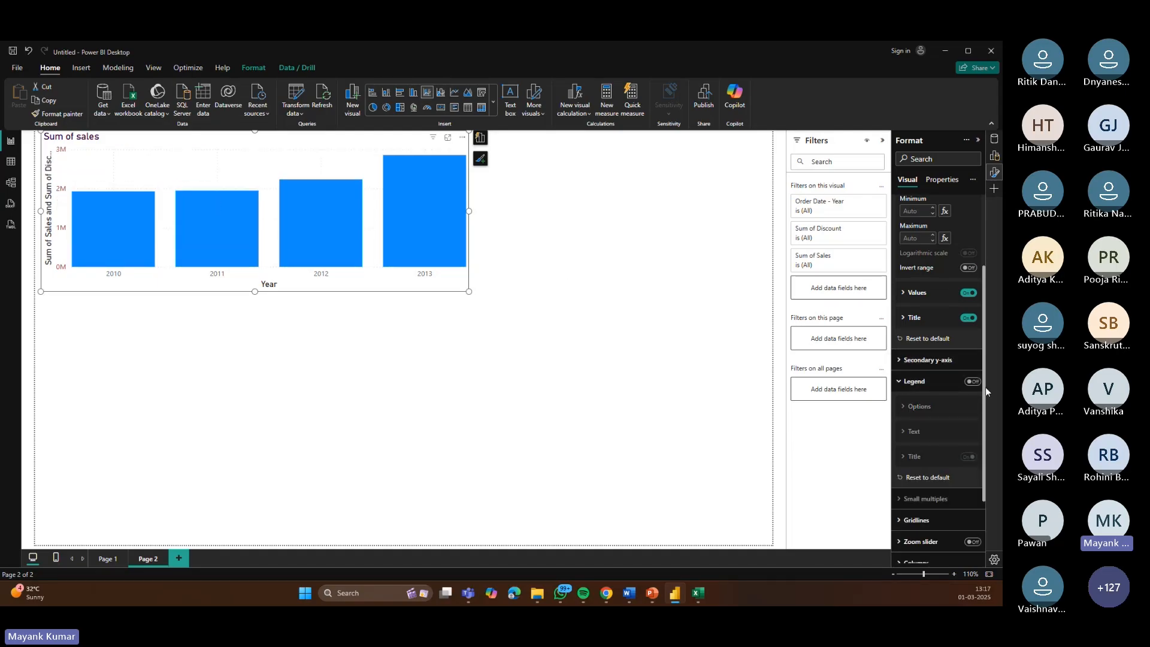
click(972, 382)
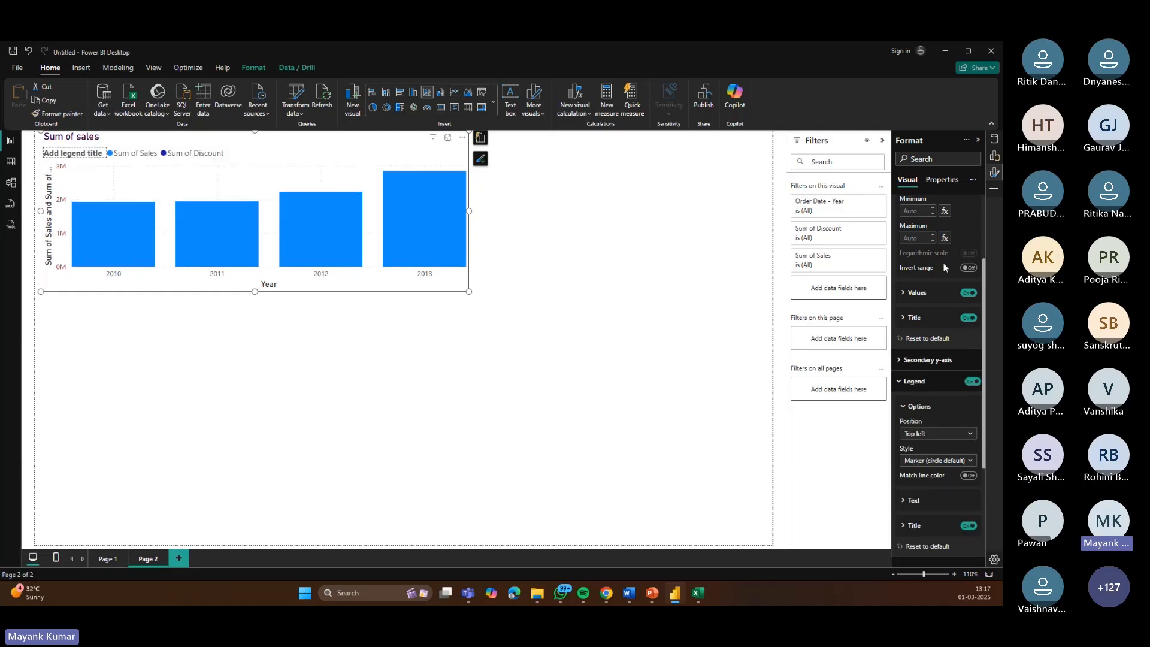
scroll(897, 285, up, 2)
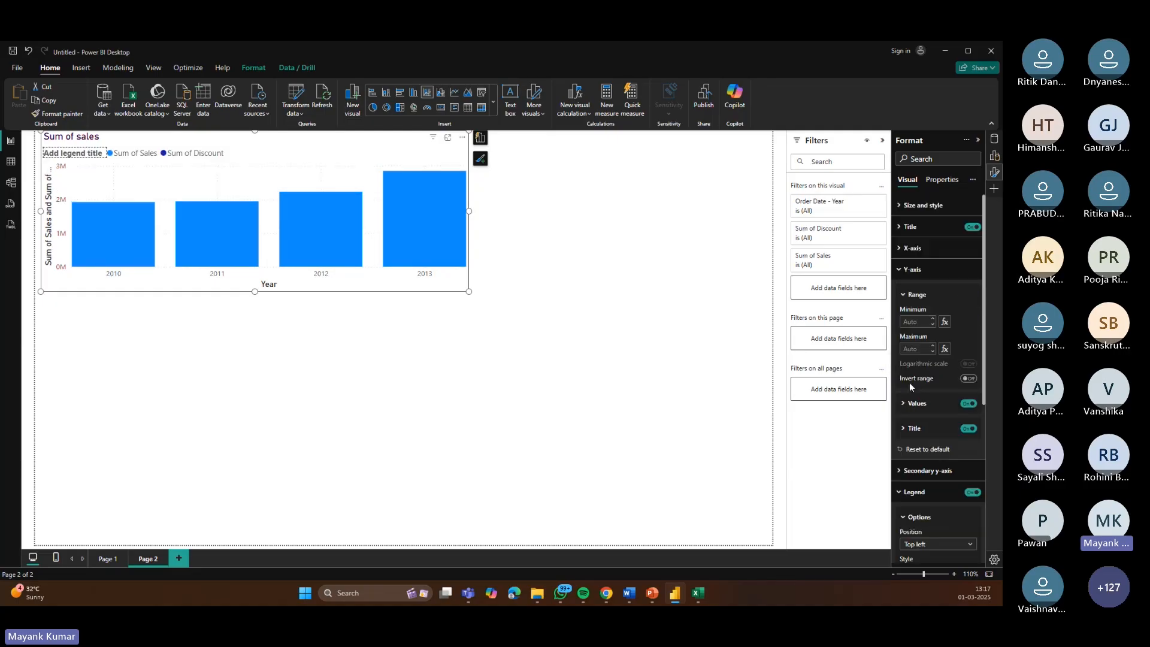
click(899, 270)
click(901, 313)
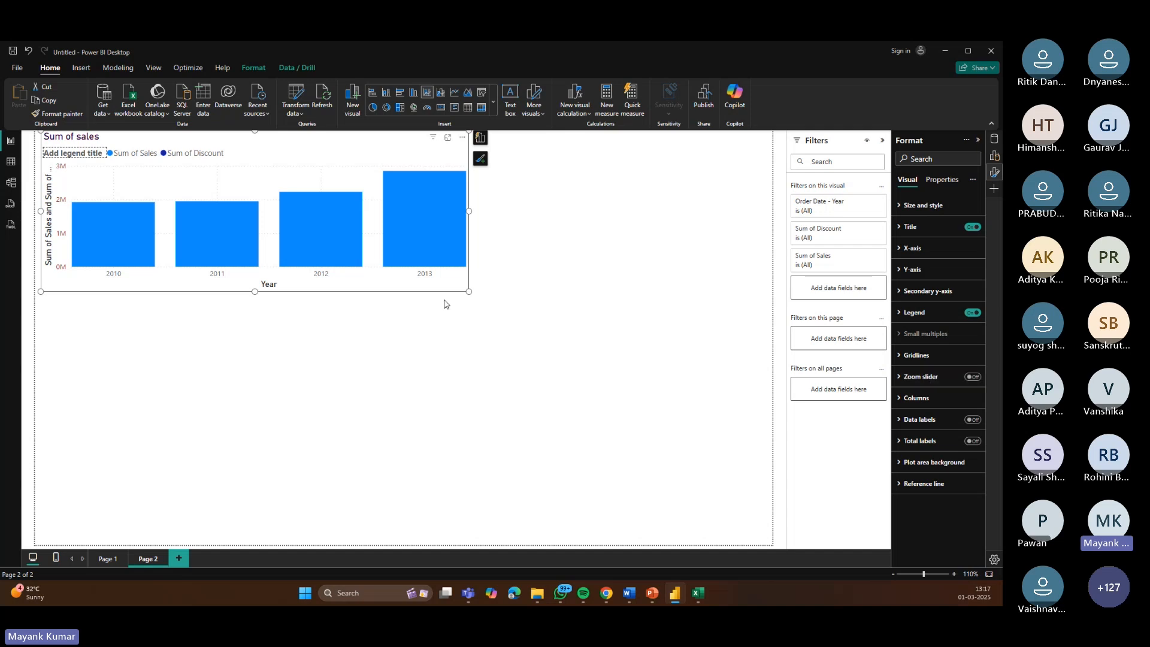
Step: Resize the chart into a narrower, taller box in the page's upper corner
drag(469, 292, 240, 319)
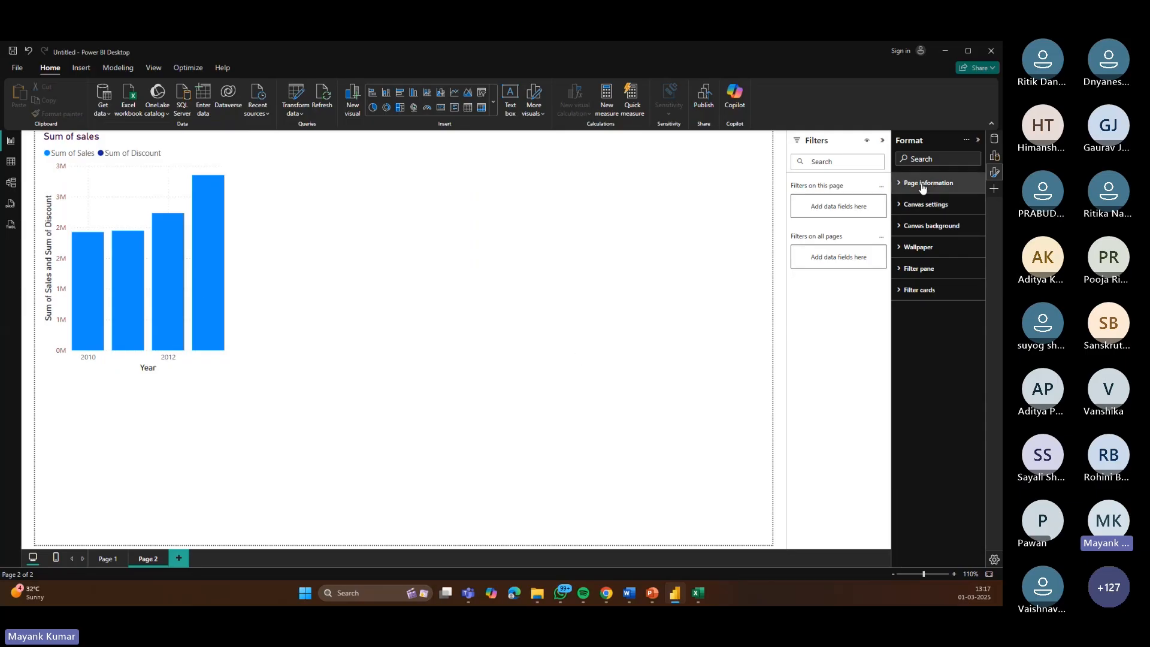
Step: Set the canvas background color to light yellow
click(902, 228)
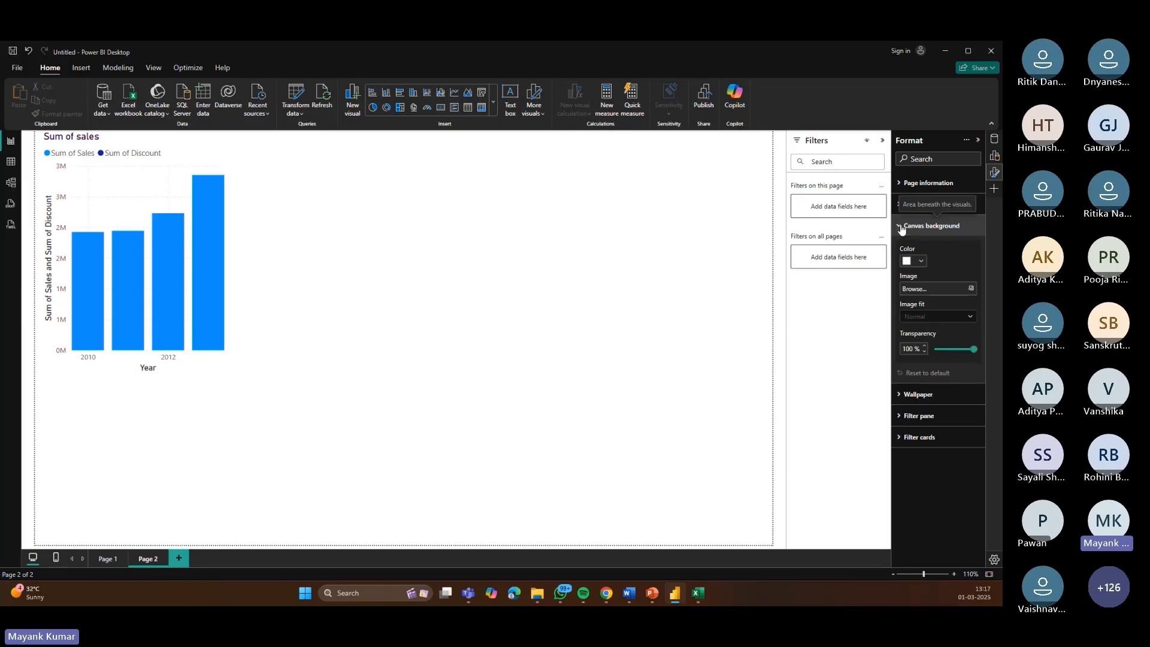
click(921, 261)
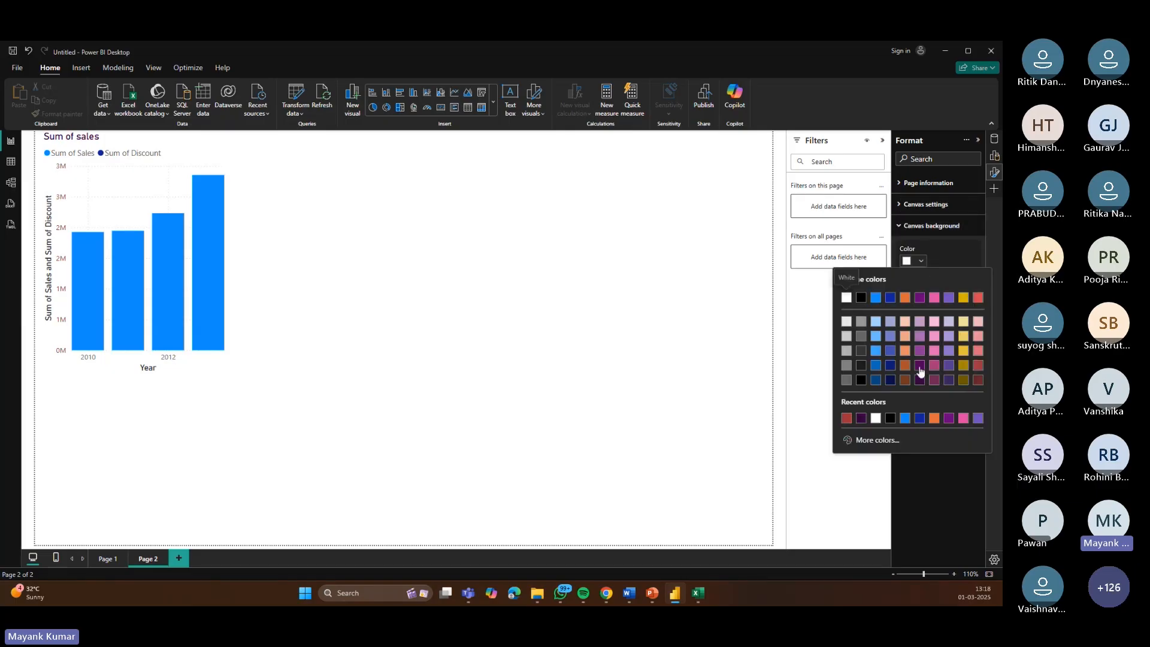
click(963, 322)
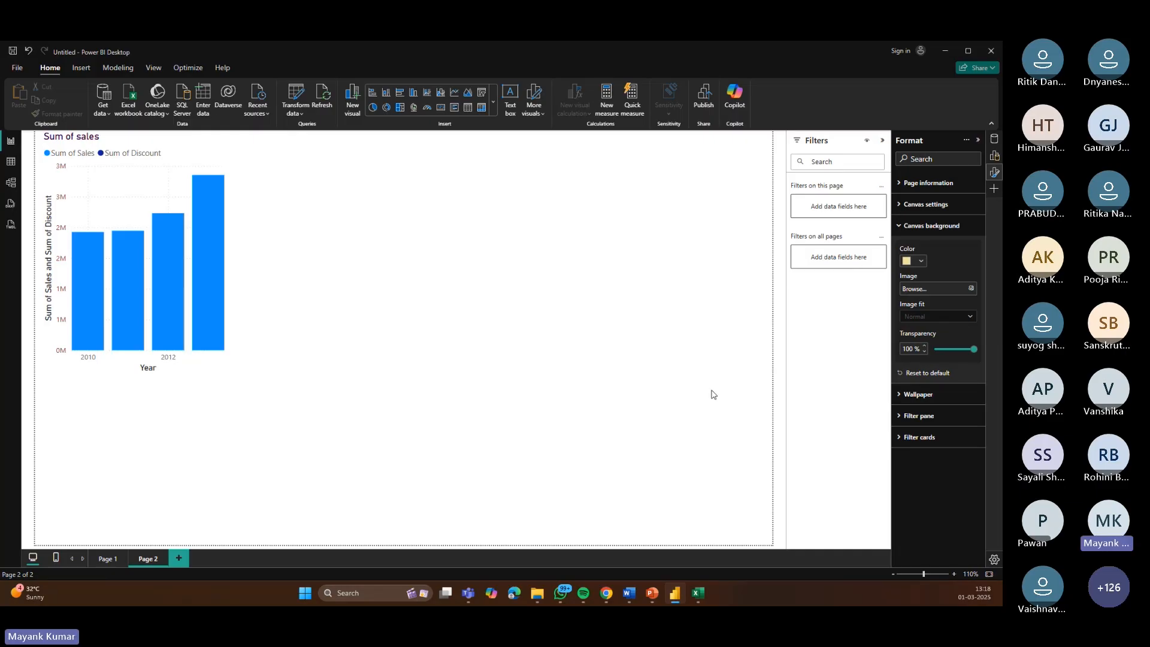
click(970, 289)
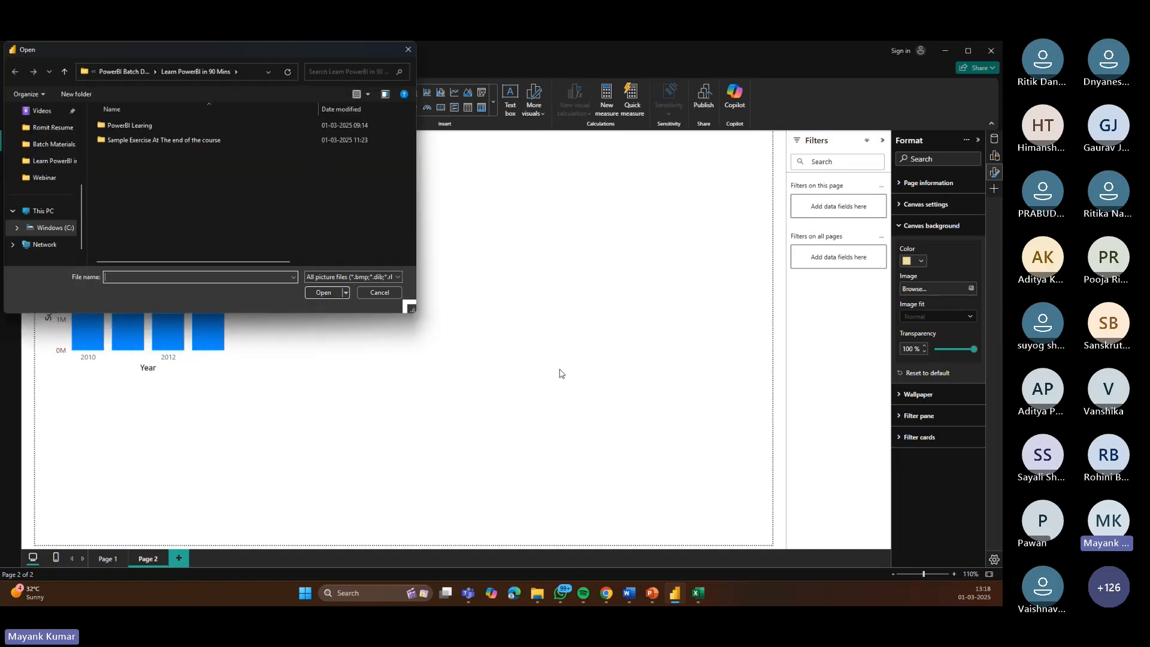
drag(200, 49, 447, 236)
click(607, 227)
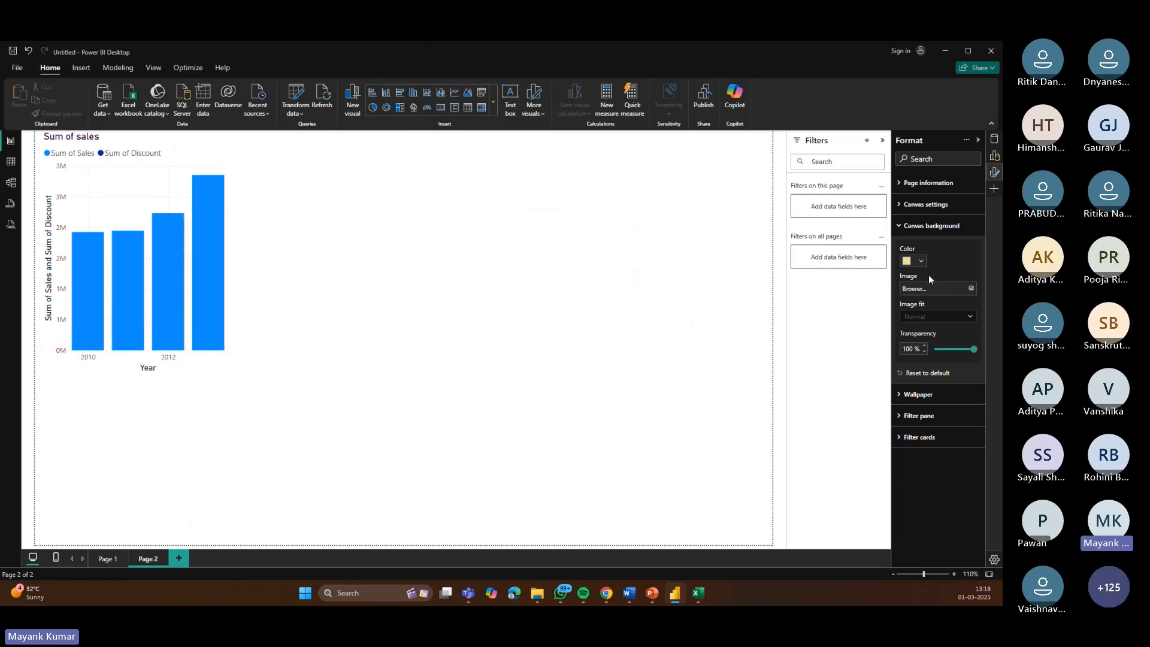
Step: Switch the canvas type to Letter, then 4:3, and back to 16:9
click(908, 226)
click(901, 209)
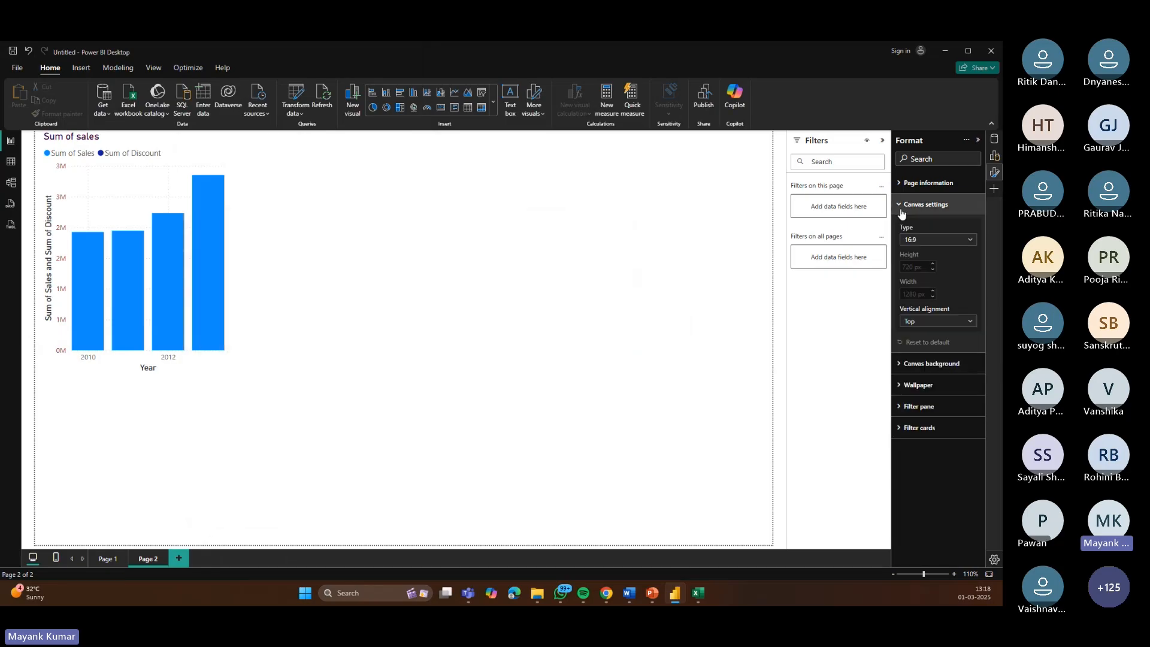
click(949, 240)
click(929, 278)
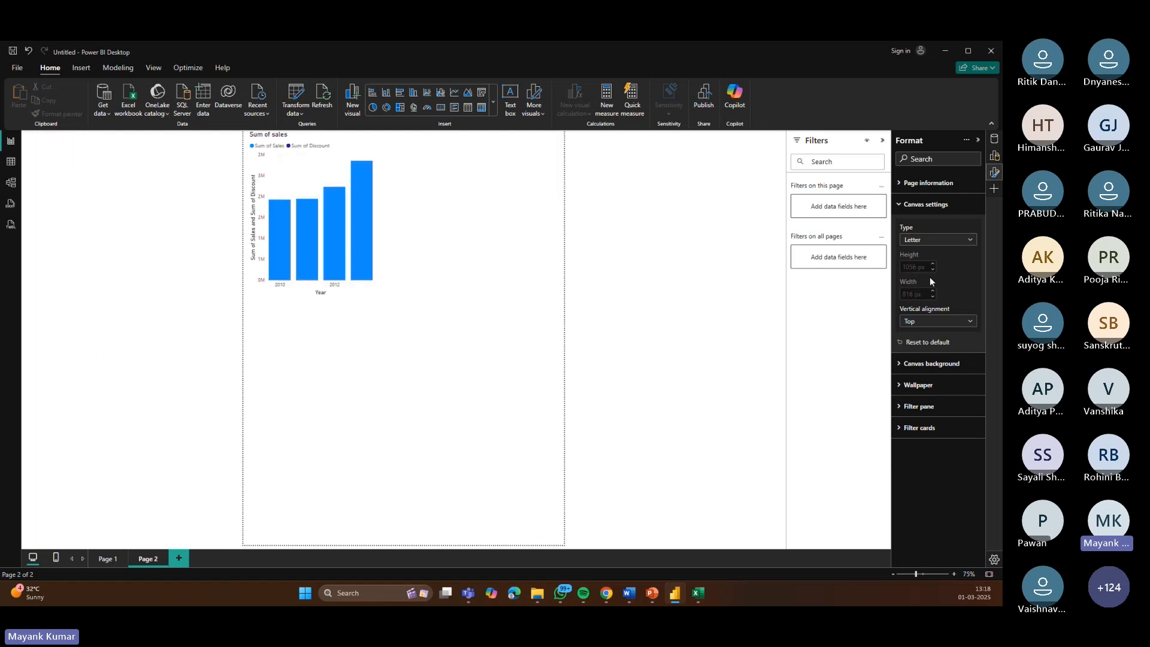
click(970, 240)
click(915, 264)
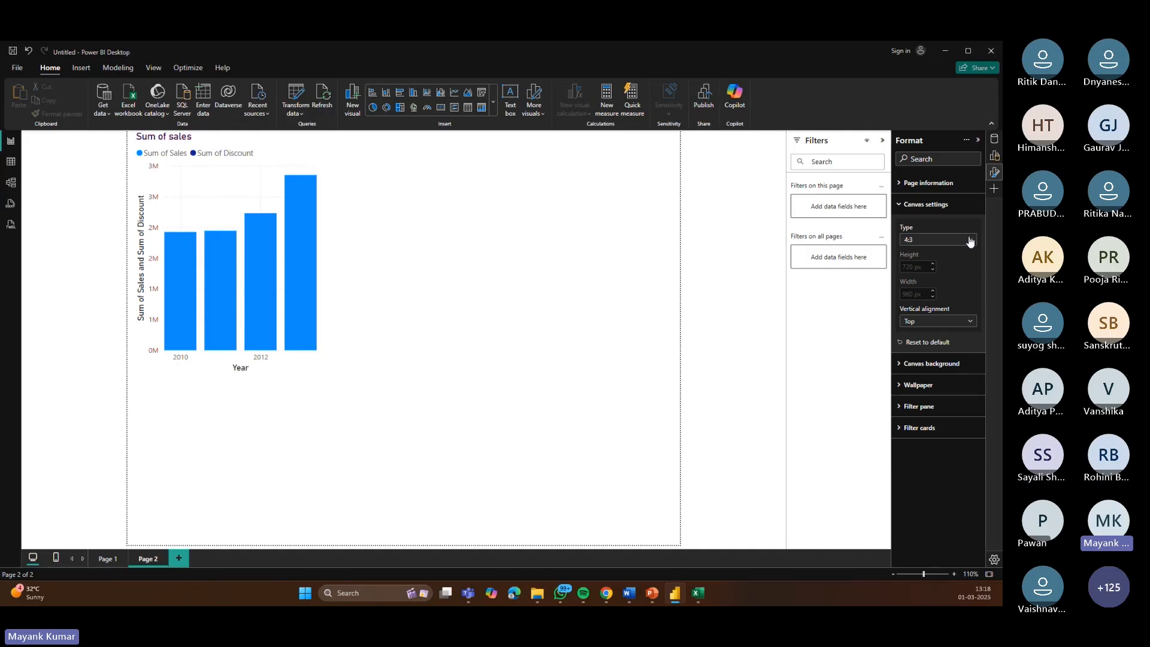
click(971, 240)
click(945, 254)
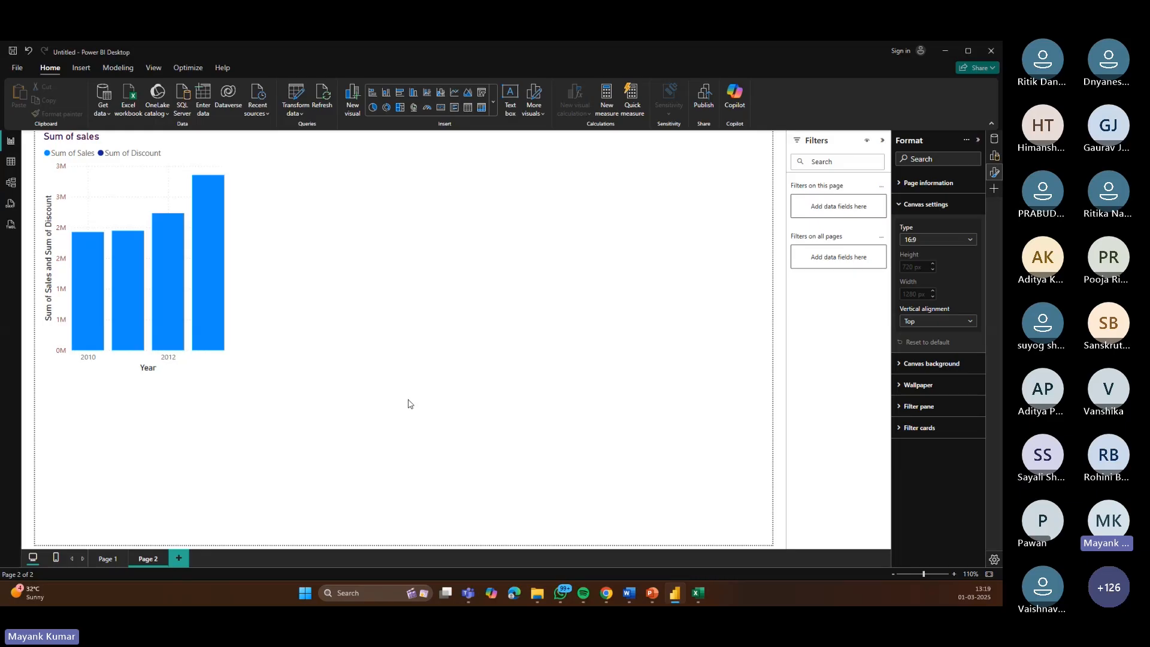
Step: Rename the page to Formating in the page information settings
click(898, 206)
click(910, 183)
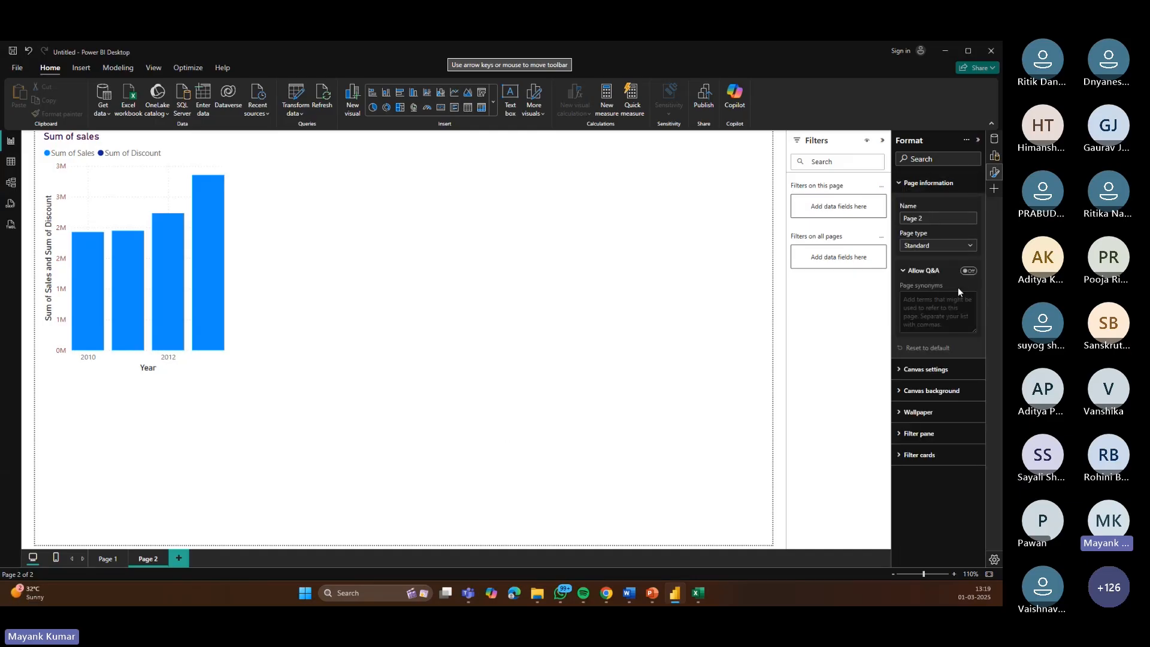
click(930, 219)
text(Formating)
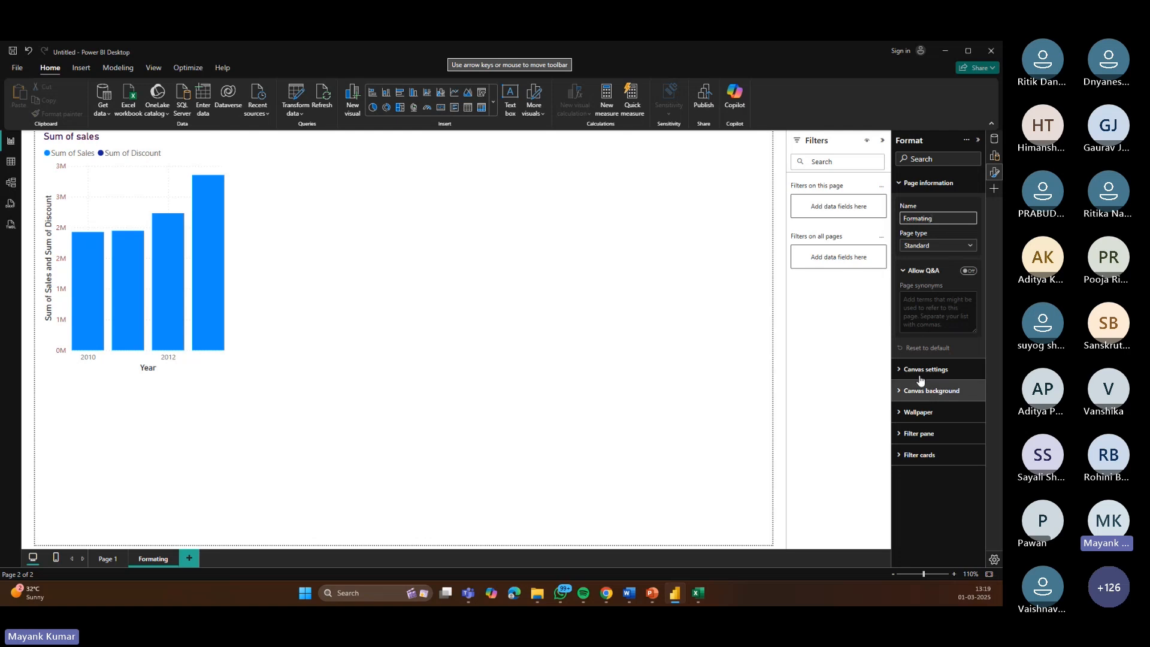
Step: Set the page wallpaper color to light orange
click(928, 183)
click(949, 247)
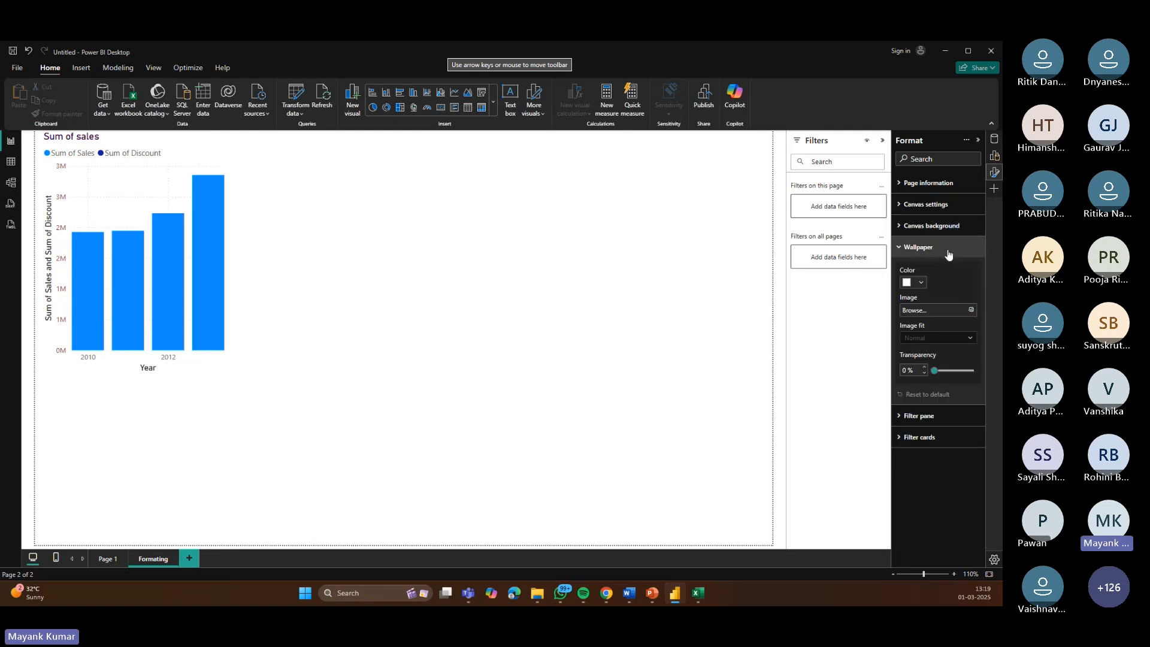
click(920, 283)
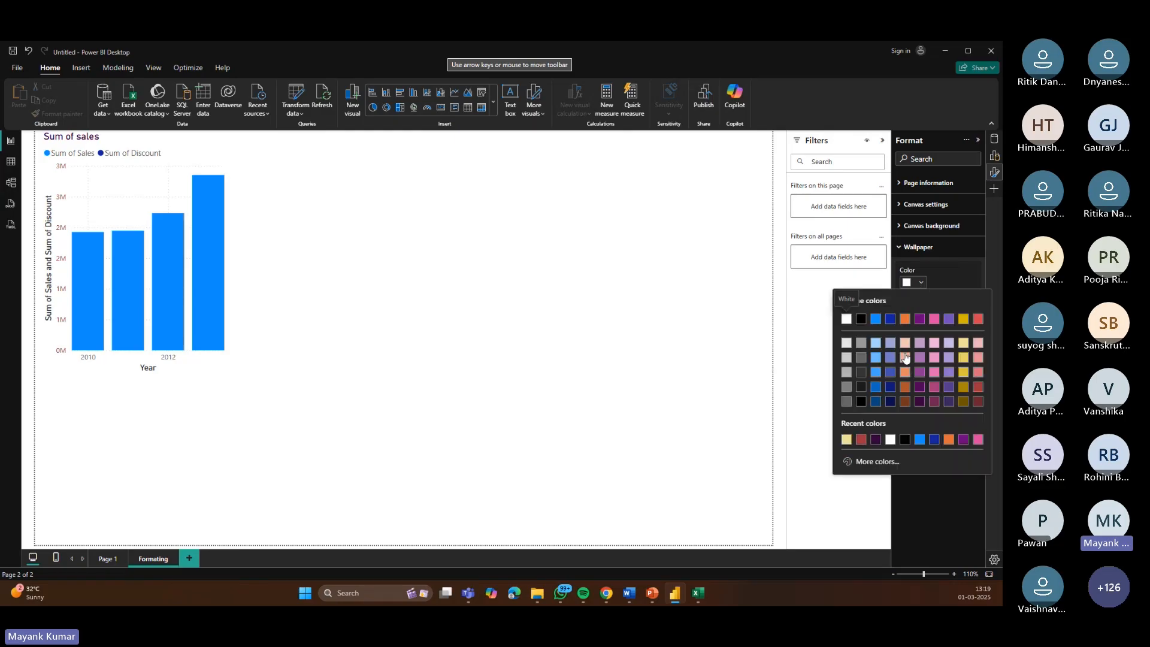
click(905, 358)
click(923, 284)
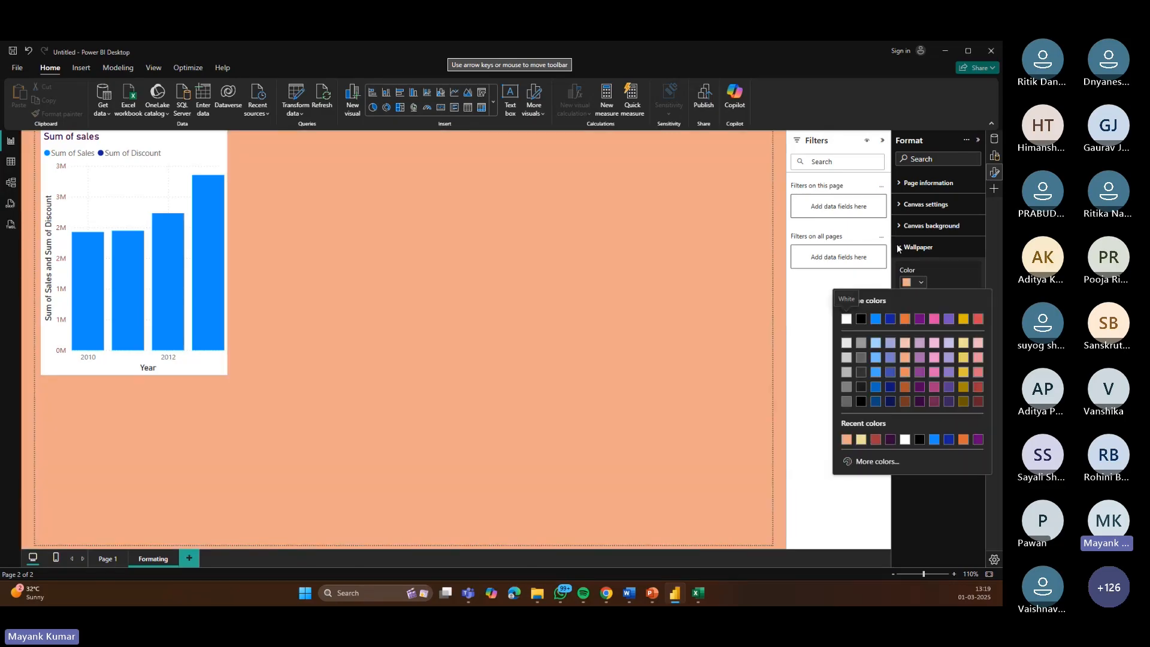
Step: Set the filter pane background color to light blue and collapse the format pane
click(899, 247)
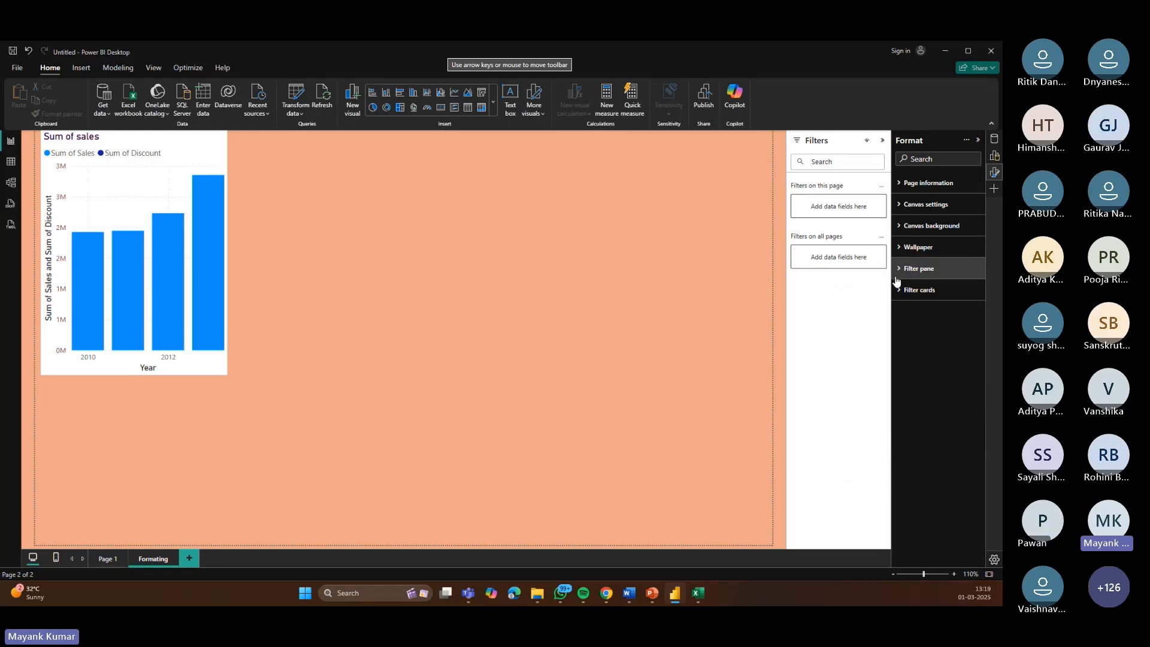
click(897, 272)
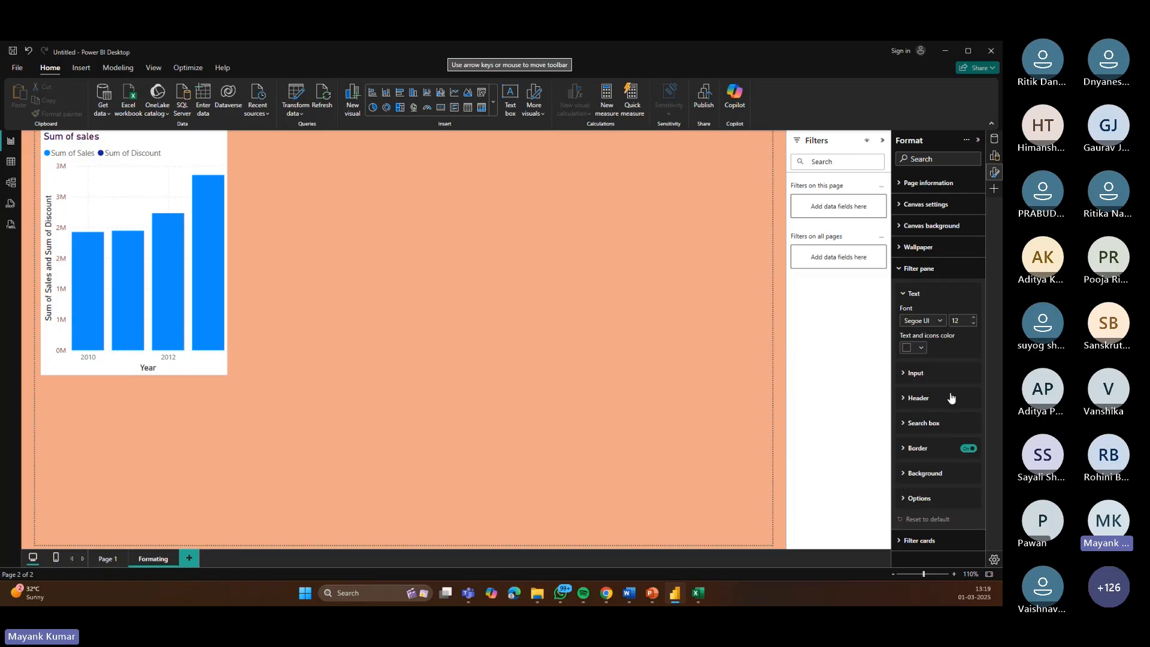
click(923, 473)
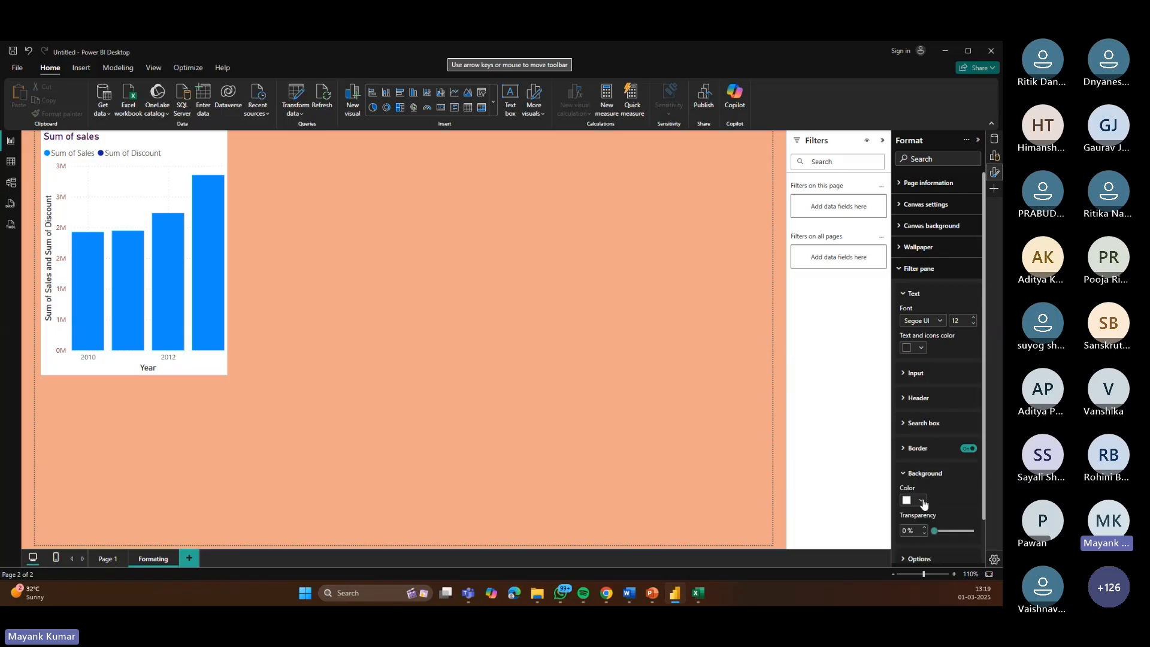
click(921, 500)
click(876, 374)
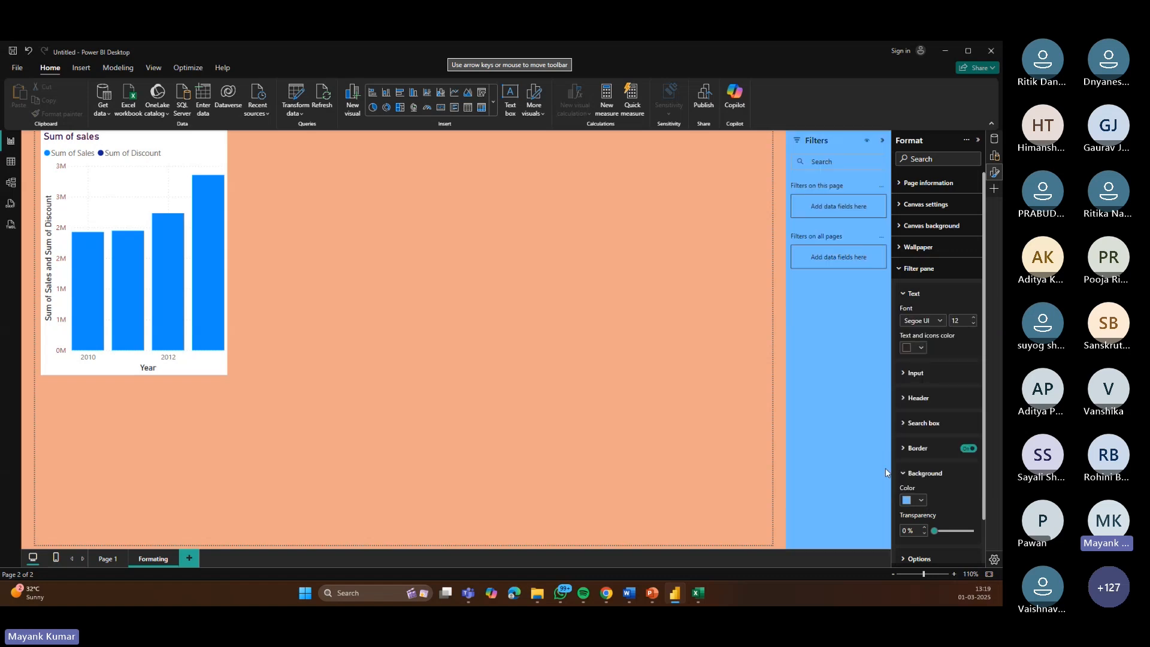
click(910, 475)
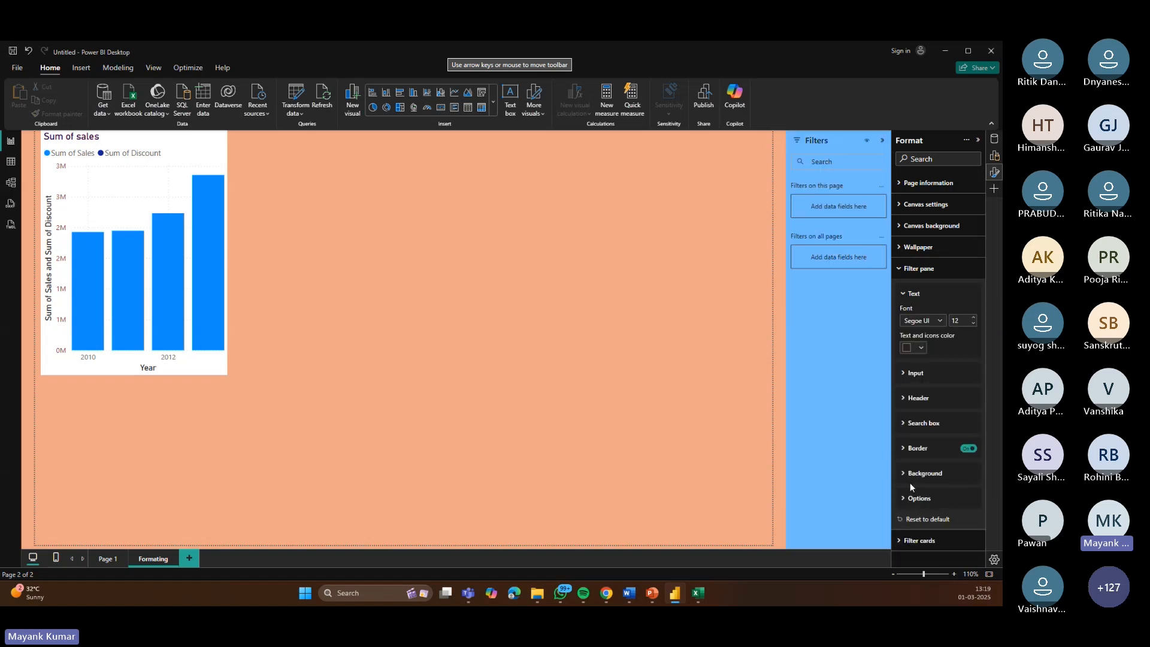
click(906, 476)
click(905, 477)
click(979, 142)
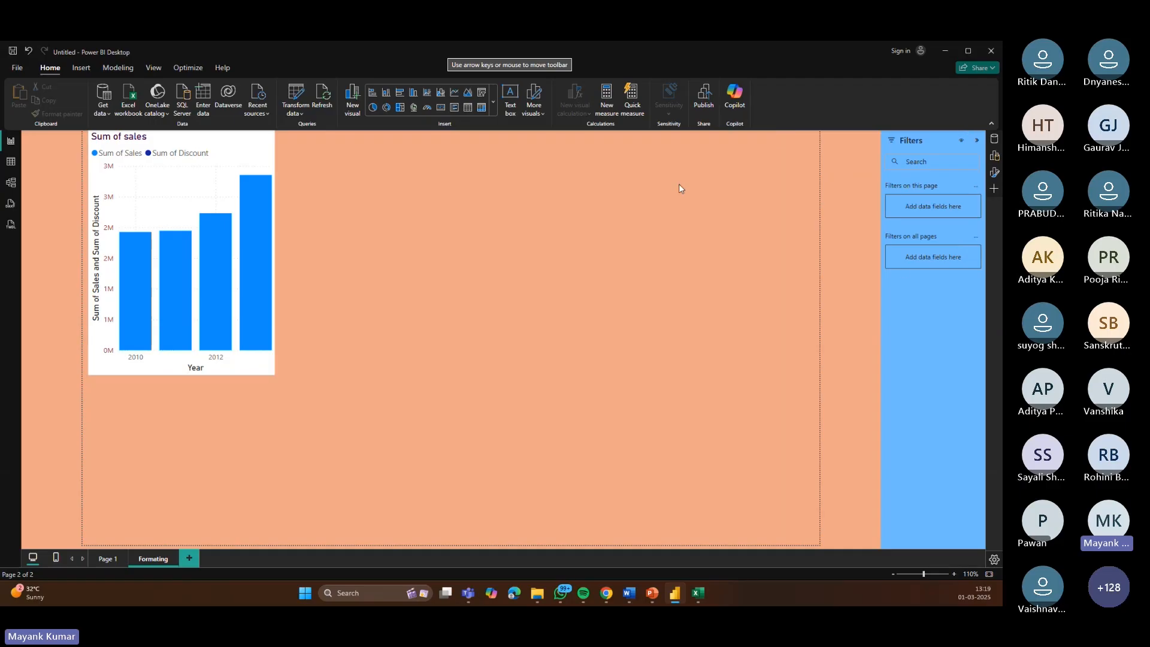
Step: Enlarge the chart to span most of the page's upper half
click(228, 156)
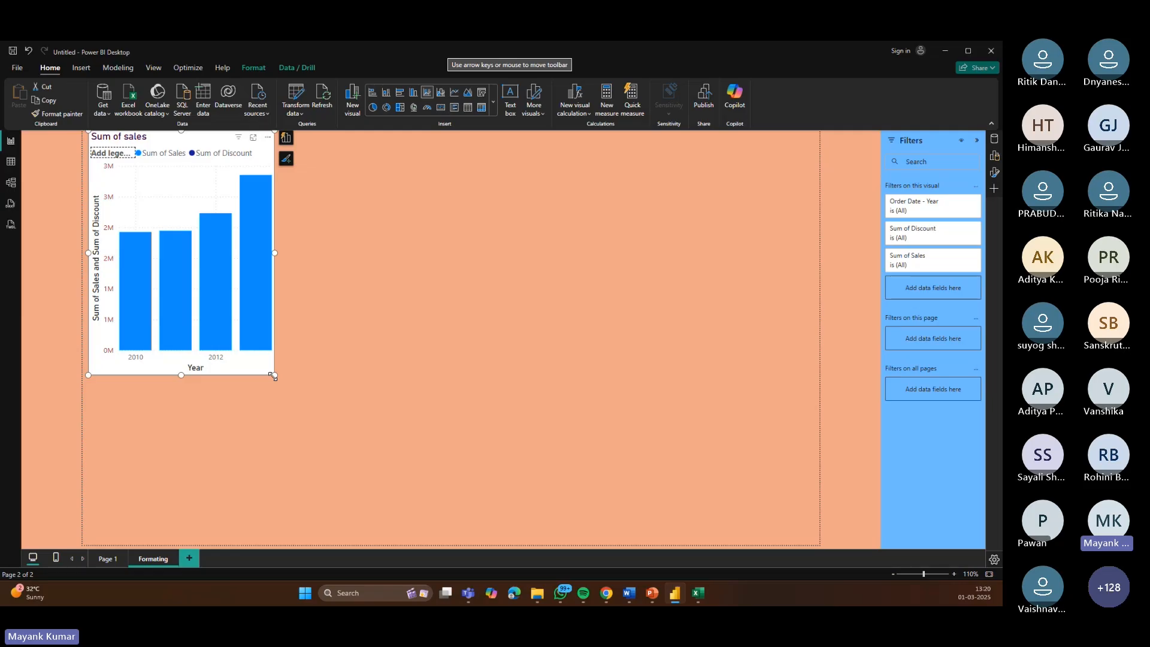
drag(273, 376, 627, 400)
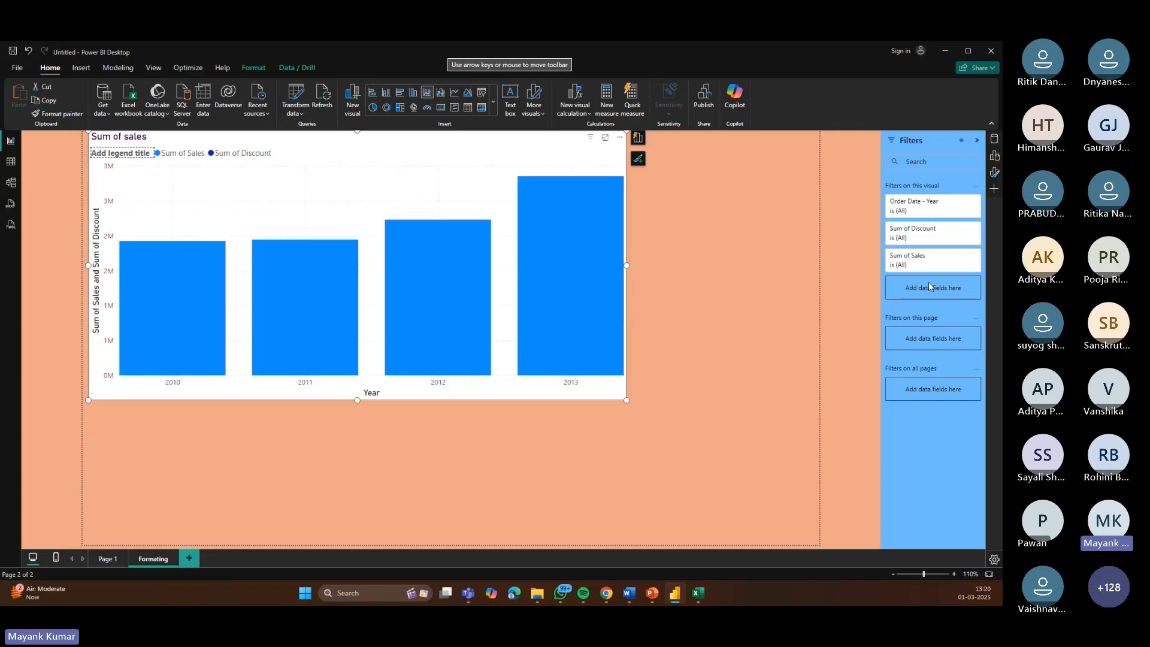
Step: Filter the chart's Order Date - Year with basic filtering to 2012 and 2013
click(963, 203)
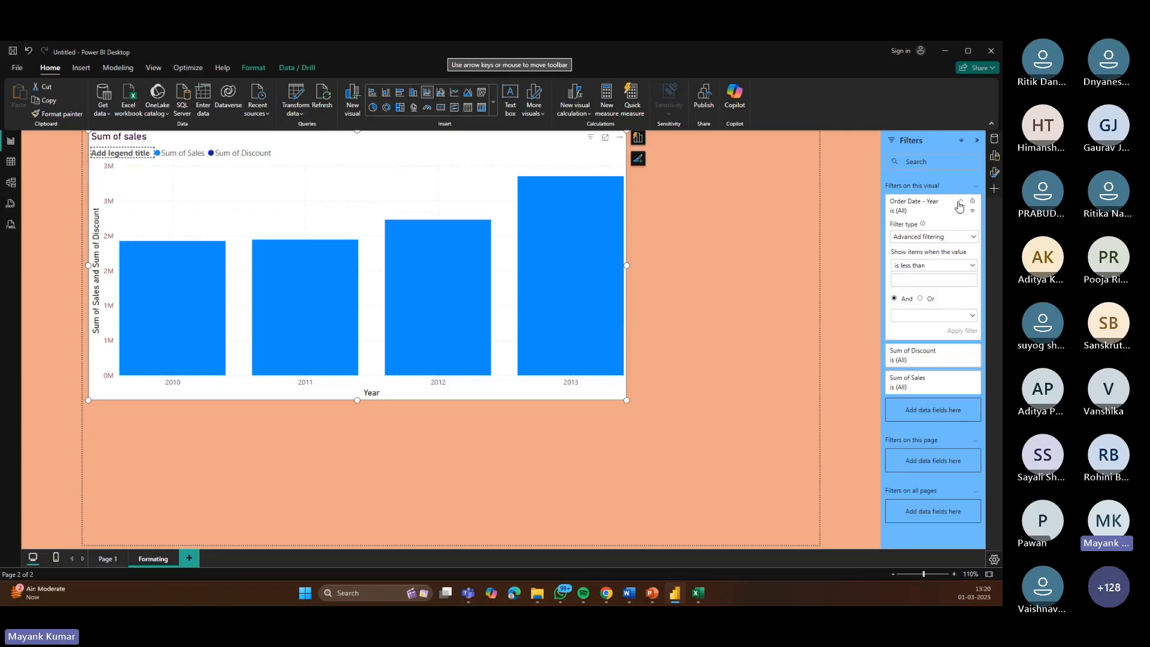
click(975, 238)
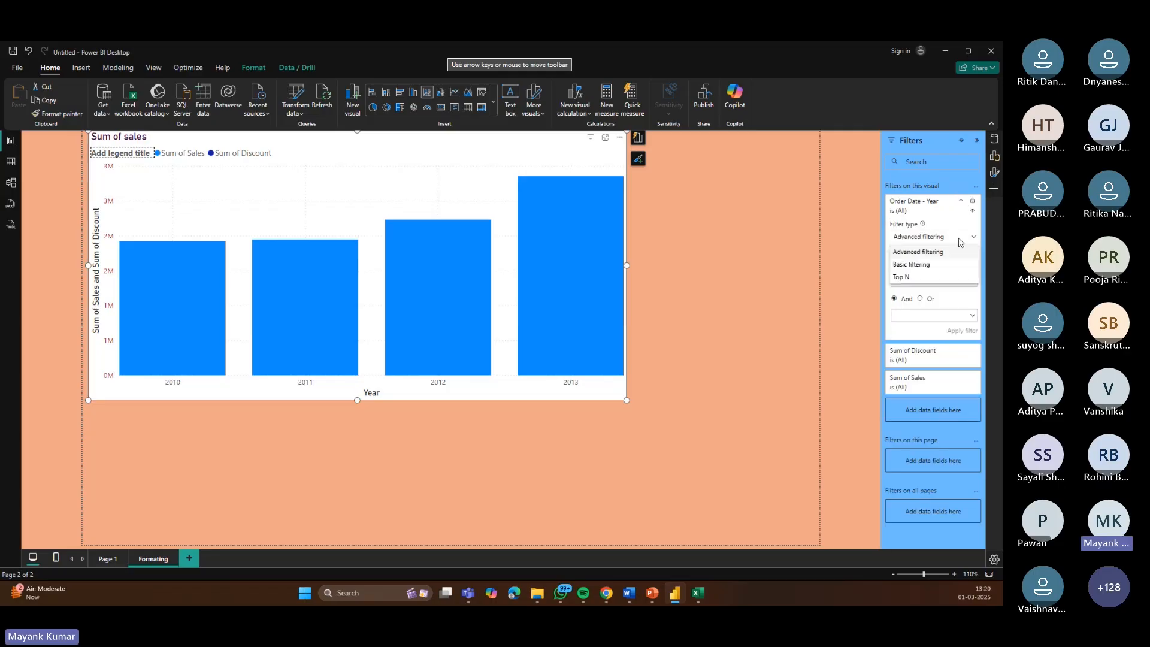
click(907, 269)
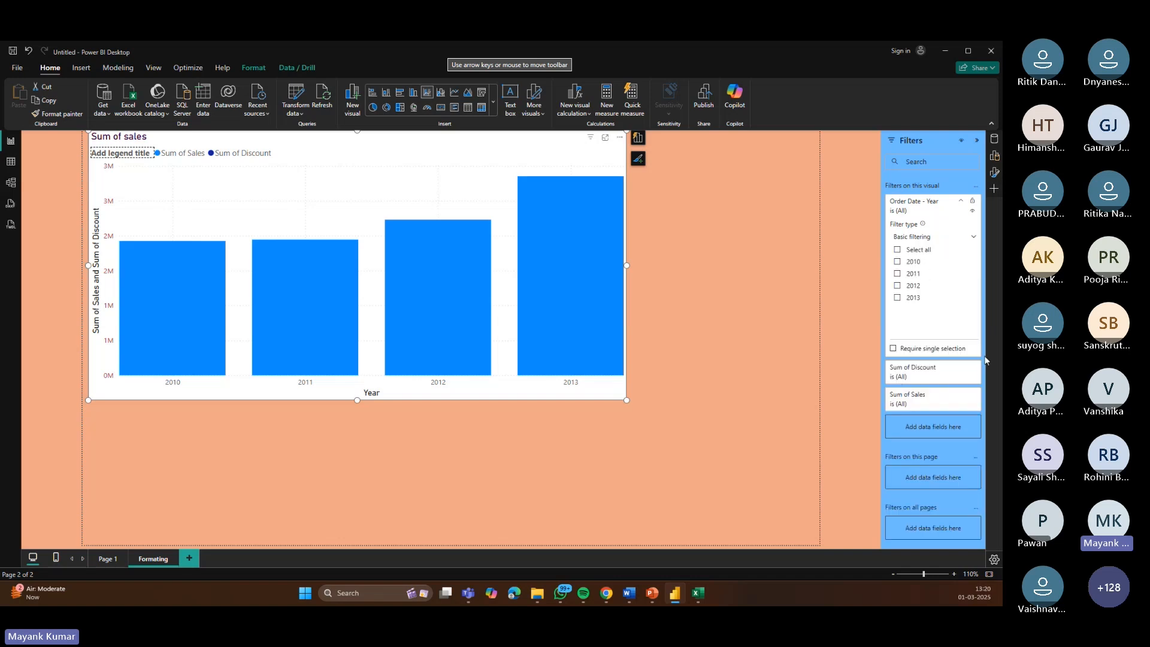
click(907, 289)
click(901, 299)
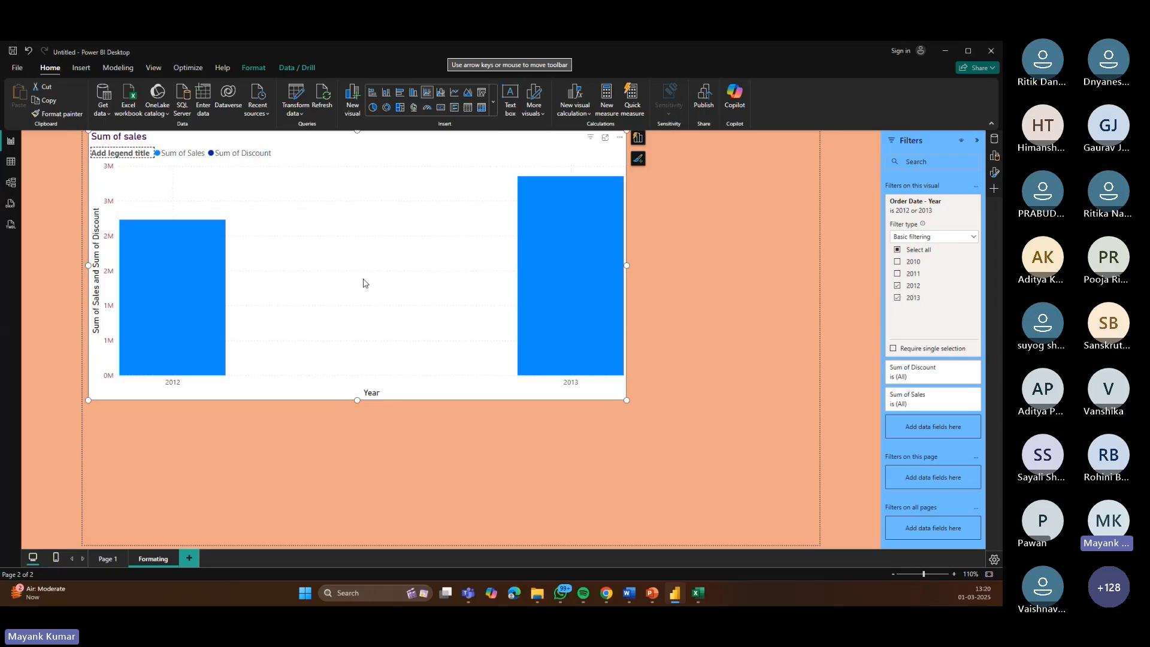
Step: Shrink the Sales and Discount chart to about a third of the page width and reset its year filter to all years
drag(627, 265, 359, 285)
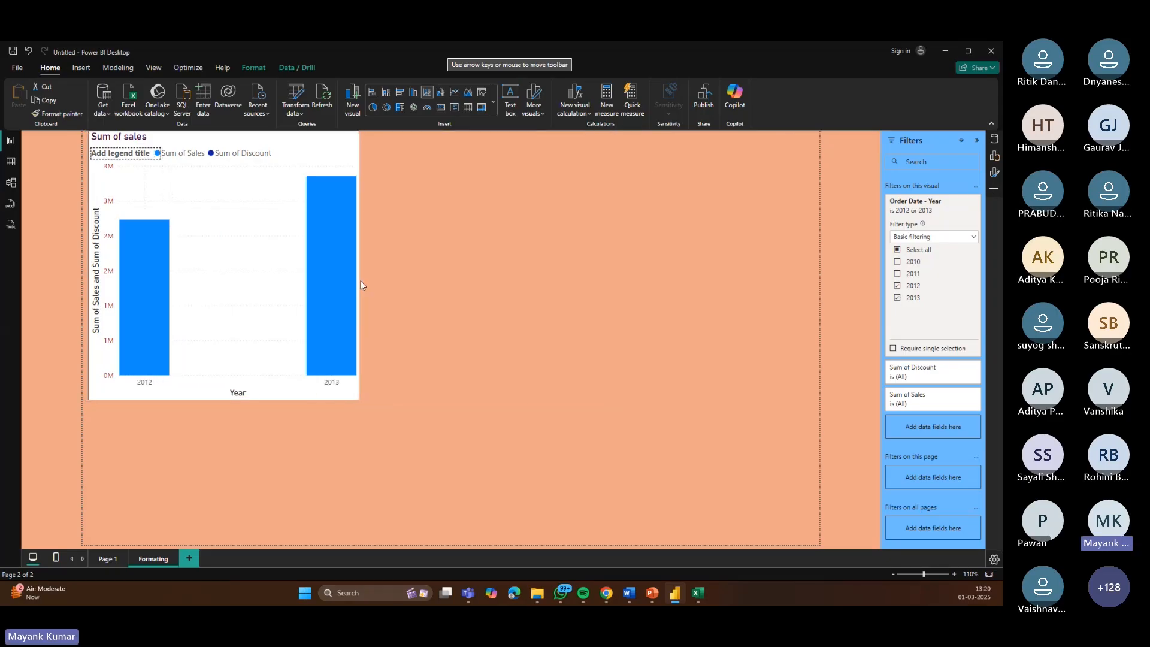
click(901, 251)
click(962, 204)
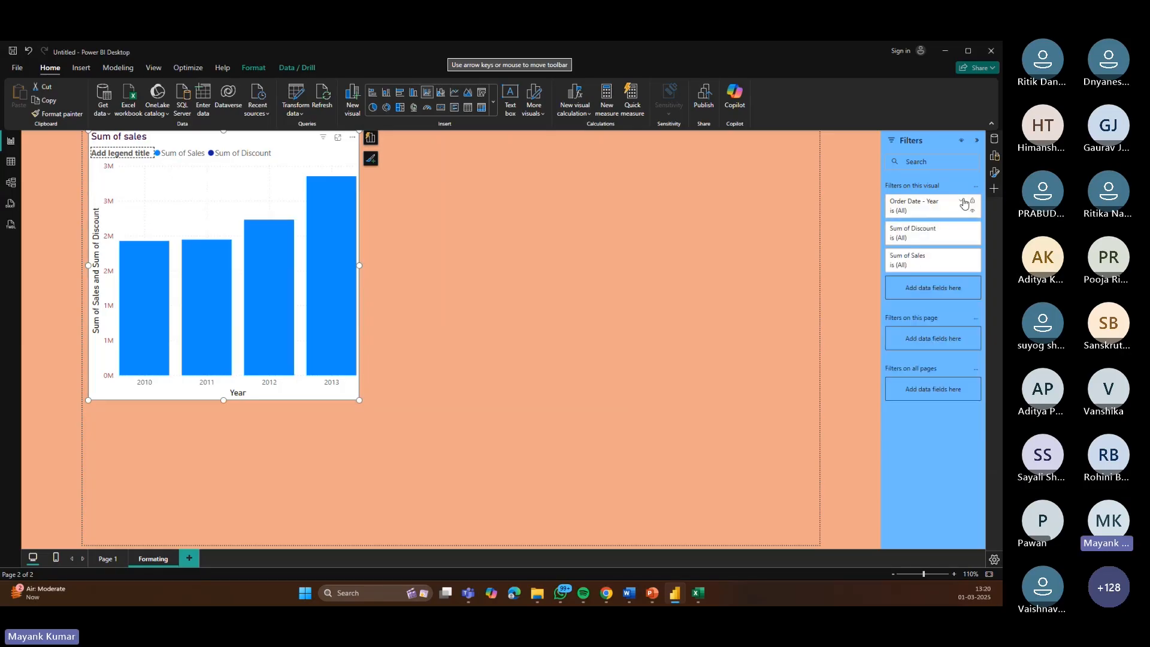
Step: Open the Data, Build and Format panes beside the Filters pane
click(997, 143)
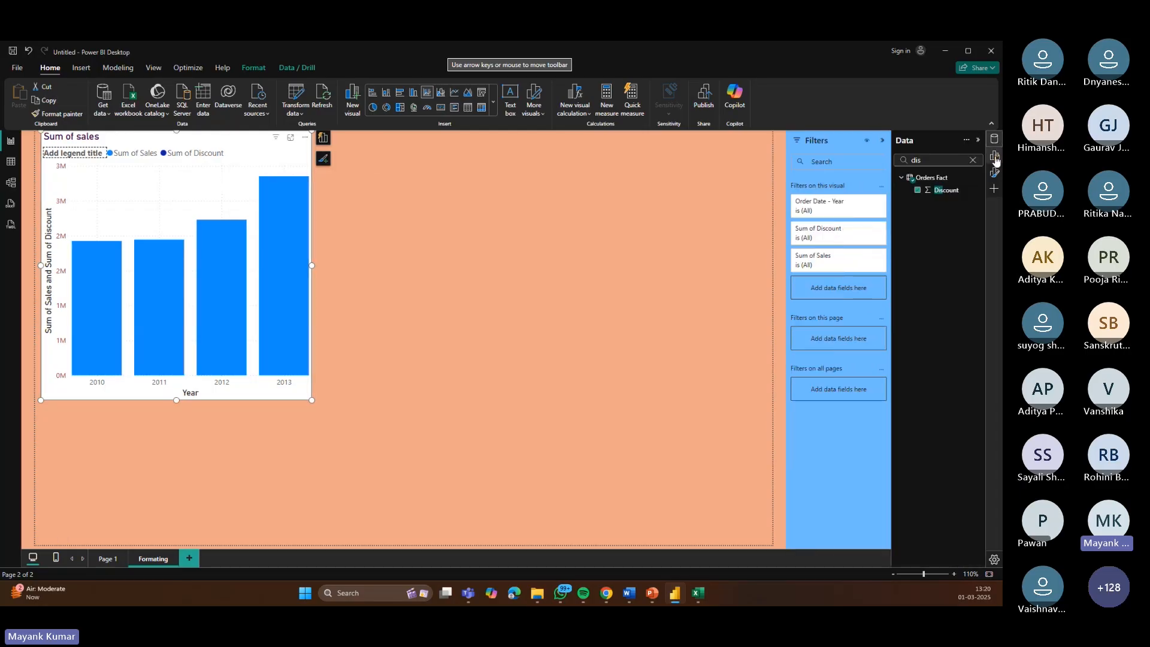
click(996, 159)
click(995, 173)
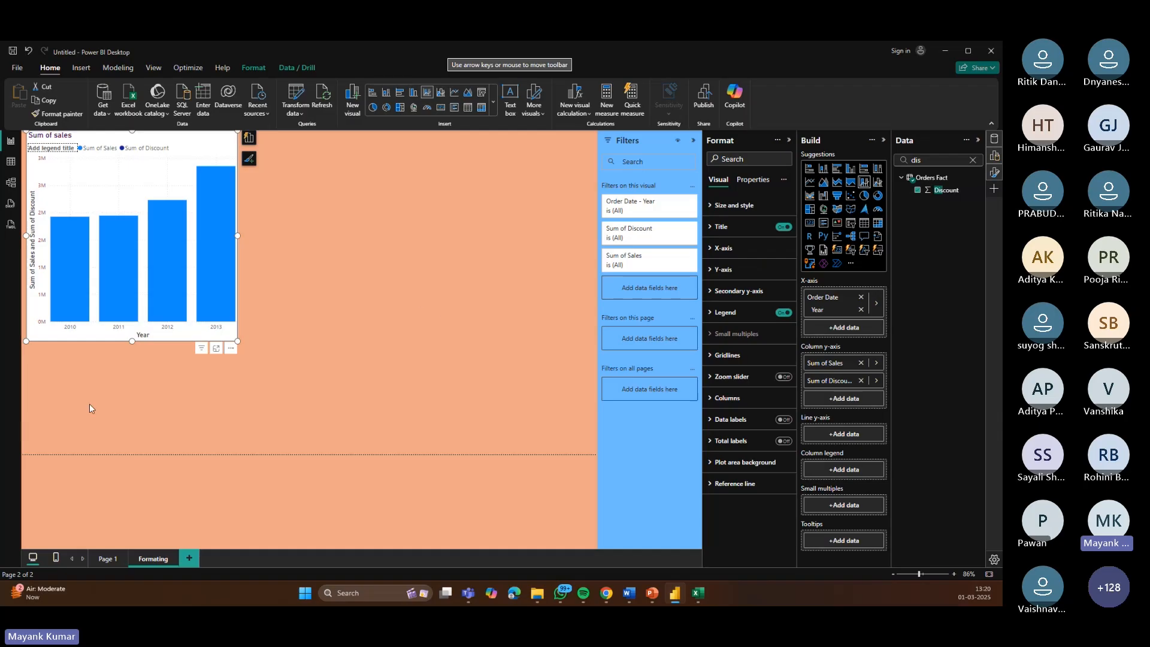
key(alt+Tab)
Step: Add a new report page and enlarge its map visual to cover the upper half of the page
click(188, 558)
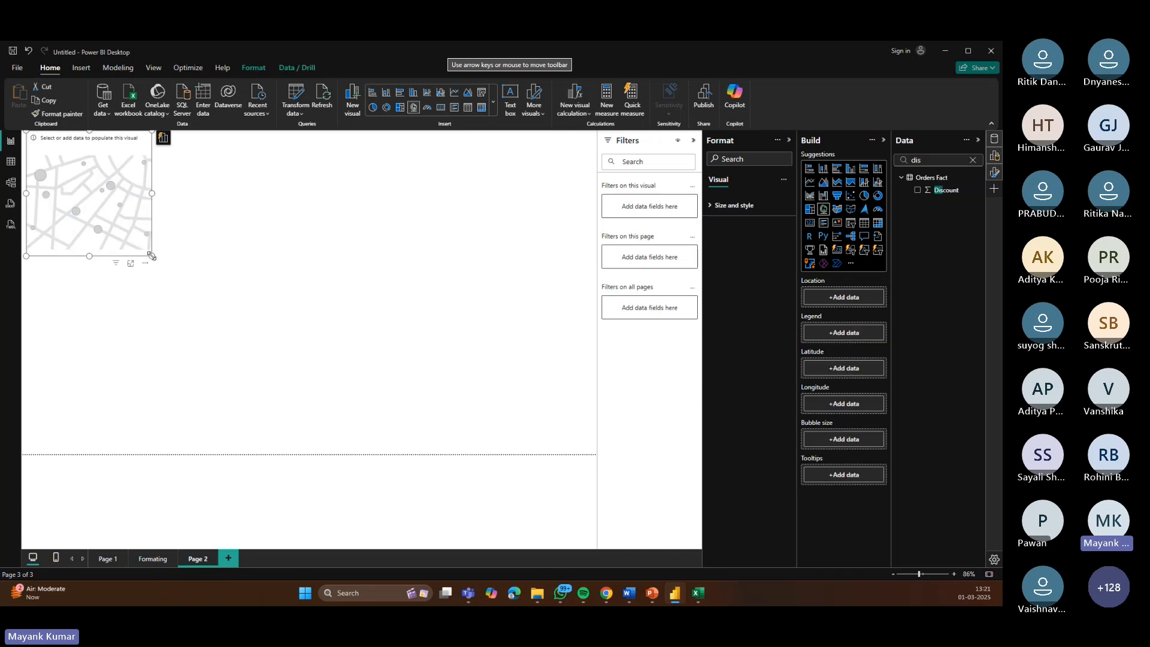
drag(151, 255, 524, 425)
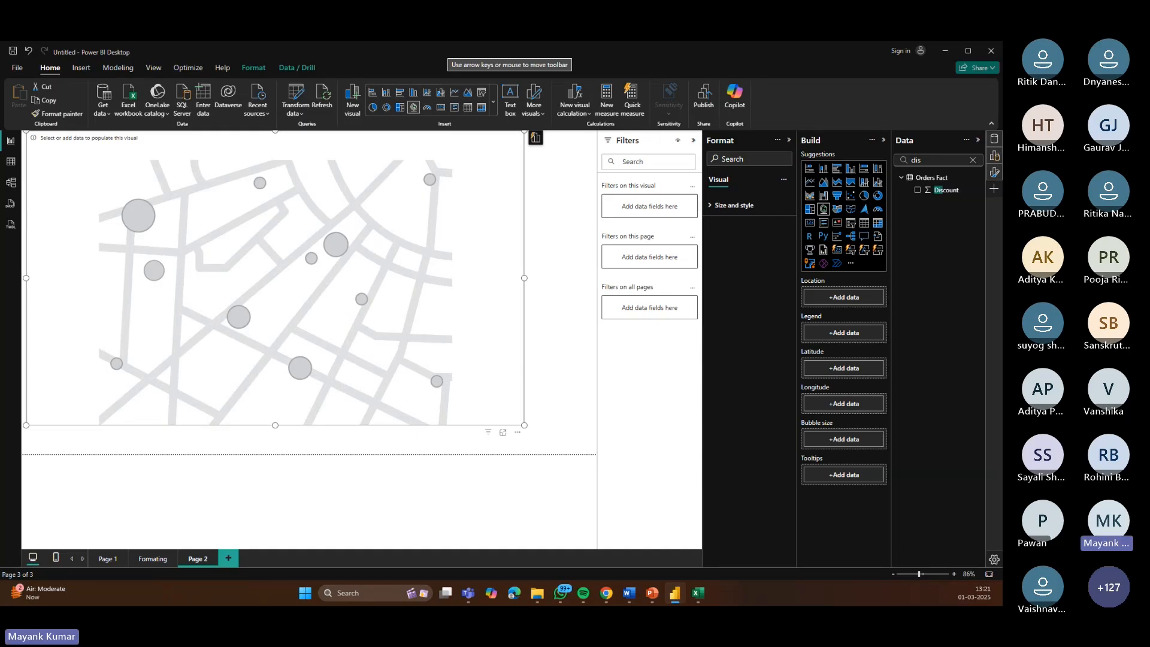
Step: Search the fields for City and add it to the map's Location, then clear the field search
click(973, 160)
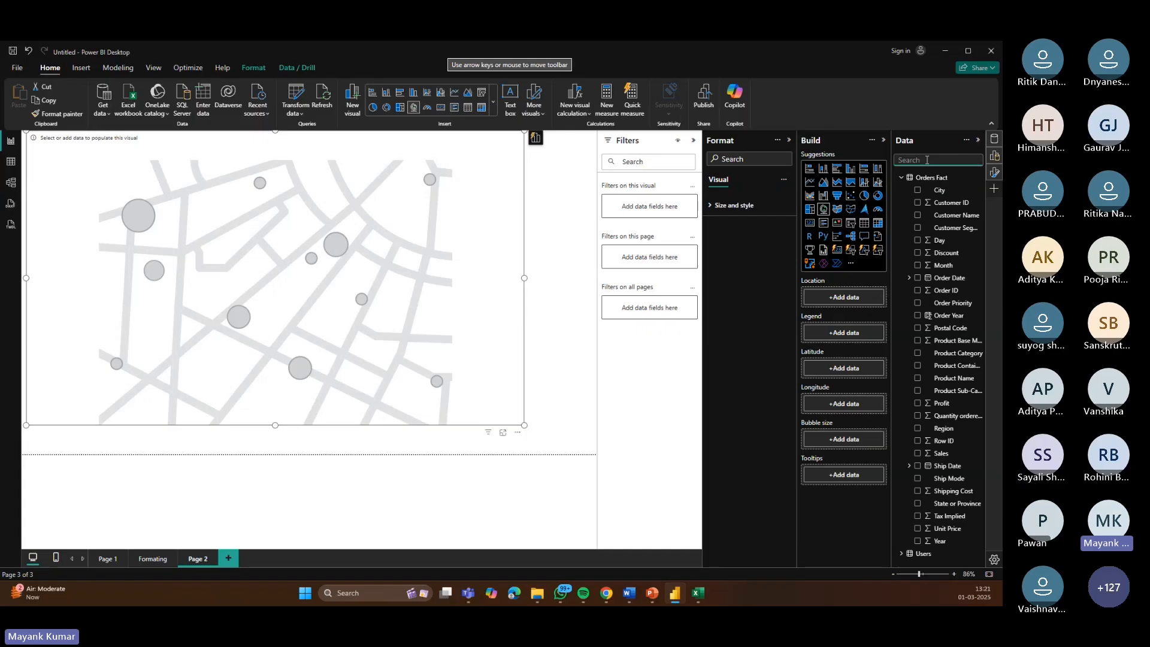
text(City)
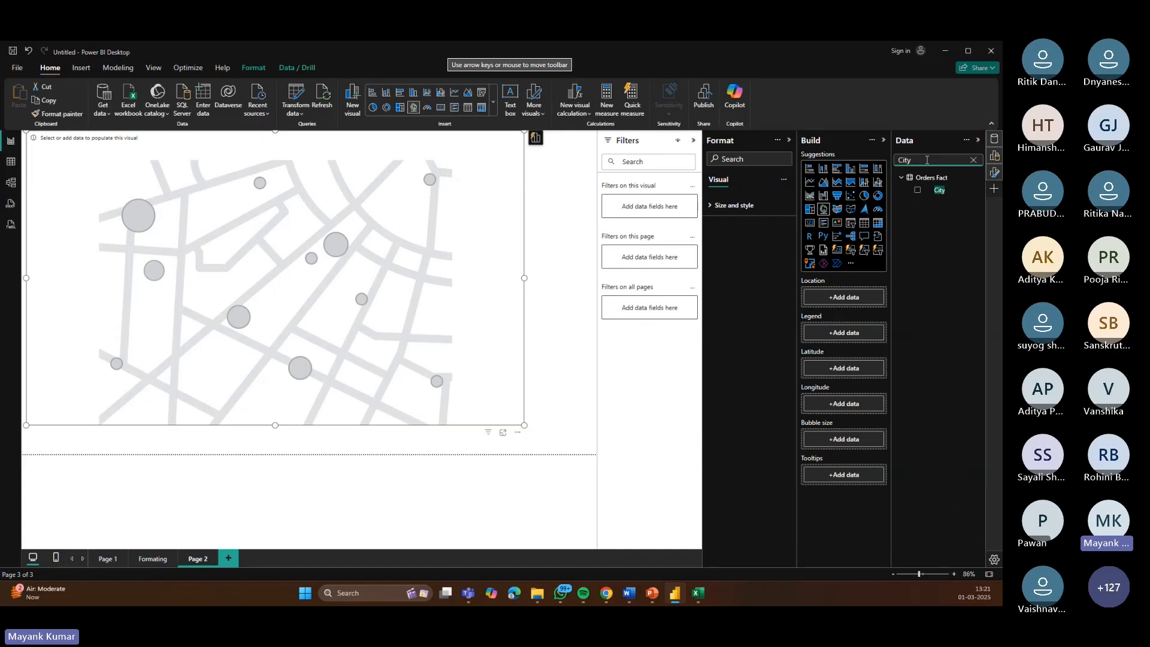
click(917, 190)
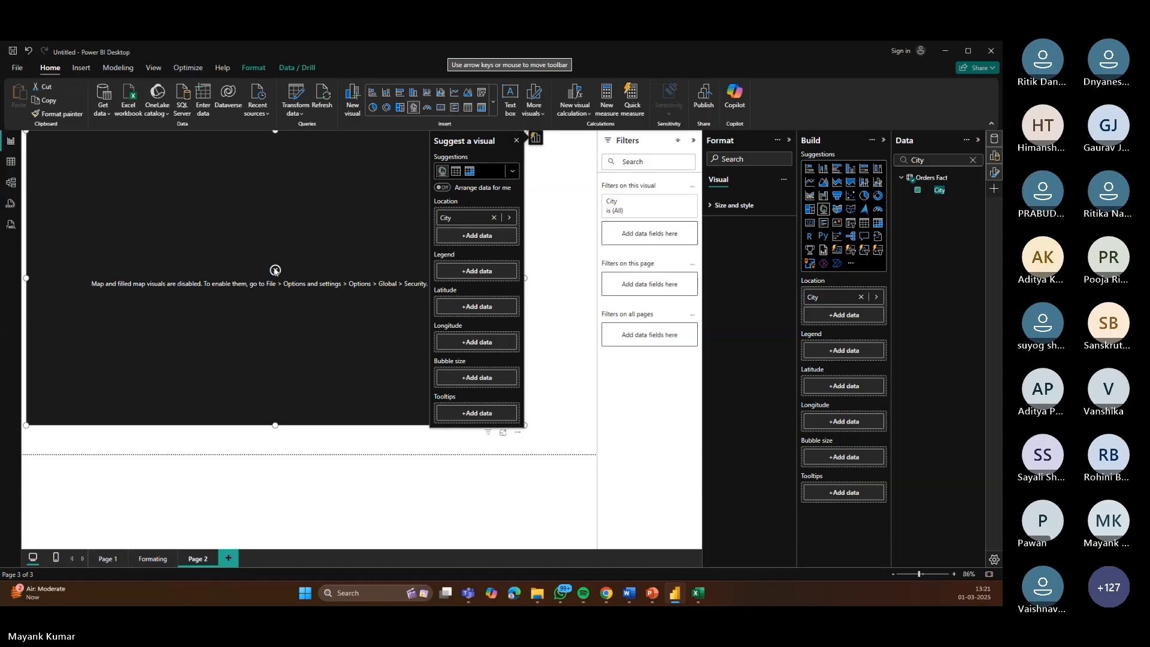
click(517, 140)
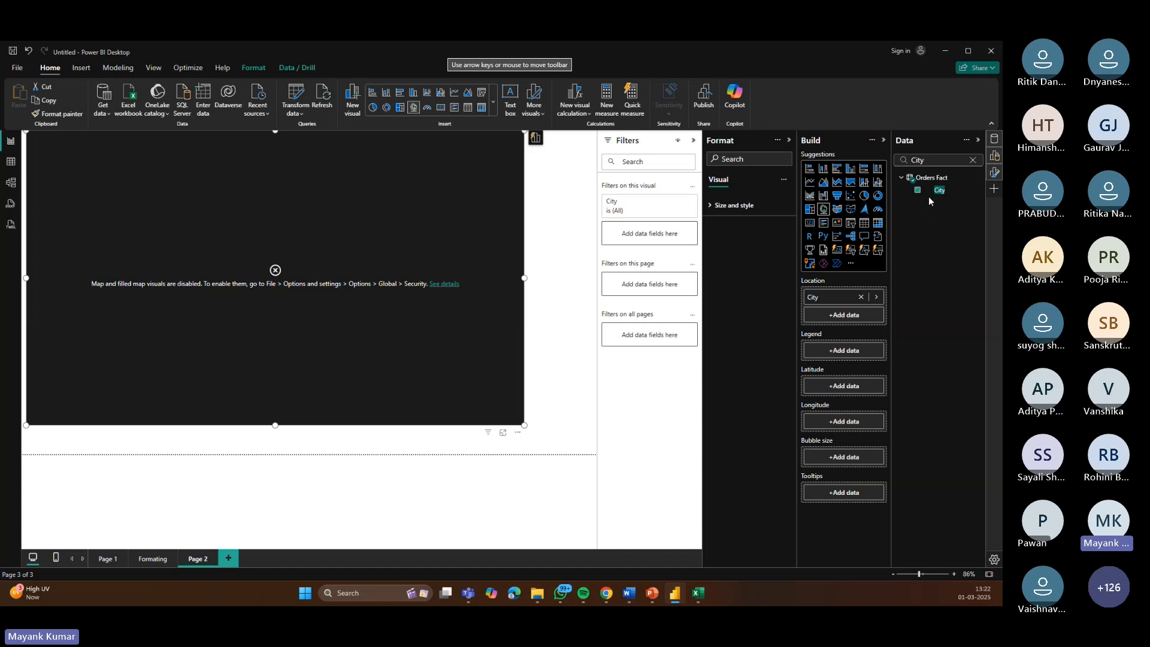
click(973, 161)
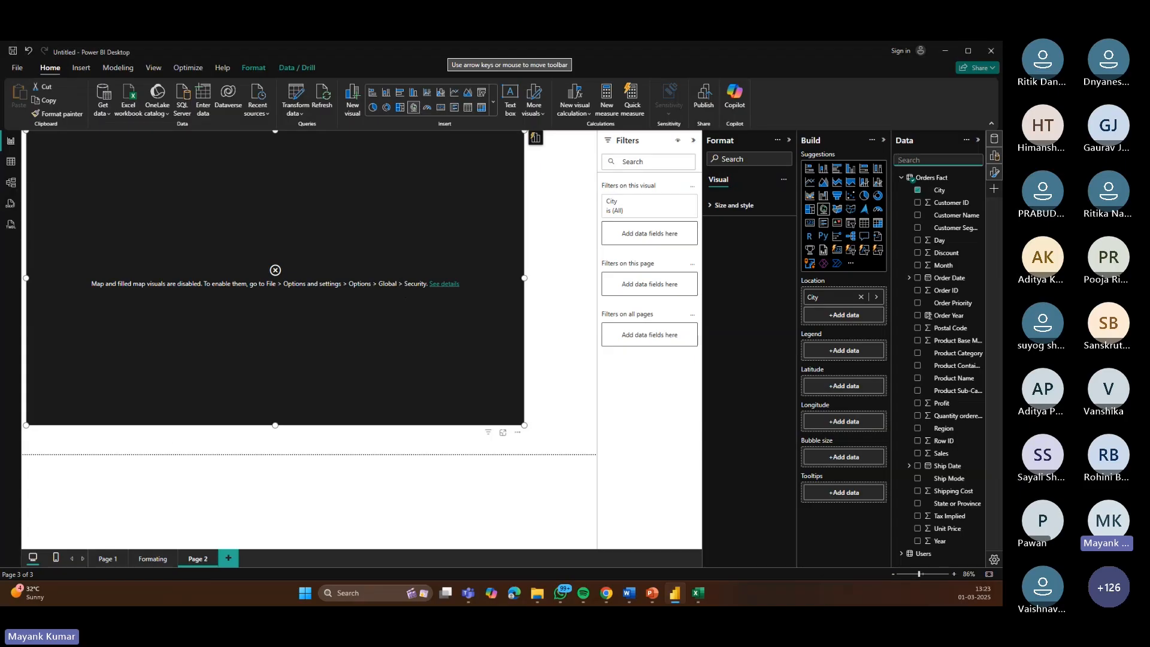
Step: Add a new report page
key(alt+Tab)
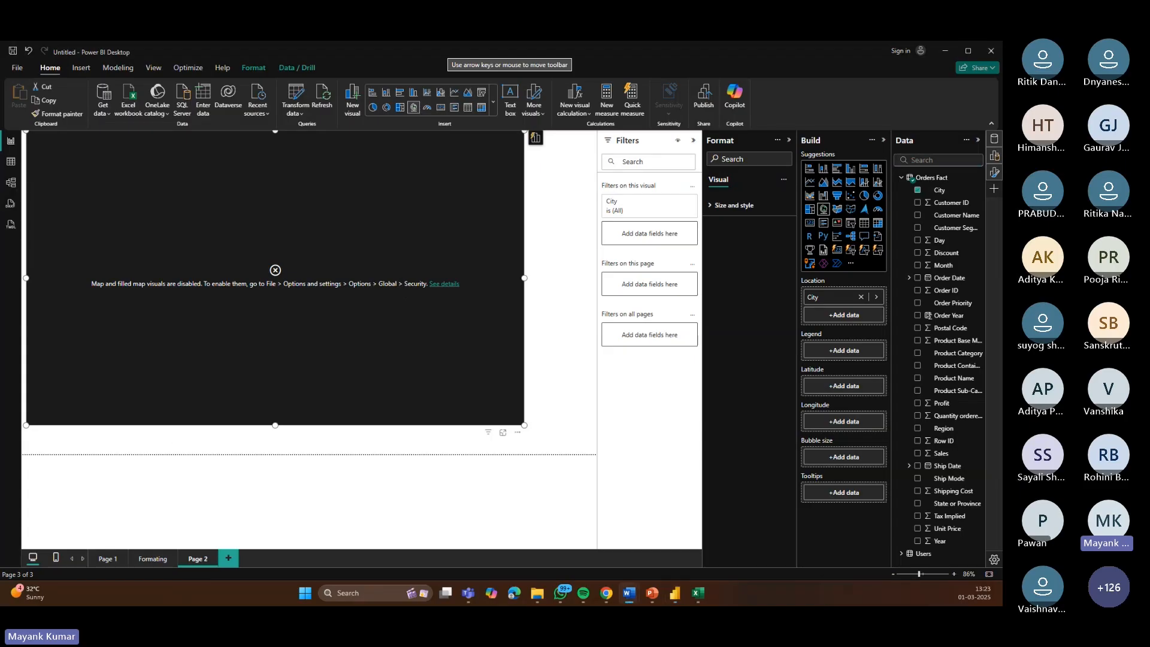
click(230, 558)
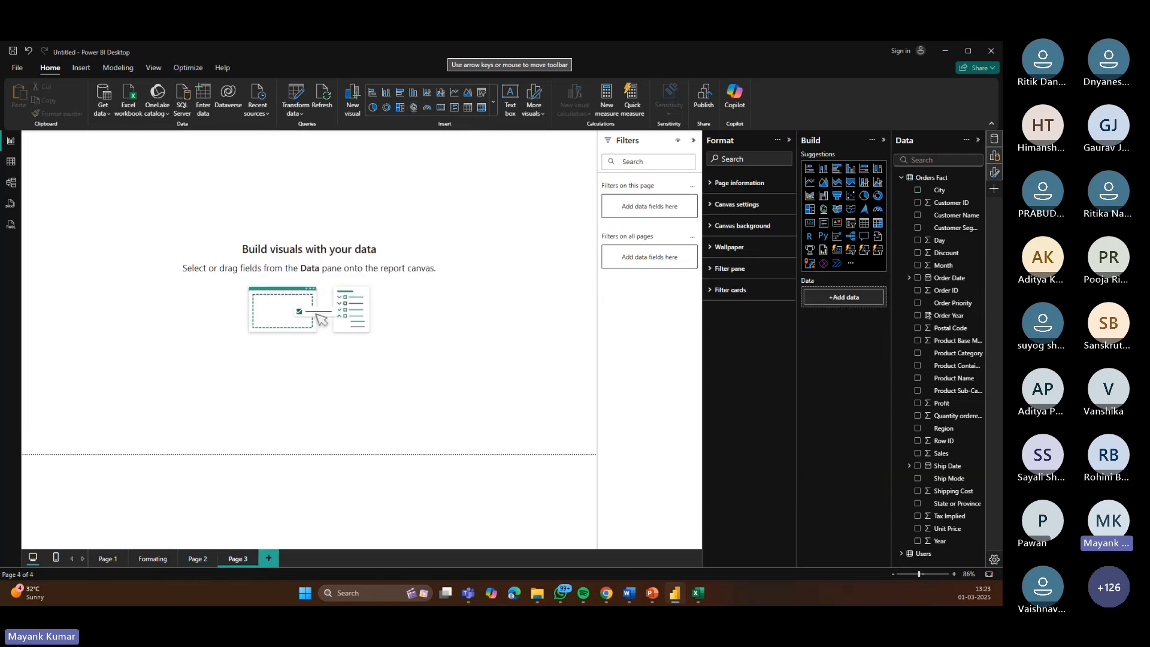
Step: Switch to the Explain Hirerchy workbook in Excel, enable editing and highlight the Year-to-Day hierarchy cells
key(alt+Tab)
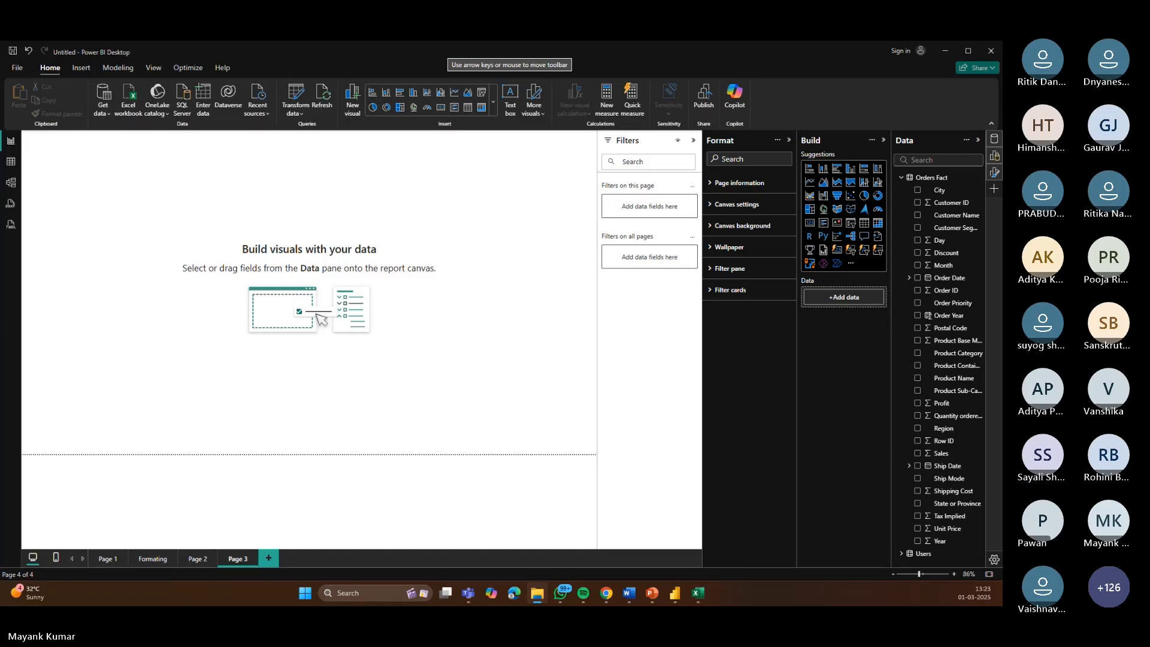
key(alt+Tab)
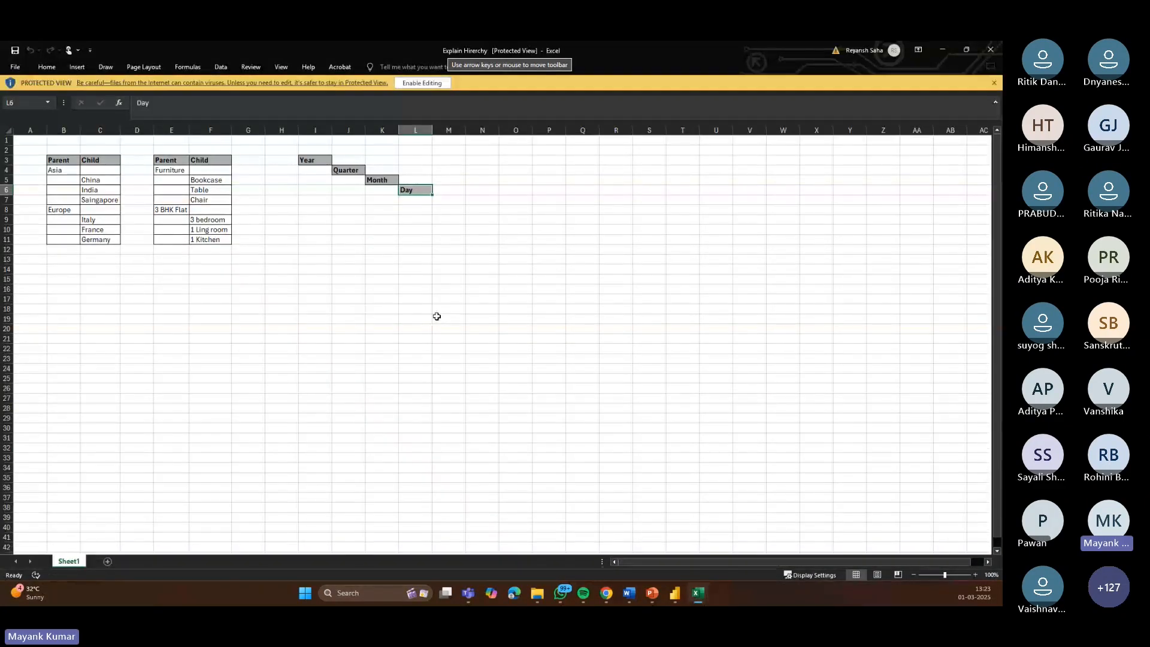
click(430, 84)
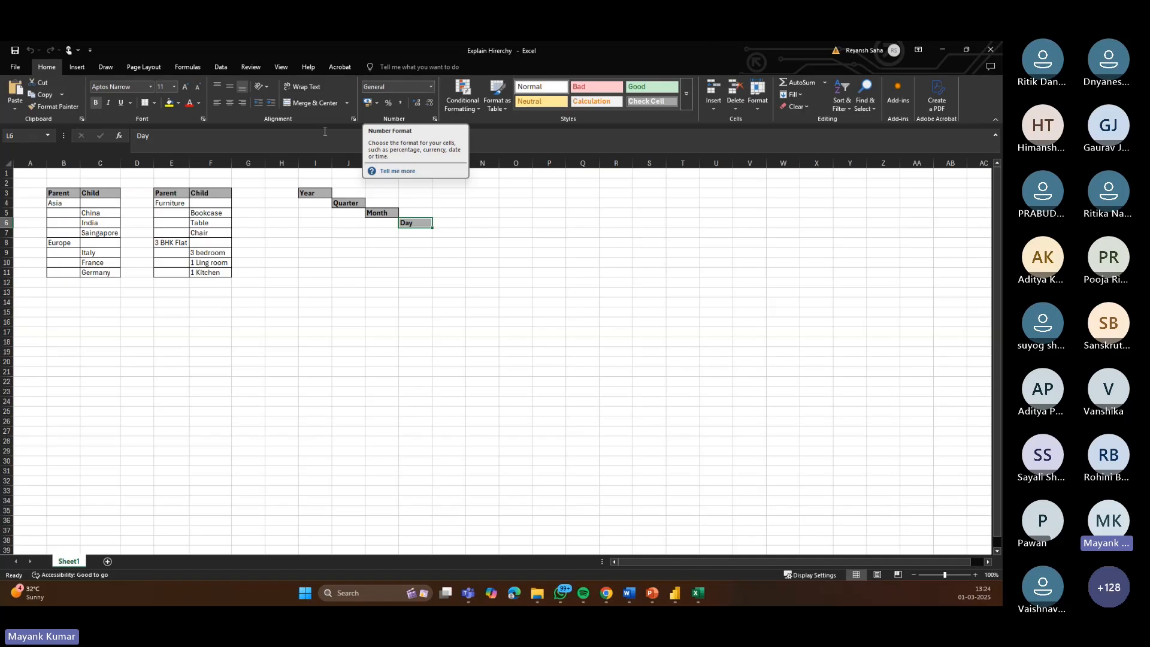
click(70, 205)
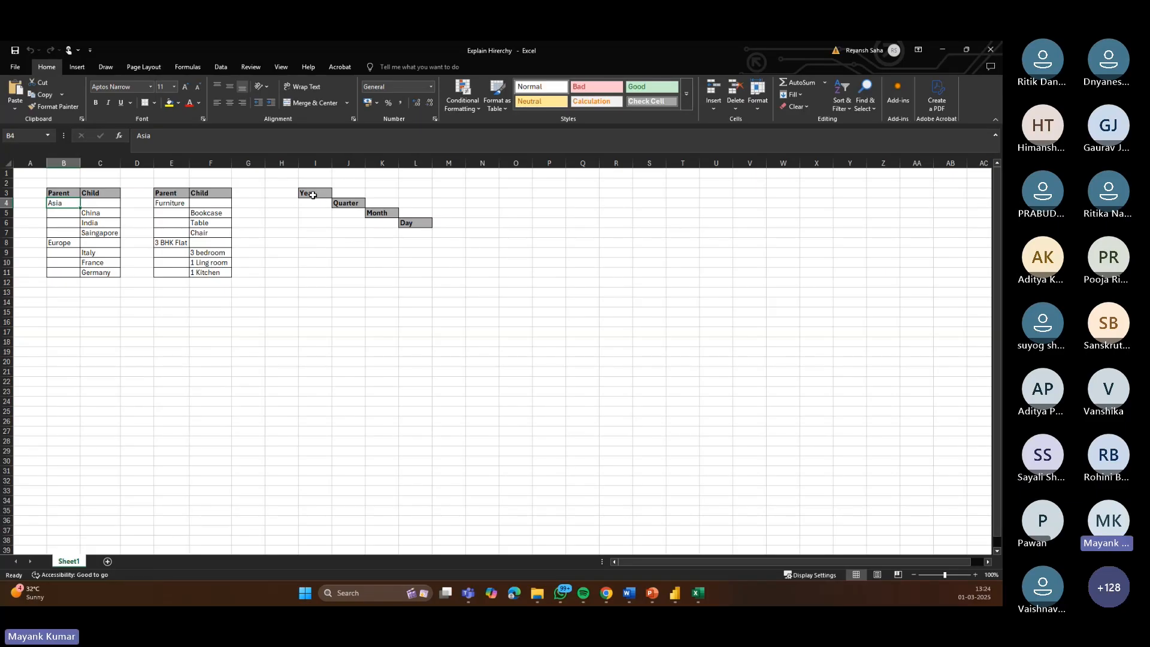
drag(313, 195, 412, 224)
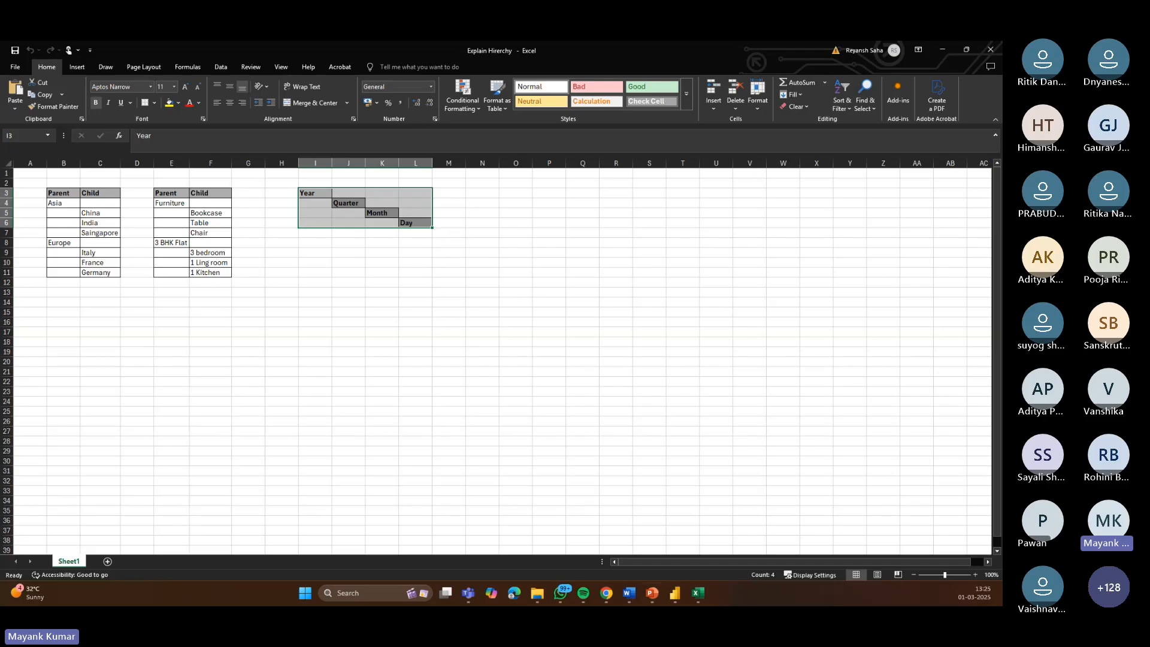
Step: Return to Power BI, expand Order Date's Date Hierarchy in the Data pane and widen the pane
click(668, 597)
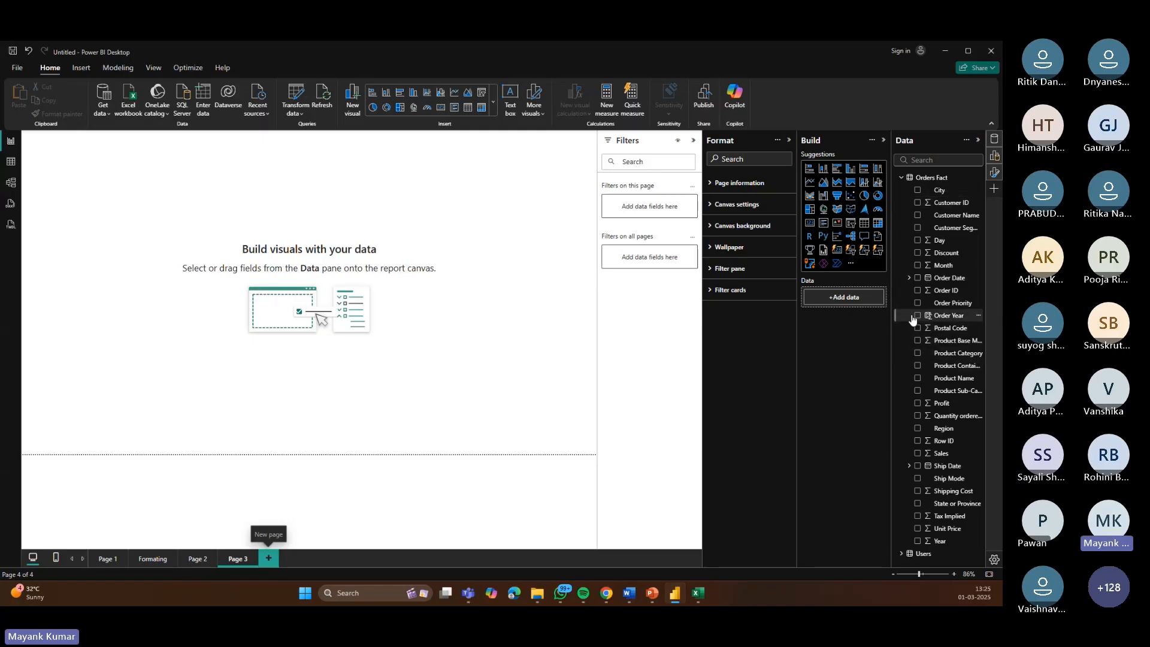
click(910, 278)
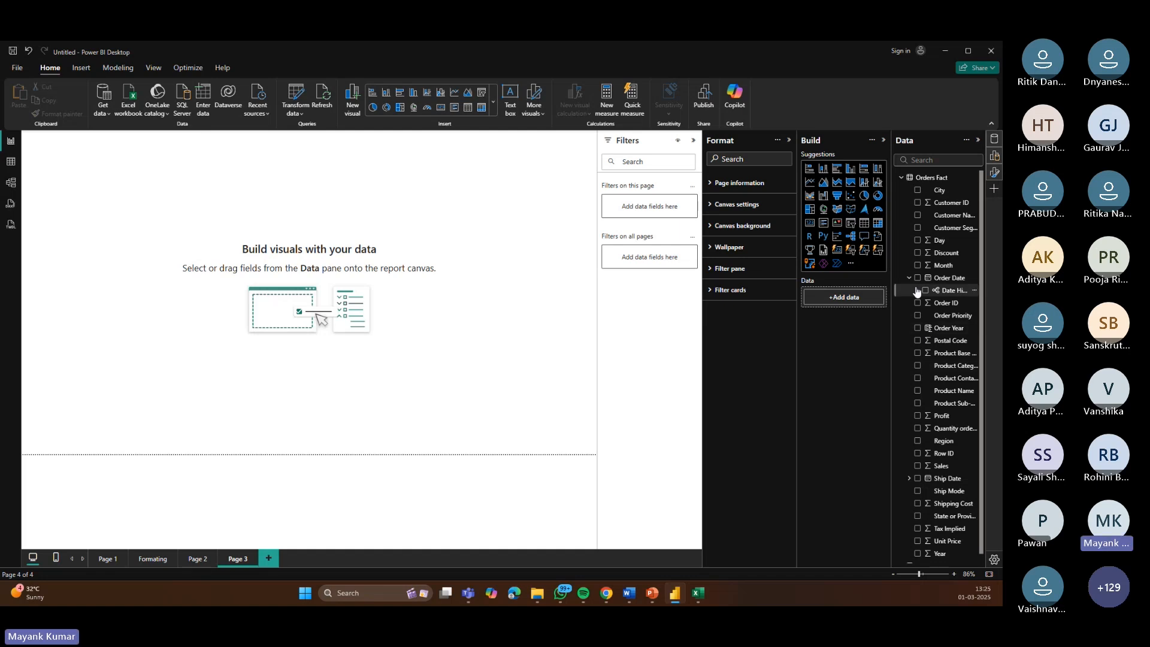
click(916, 291)
drag(891, 327, 810, 326)
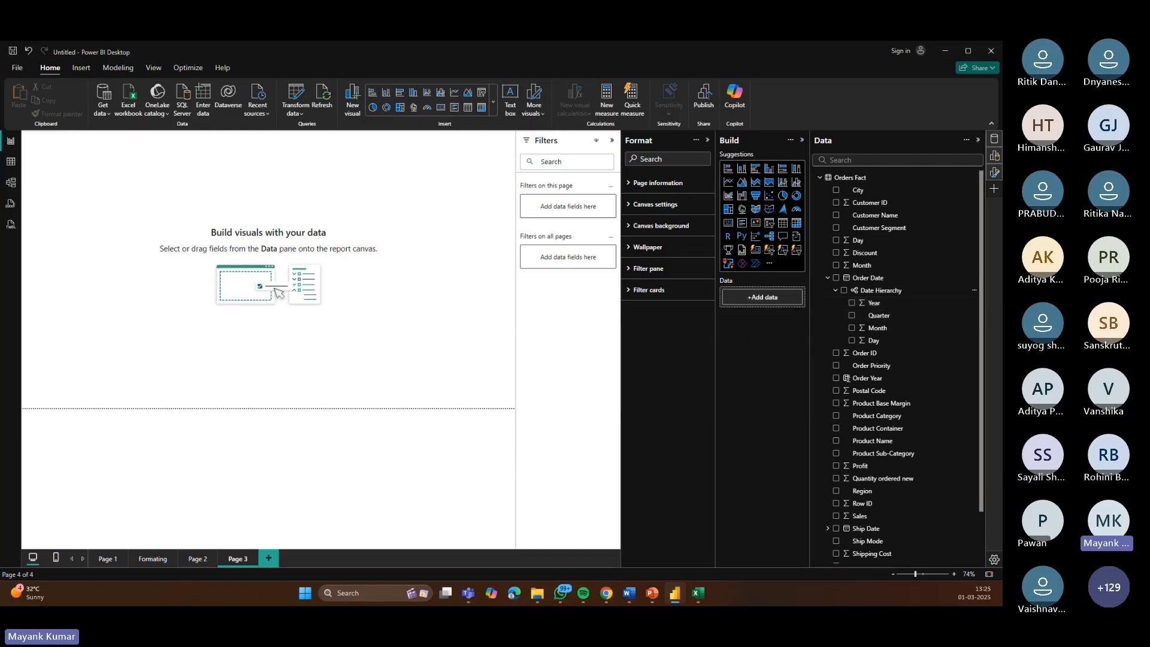
Step: Switch back to the Excel workbook and step through the Year, Quarter, Month and Day cells
key(super+d)
key(super+d)
mouse_move(698, 593)
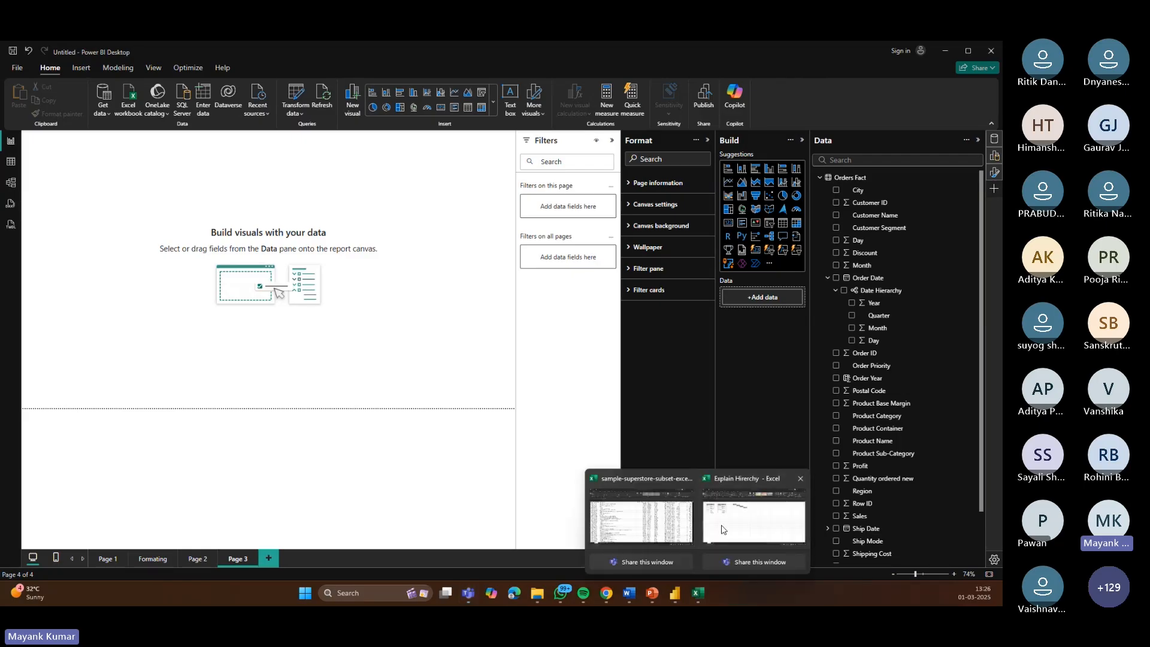
click(722, 530)
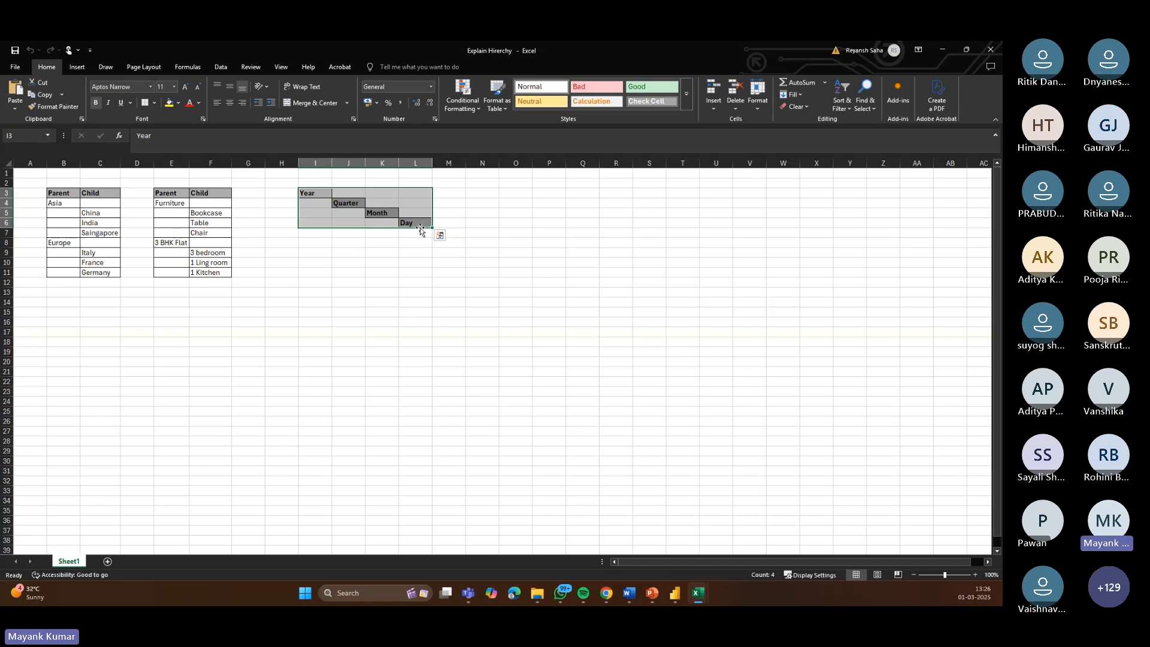
click(342, 203)
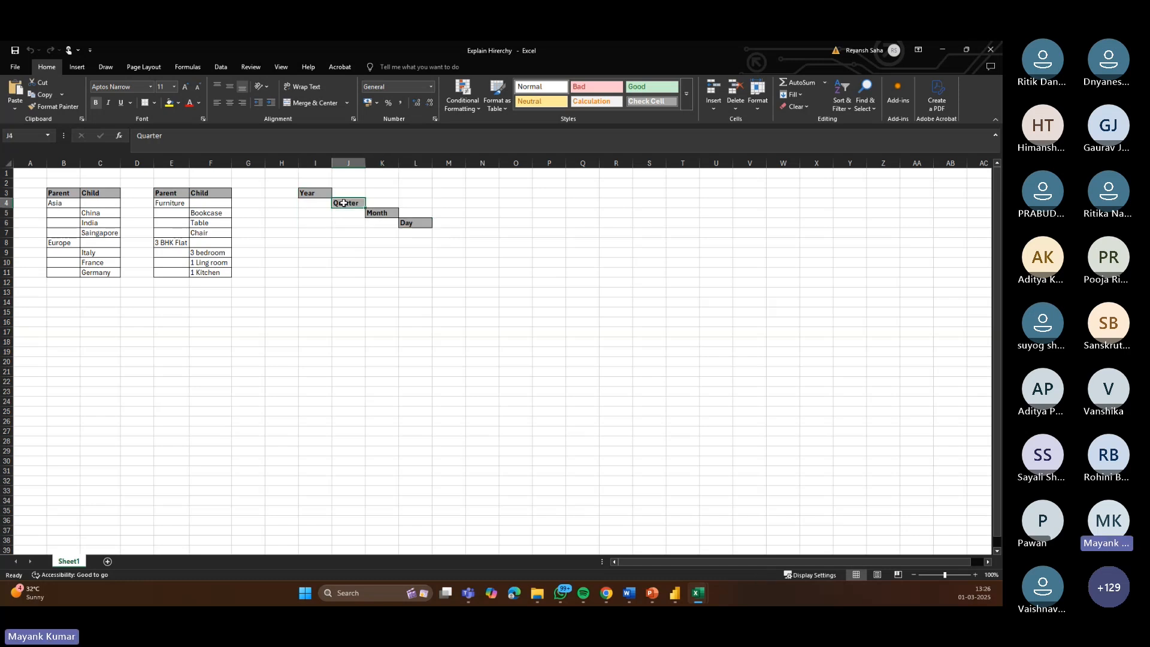
click(314, 194)
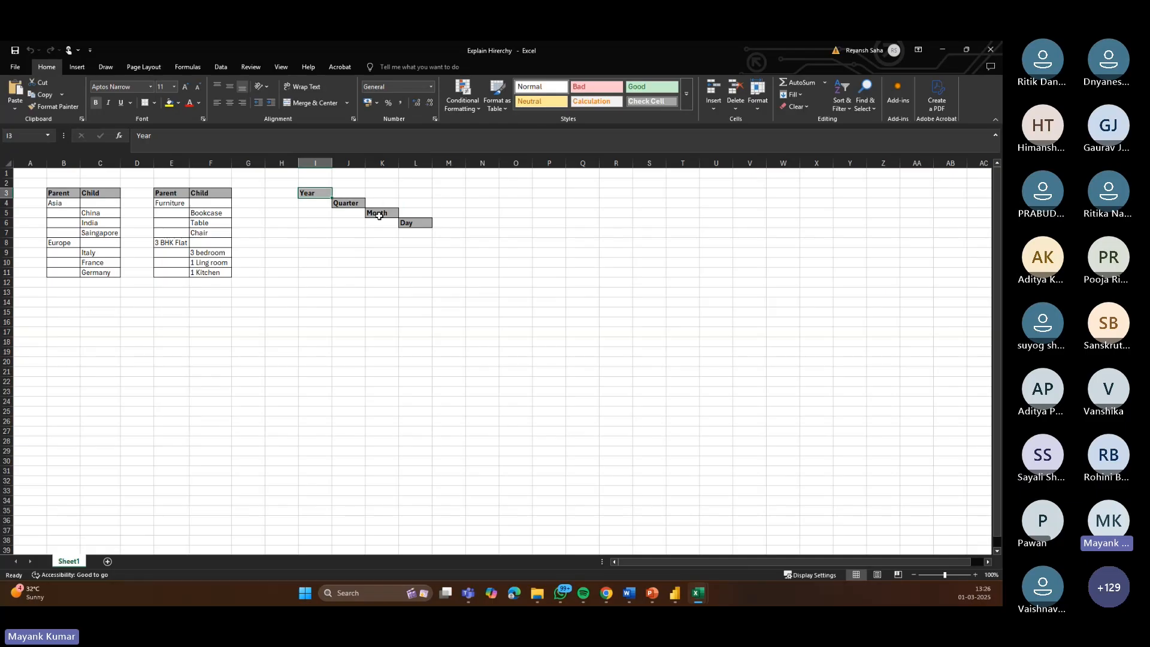
click(378, 217)
click(405, 228)
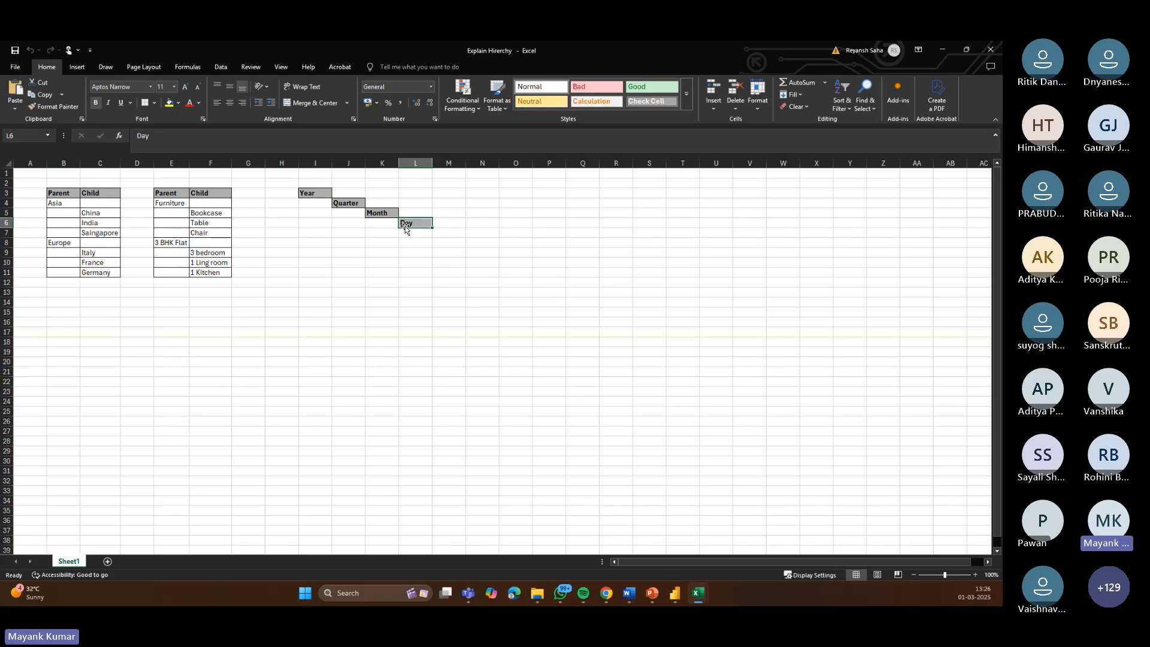
Step: Enter Date in cell H2 above Year and copy the Year cell's formatting onto it with Format Painter
click(279, 184)
text(Date)
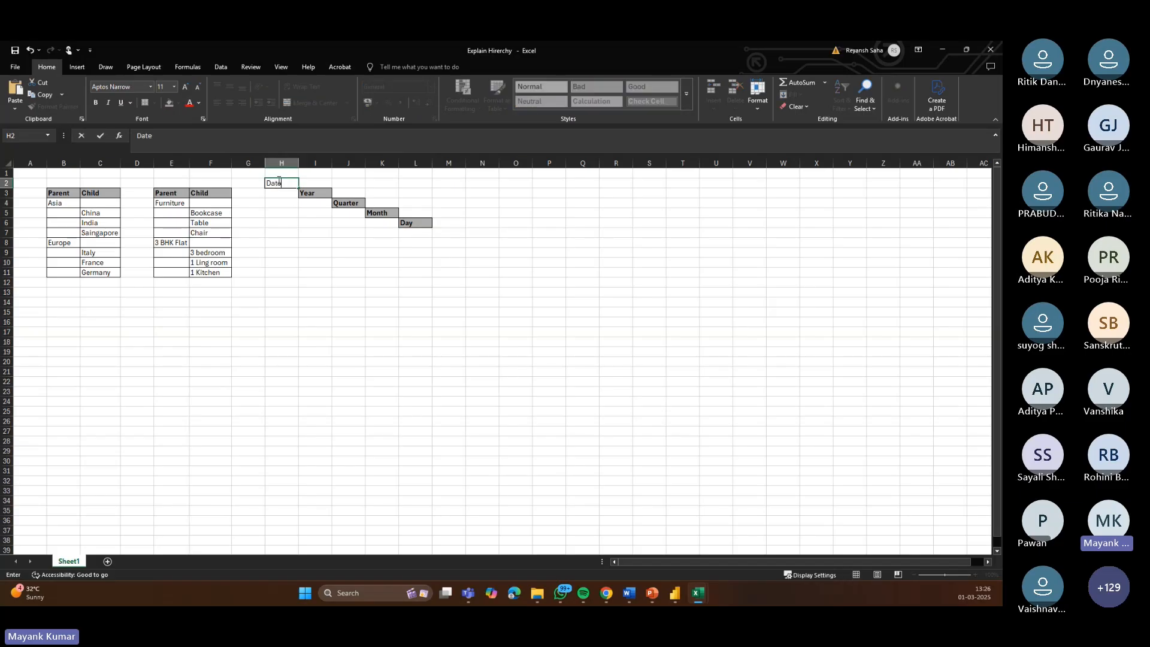
click(311, 193)
click(54, 106)
click(281, 185)
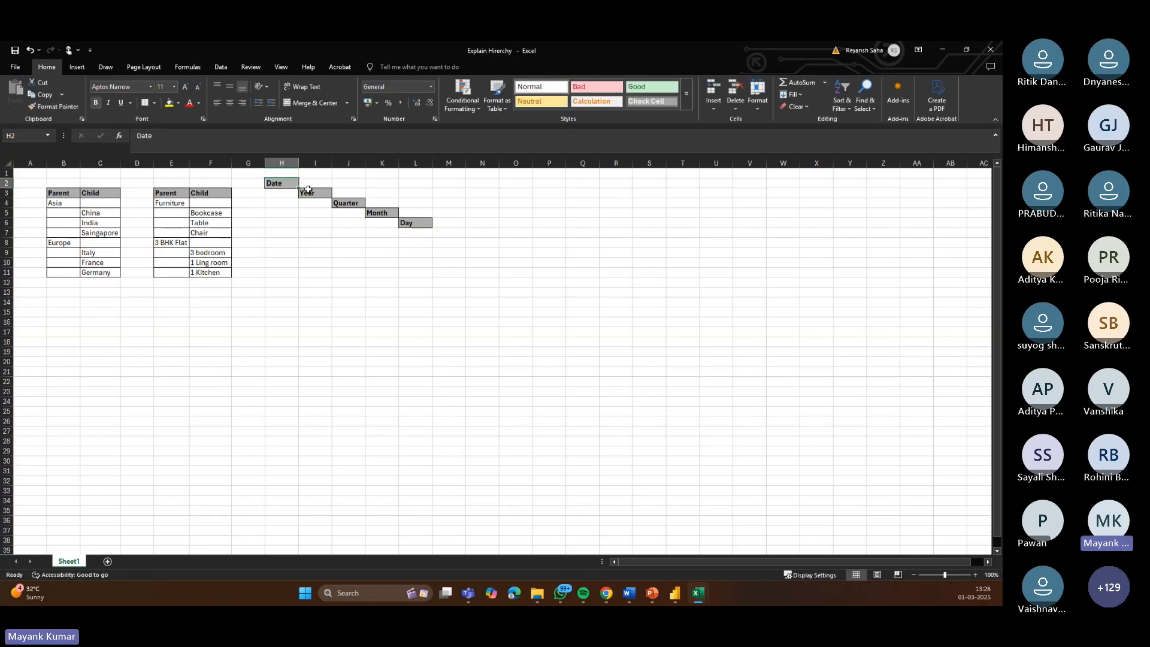
Step: Clear the Quarter cell in J4 and retype it as Quater
click(391, 290)
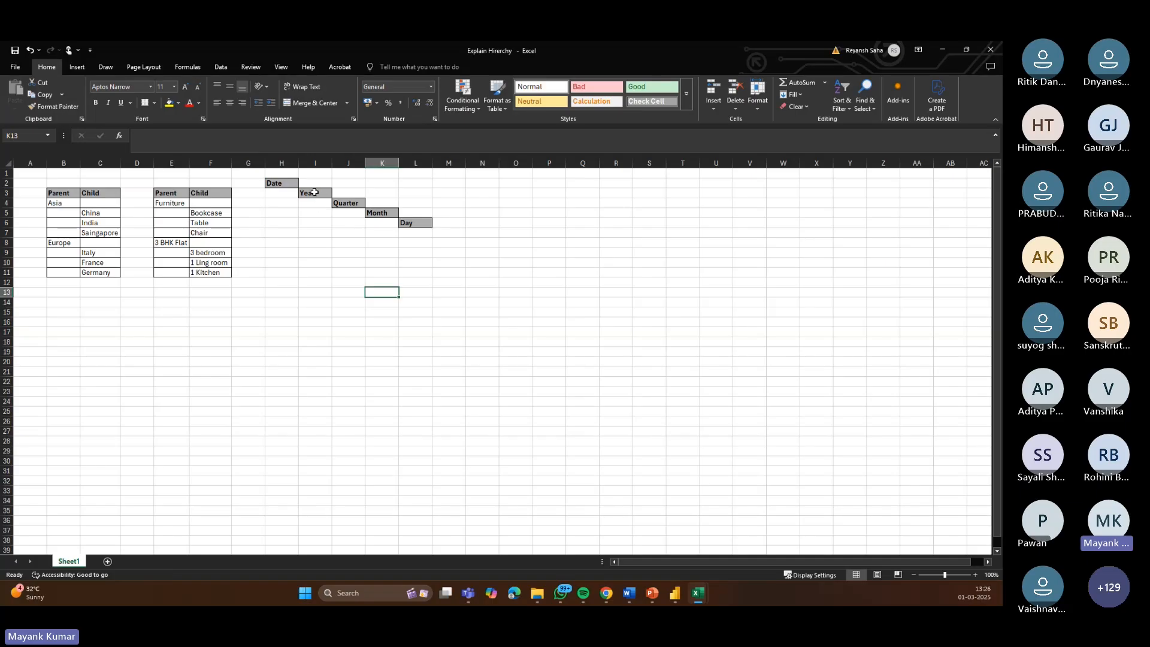
click(314, 191)
click(349, 204)
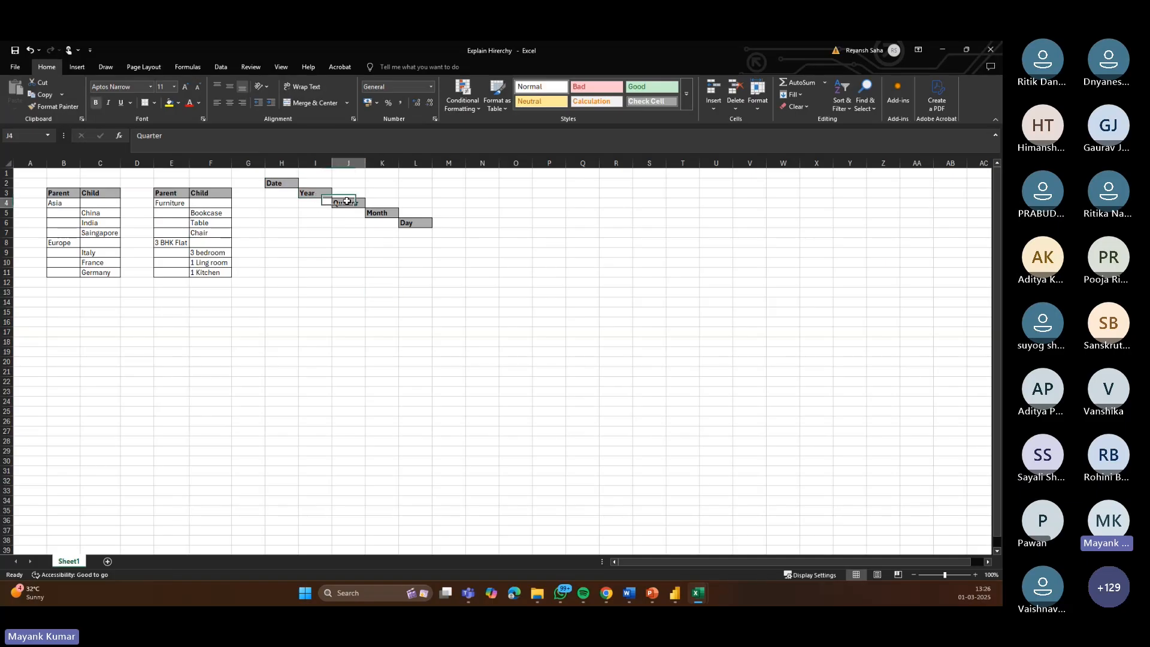
key(Delete)
click(362, 299)
click(374, 212)
click(401, 222)
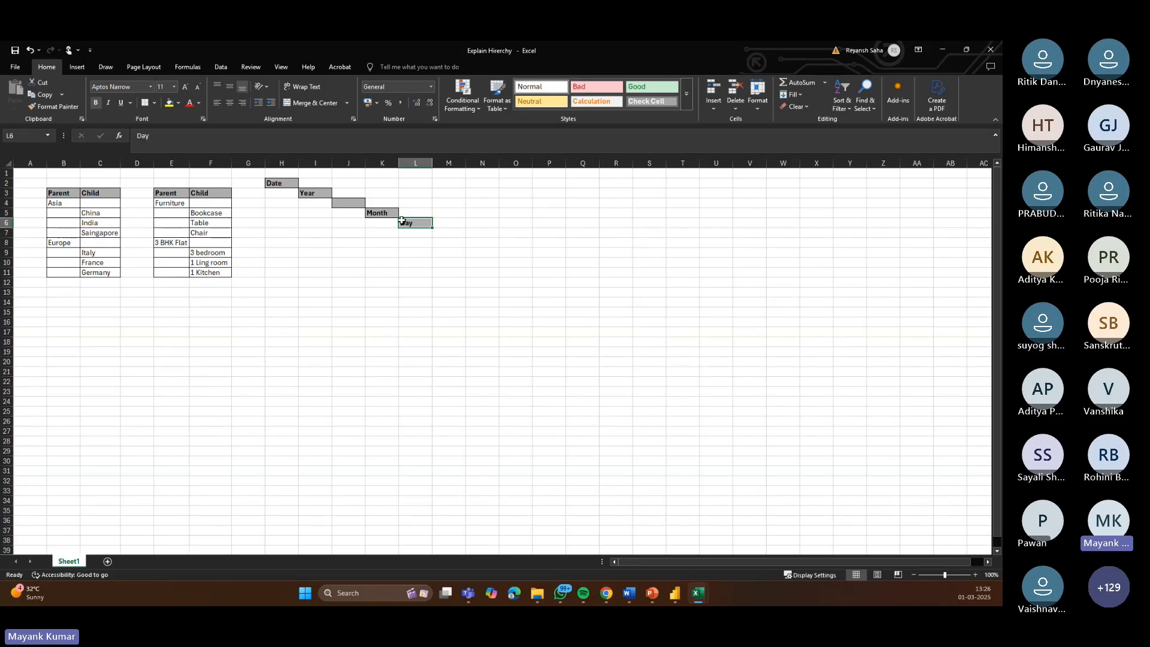
click(339, 202)
text(Qua)
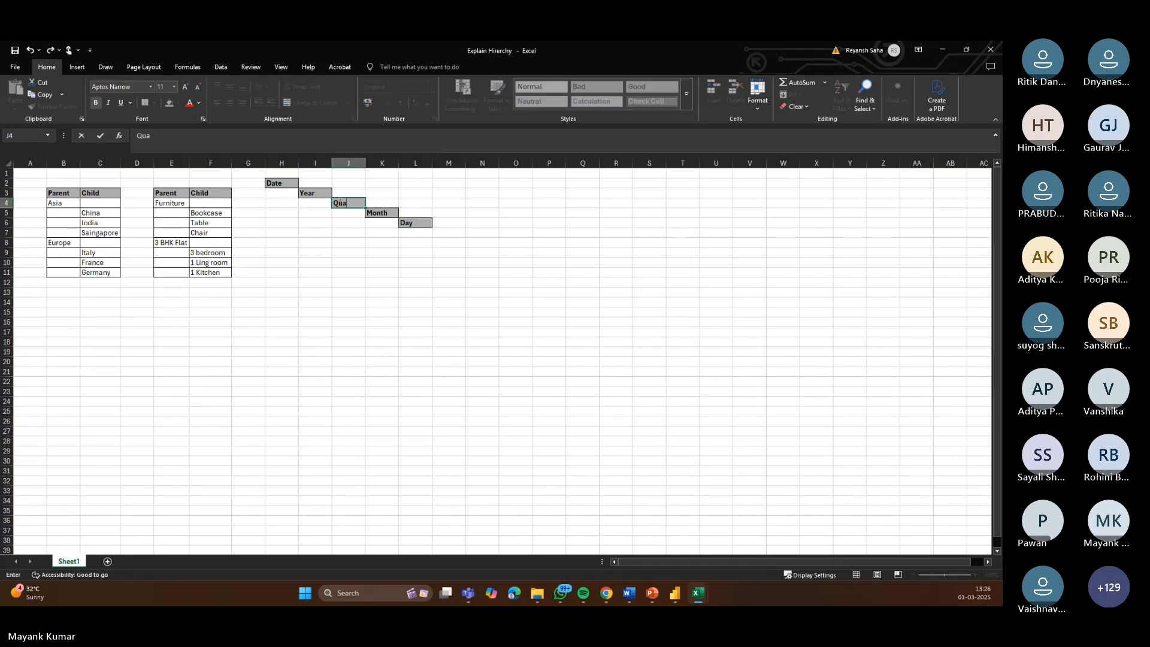
text(ter)
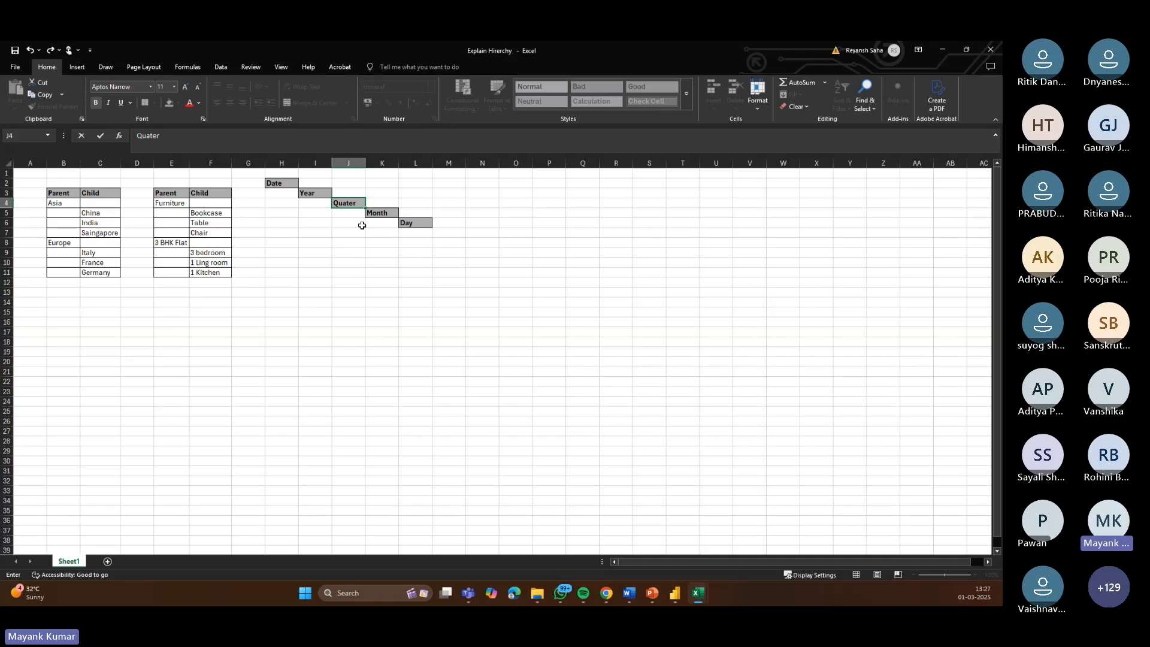
click(495, 343)
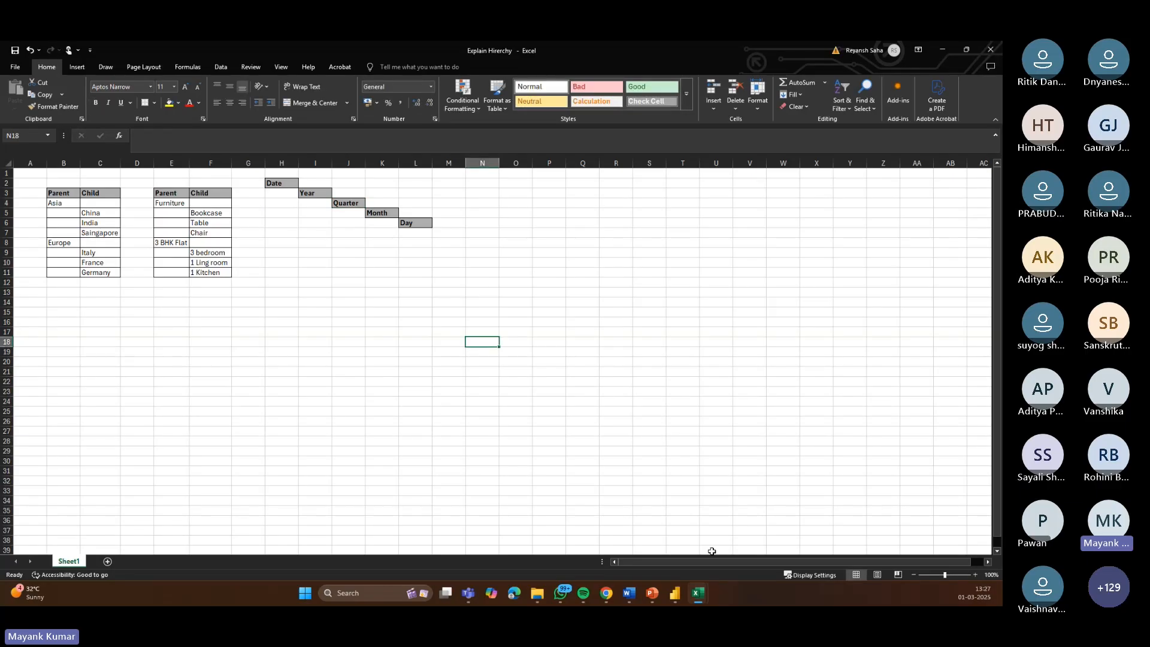
Step: In Power BI, build a visual from the Order Date hierarchy and Sales on Page 3 and enlarge it
click(675, 593)
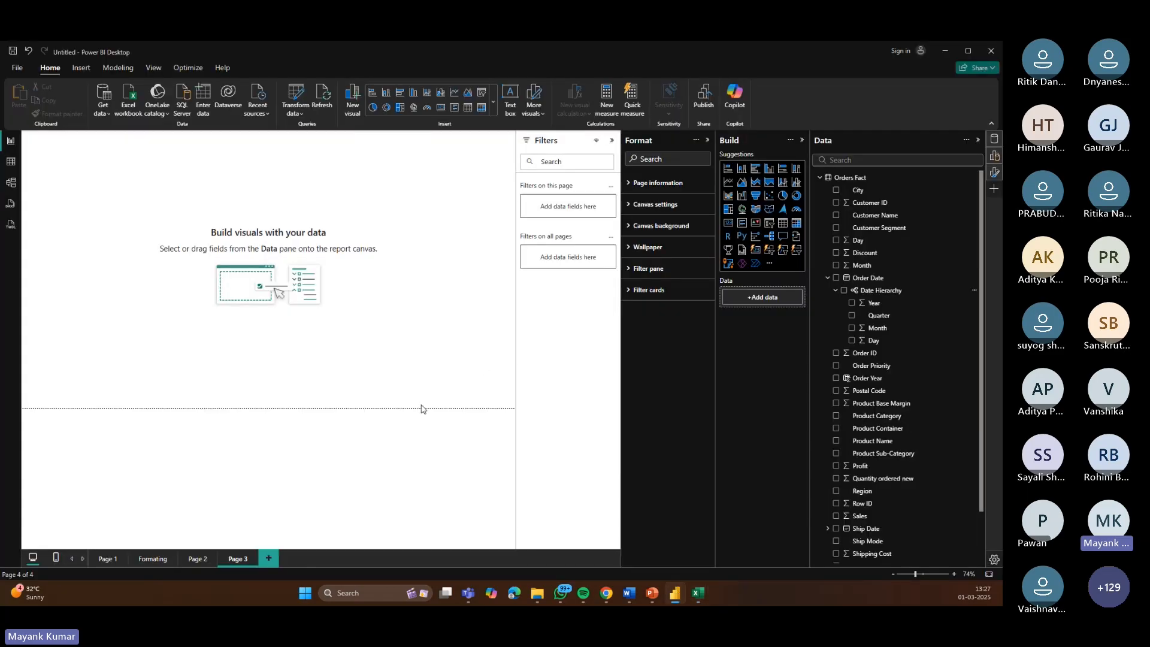
click(844, 291)
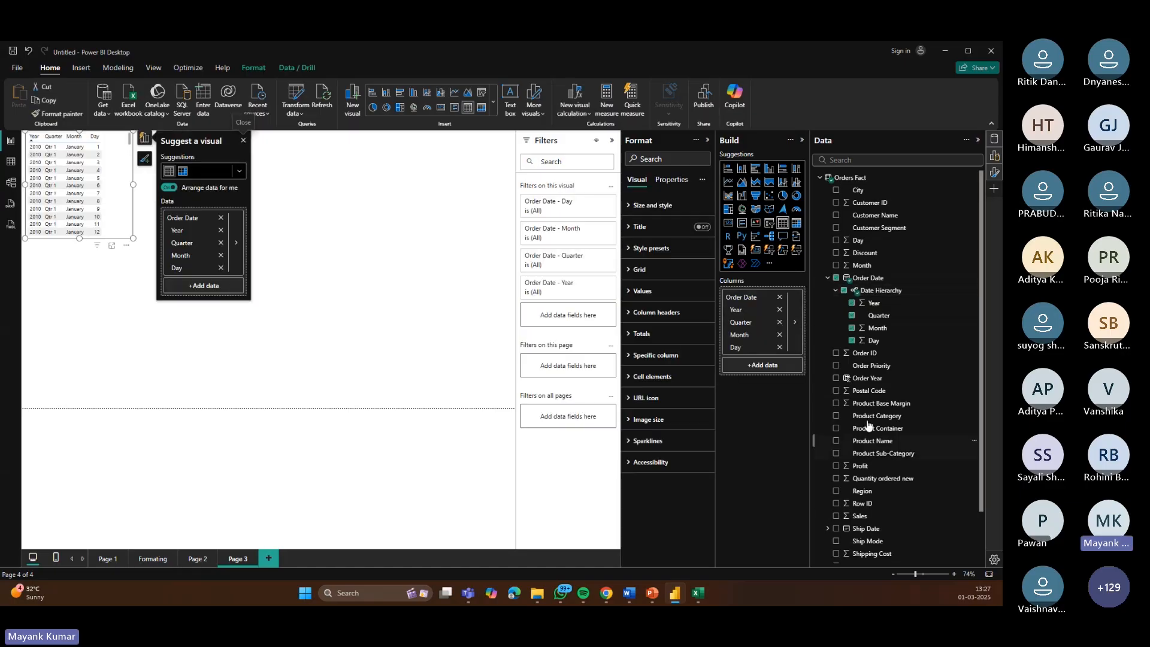
click(837, 517)
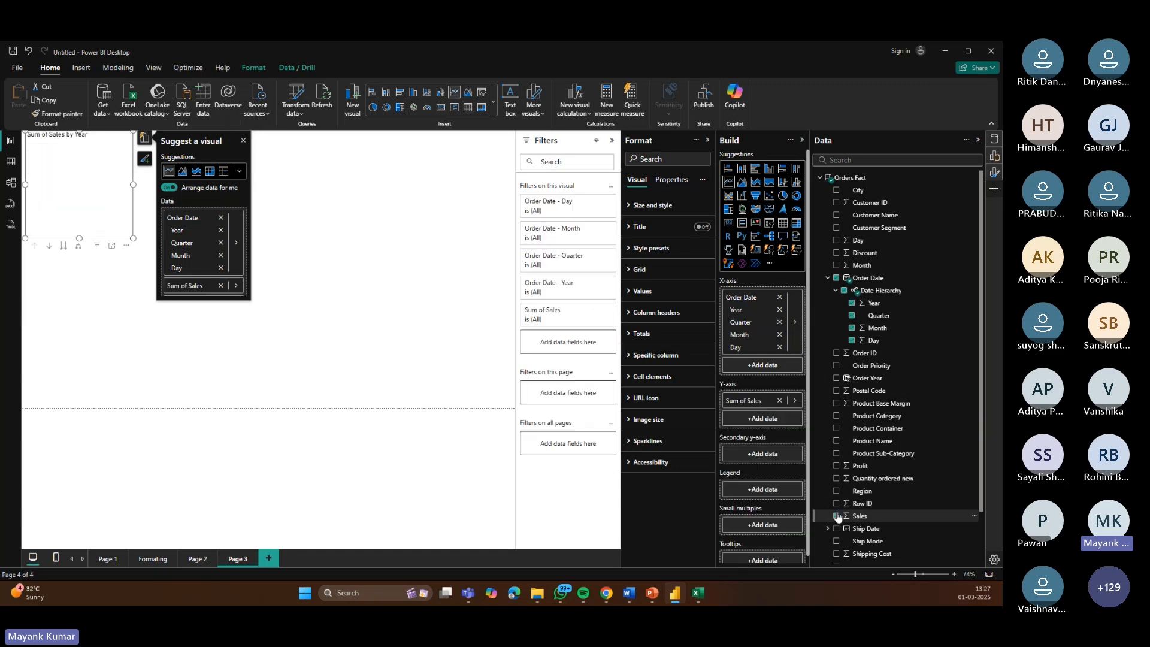
drag(133, 238, 385, 278)
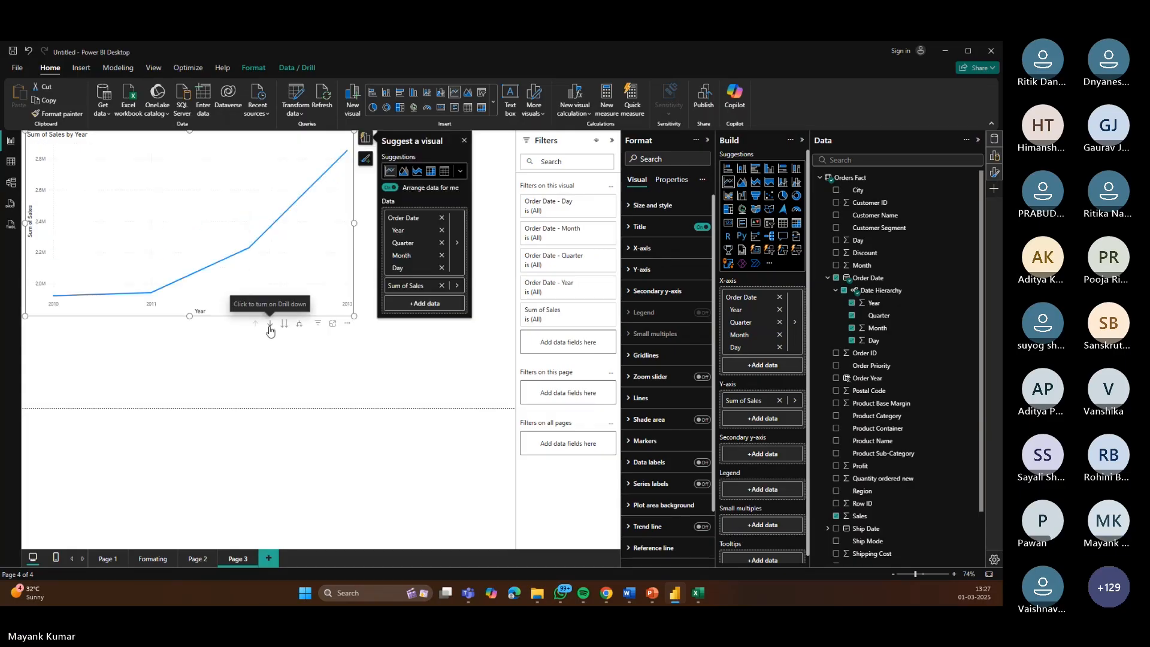
Step: Drill the Sales chart down to the Quarter level and back up to Year
click(270, 327)
click(285, 325)
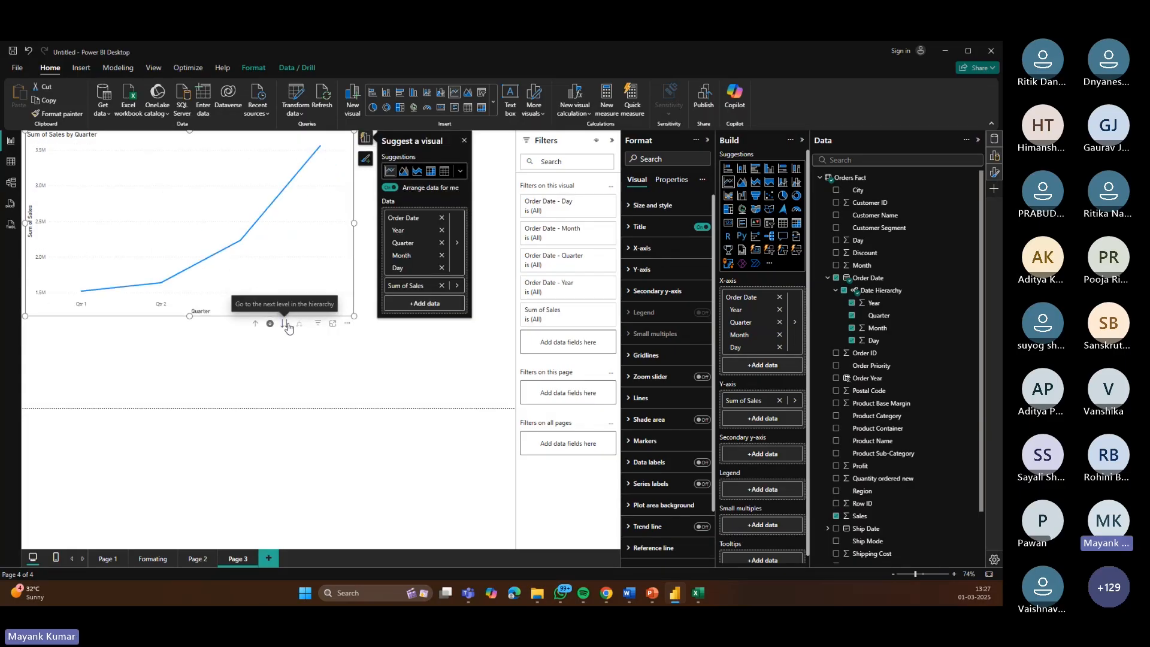
click(270, 324)
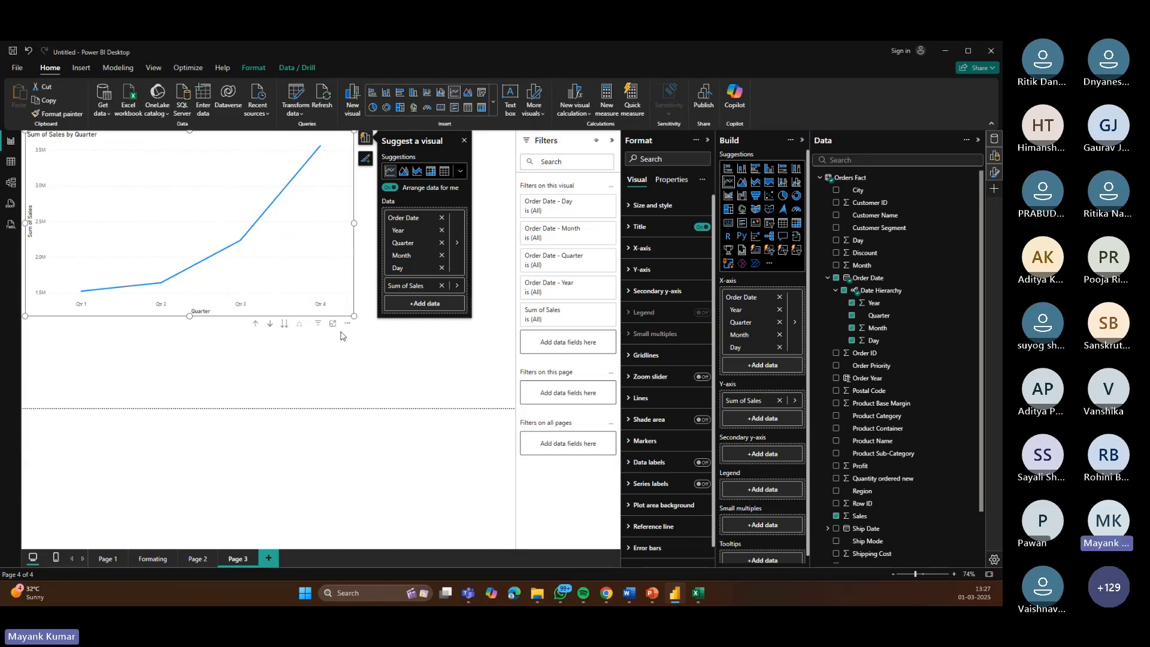
click(257, 326)
Step: Widen the chart to about two-thirds of the page and change it to a clustered column chart
click(403, 356)
drag(402, 352, 420, 363)
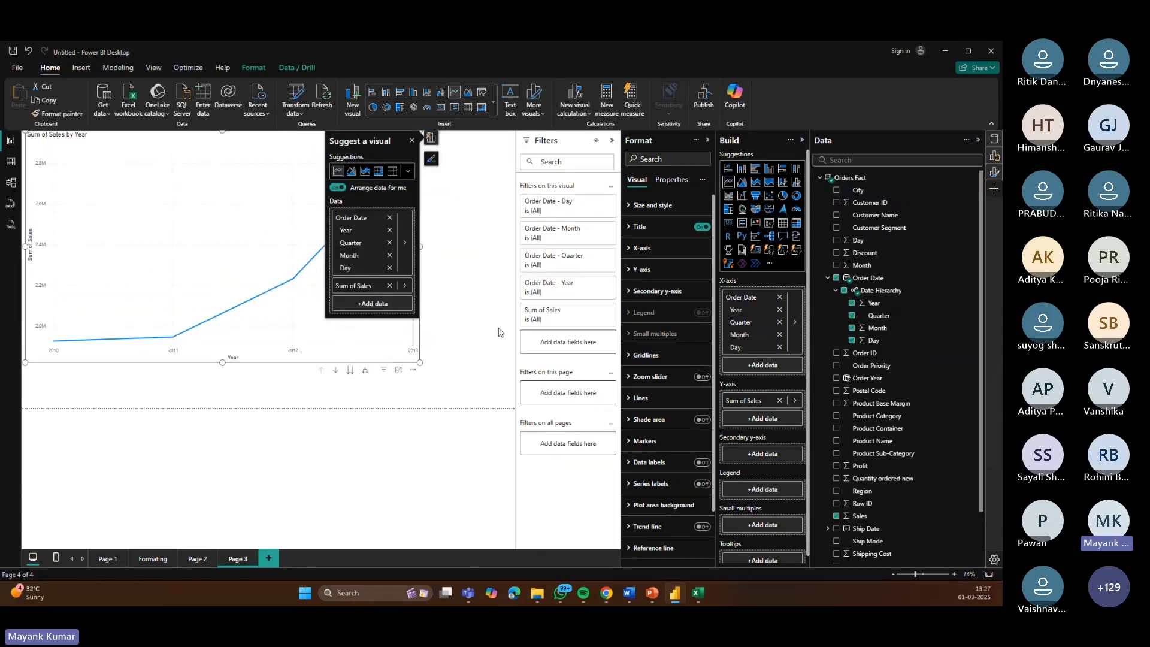
click(745, 170)
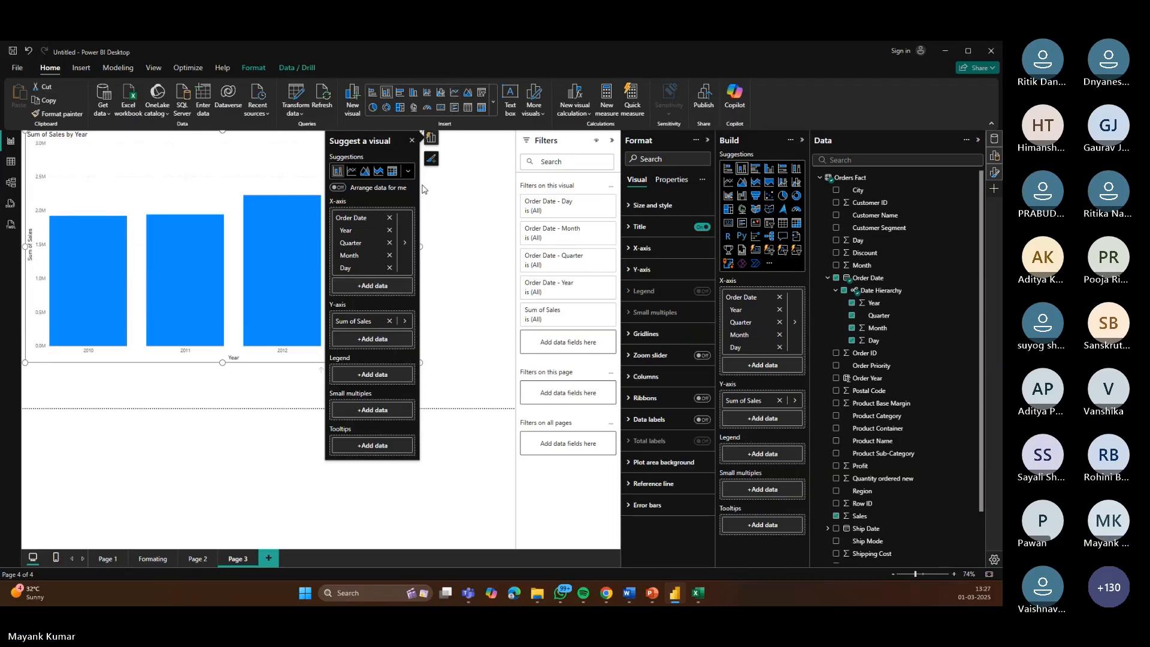
click(411, 142)
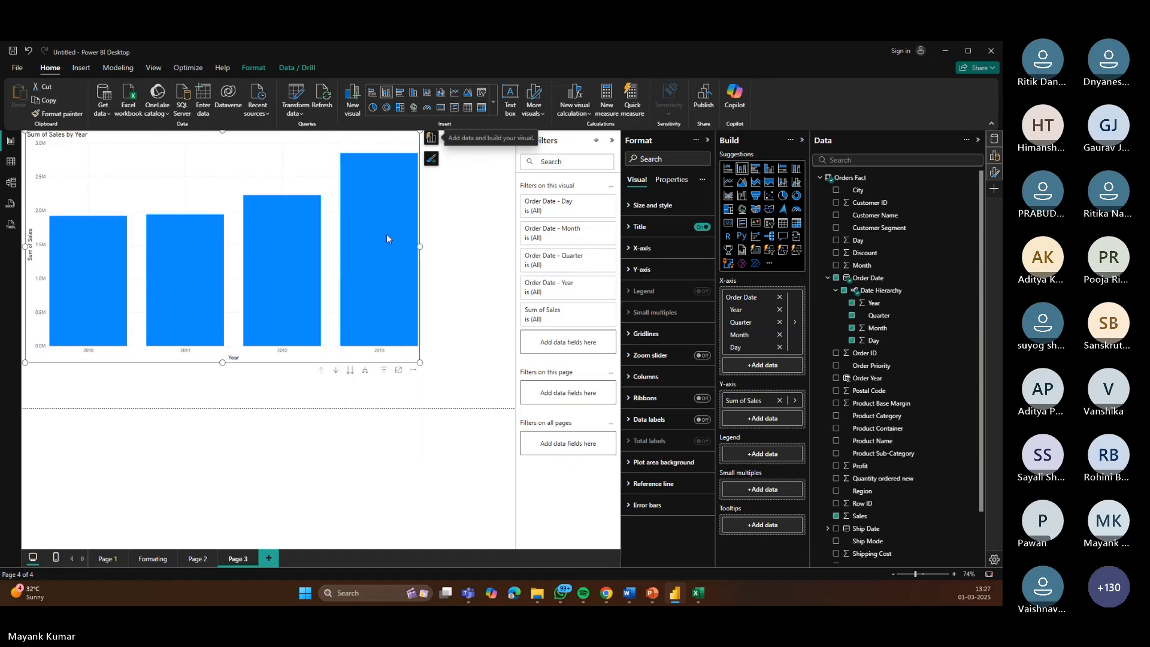
Step: Drill down on the 2013 bar to show its quarterly sales
mouse_move(386, 238)
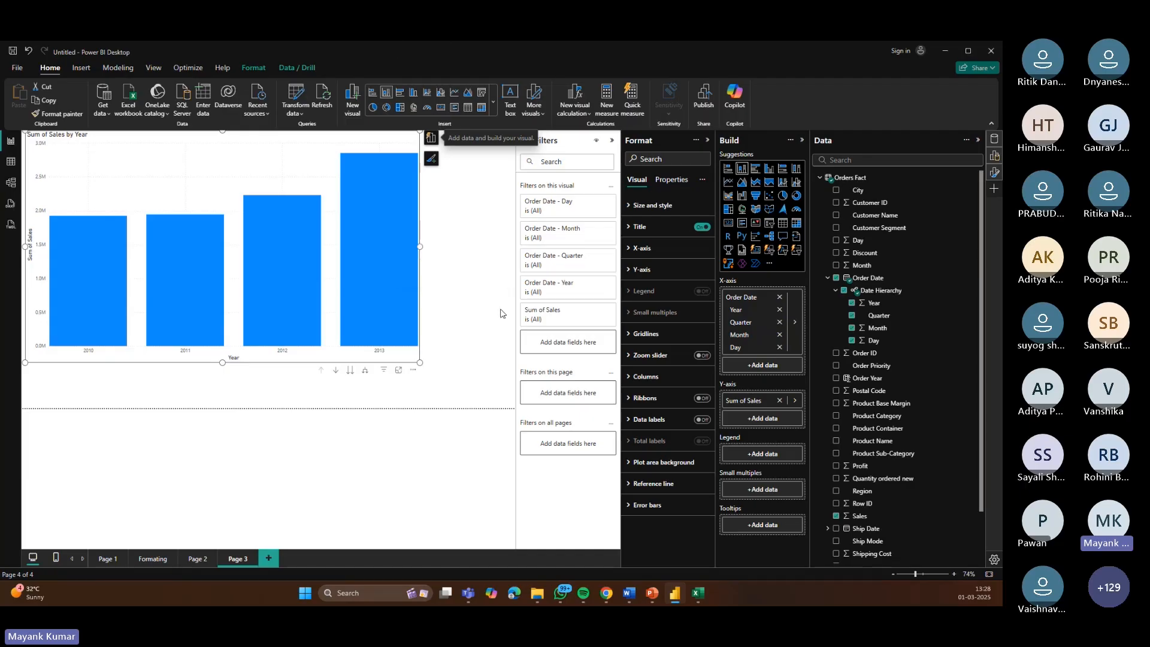
right_click(395, 263)
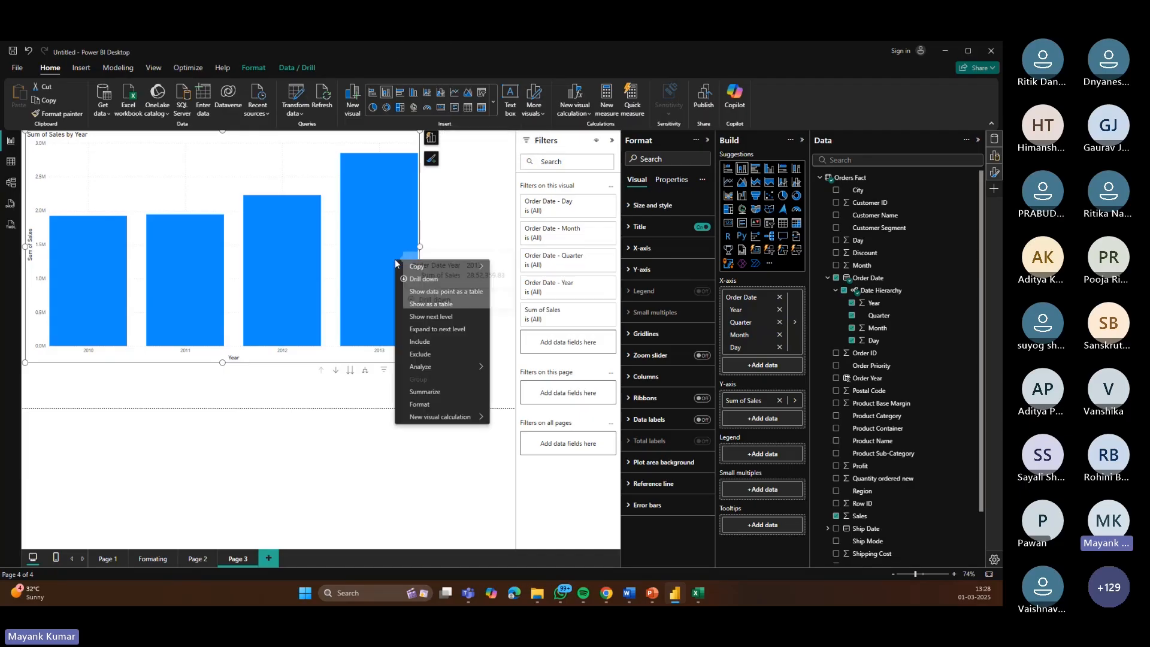
click(424, 282)
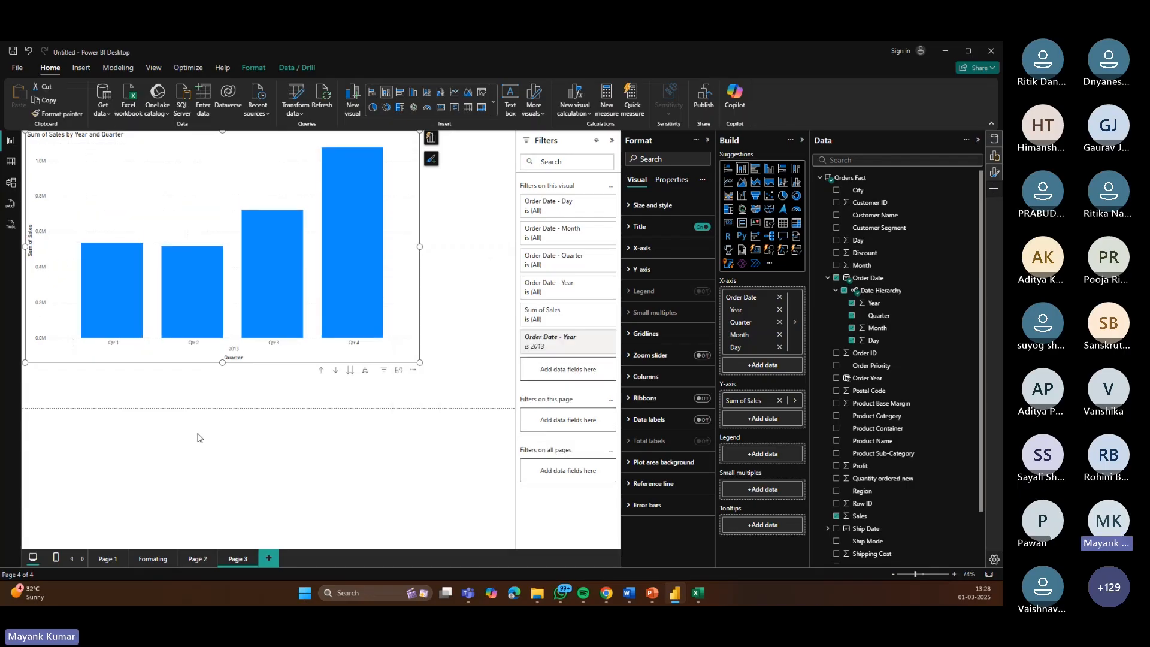
Step: Drill down on the 2013 Qtr 2 bar to show its monthly sales
mouse_move(122, 293)
mouse_move(175, 290)
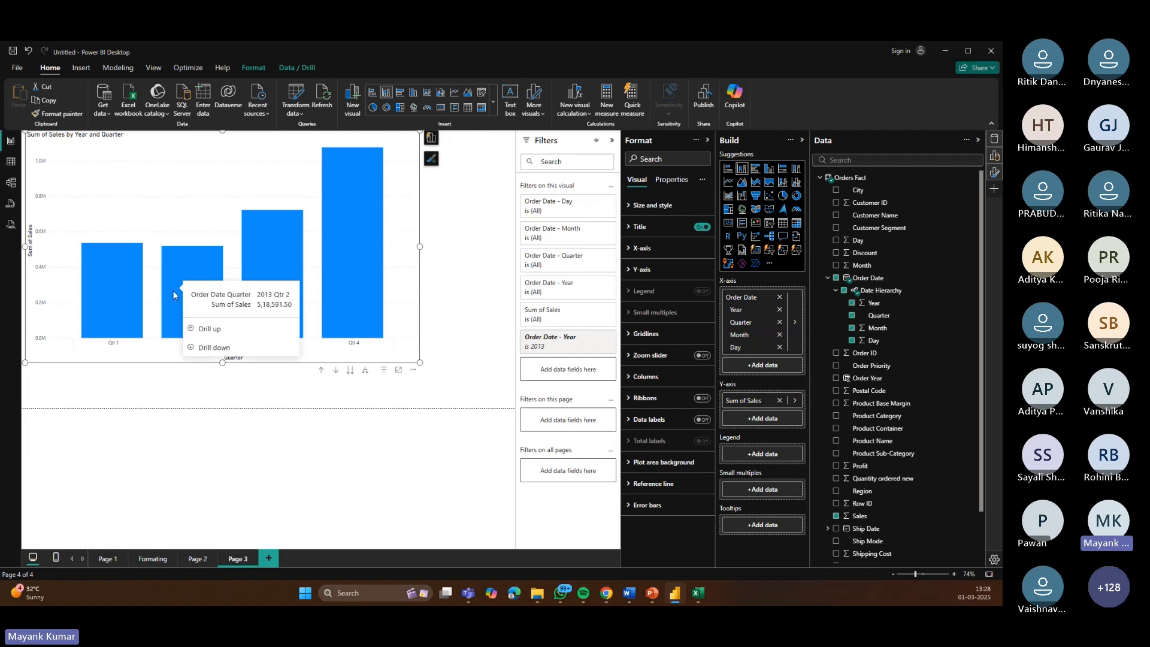
right_click(174, 295)
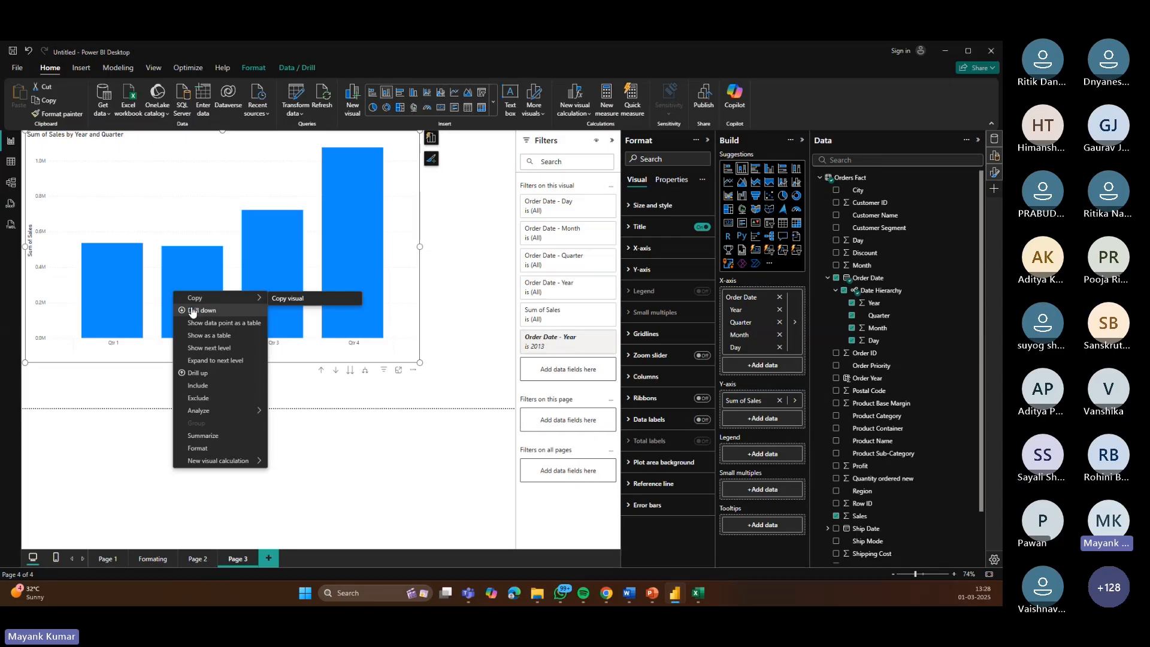
click(192, 310)
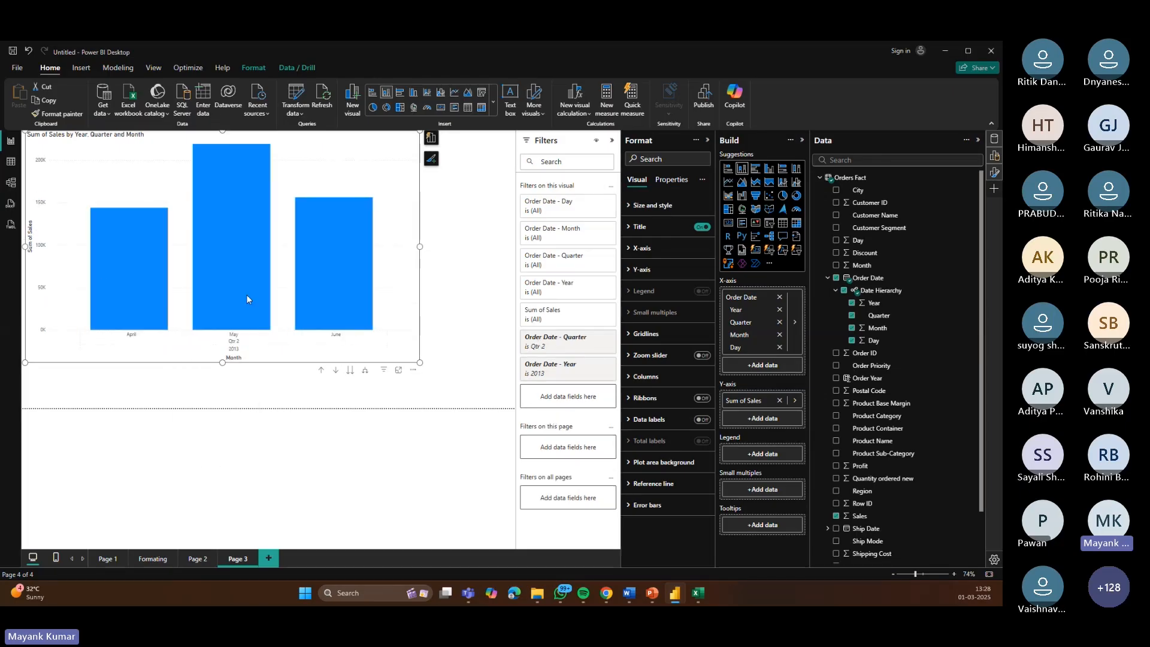
Step: Drill down on the April bar to show its daily sales
right_click(76, 277)
right_click(119, 253)
mouse_move(120, 255)
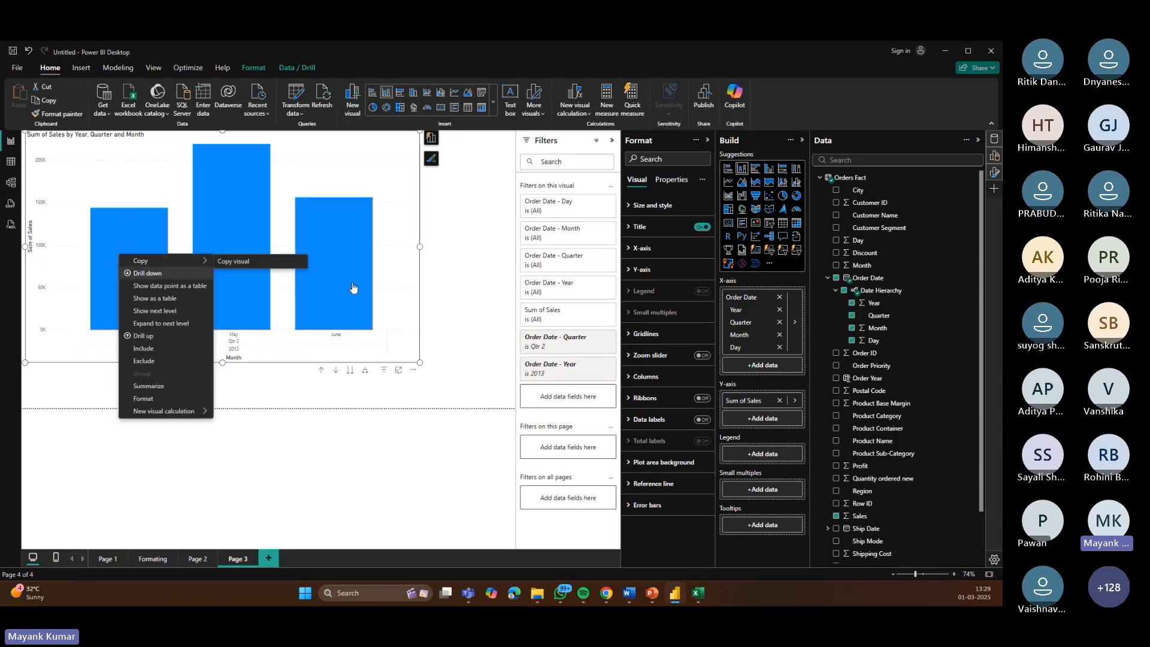
click(147, 273)
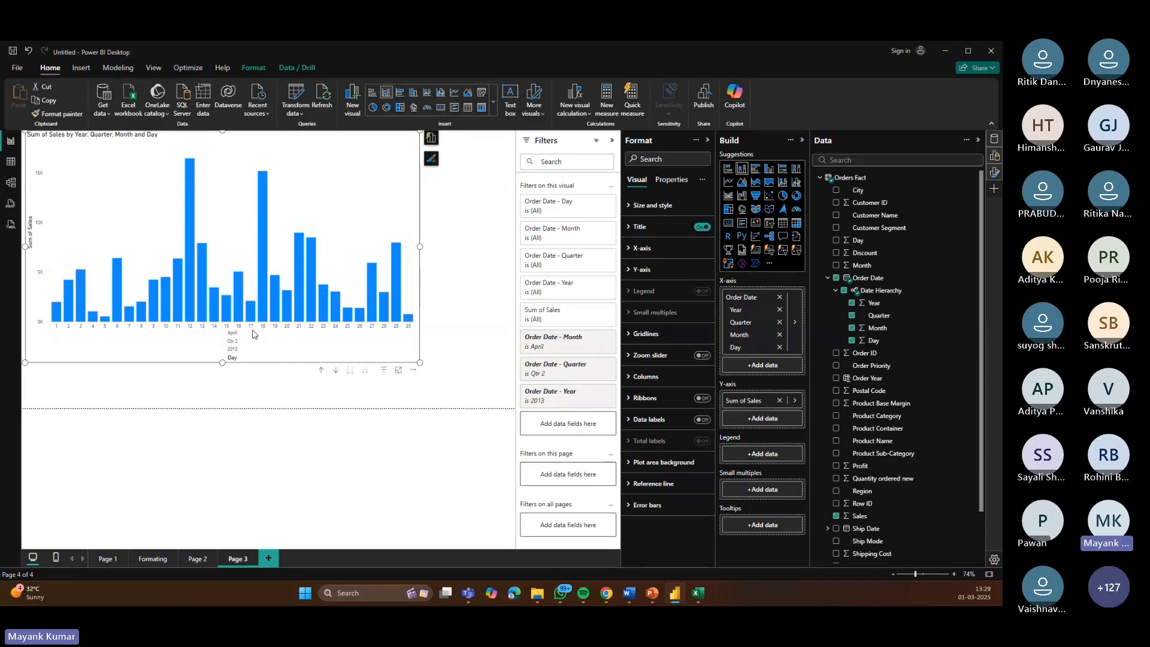
Step: Enlarge the Sales chart and drill it back up to the Year level
drag(420, 362, 506, 398)
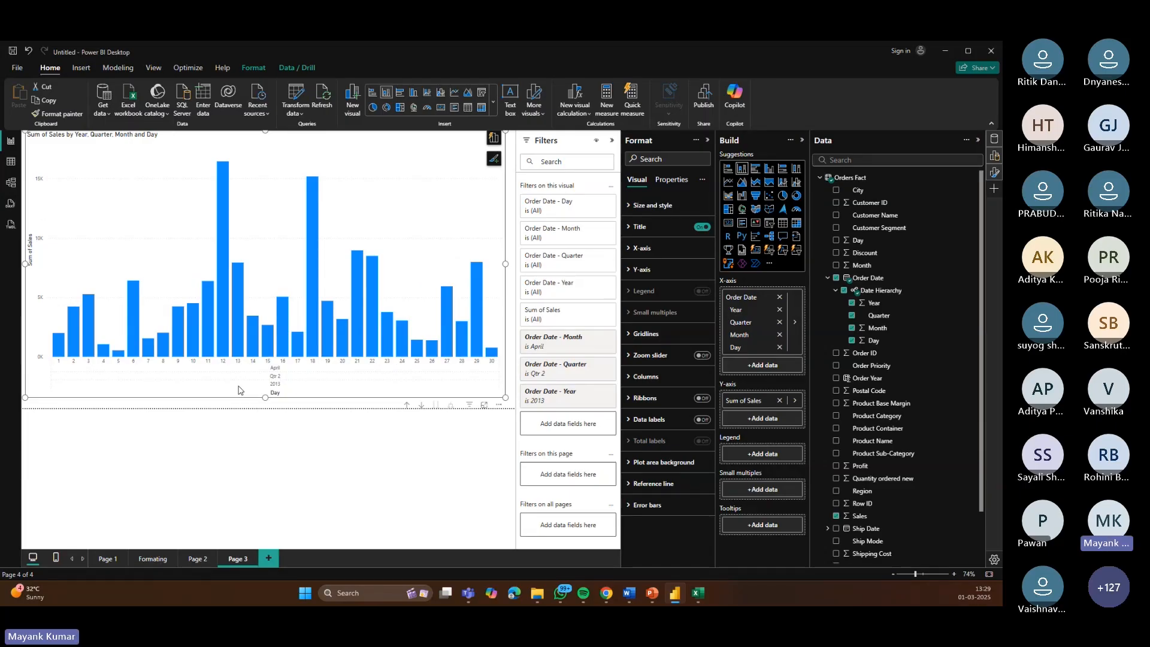
click(406, 408)
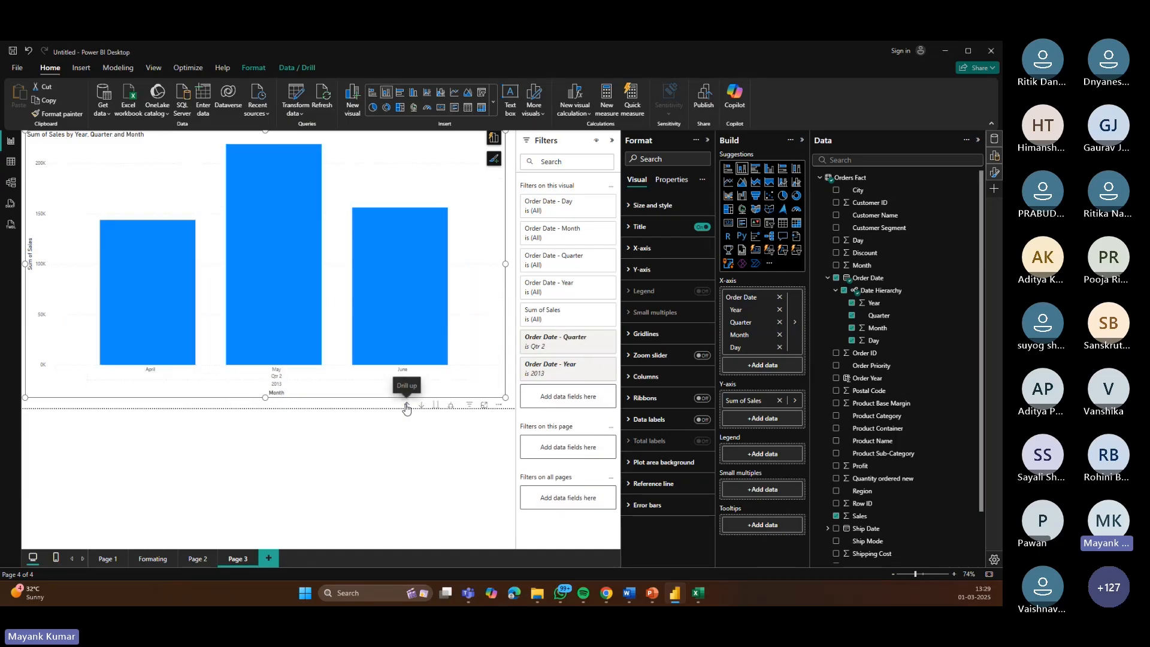
click(407, 407)
click(407, 407)
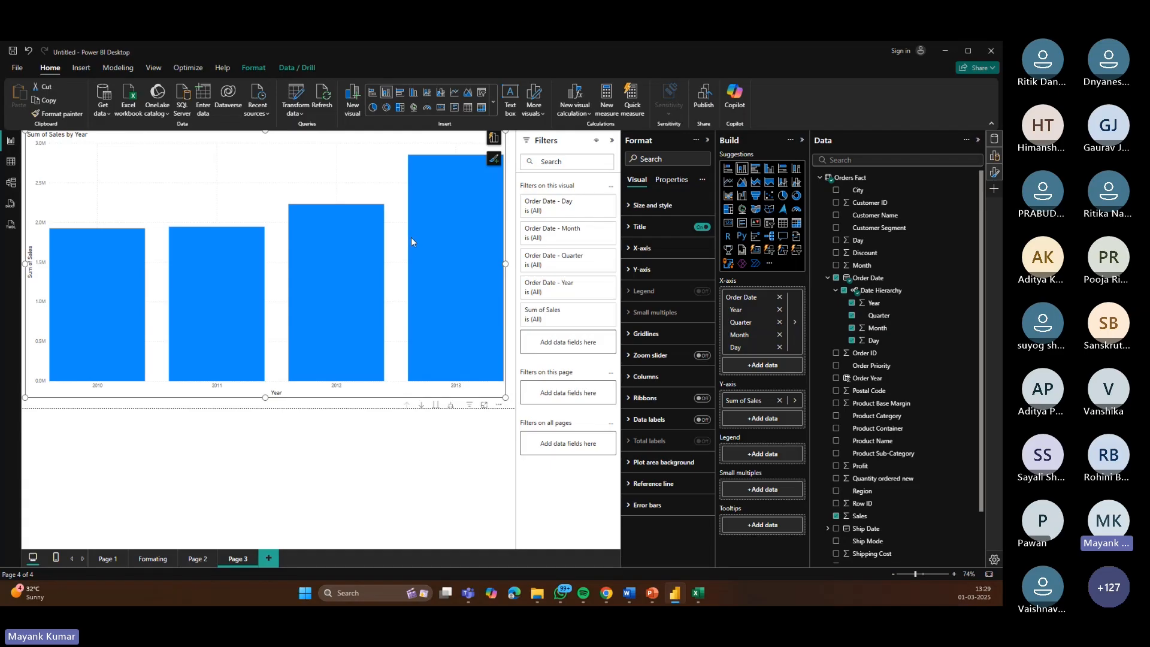
Step: With drill mode on, go to the Quarter level and drill into Qtr 4, then November, to show daily sales
mouse_move(411, 239)
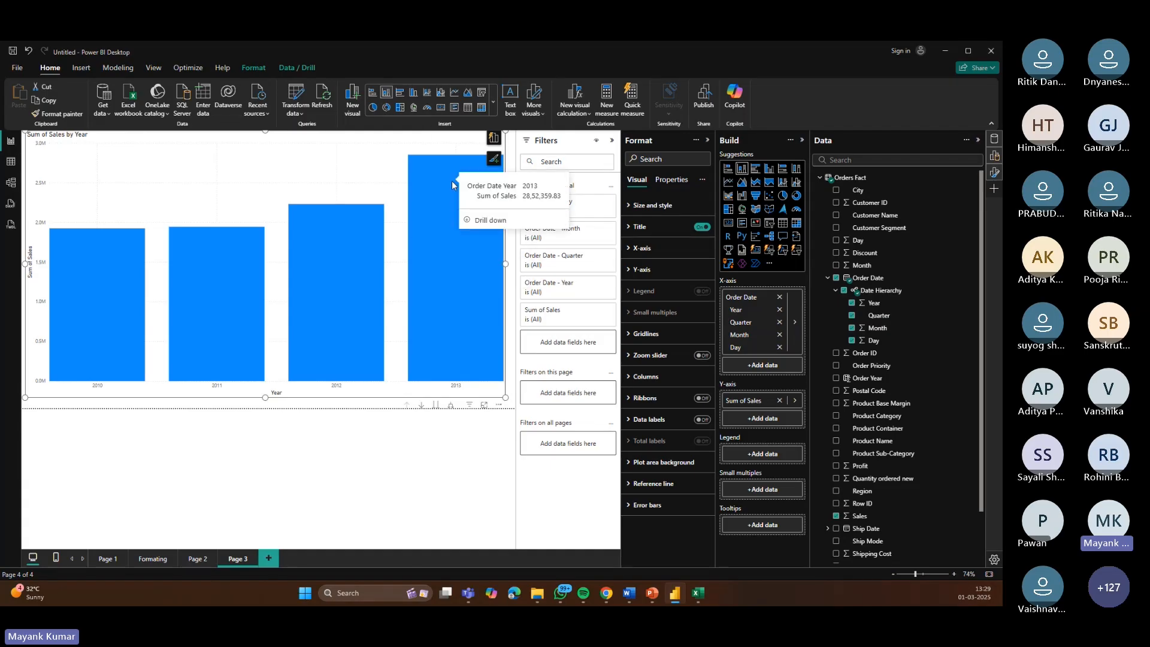
click(422, 407)
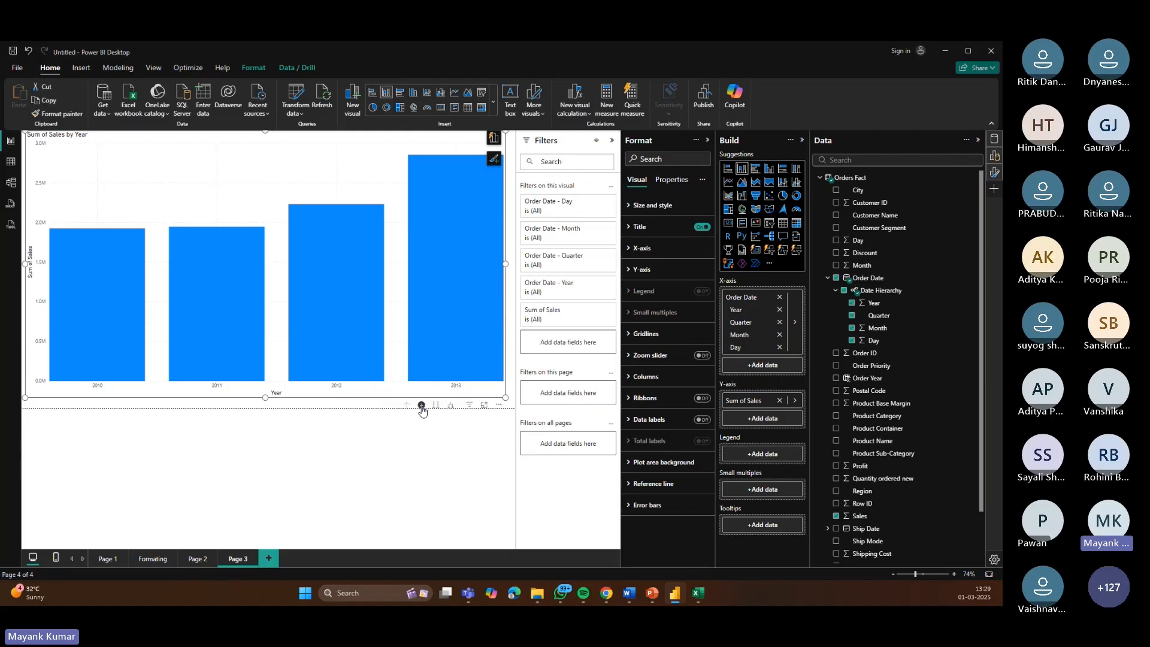
click(436, 406)
click(408, 268)
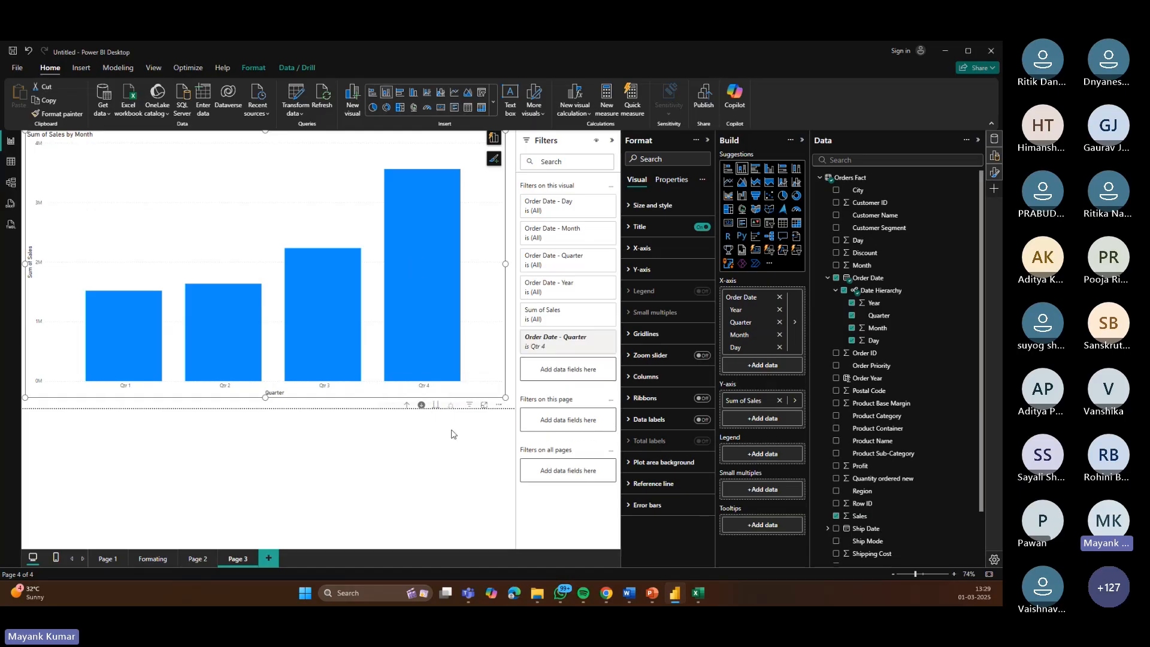
click(444, 361)
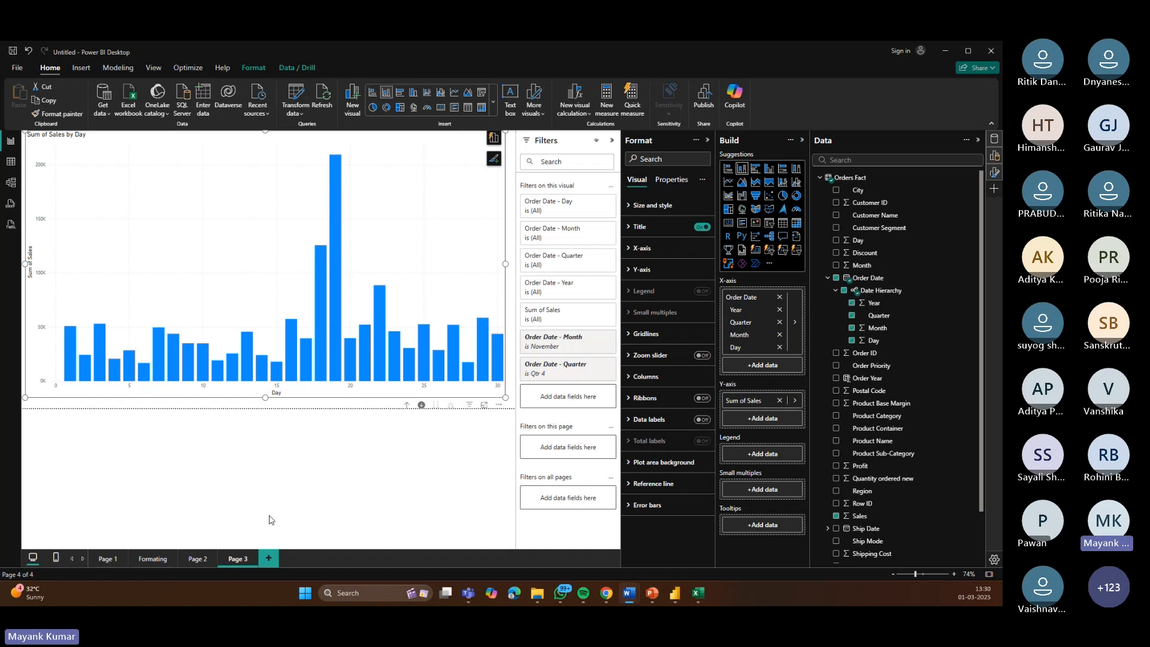
Step: Add a new report page and set its canvas type to 16:9
click(268, 558)
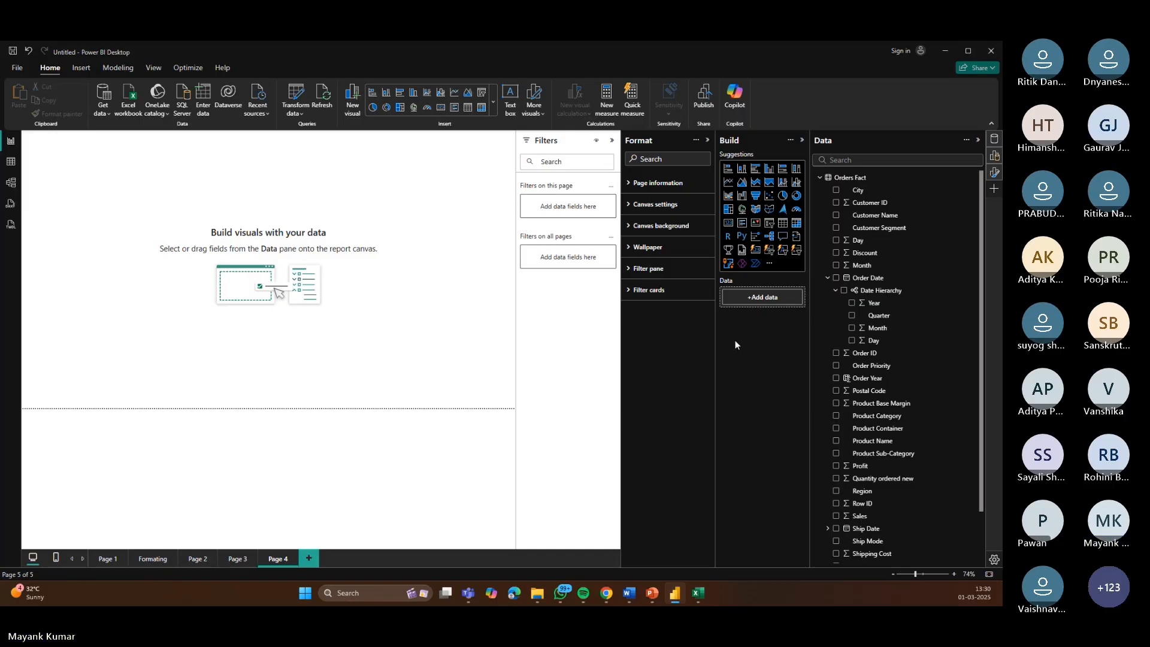
click(631, 205)
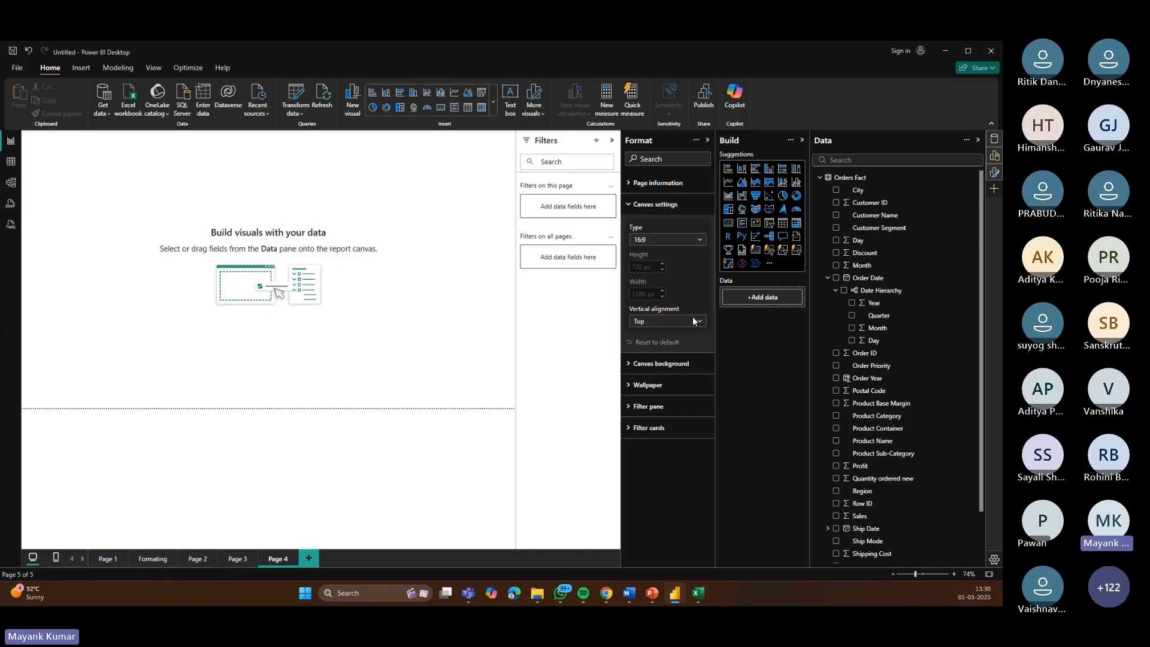
click(700, 240)
click(661, 251)
Step: Insert a Key influencers visual and enlarge it to cover most of the page's upper half
click(756, 238)
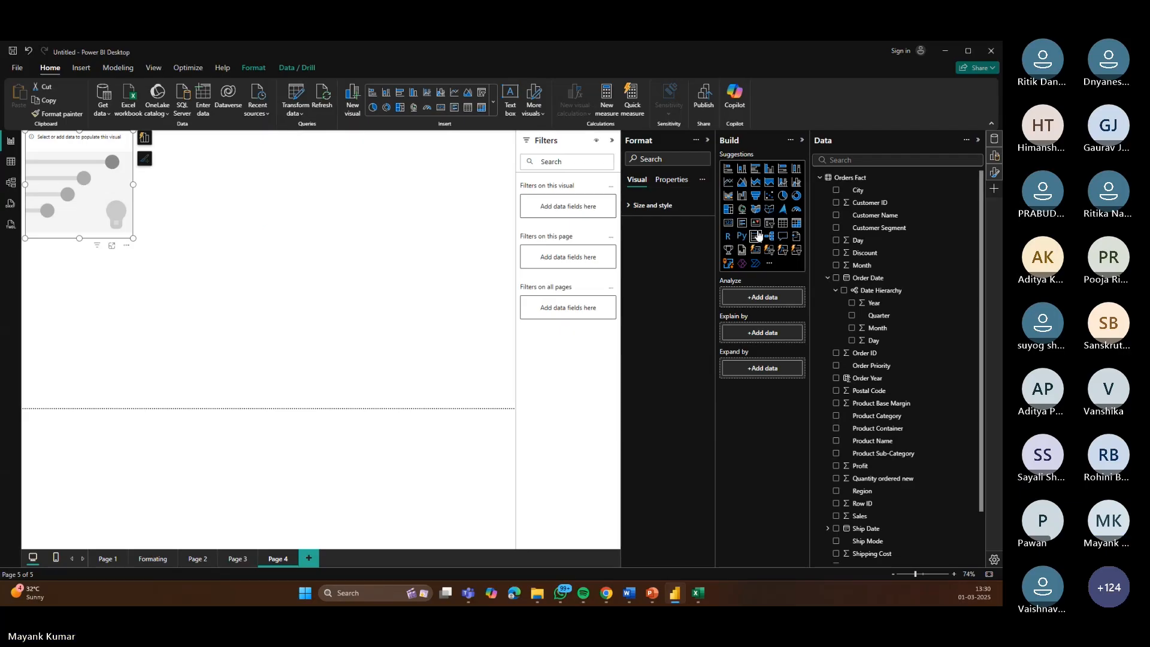
drag(133, 238, 457, 371)
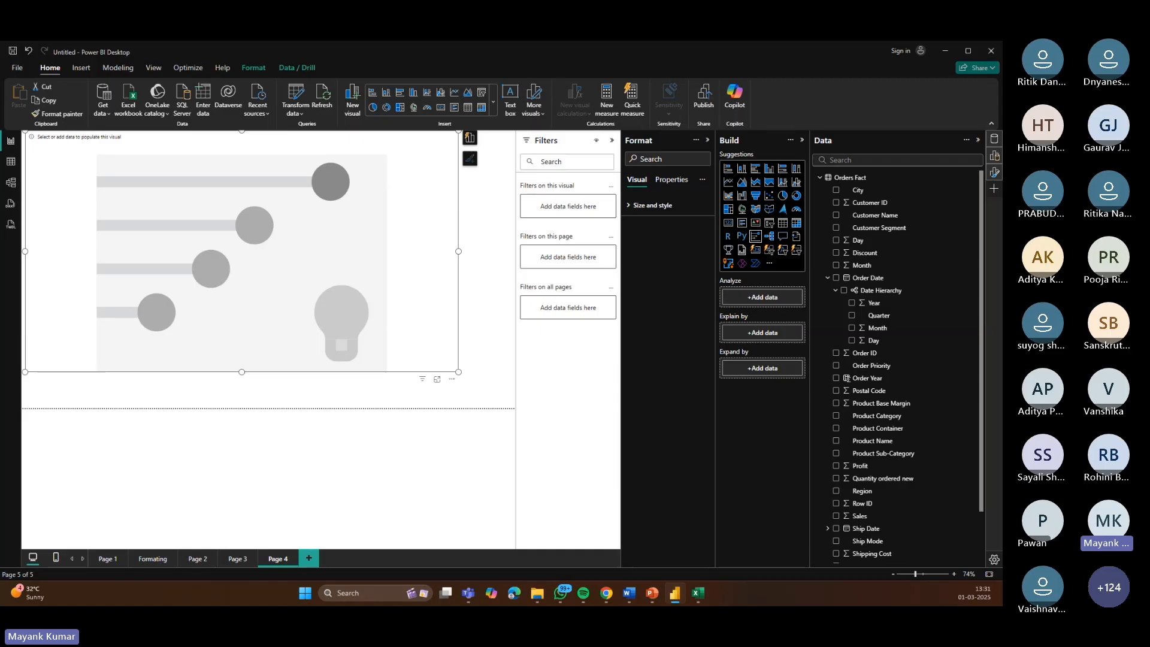
Step: Analyze Sales in the Key influencers visual, explained by Shipping Cost, Product Category, Discount and City
drag(872, 523, 776, 300)
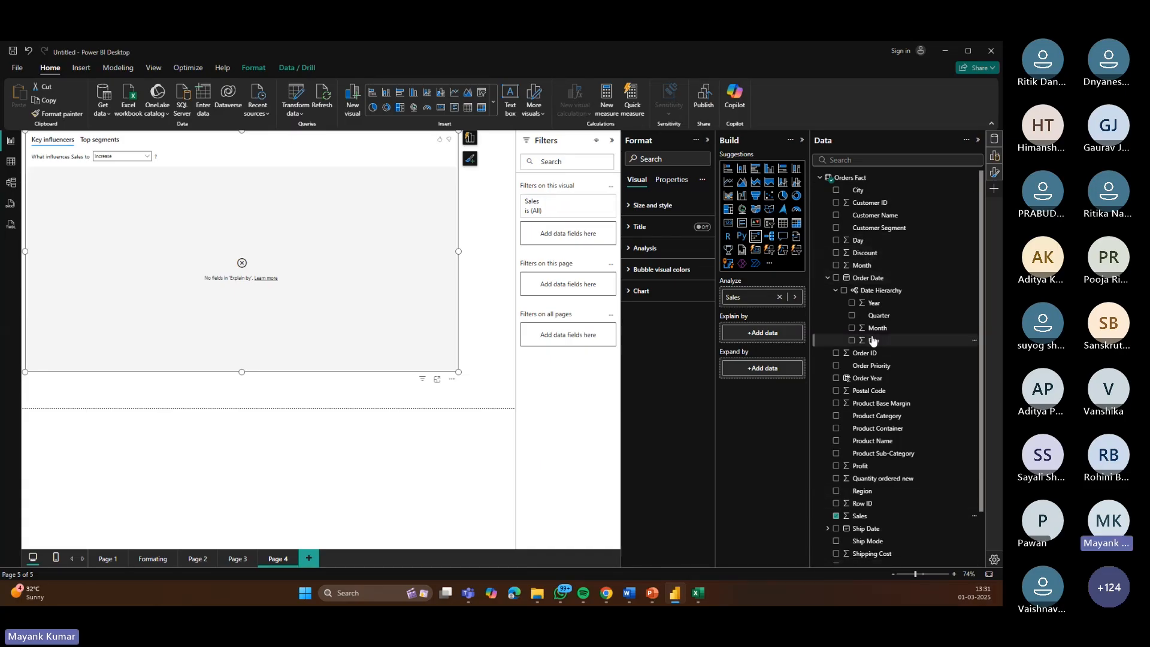
scroll(882, 386, down, 2)
click(836, 501)
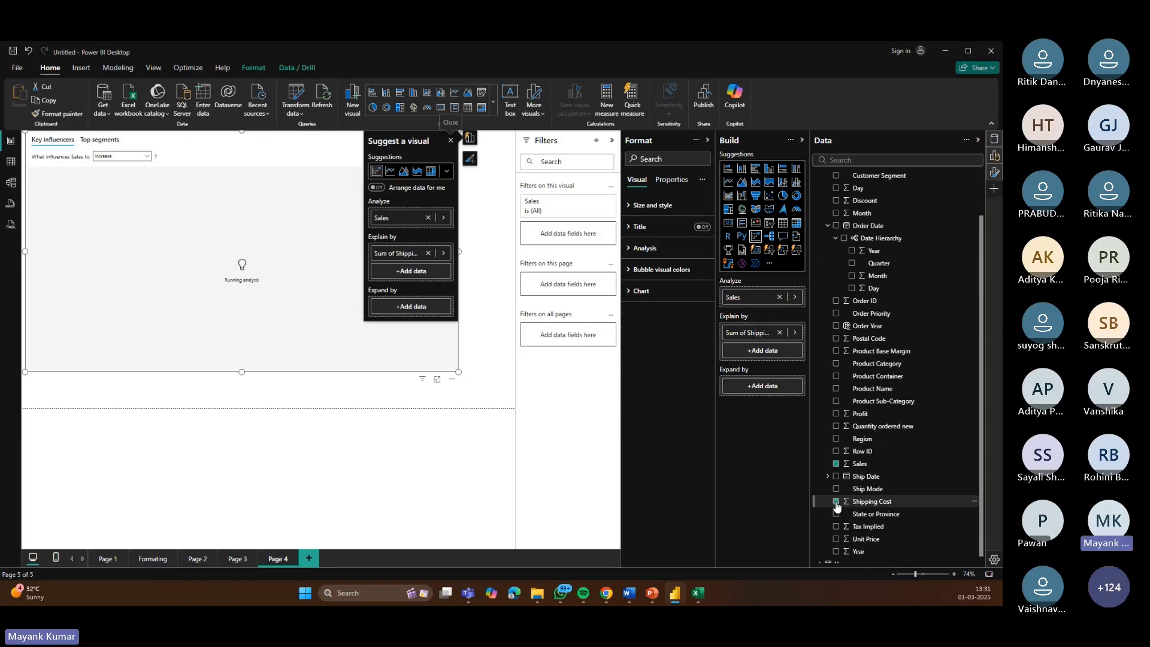
click(836, 364)
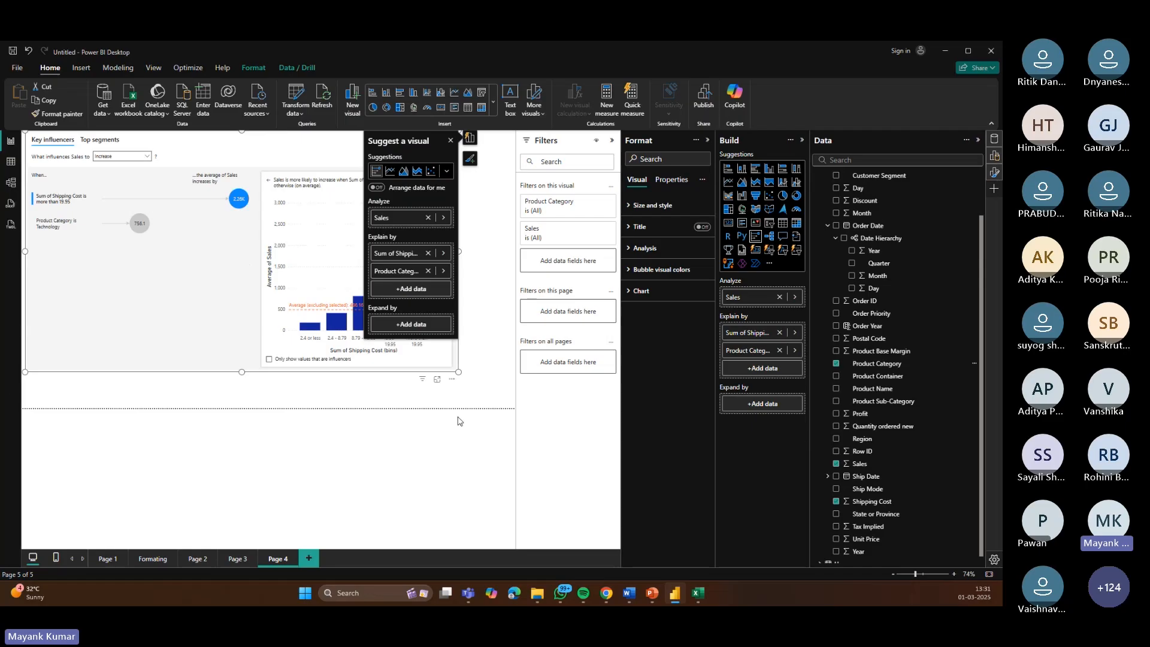
click(837, 202)
scroll(837, 200, up, 2)
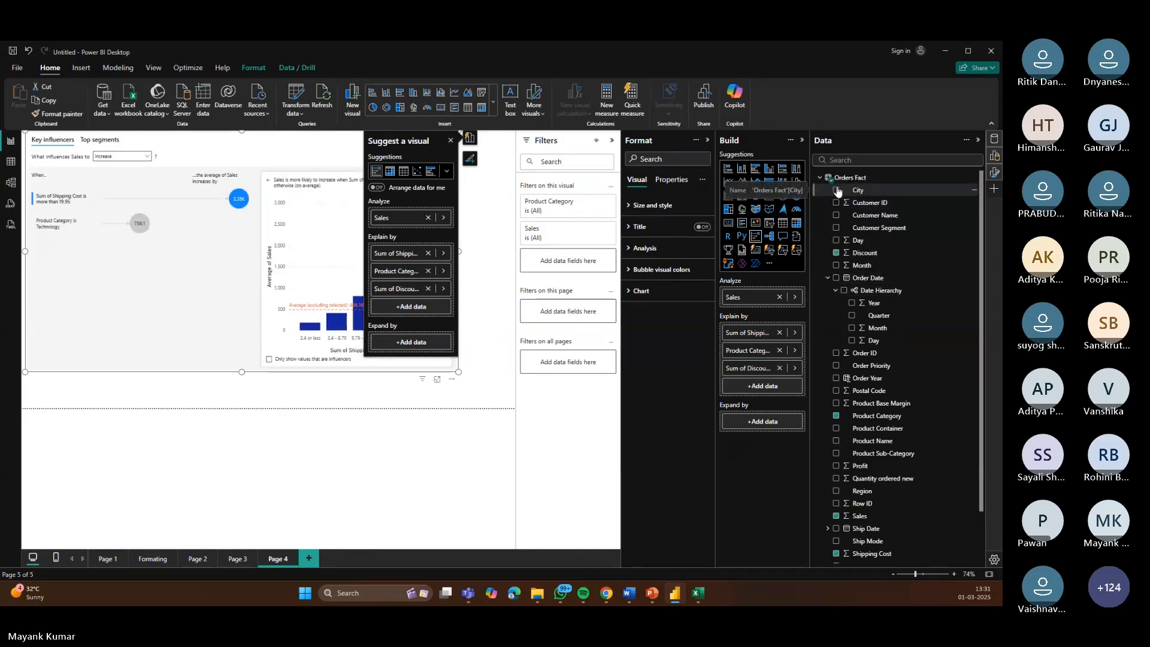
click(837, 191)
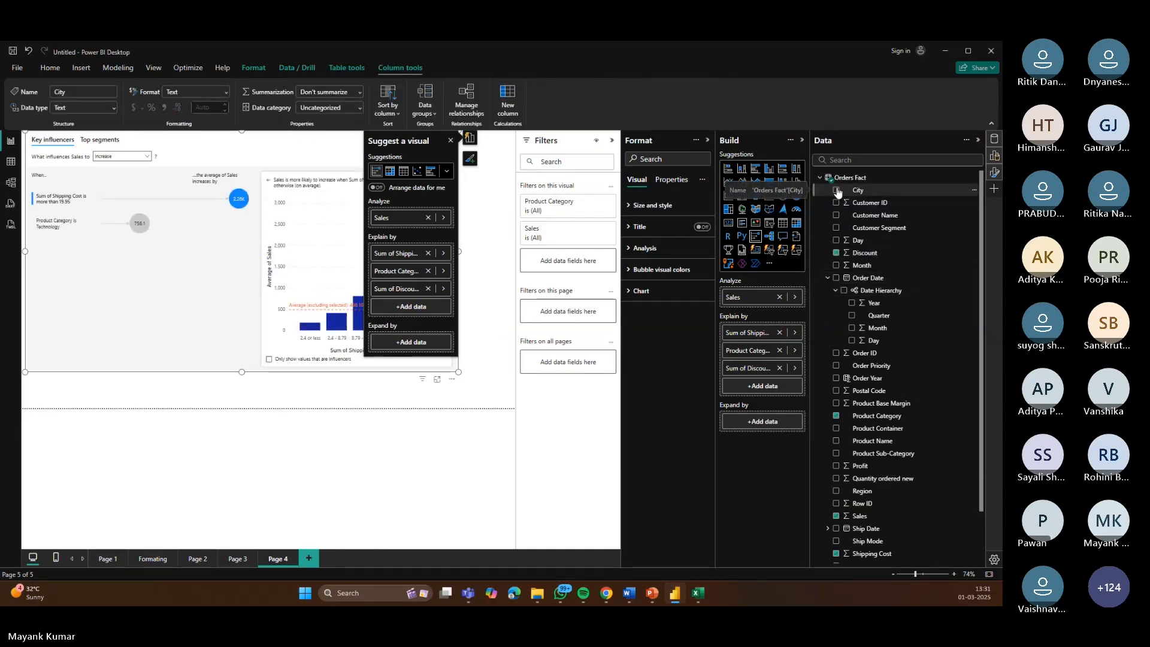
click(837, 190)
click(451, 142)
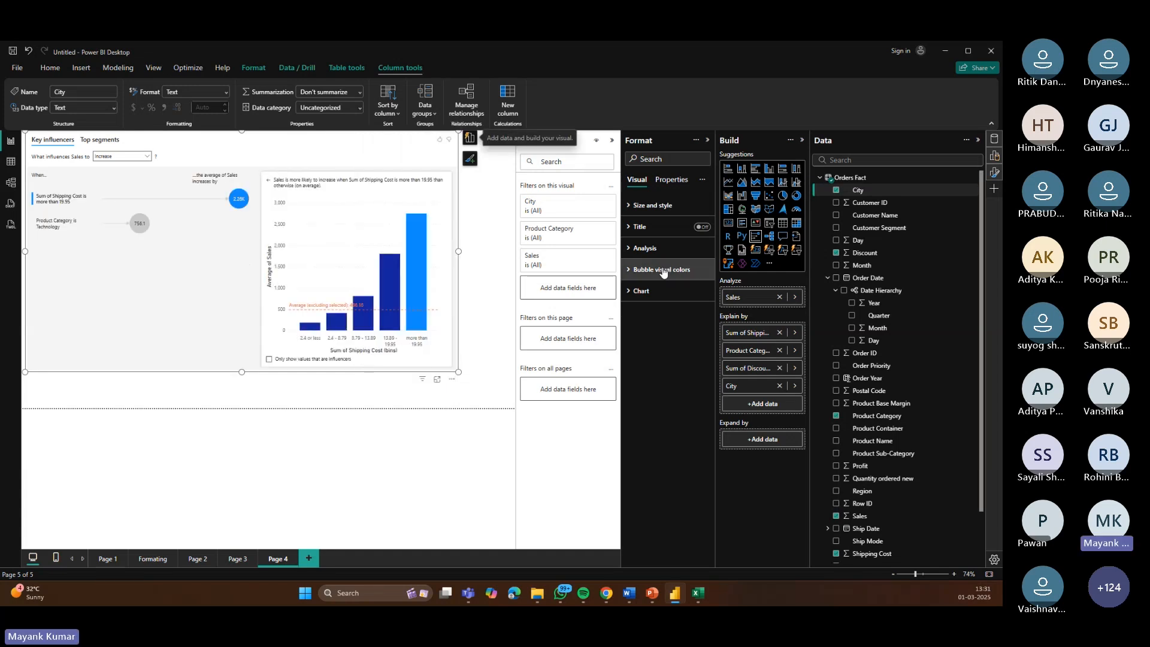
Step: Widen the Key influencers visual to the full page width and highlight the highest shipping-cost bin bar
drag(459, 373, 514, 406)
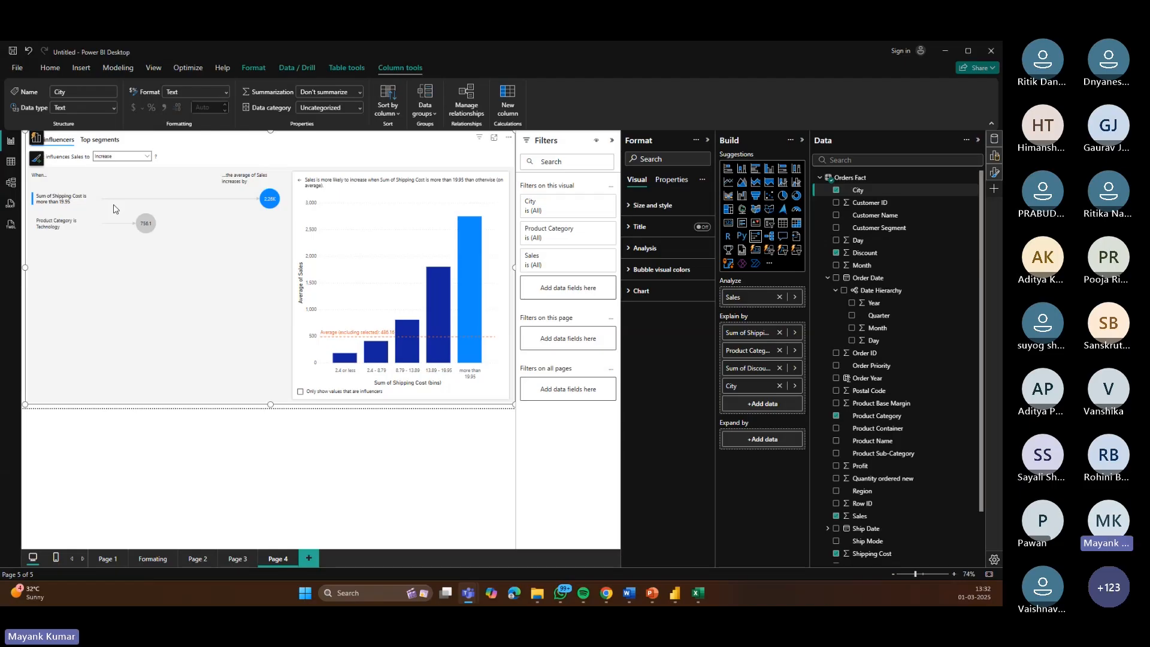
click(477, 244)
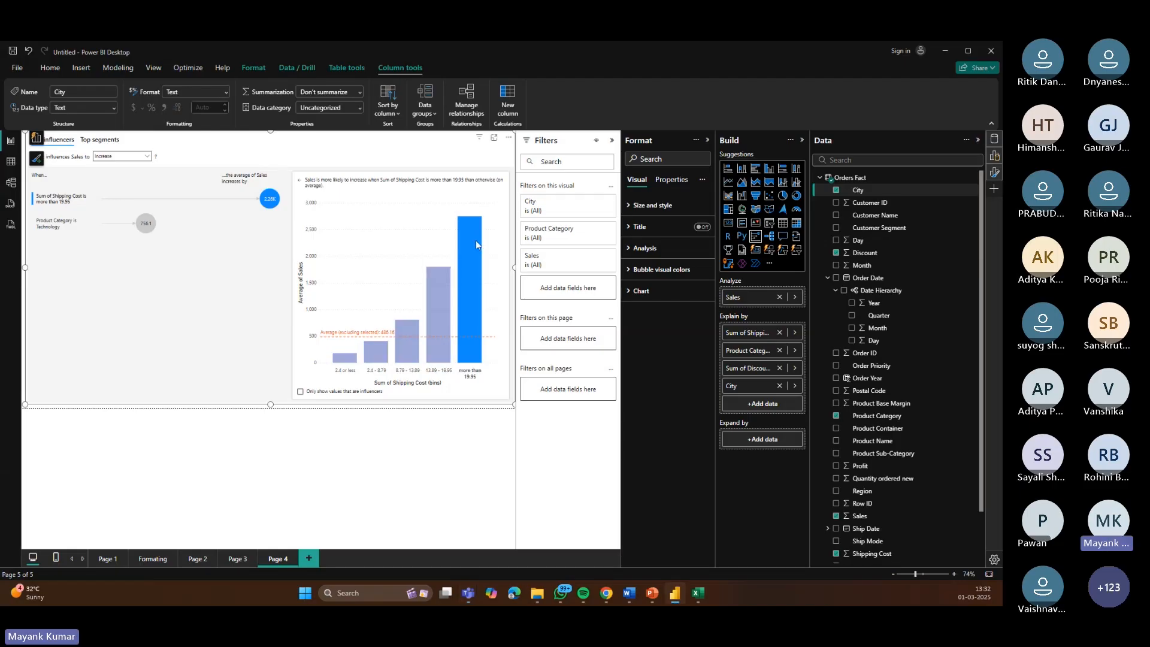
click(256, 222)
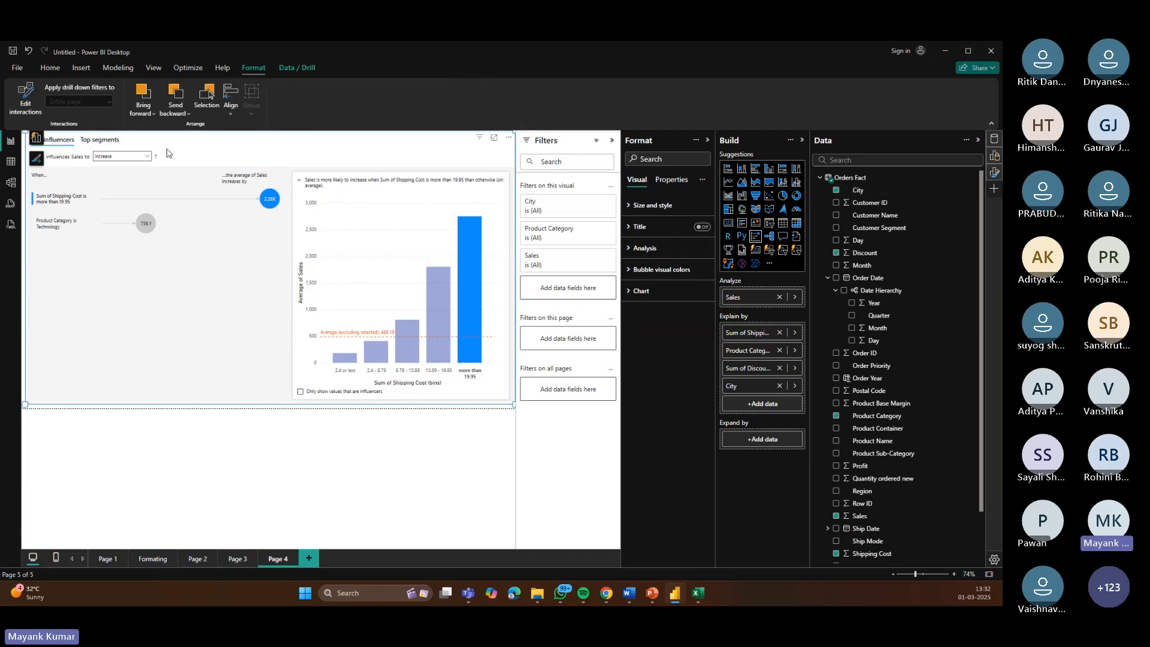
Step: Switch the key influencers analysis to what influences Sales to Decrease
click(139, 156)
click(122, 179)
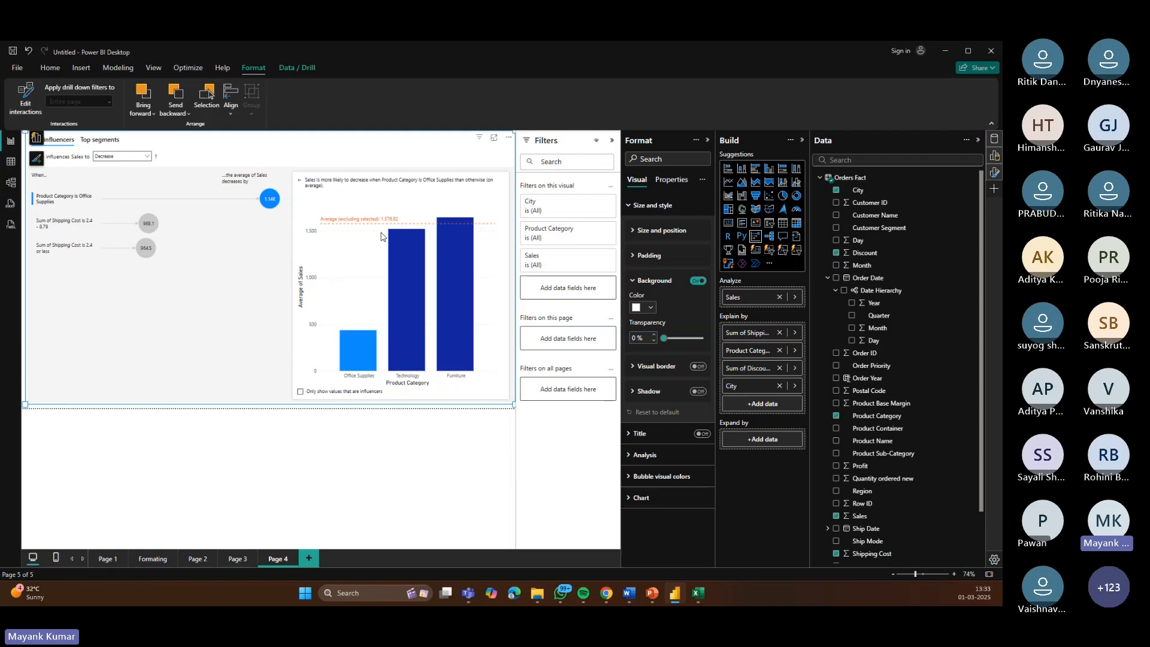
Step: Open the Top segments view and inspect Segment 1's details
click(100, 141)
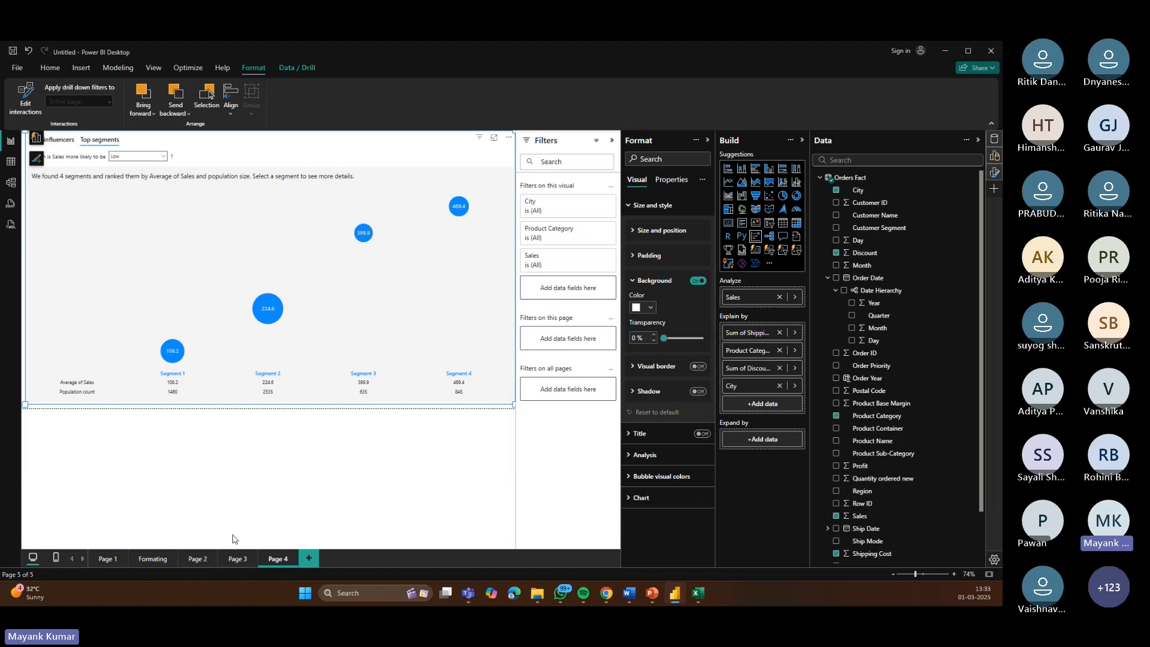
click(173, 351)
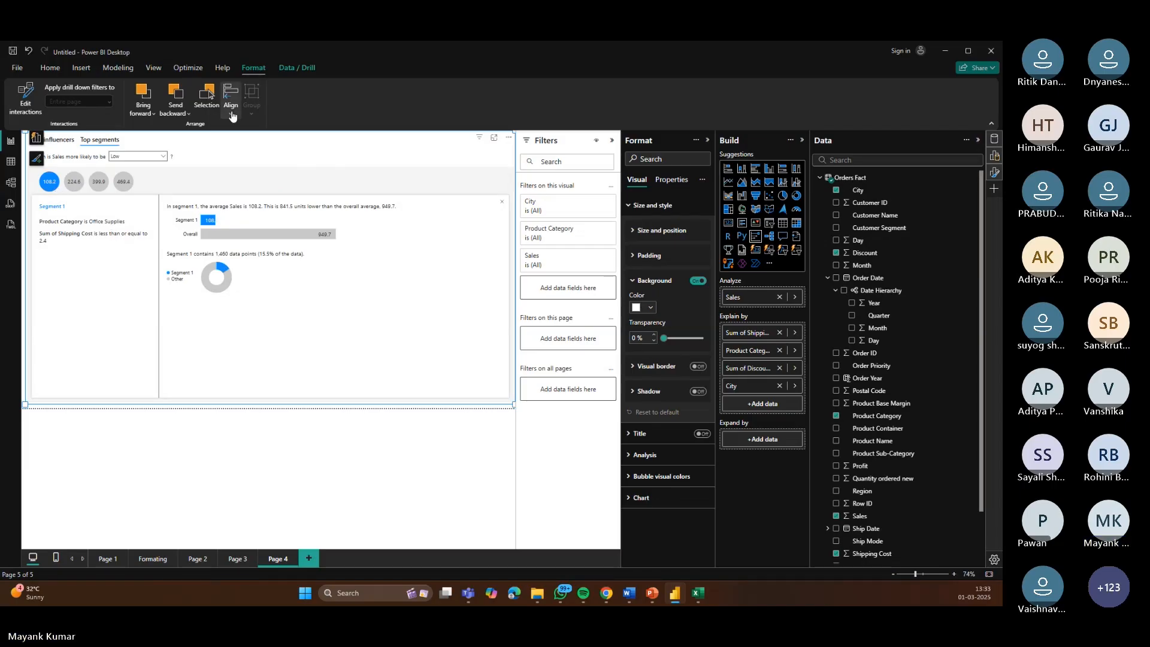
Step: Set the top segments target to High and open the first segment's details
click(158, 156)
click(135, 175)
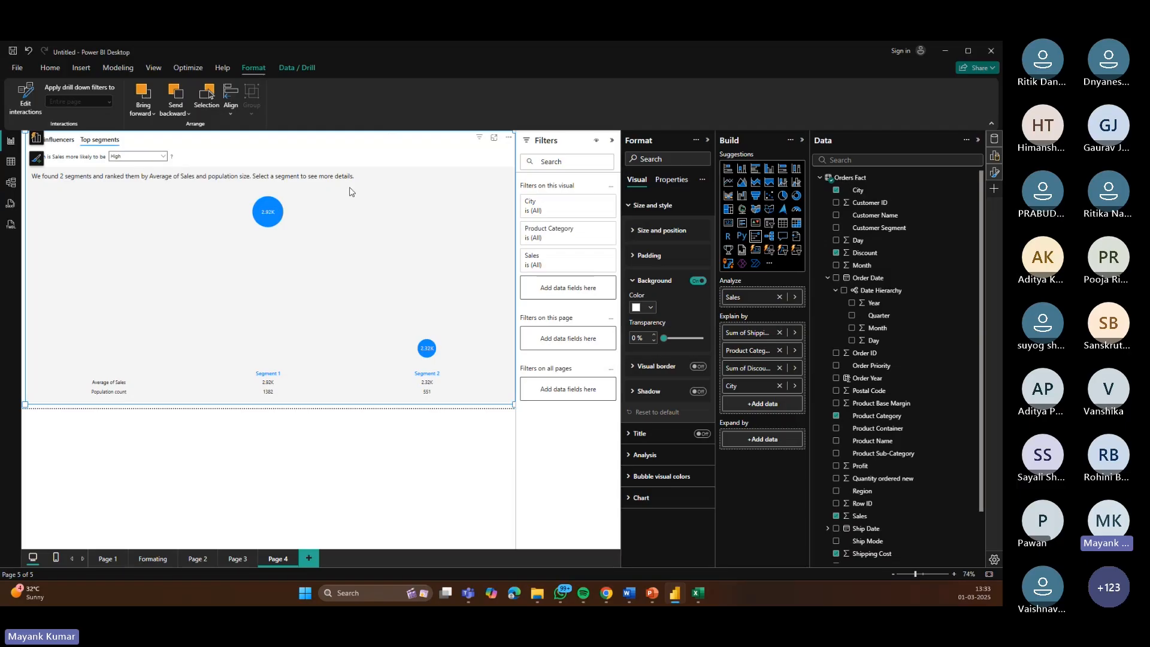
click(266, 226)
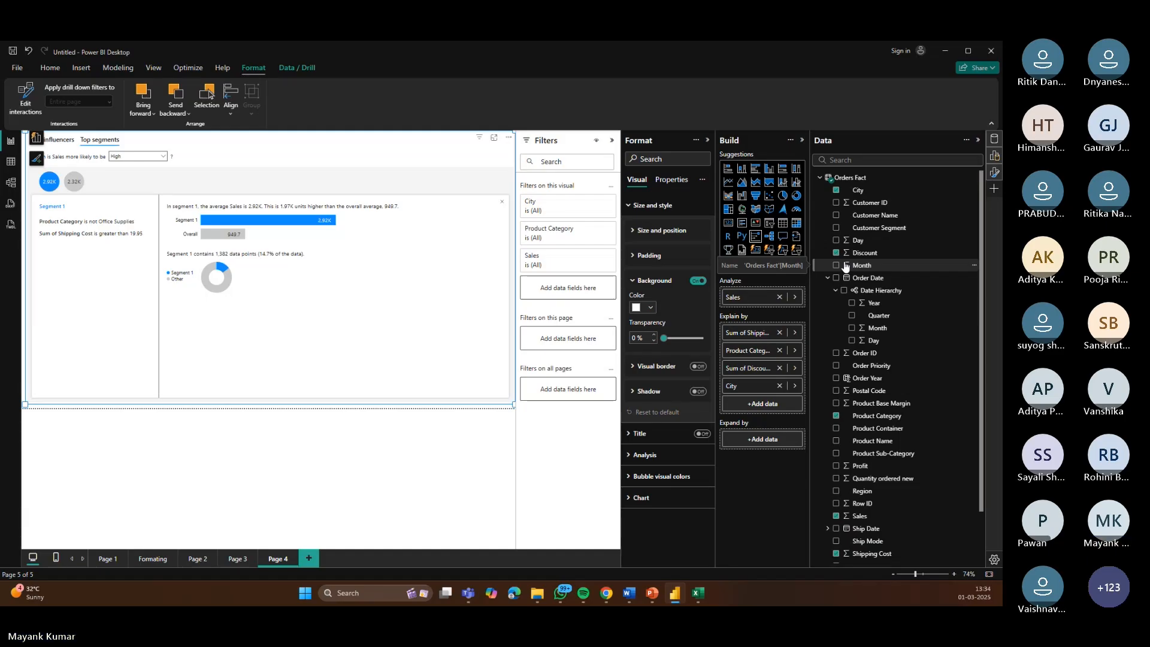
Step: On a new page, create a numeric range parameter named What if Analysis, 0 to 20 in steps of 1, with a slicer
click(315, 560)
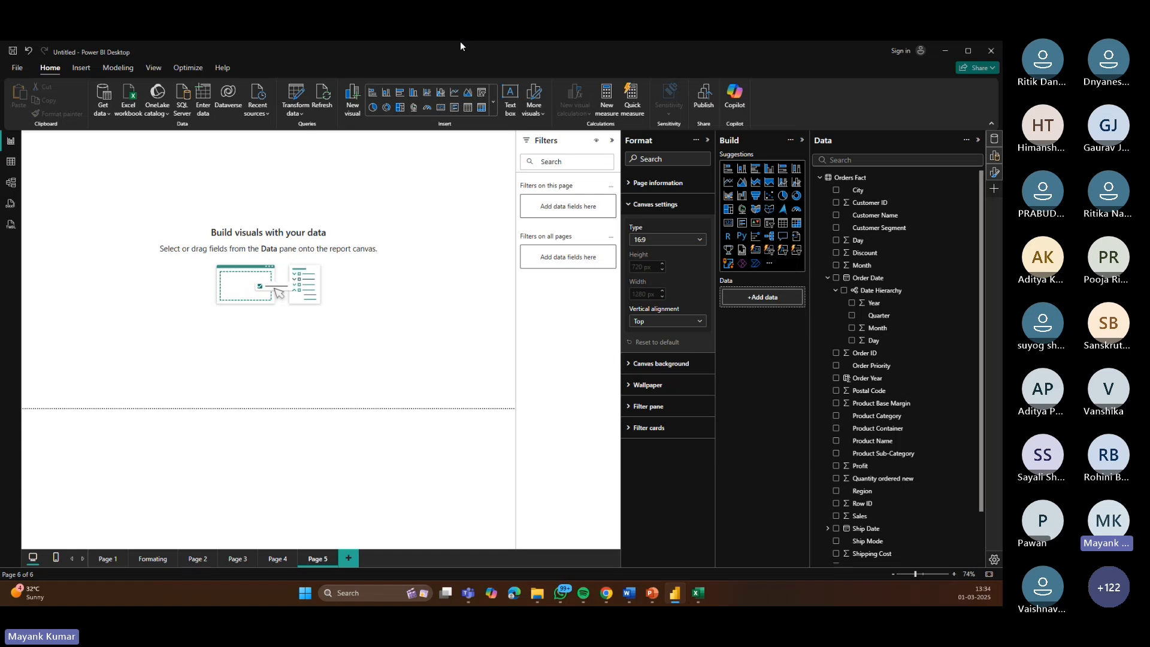
click(117, 68)
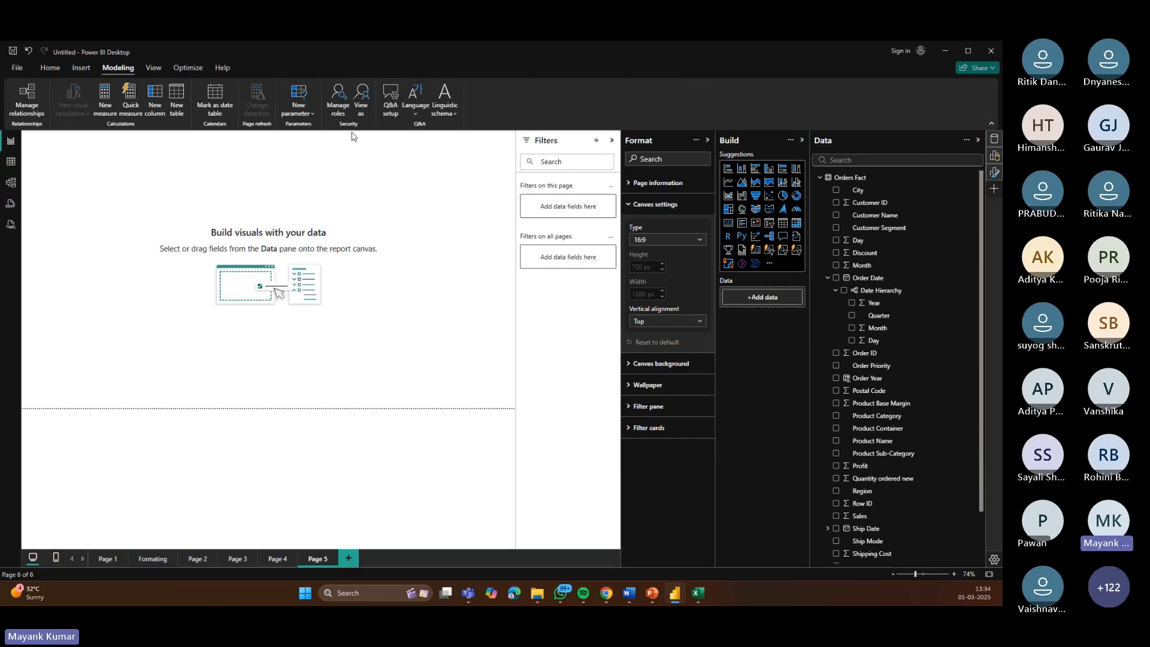
click(311, 113)
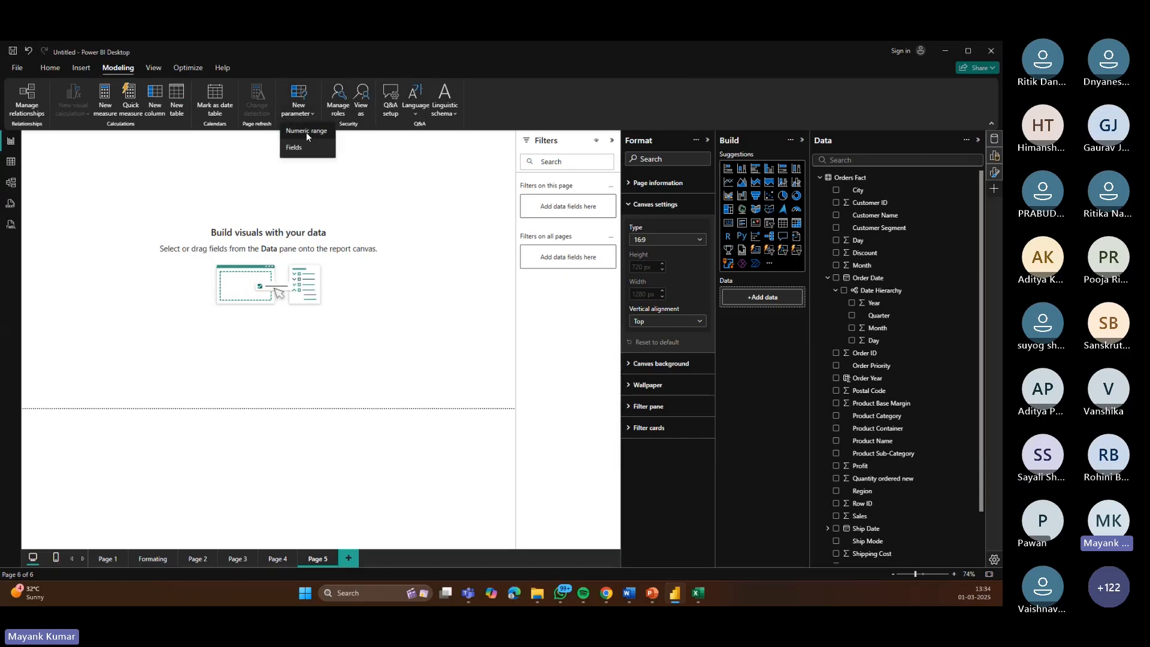
click(306, 132)
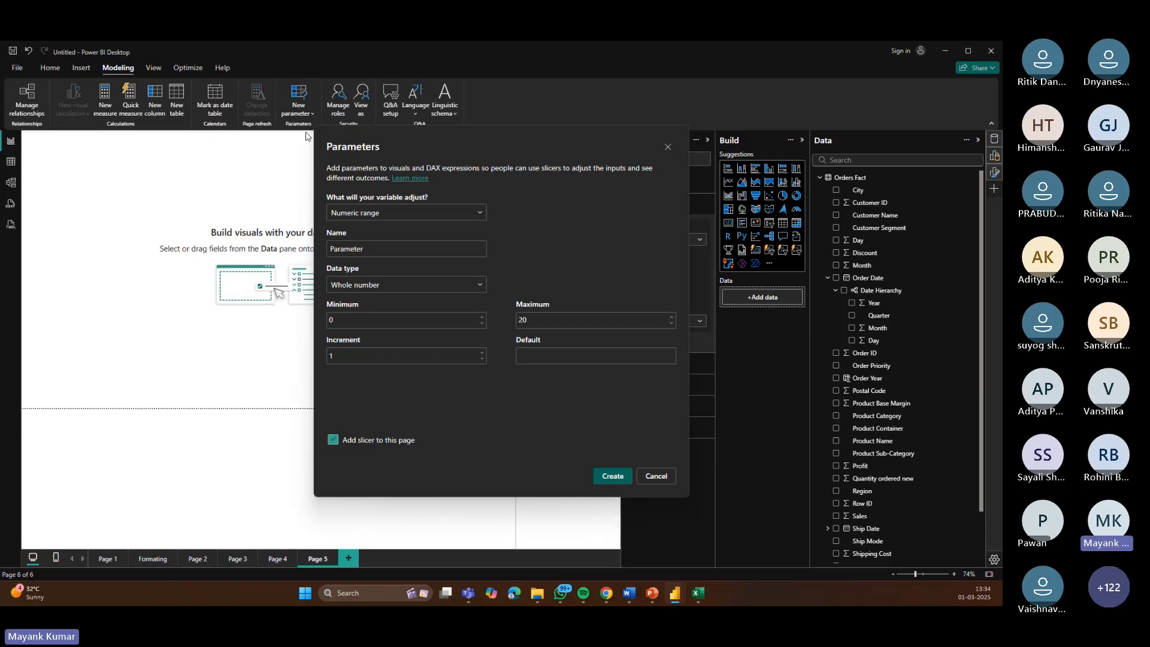
double_click(376, 246)
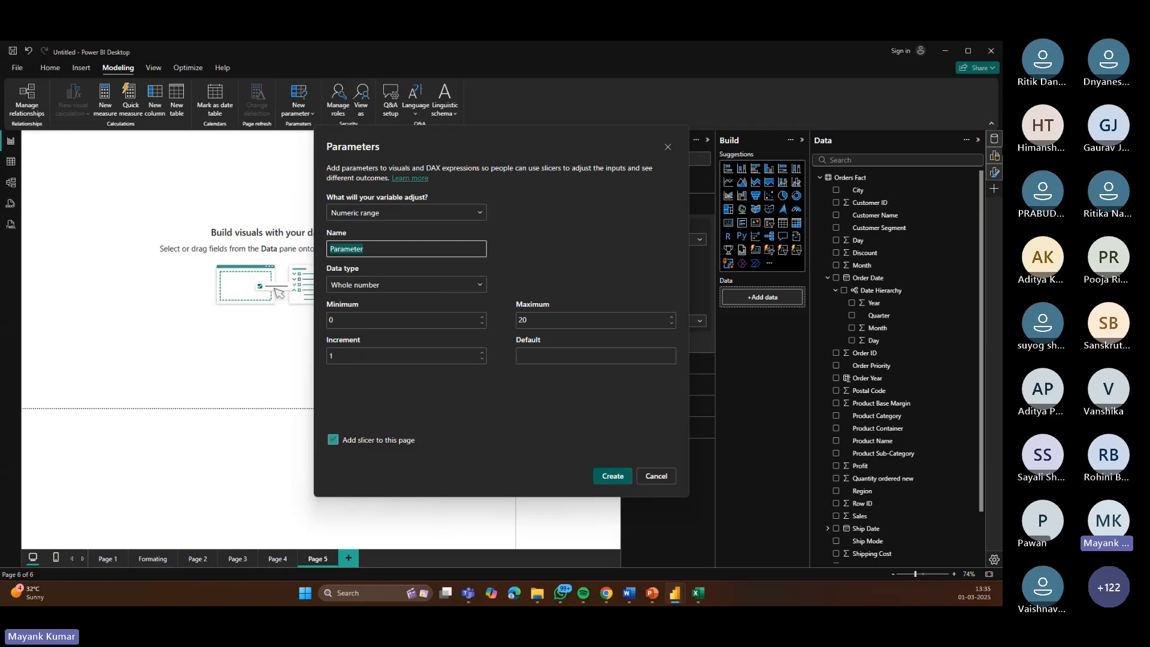
text(Waht)
key(BackSpace)
key(BackSpace)
key(BackSpace)
text(hat if Ana)
text(lyis)
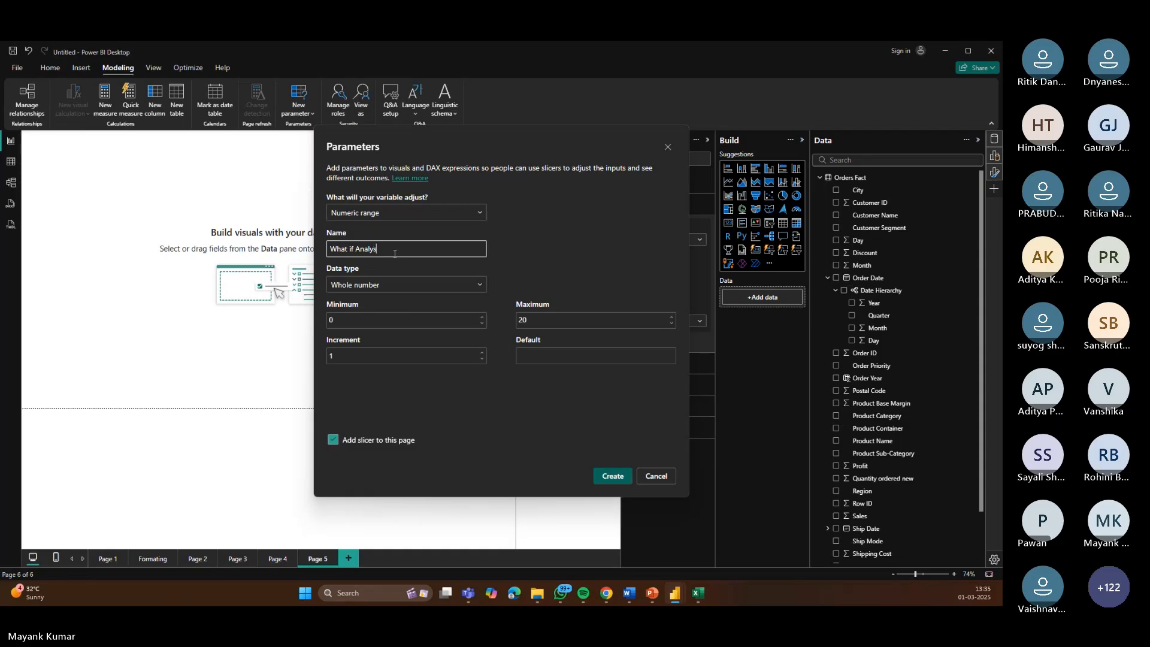
text(is)
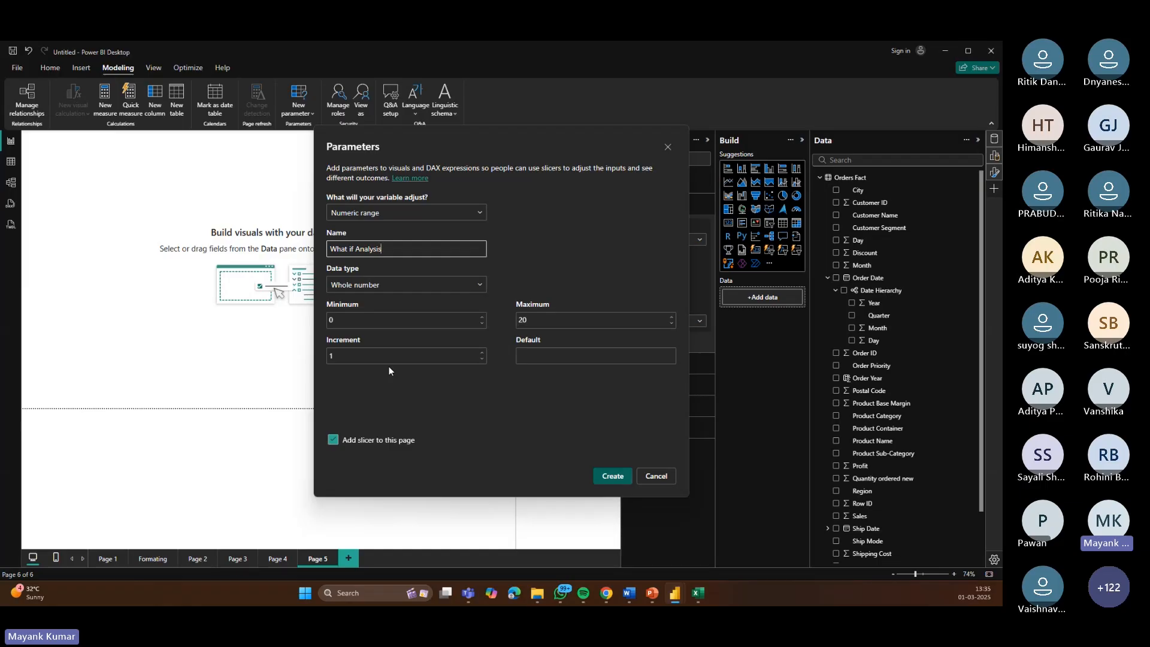
click(609, 477)
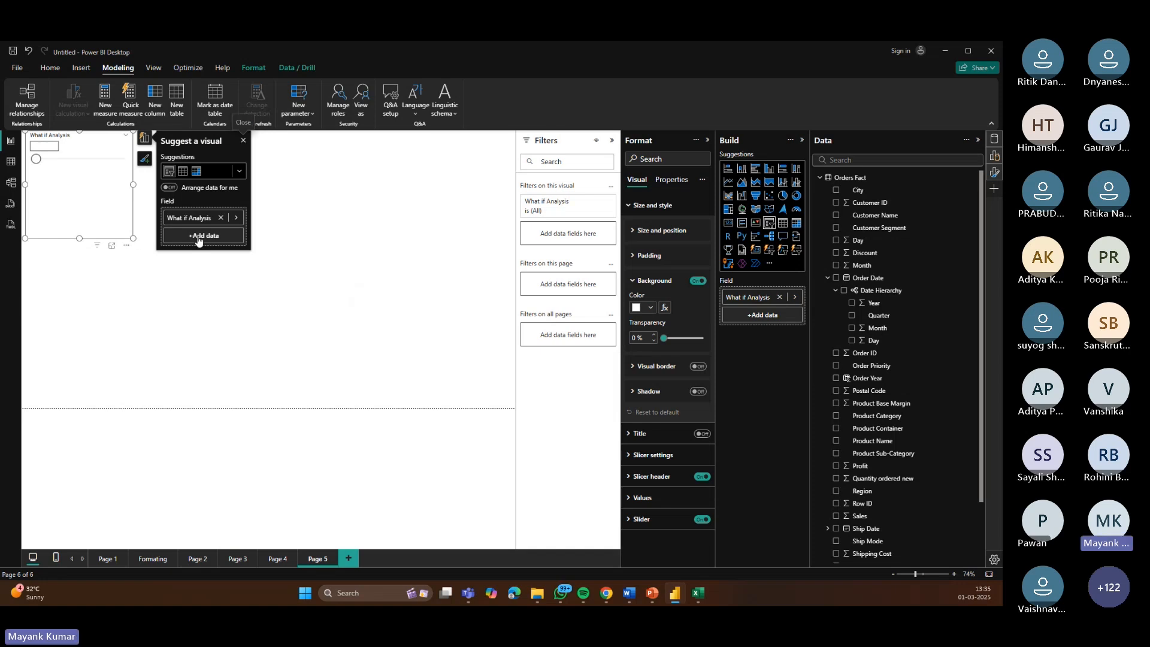
Step: Resize the parameter slicer to be wider and shorter, and set its slider to 5
click(243, 140)
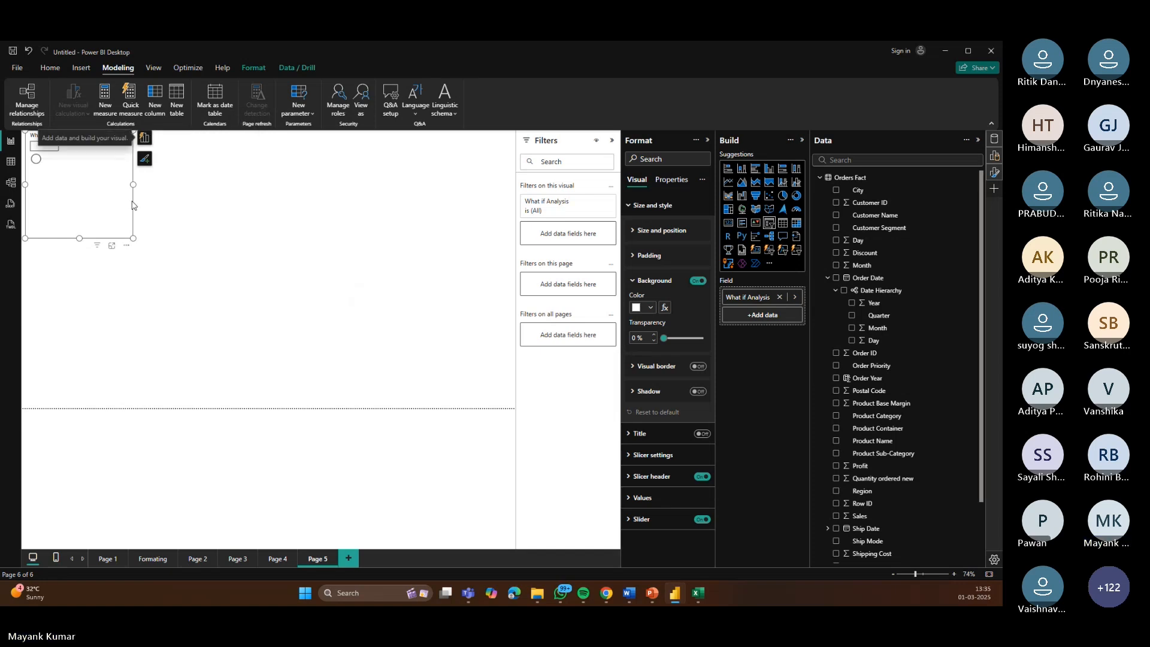
drag(133, 183, 474, 184)
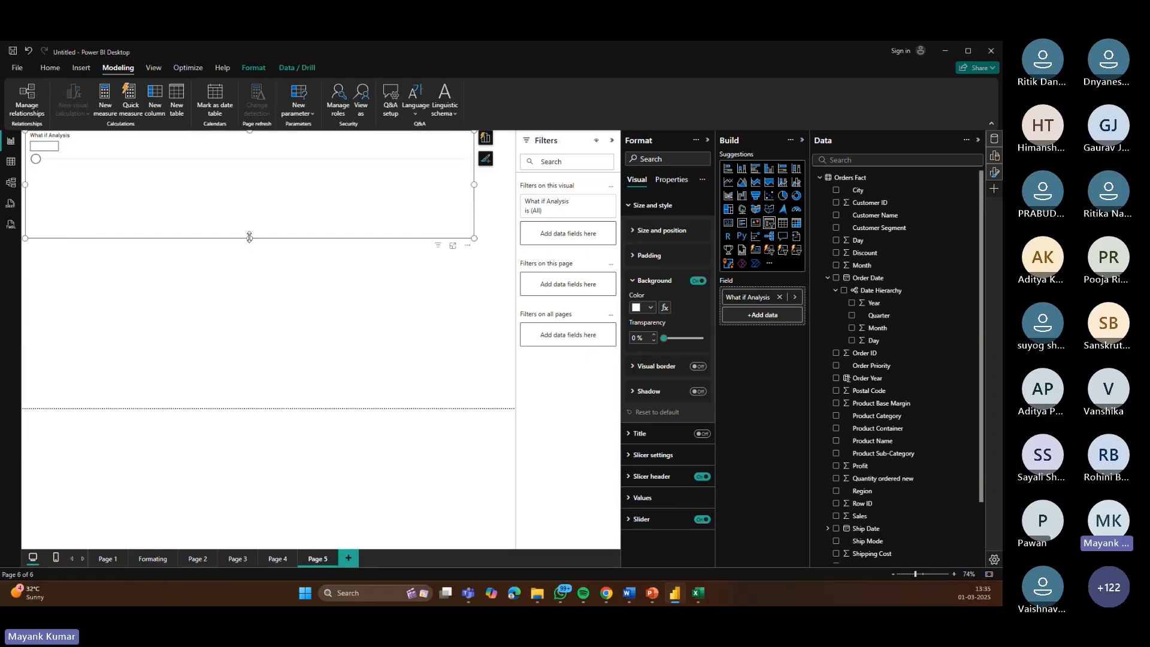
drag(249, 238, 249, 193)
drag(36, 159, 143, 159)
Step: Create a new measure in the What if Analysis table by pasting the New Profit formula
click(819, 178)
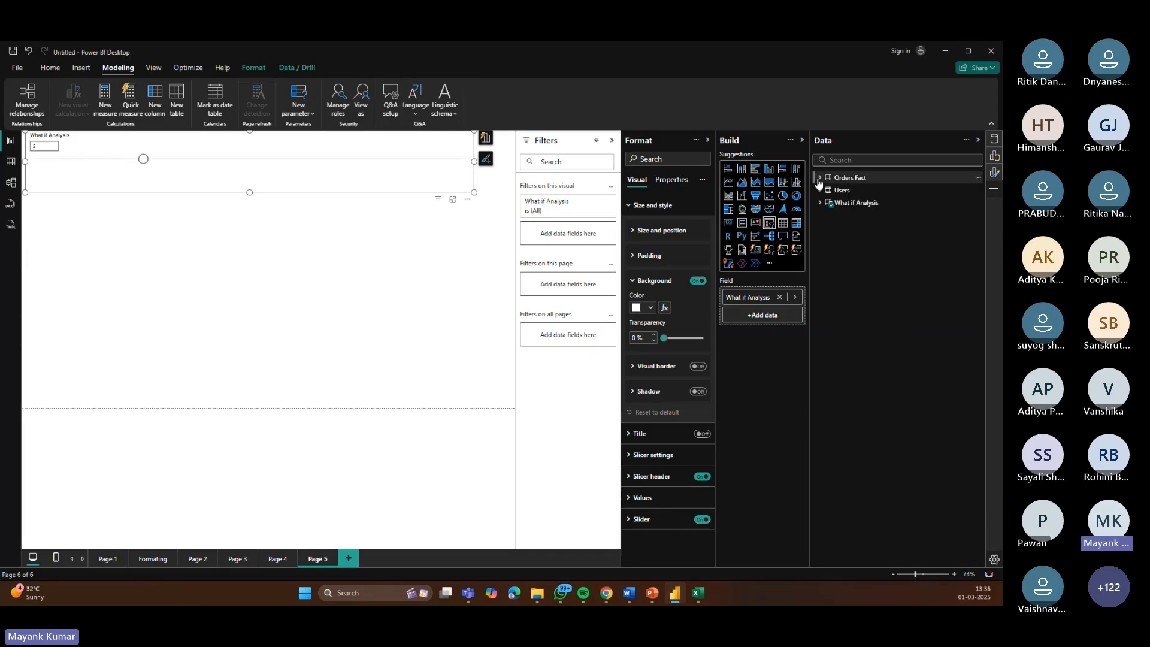
click(819, 203)
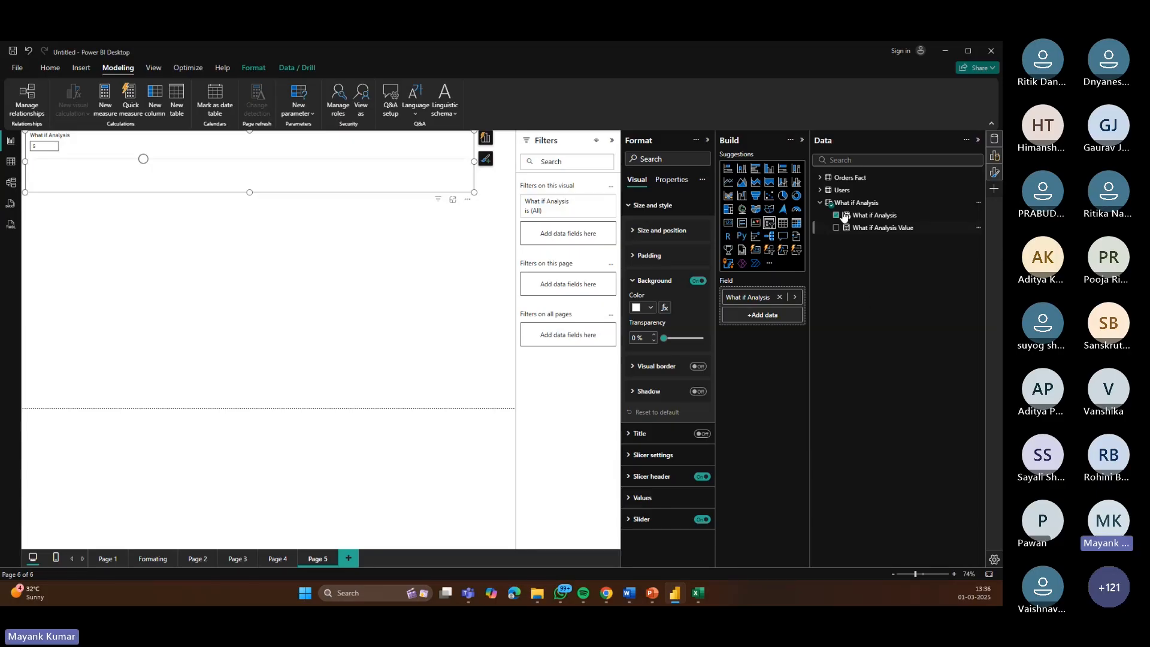
click(844, 204)
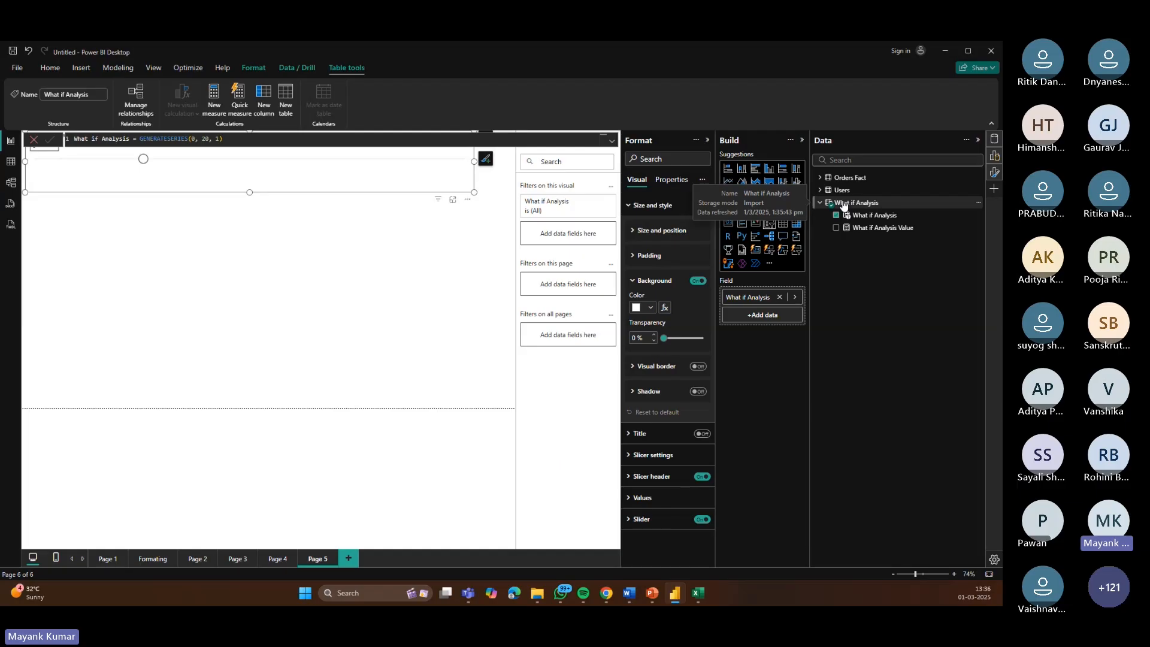
right_click(844, 204)
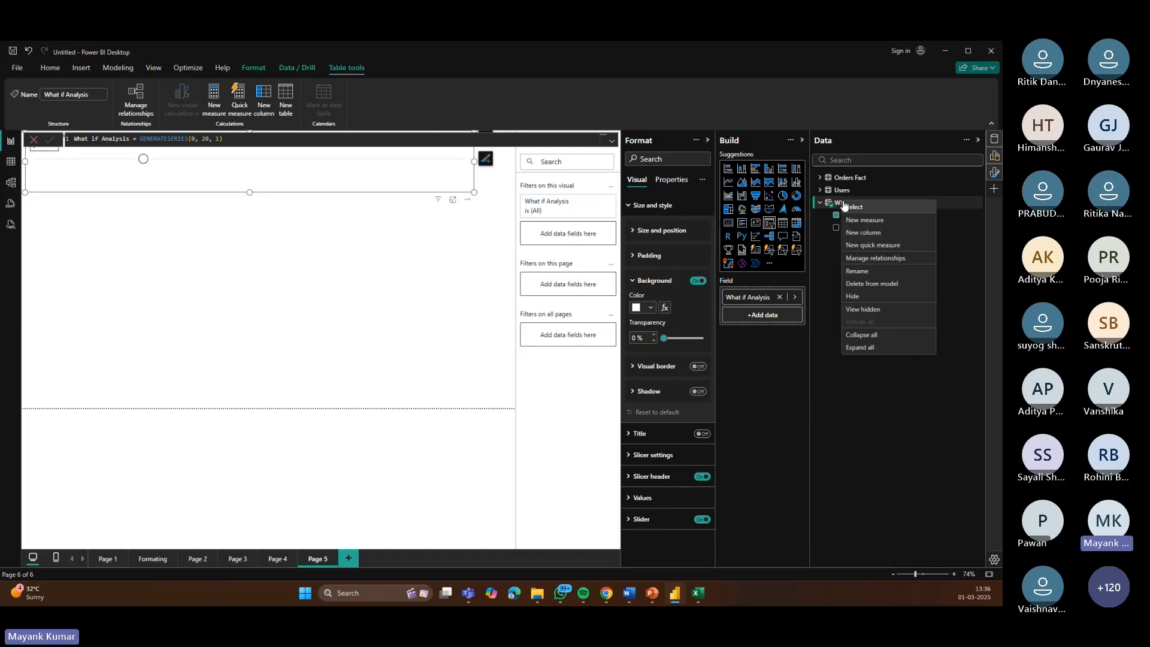
click(870, 219)
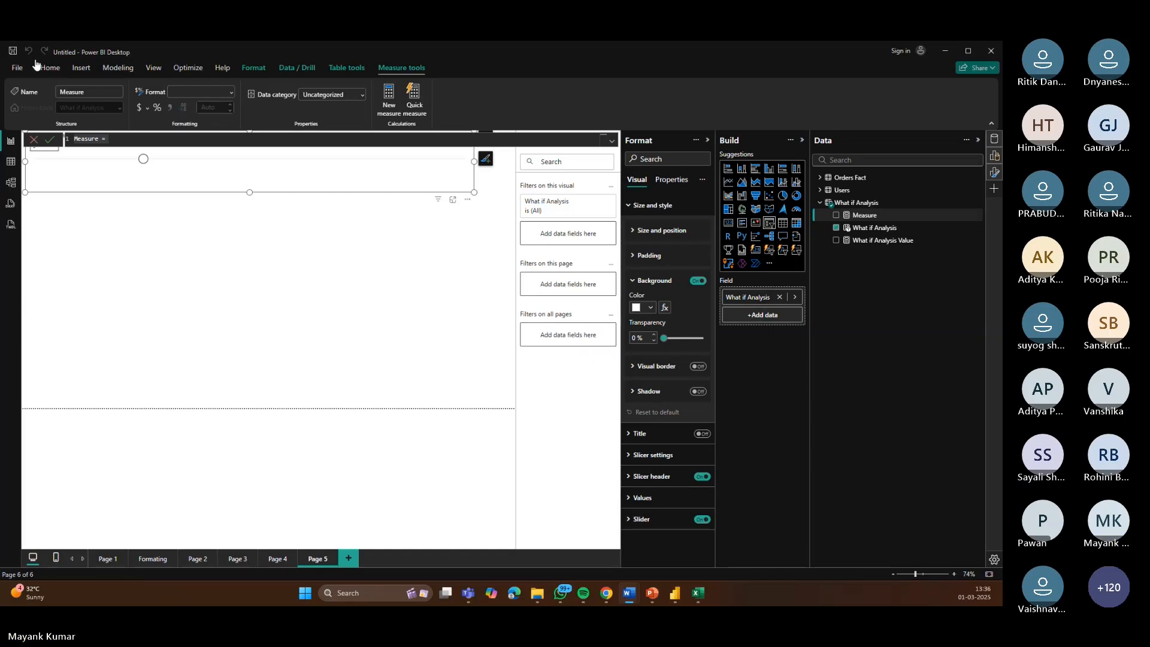
drag(111, 139, 68, 138)
text(New Profit = sum(Orders[Profit])-sum(Orders[Profit])*('What if Discount'[What if Discount Value]*.05))
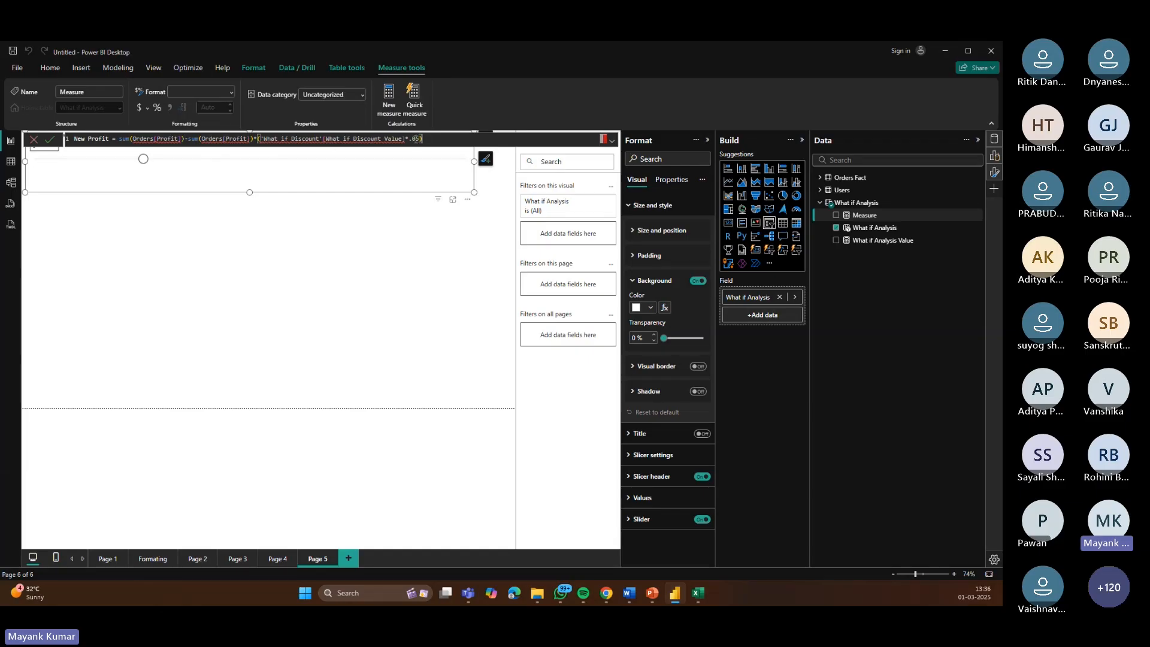
click(51, 142)
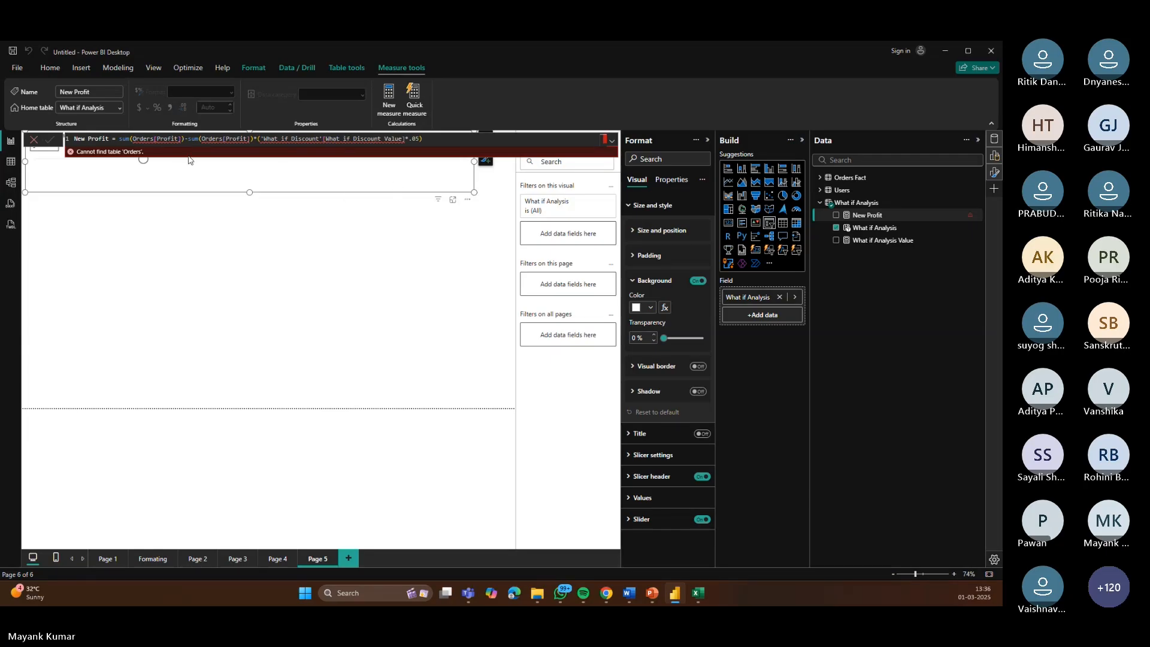
Step: Change both Orders table references in the New Profit formula to 'Orders Fact'
click(154, 138)
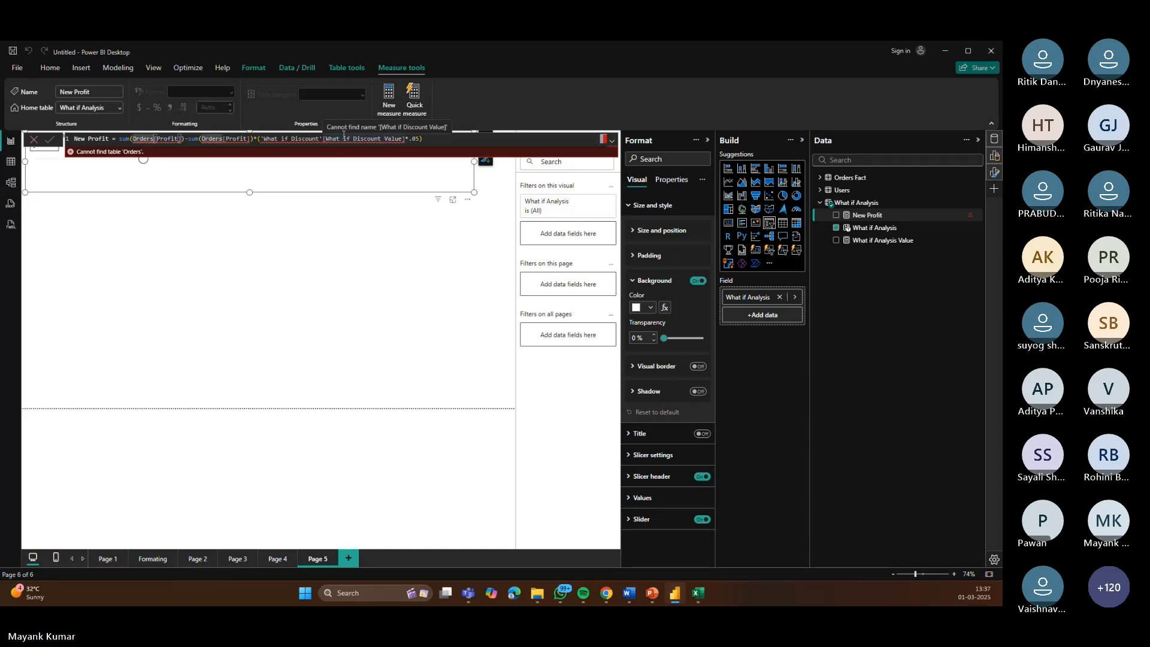
text(Fact)
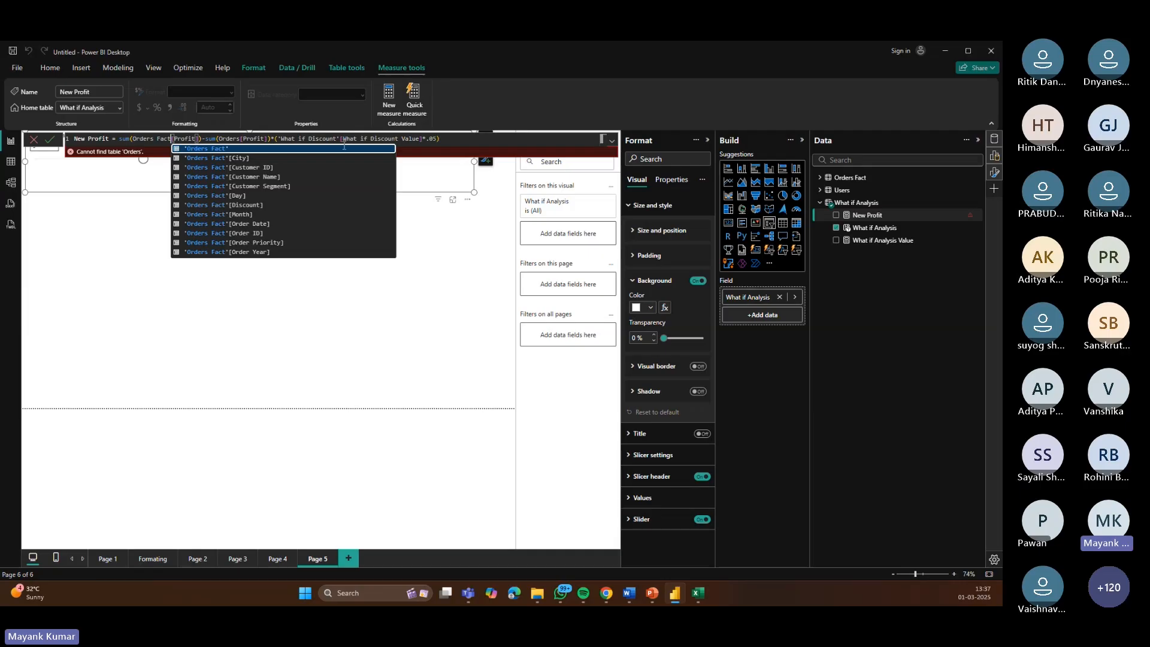
key(Tab)
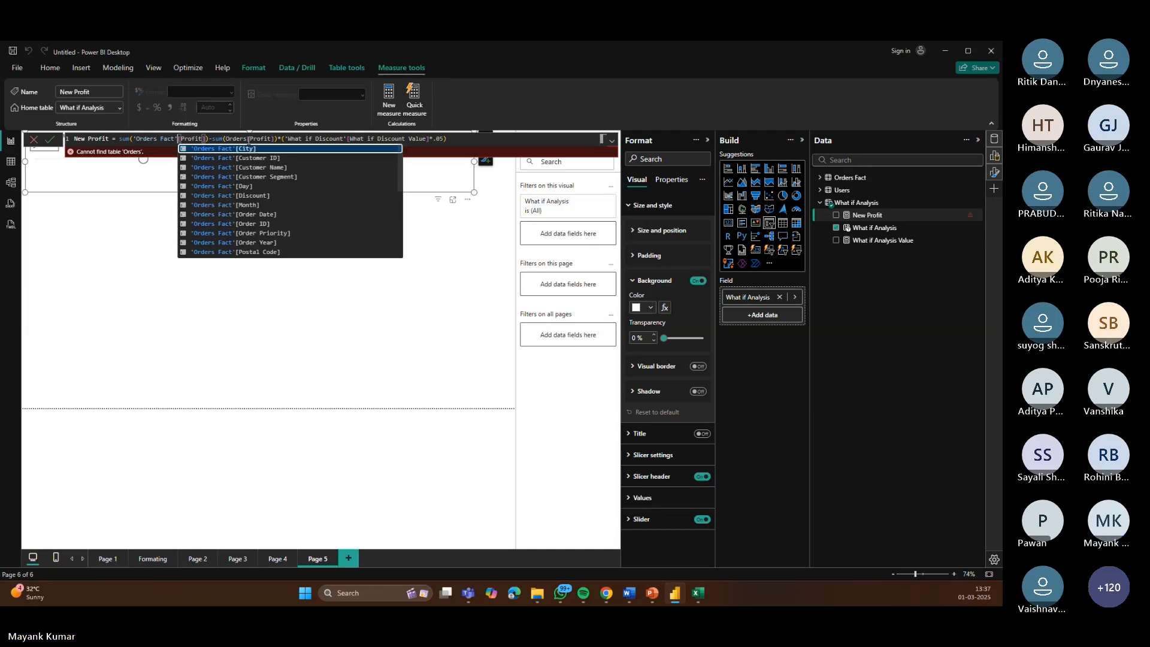
click(260, 137)
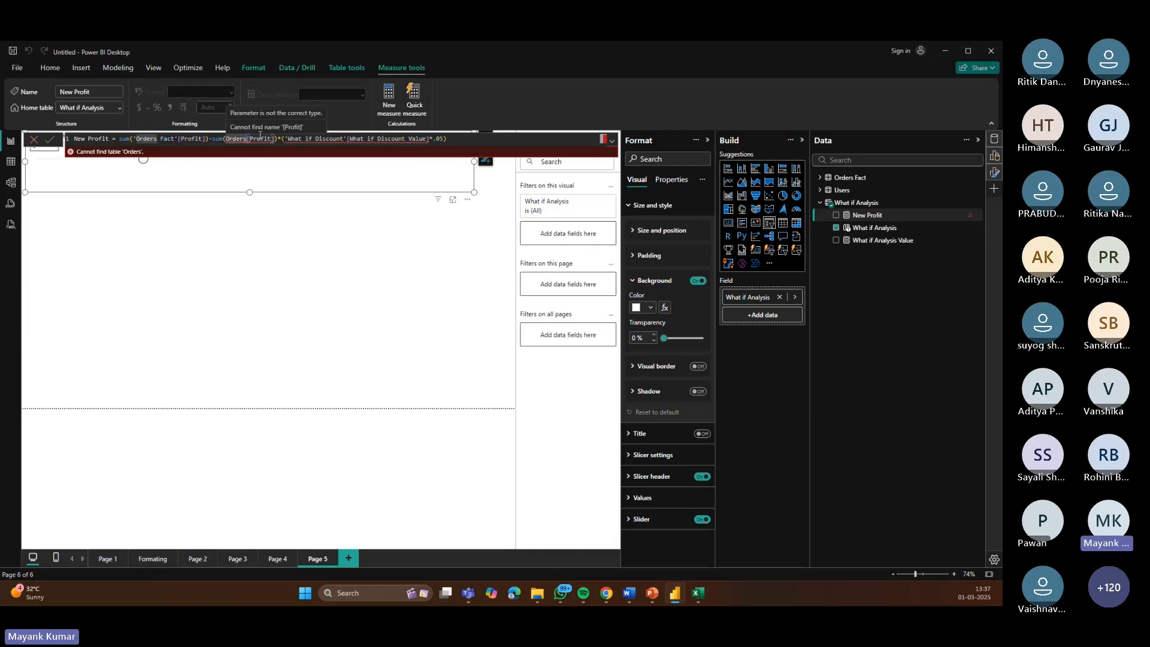
text(Fact)
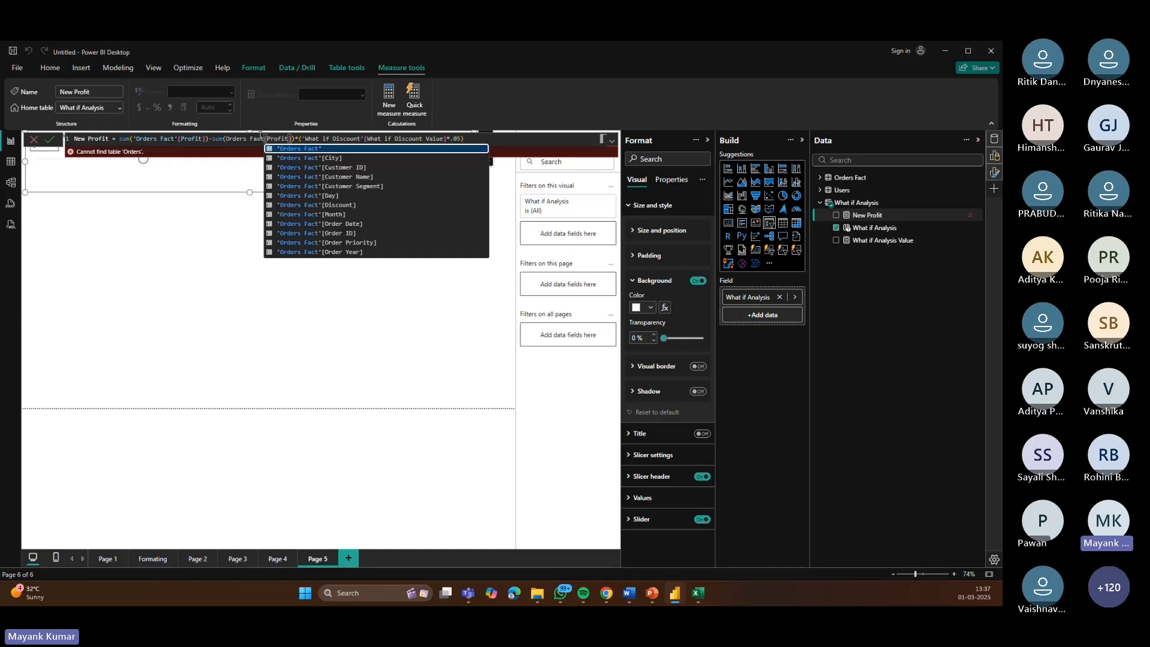
click(308, 150)
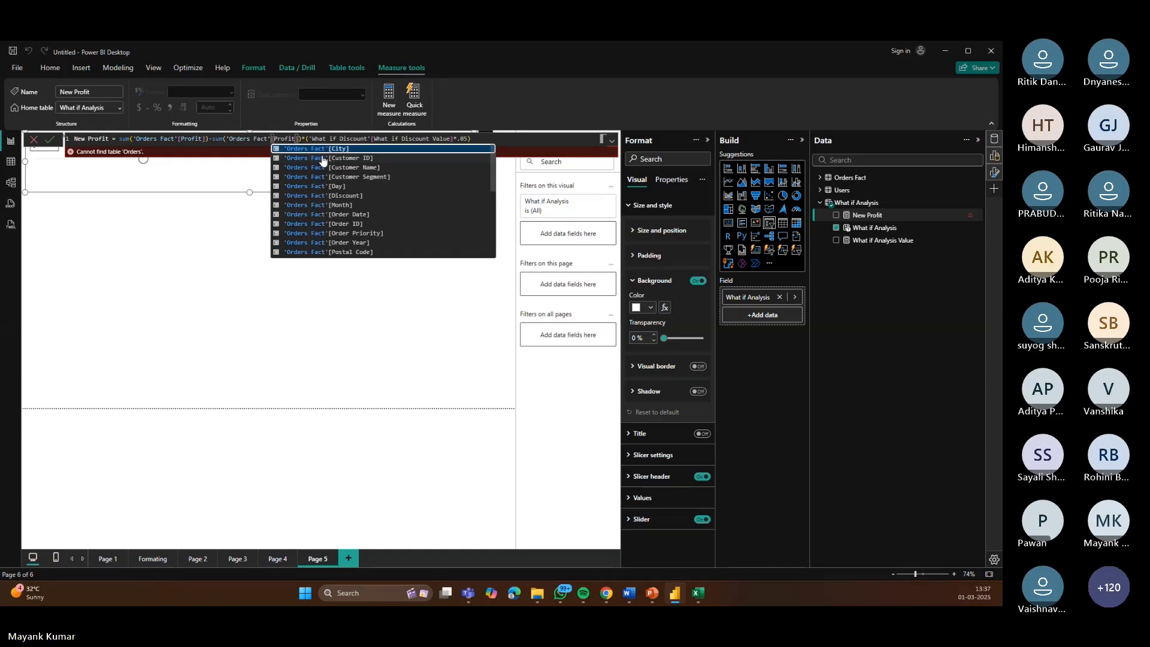
click(557, 412)
click(50, 140)
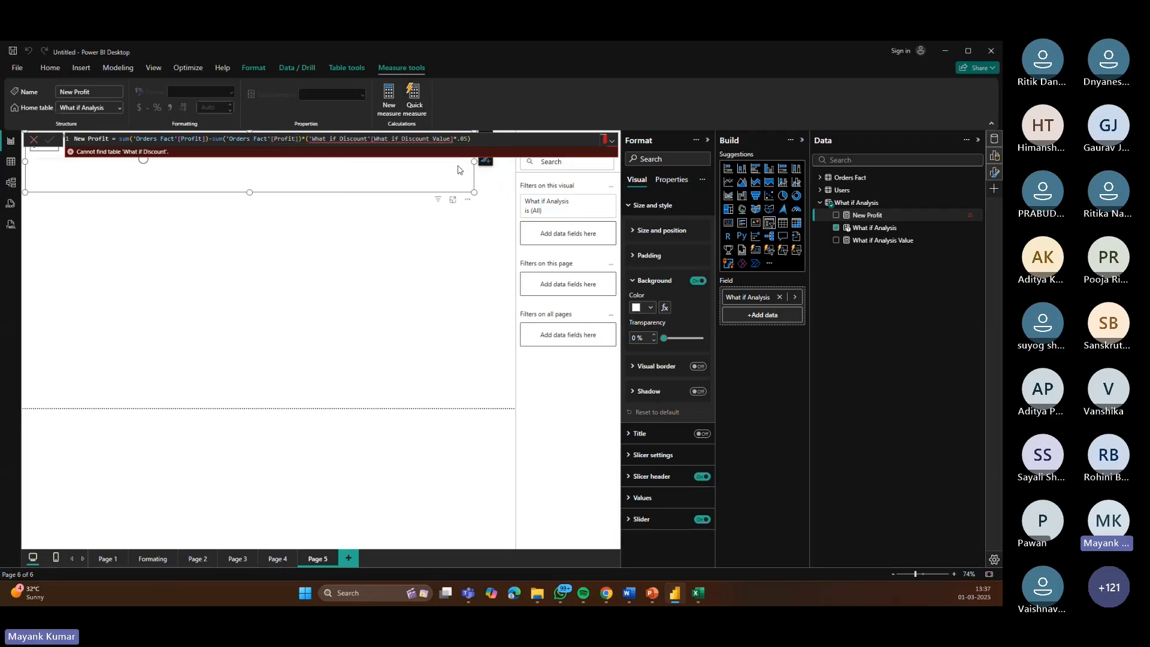
Step: Replace the 'What if Discount' table reference in the formula with 'What if Analysis'
click(360, 139)
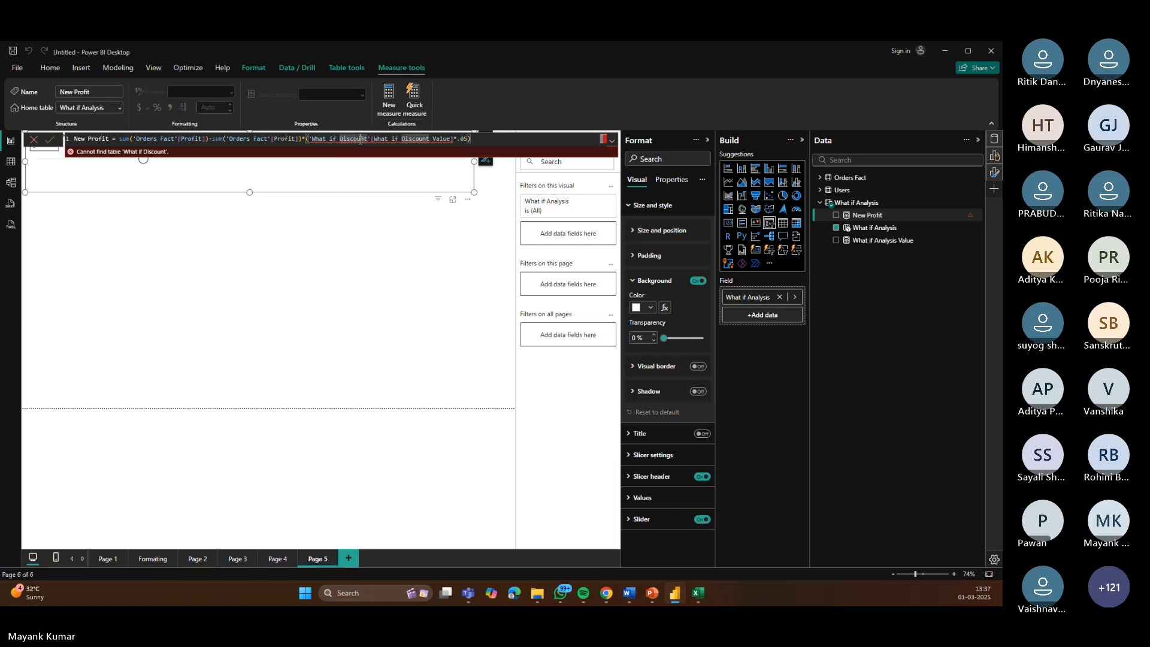
key(BackSpace)
key(BackSpace)
key(BackSpace)
key(BackSpace)
key(BackSpace)
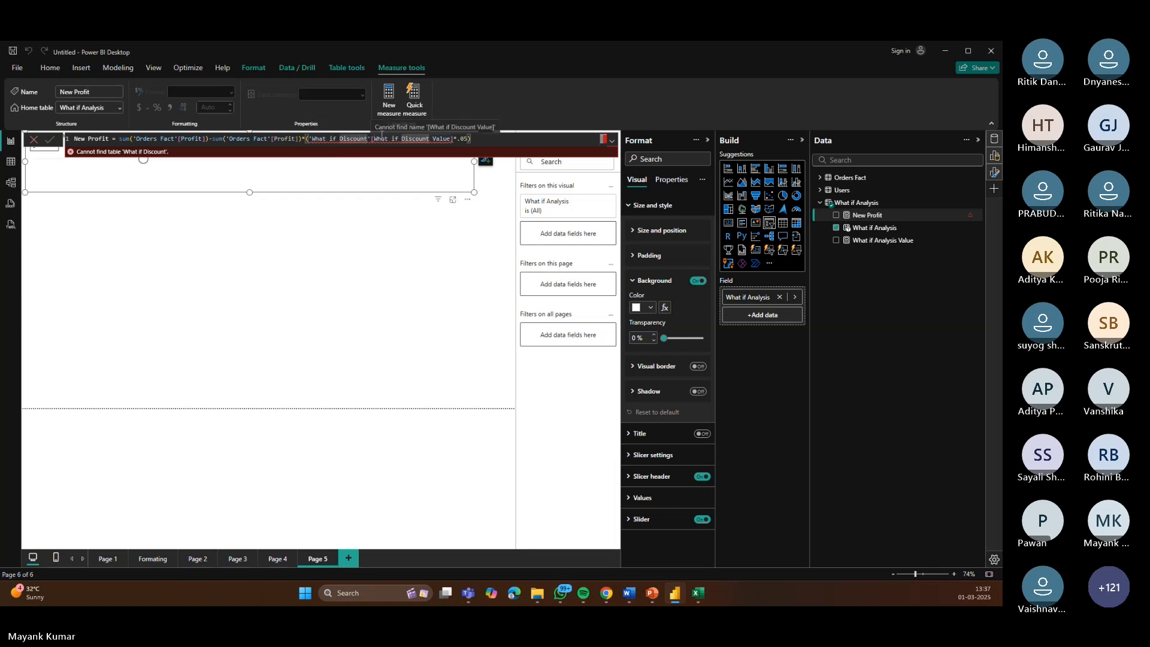
key(BackSpace)
key(BackSpace)
key(BackSpace)
text(An)
key(Tab)
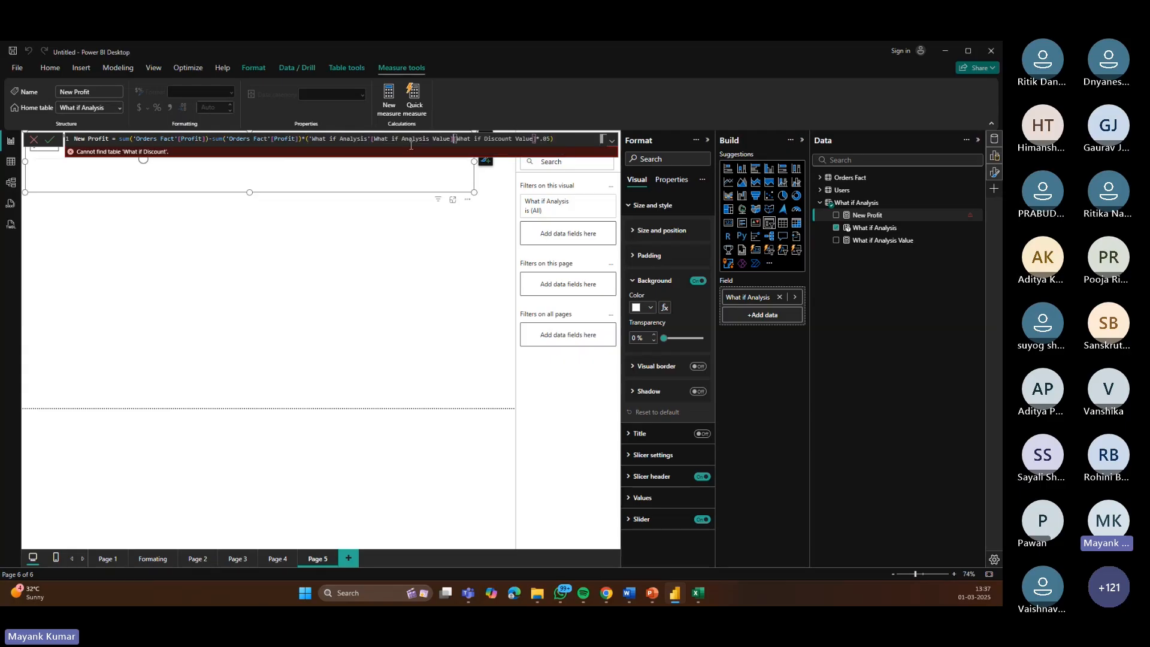
click(50, 139)
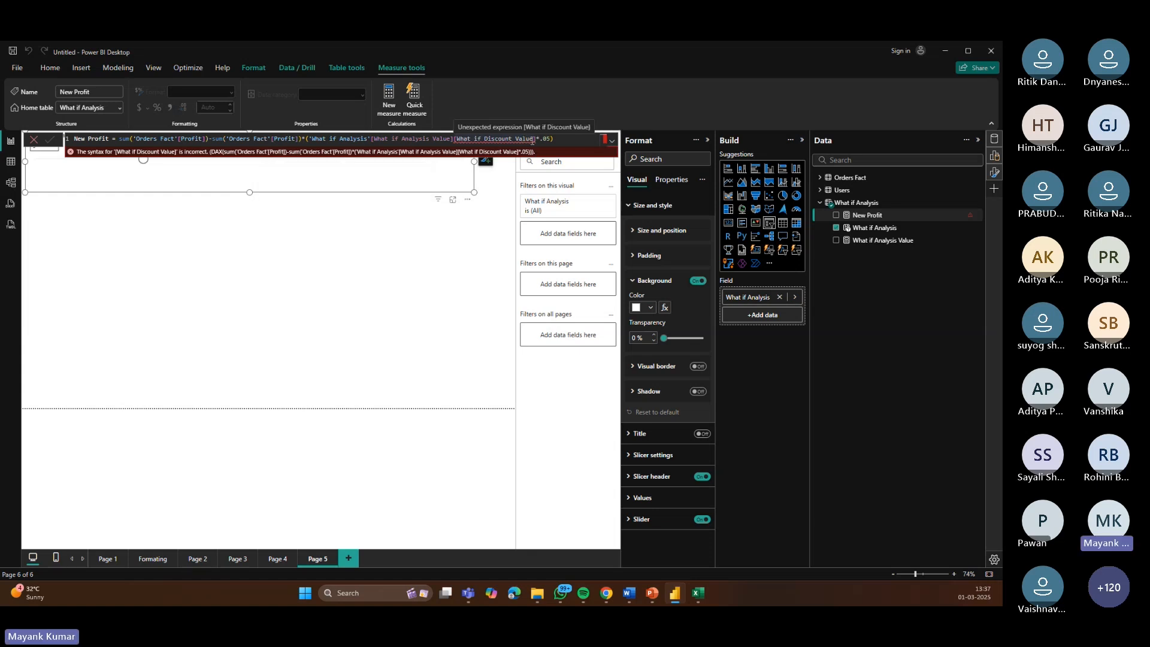
Step: Check the parameter table's columns and rewrite the column reference as What if Analysis Value
drag(537, 139, 454, 140)
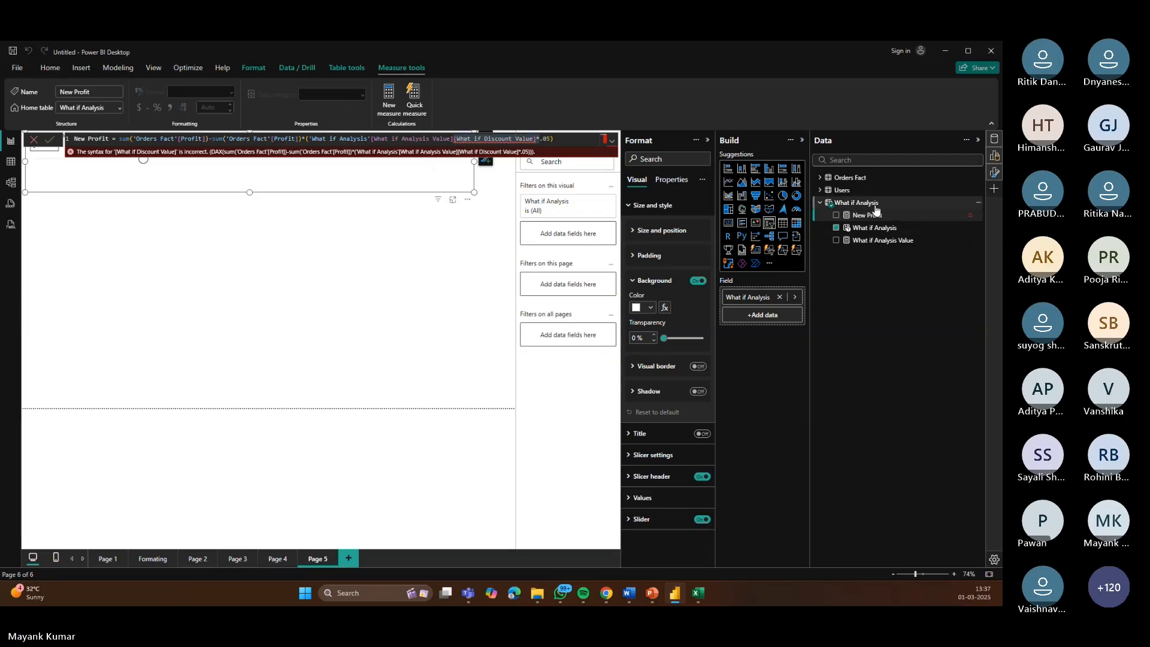
click(895, 203)
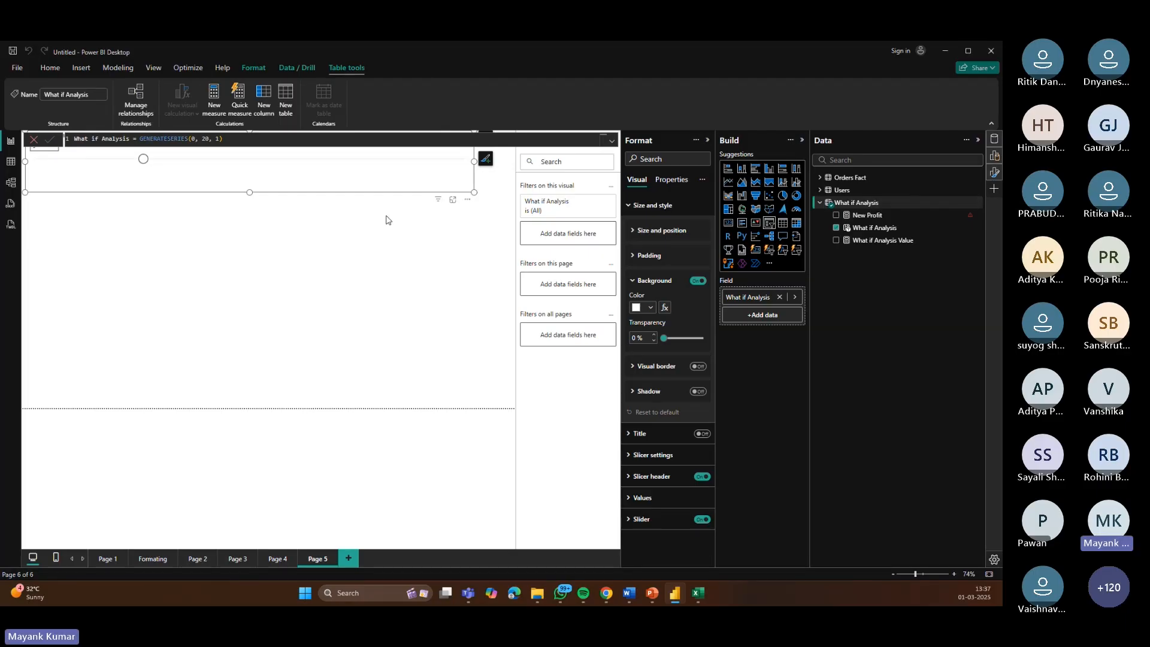
double_click(860, 203)
click(868, 215)
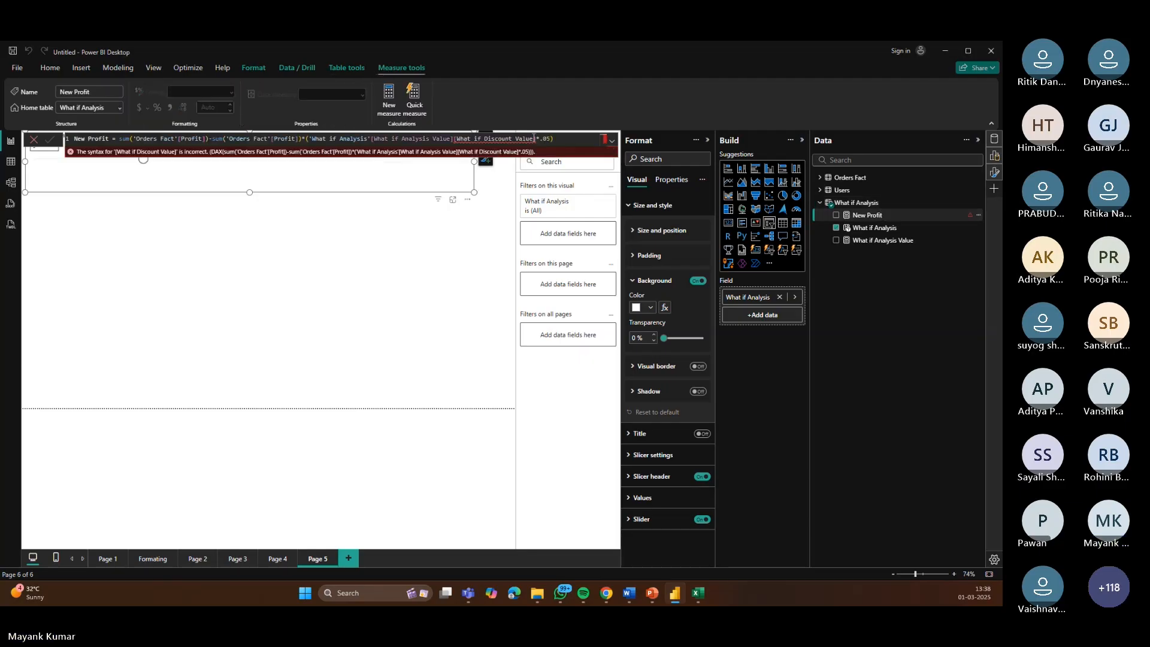
key(BackSpace)
key(BackSpace)
key(BackSpace)
key(BackSpace)
key(BackSpace)
key(BackSpace)
key(BackSpace)
key(BackSpace)
key(BackSpace)
key(BackSpace)
key(BackSpace)
key(BackSpace)
key(BackSpace)
key(BackSpace)
text(Analyis Value)
Step: Replace the column reference in the New Profit formula by typing [What If Ana
mouse_move(504, 144)
drag(532, 142, 454, 142)
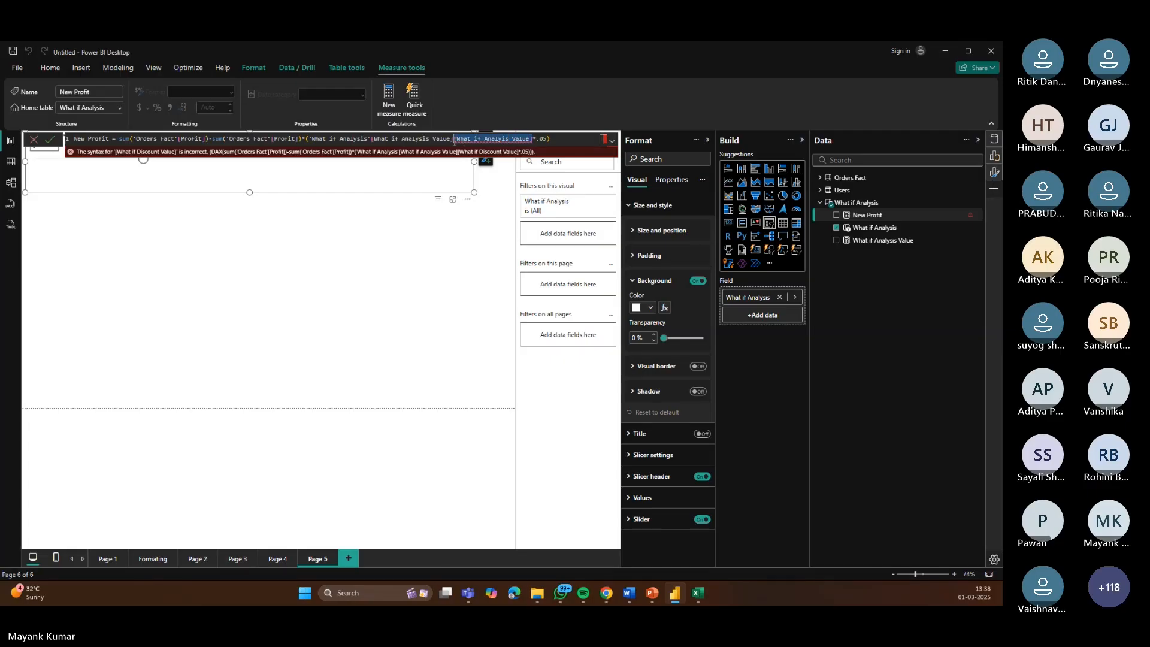
key(BackSpace)
text([)
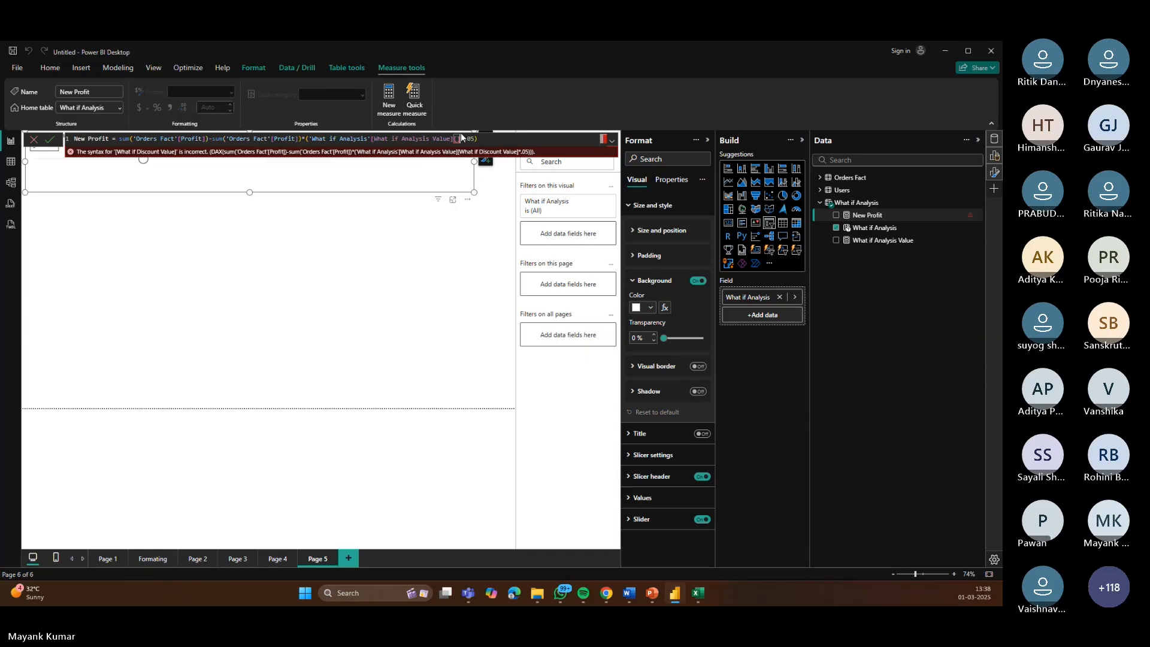
text(What If Ana)
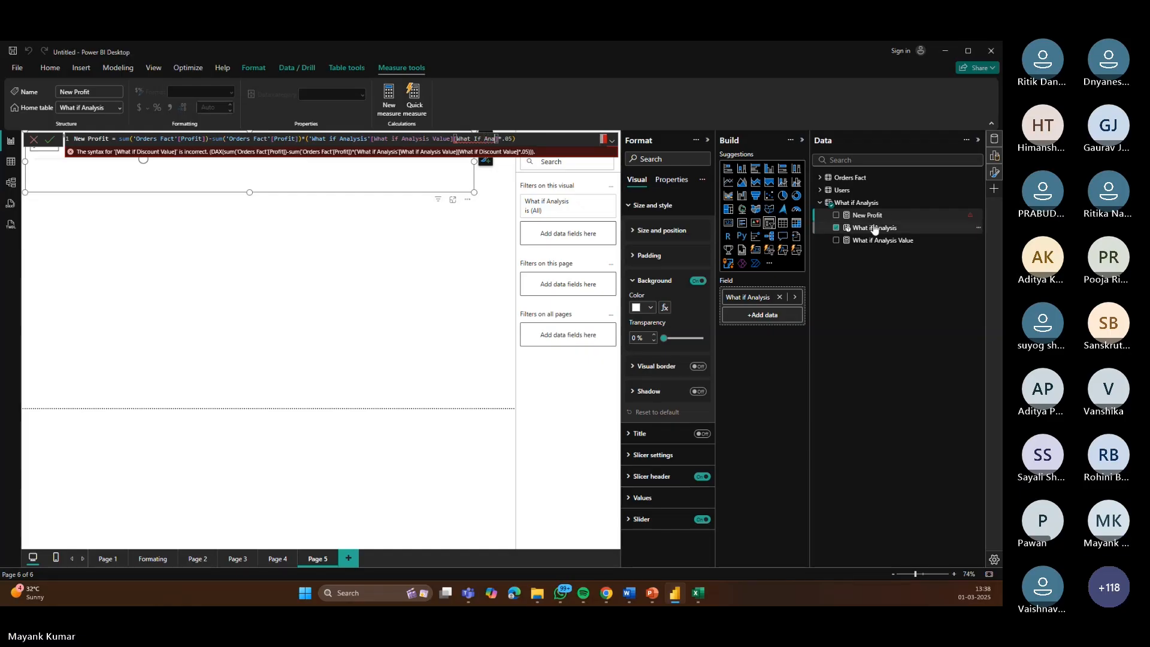
Step: Open the File view with the recent reports
click(675, 599)
click(675, 599)
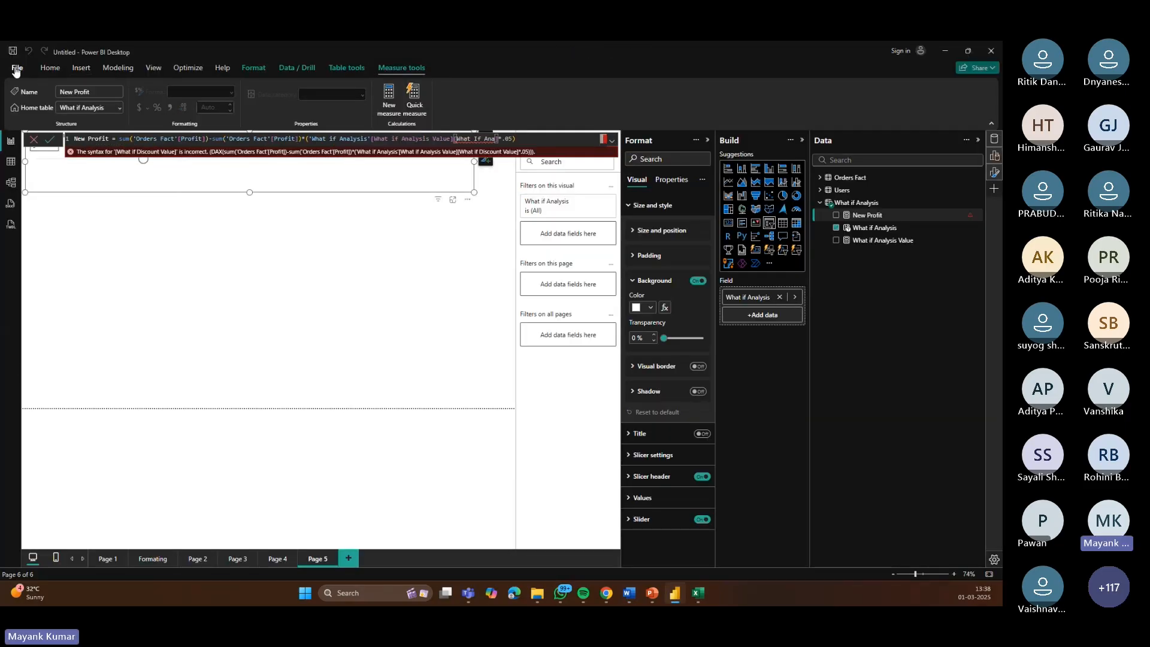
click(16, 71)
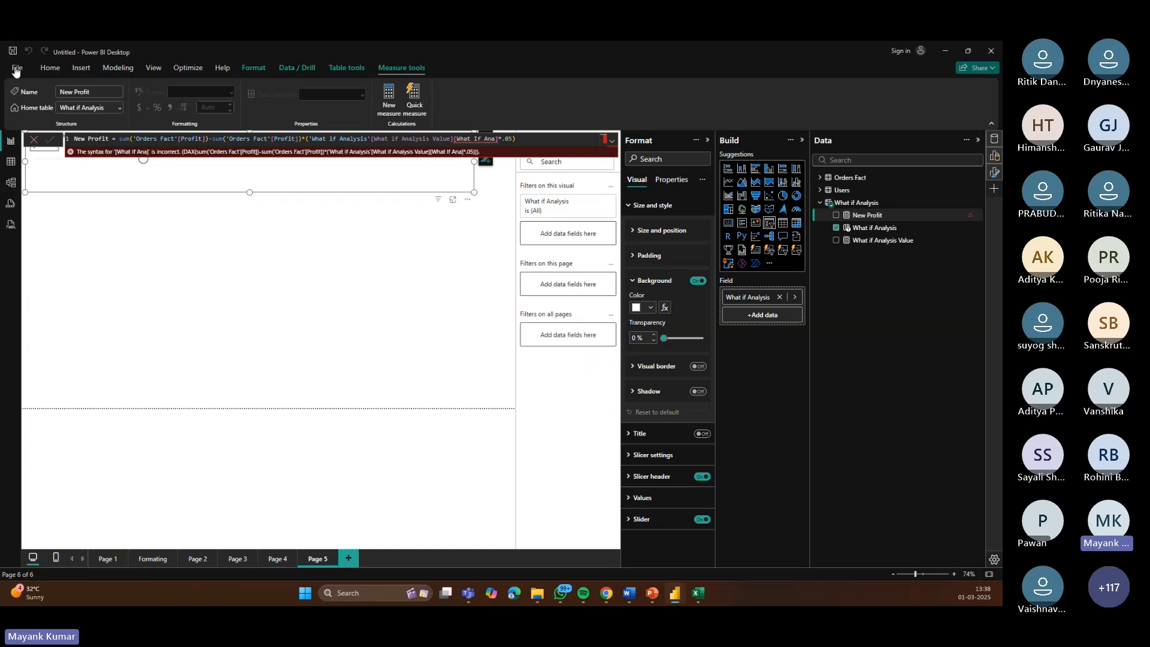
click(16, 71)
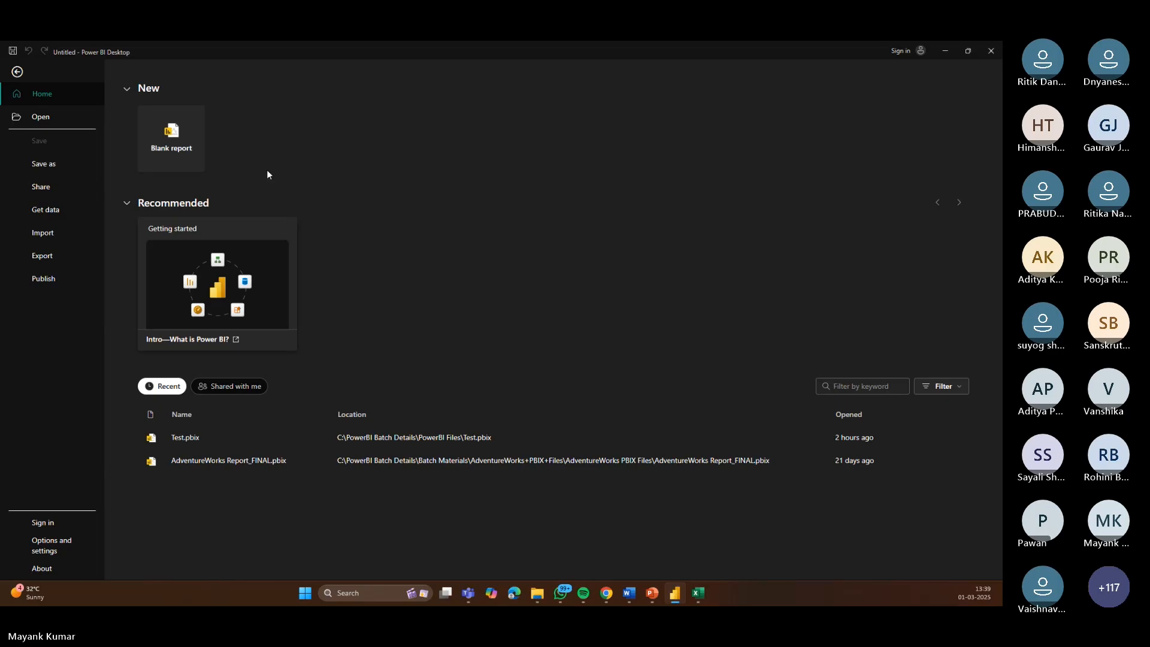
Step: Open the Test.pbix report, browse its pages, and expand the What If Discount table on page 4
click(183, 438)
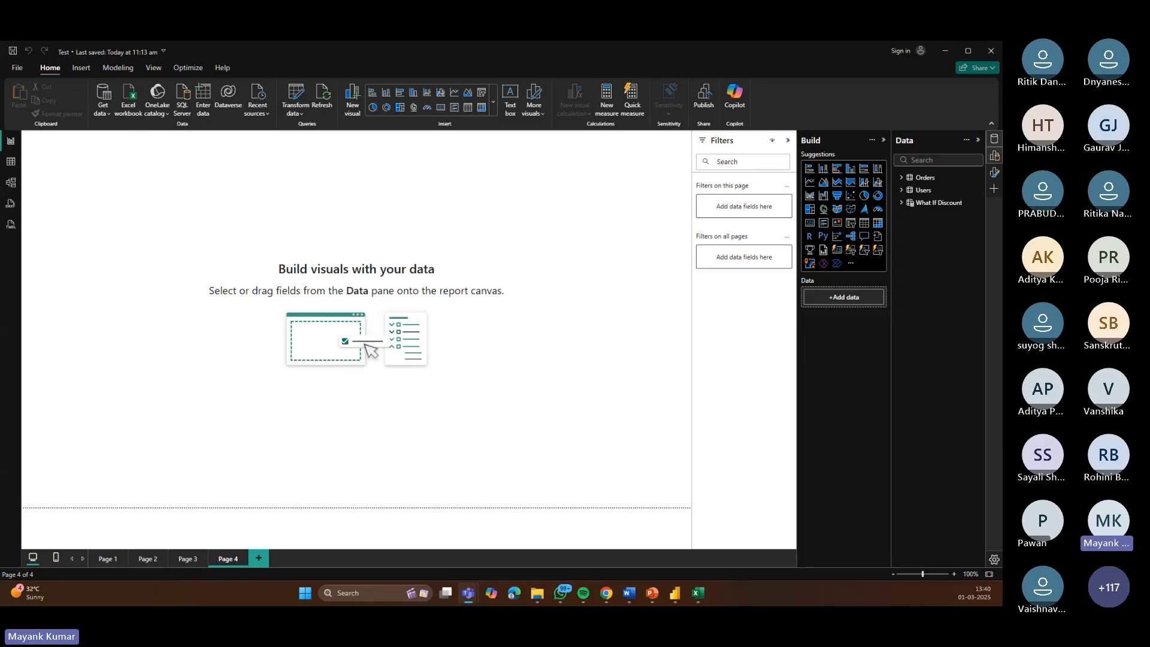
click(188, 559)
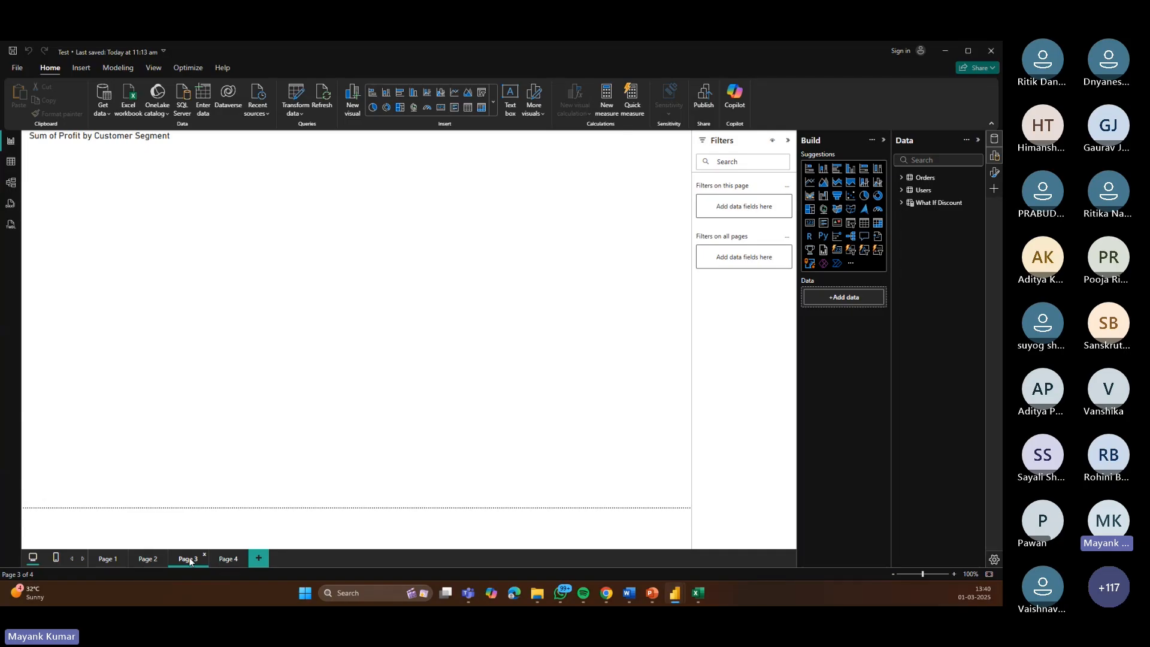
click(935, 205)
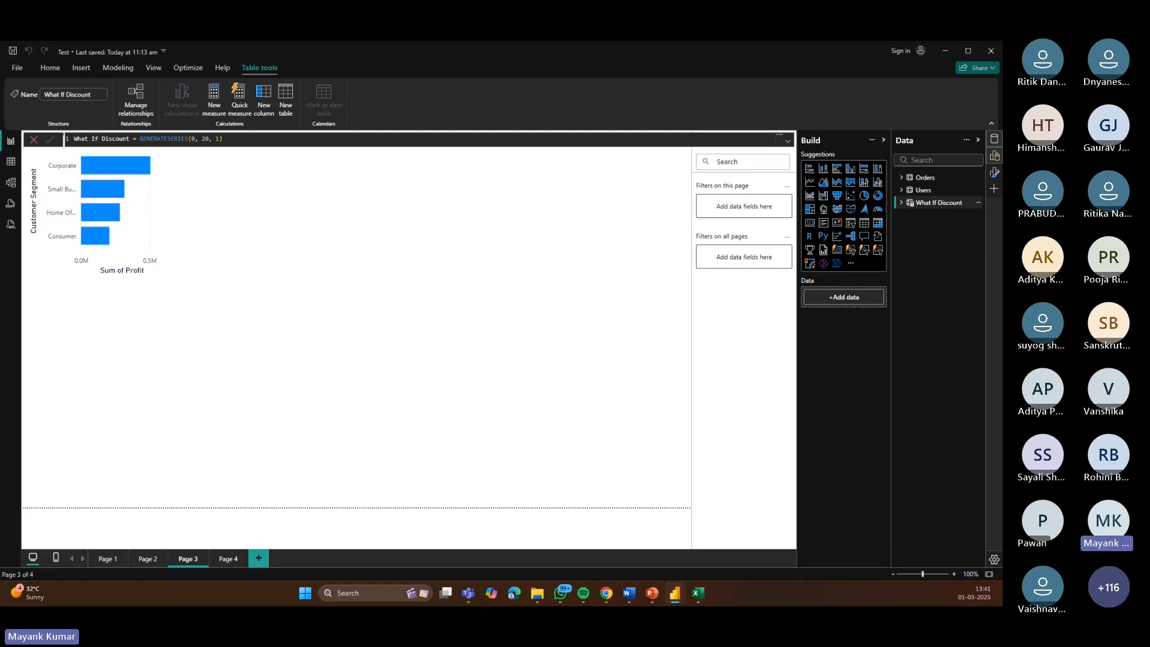
click(144, 560)
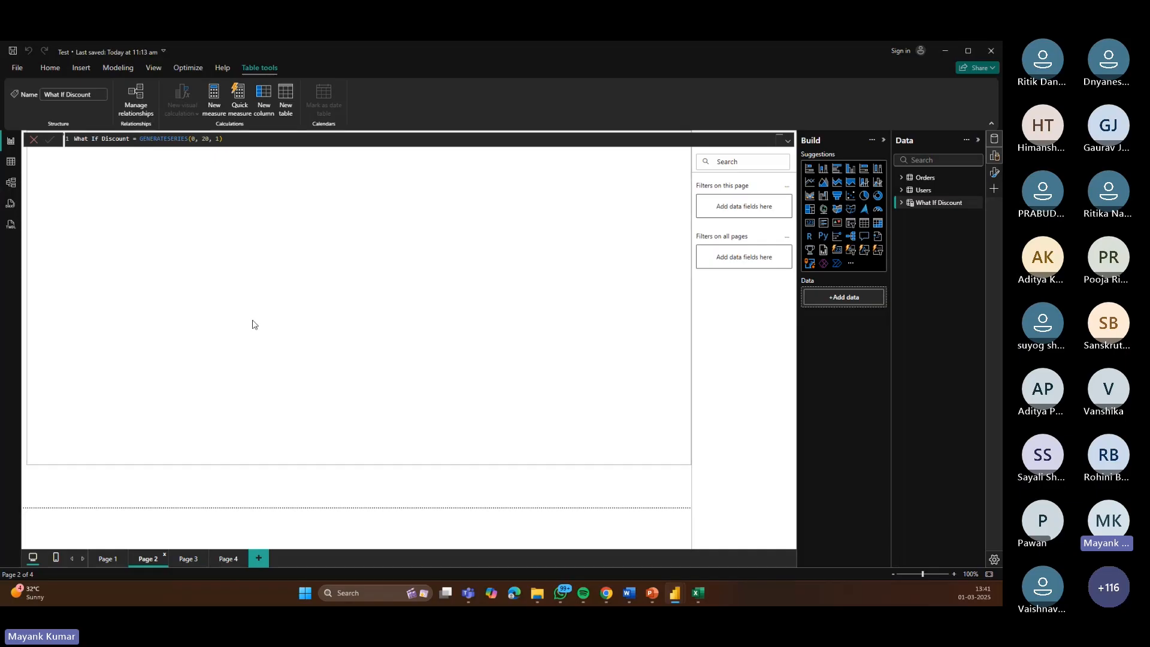
click(226, 560)
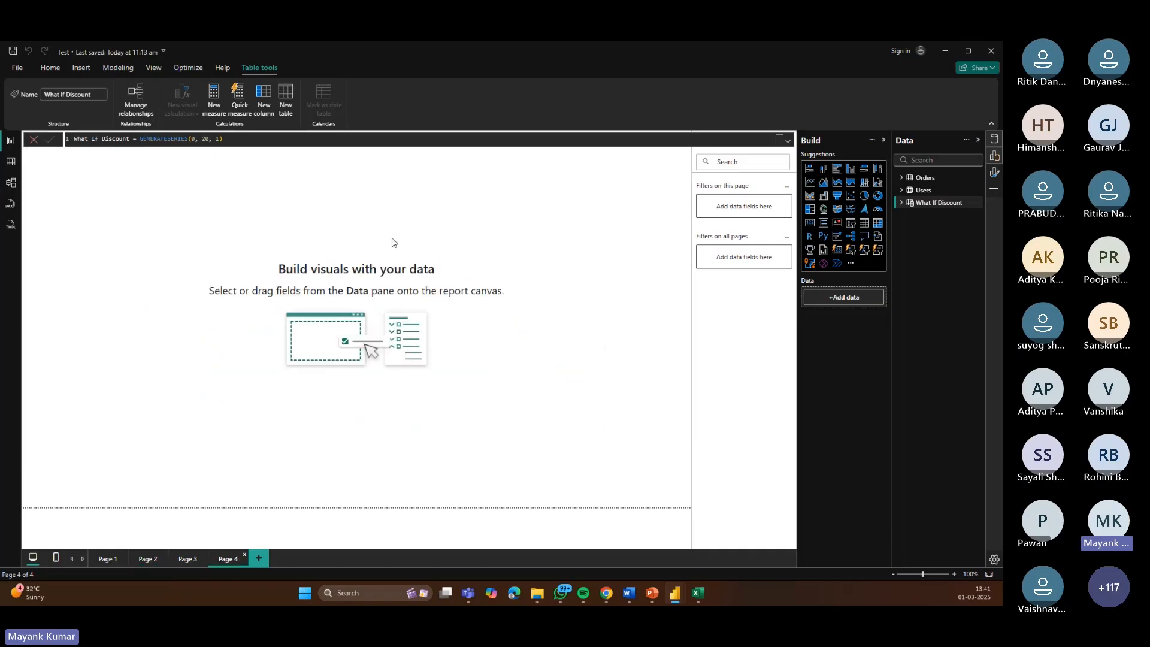
click(902, 203)
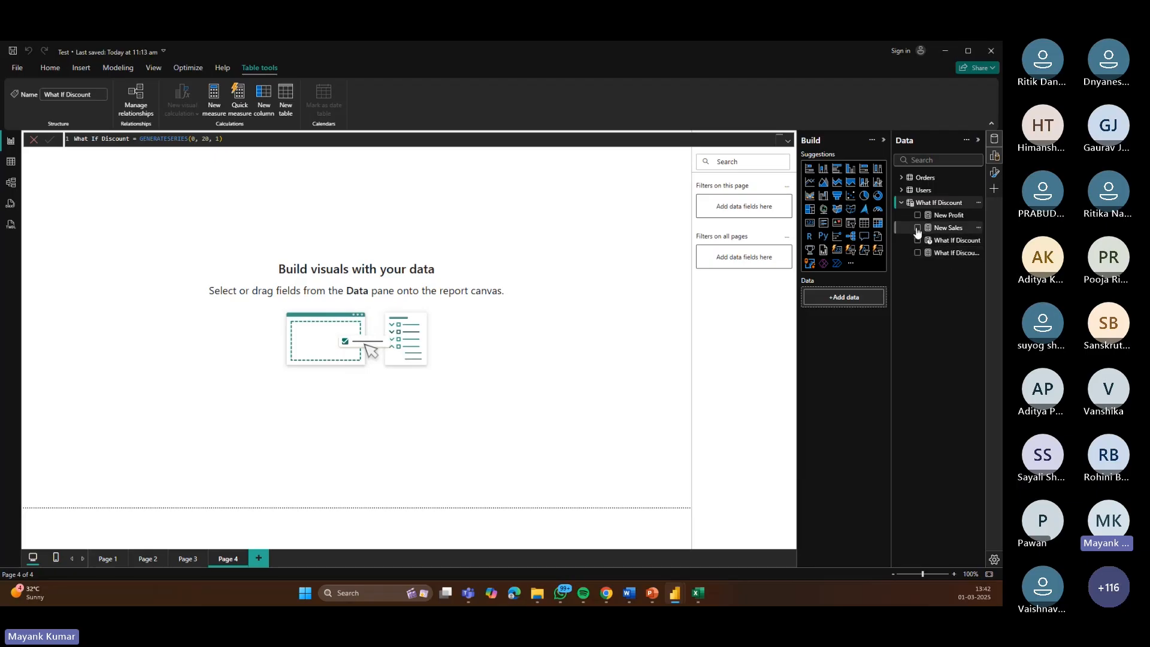
Step: Create a visual showing New Sales together with the Orders Sales field
click(918, 228)
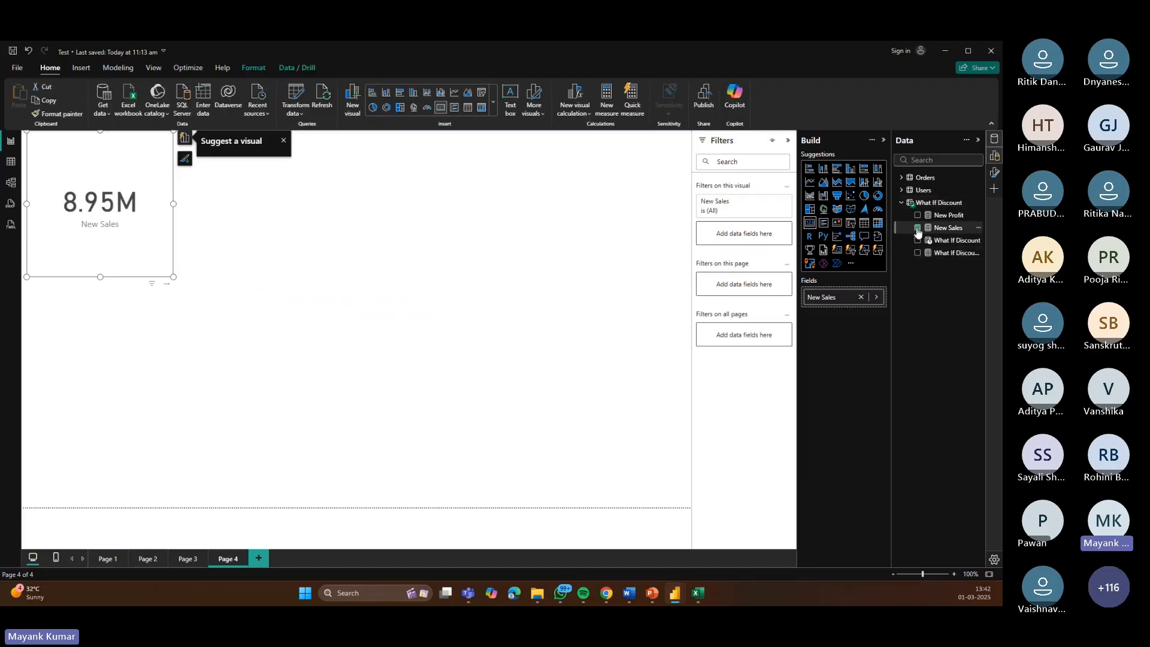
click(922, 157)
text(sales)
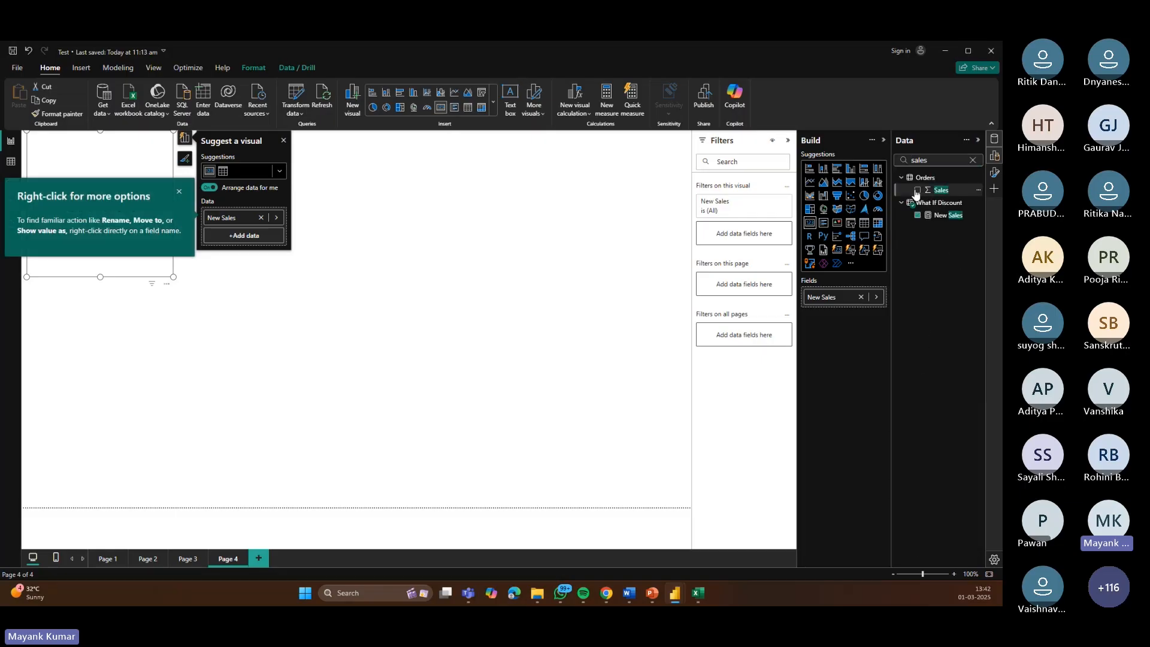
click(917, 190)
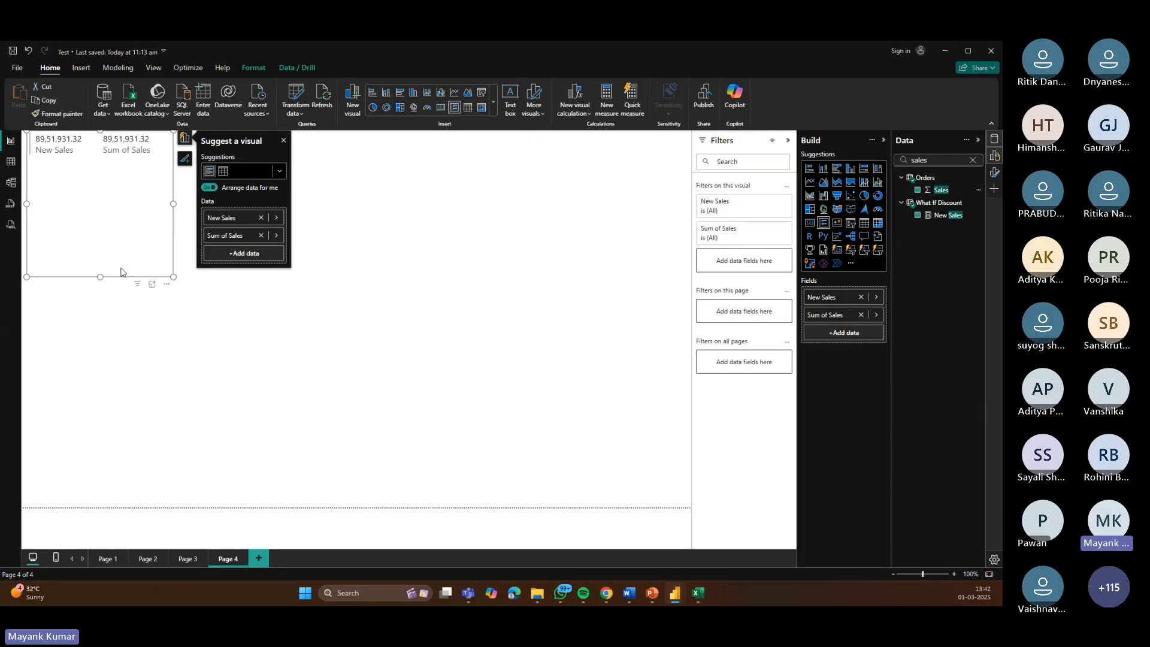
Step: Add the Order Date Year field to the sales visual and enlarge it
click(973, 160)
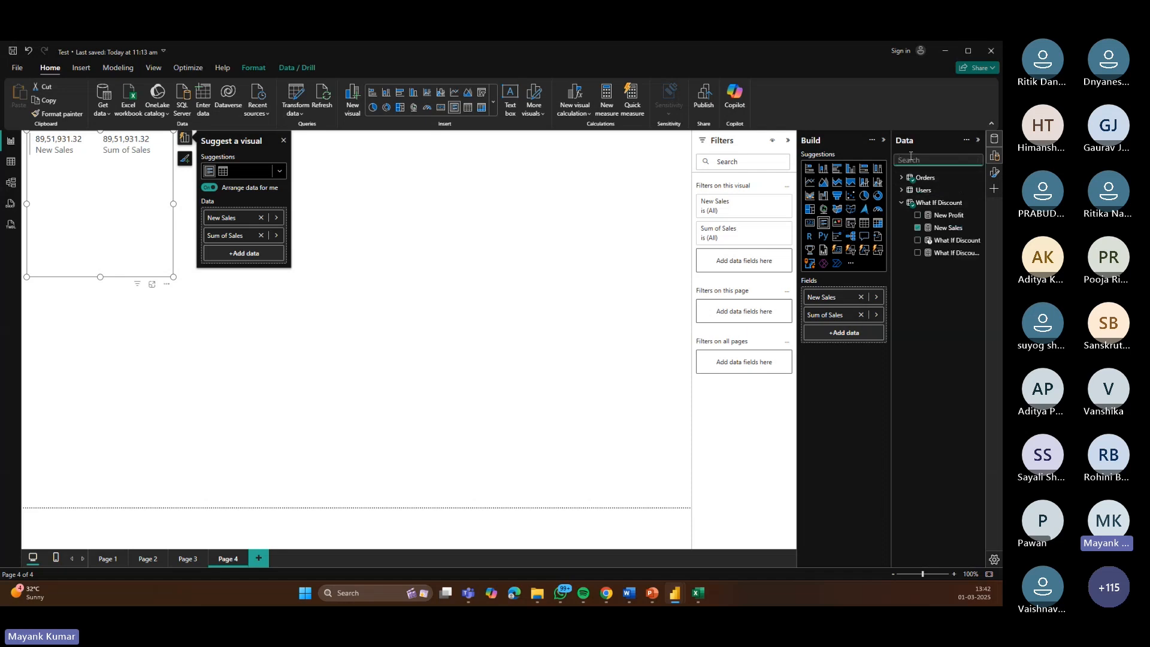
text(re)
key(BackSpace)
key(BackSpace)
text(year)
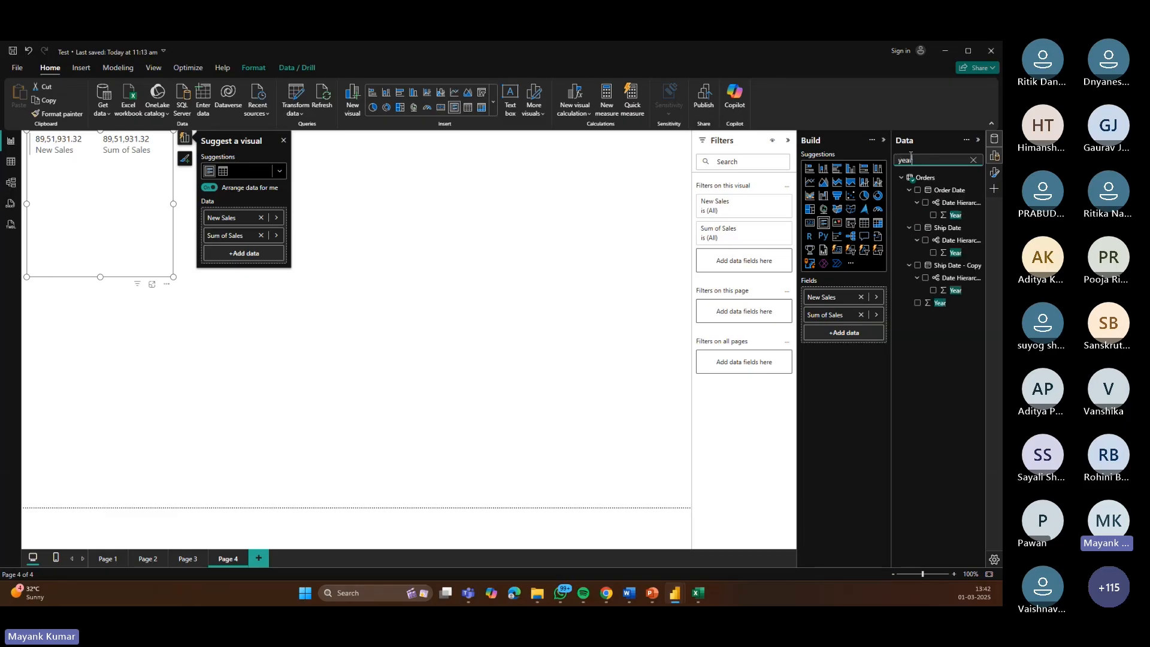
click(932, 215)
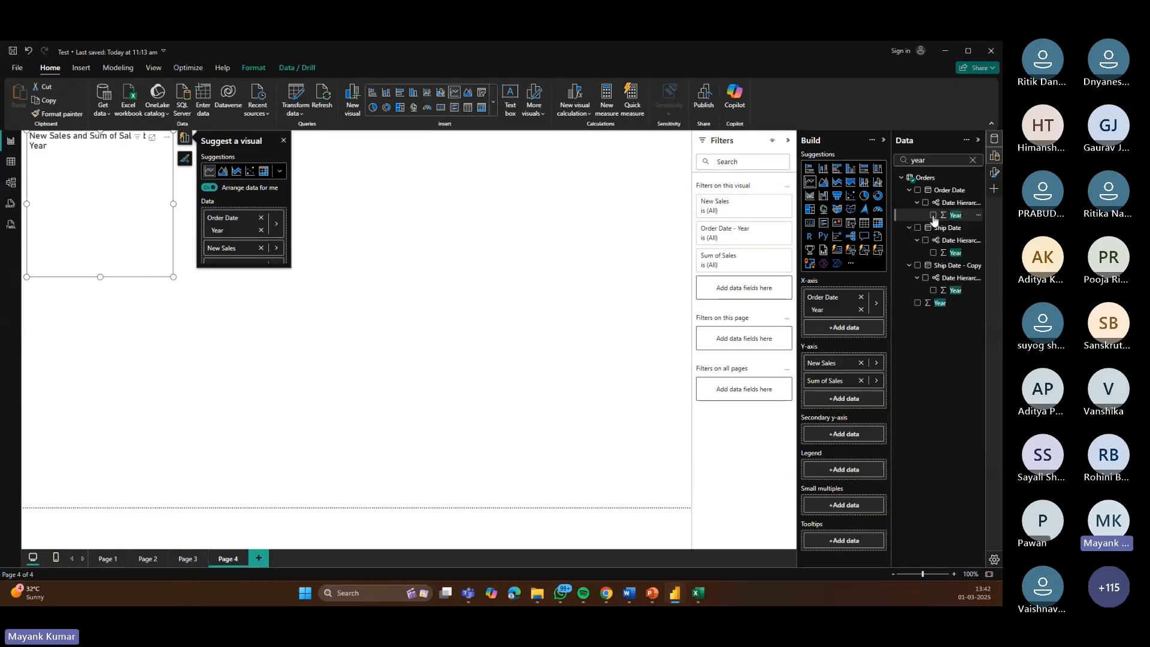
drag(173, 277, 504, 385)
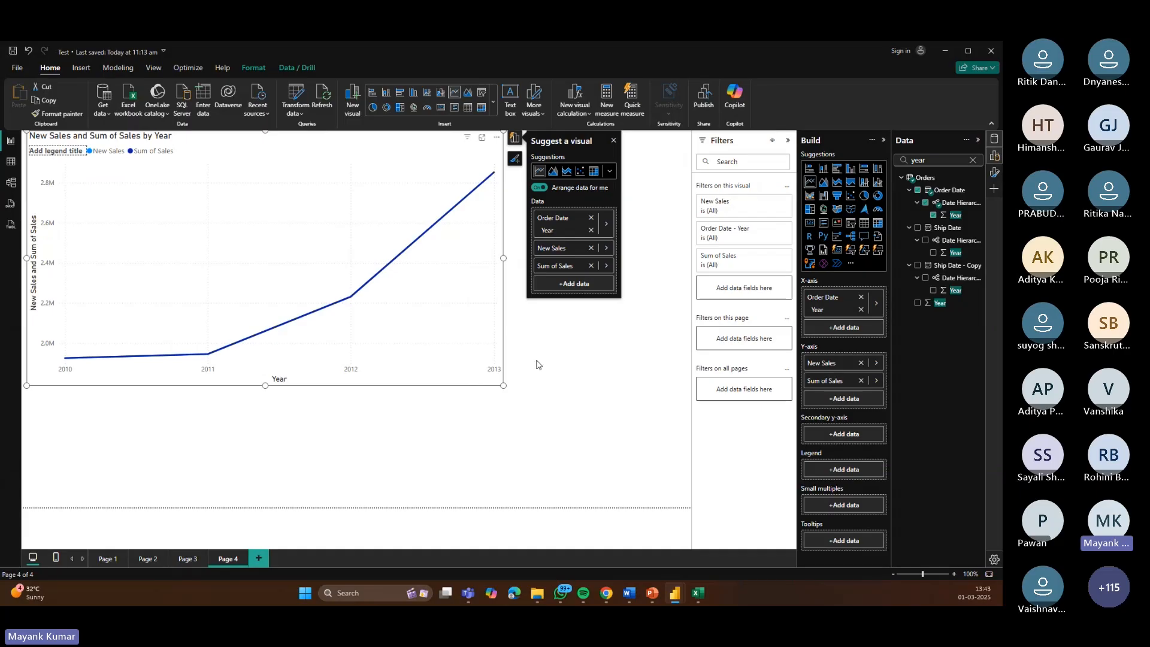
Step: Change the sales visual to a clustered column chart and narrow it to about half its width
click(851, 171)
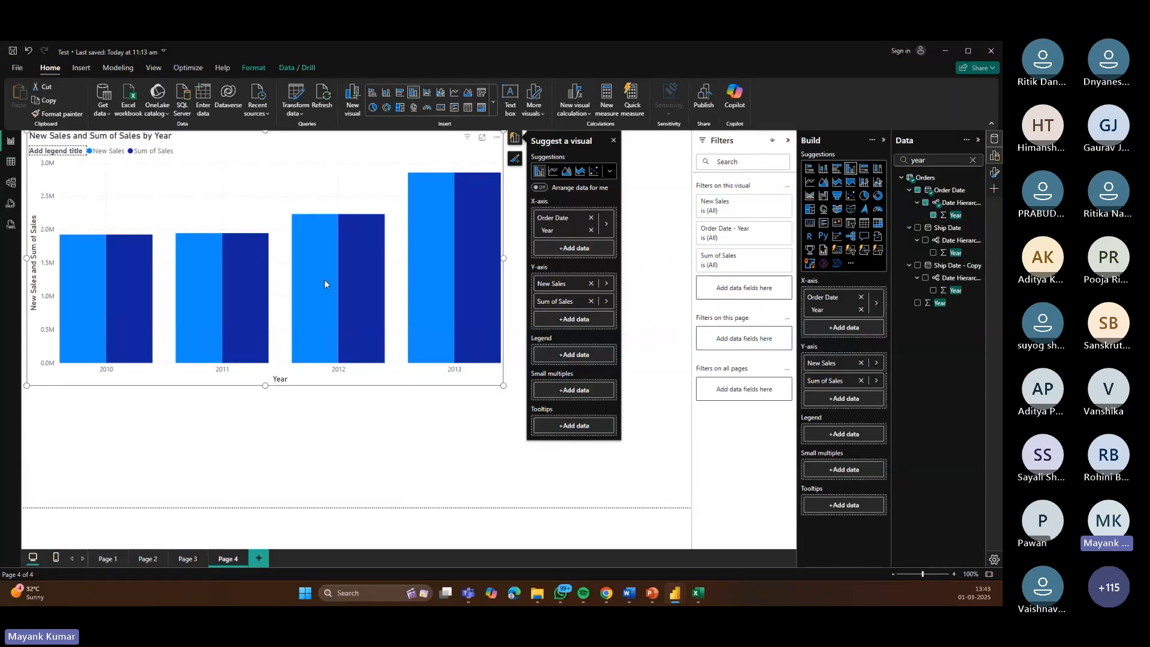
drag(504, 137, 477, 199)
click(85, 165)
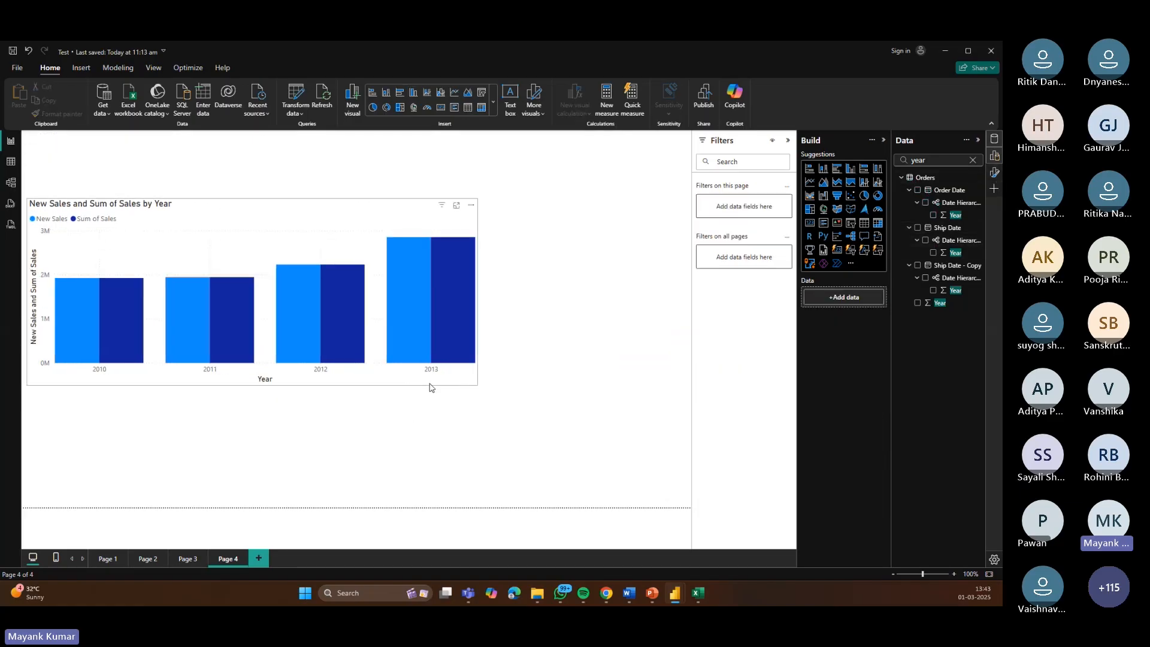
click(476, 303)
drag(478, 293, 293, 293)
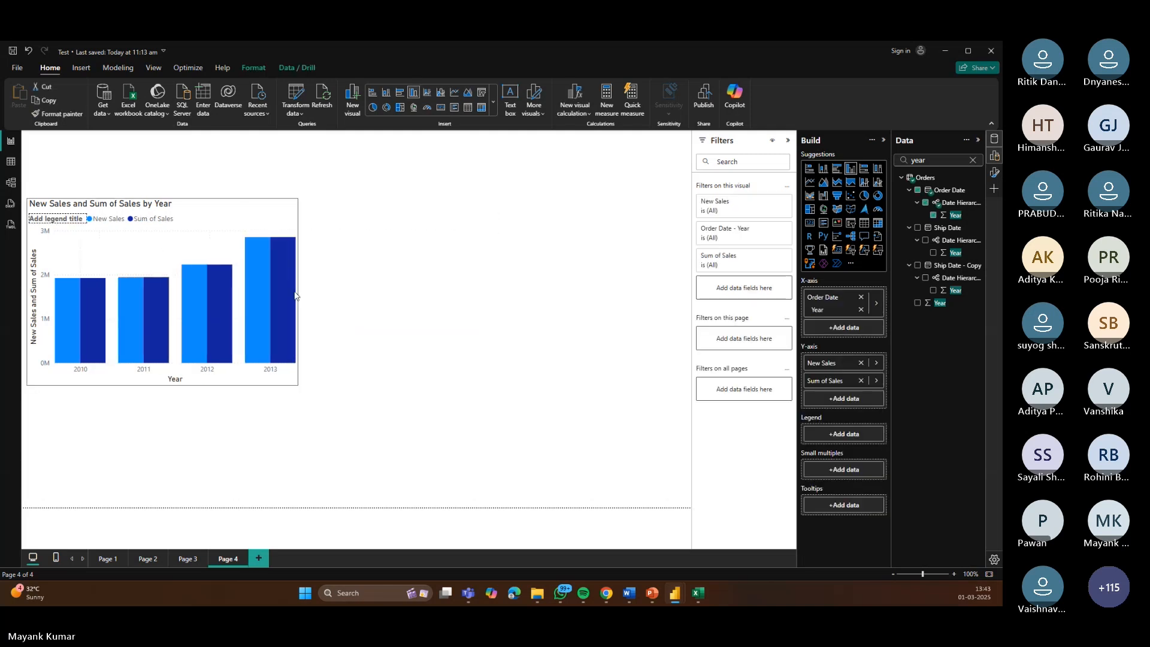
click(727, 416)
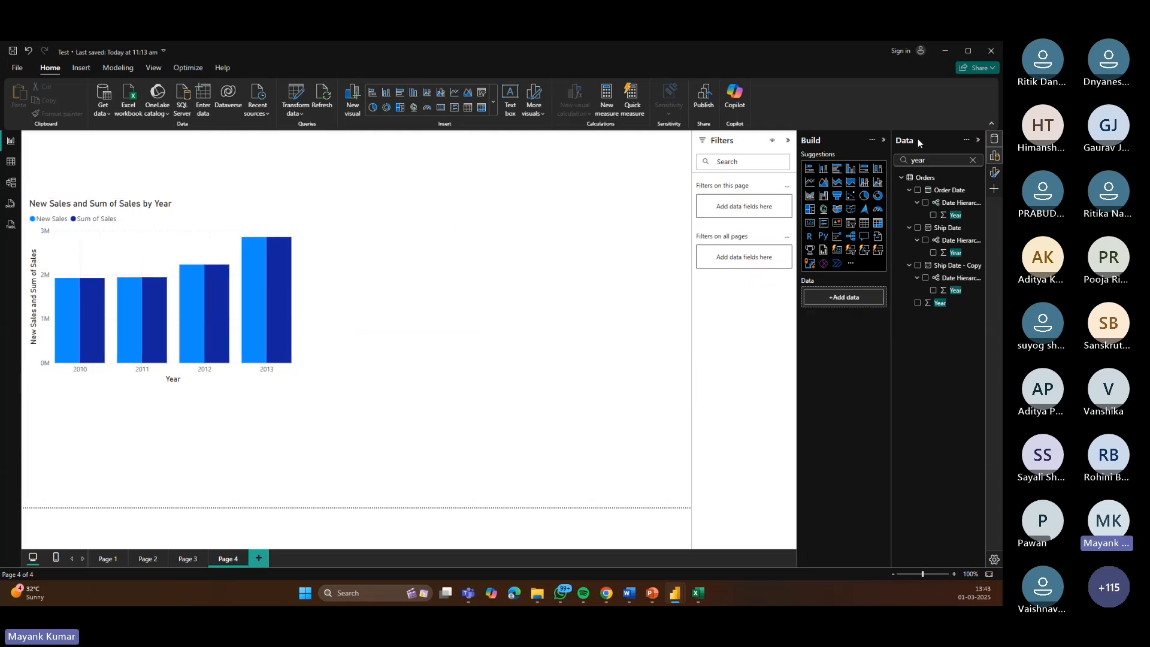
click(973, 161)
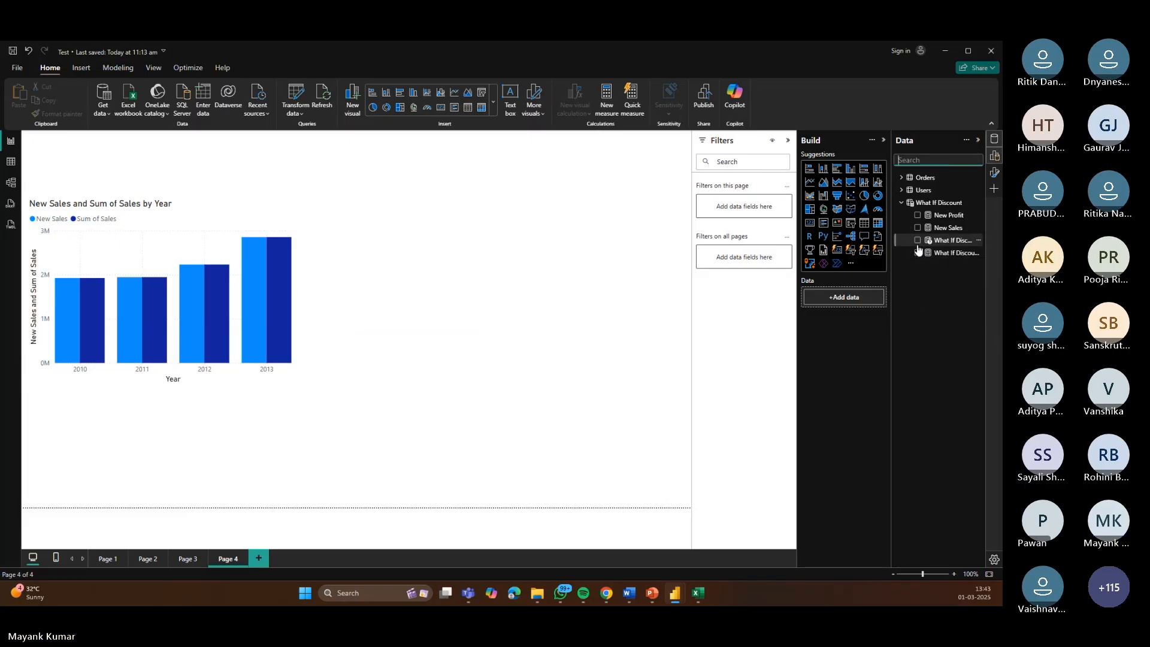
click(918, 253)
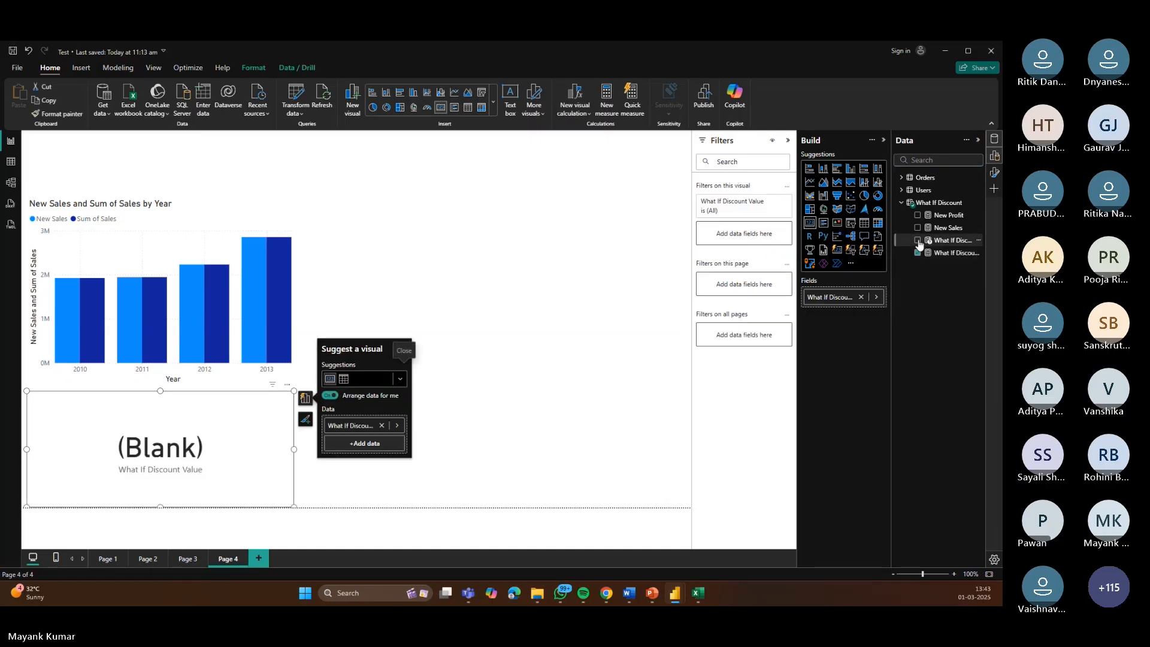
click(919, 241)
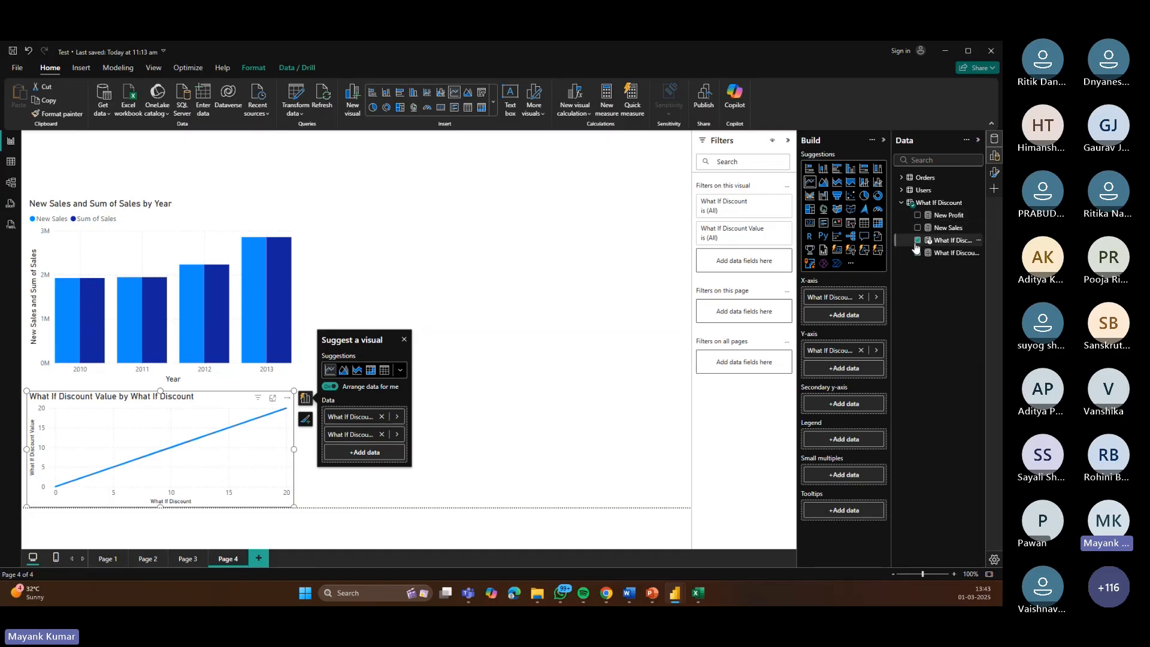
click(917, 241)
click(917, 253)
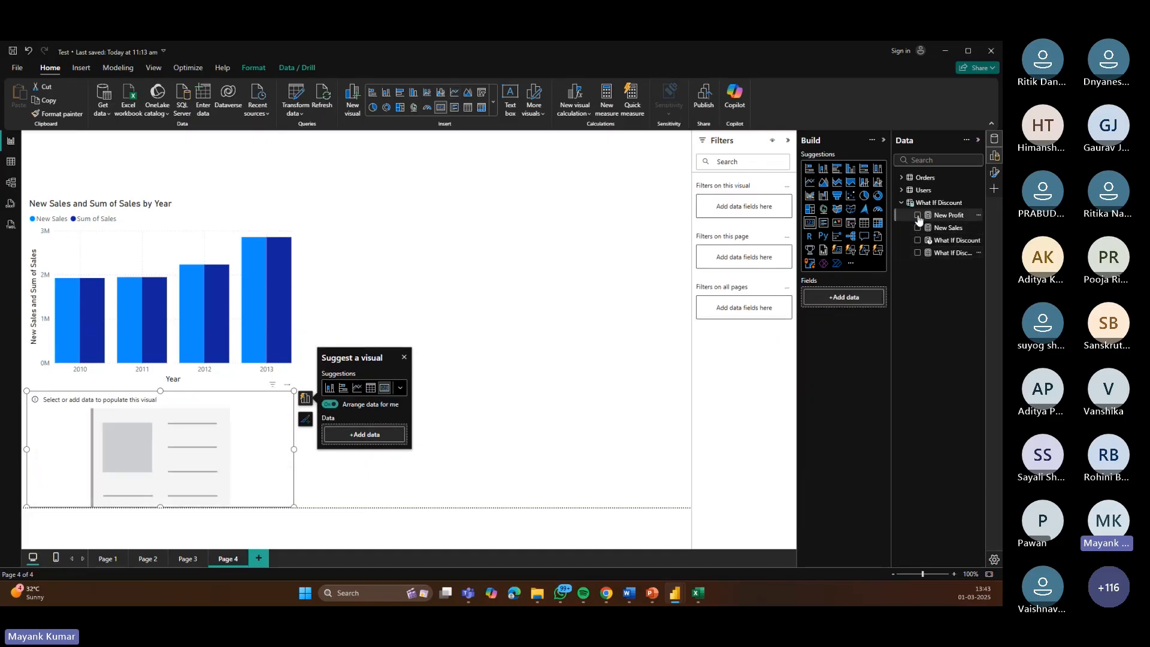
Step: Create a visual showing New Profit together with the Orders Profit field
click(917, 215)
click(938, 160)
text(profit)
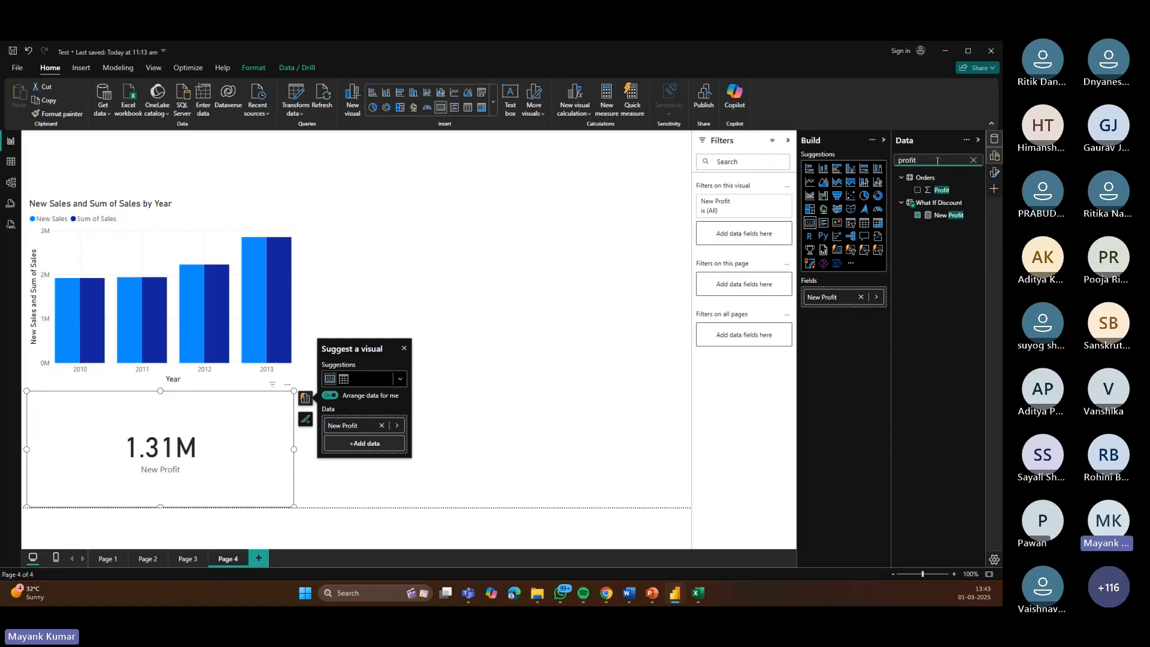
click(919, 191)
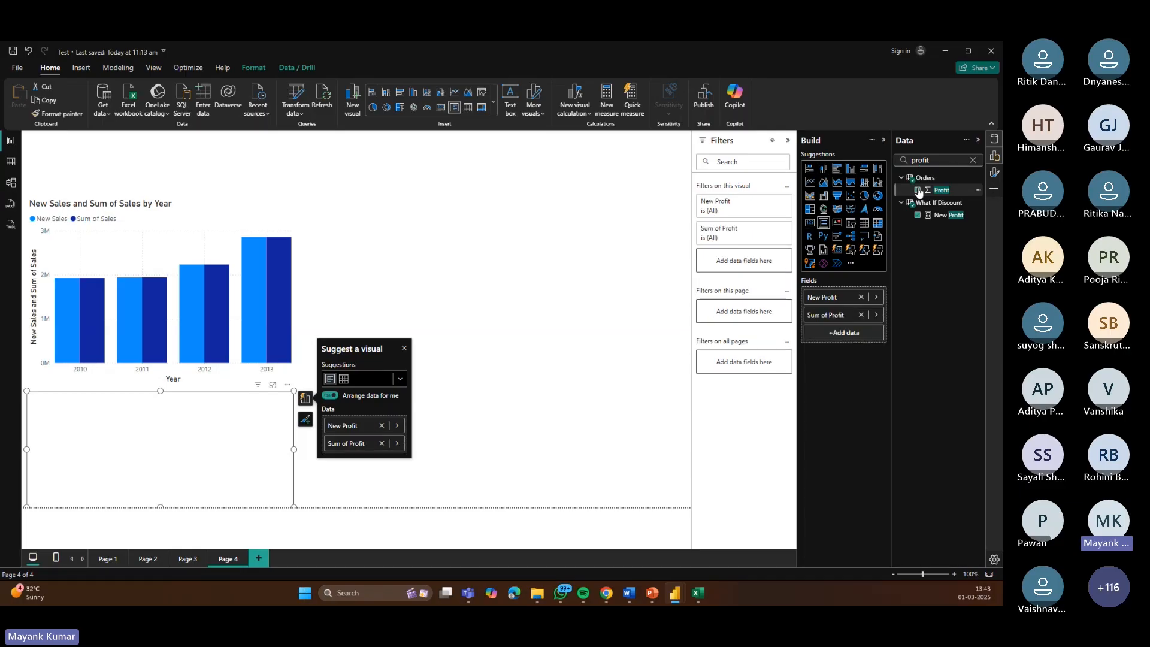
Step: Add Order Date Year to the profit visual, make it a clustered column chart, and place it beside the sales chart
key(ctrl+a)
text(Year)
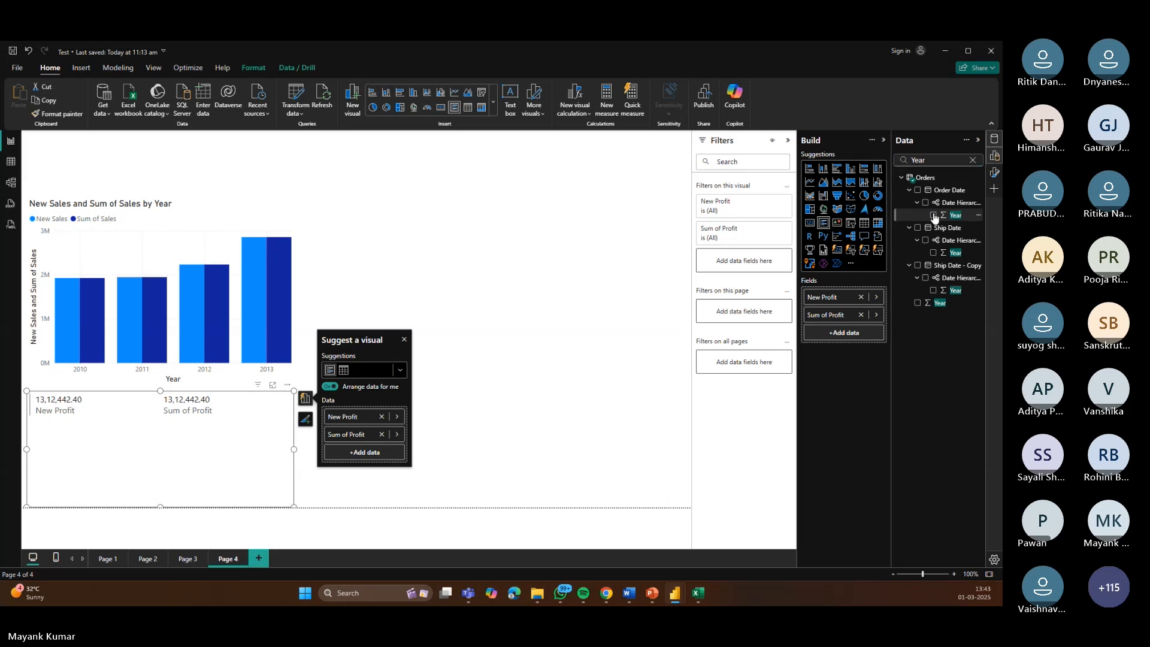
click(934, 215)
click(851, 169)
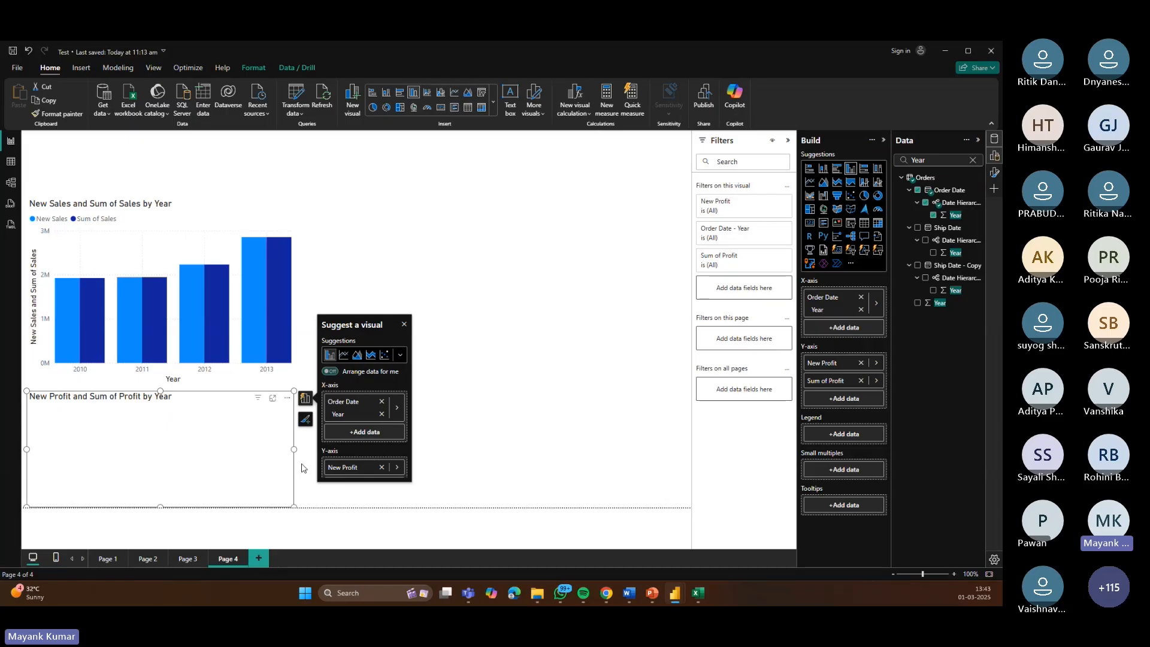
drag(223, 404, 552, 251)
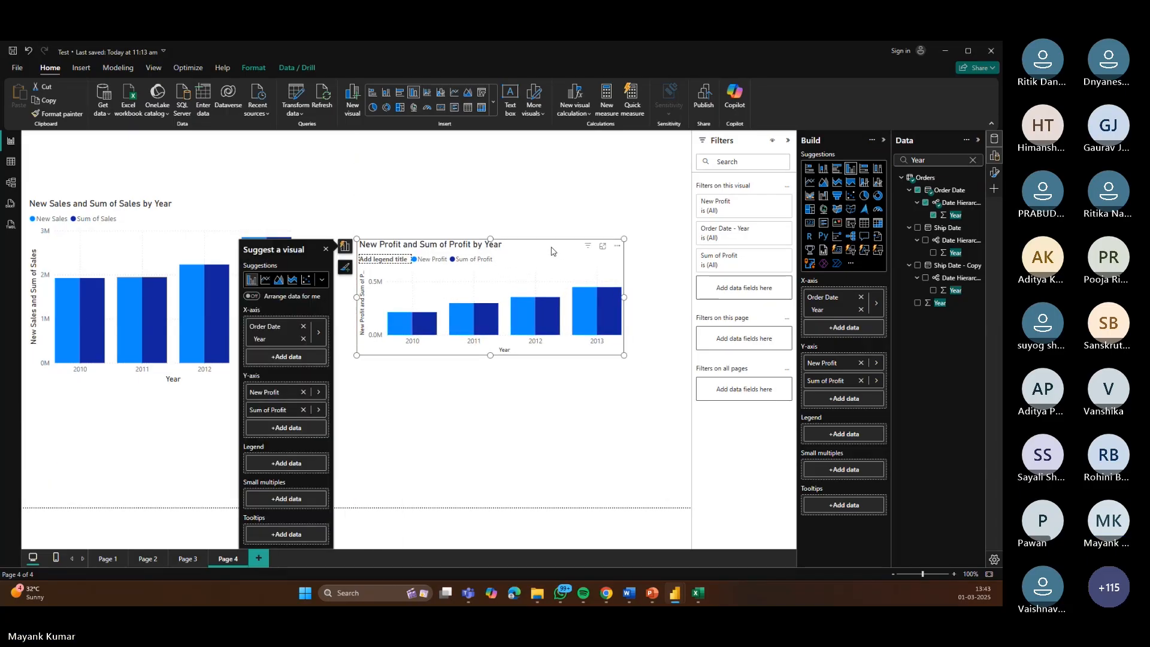
click(326, 250)
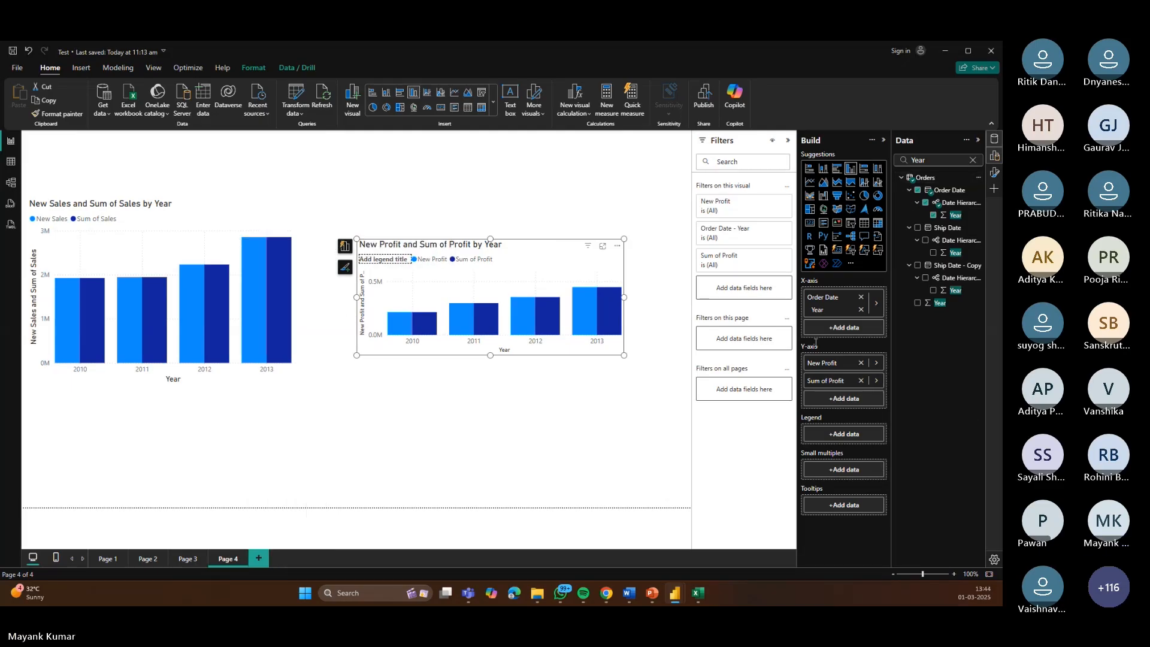
Step: Create a numeric range parameter named What If Doscount from 0 to 20 in steps of 1, with a slicer
click(118, 68)
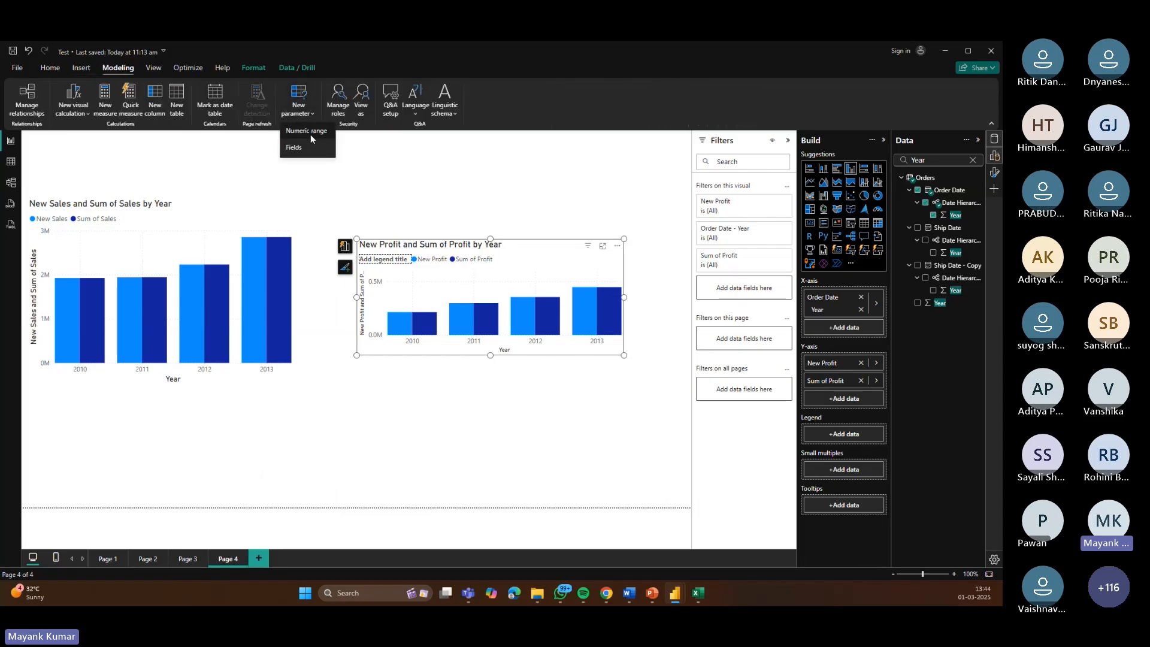
click(310, 132)
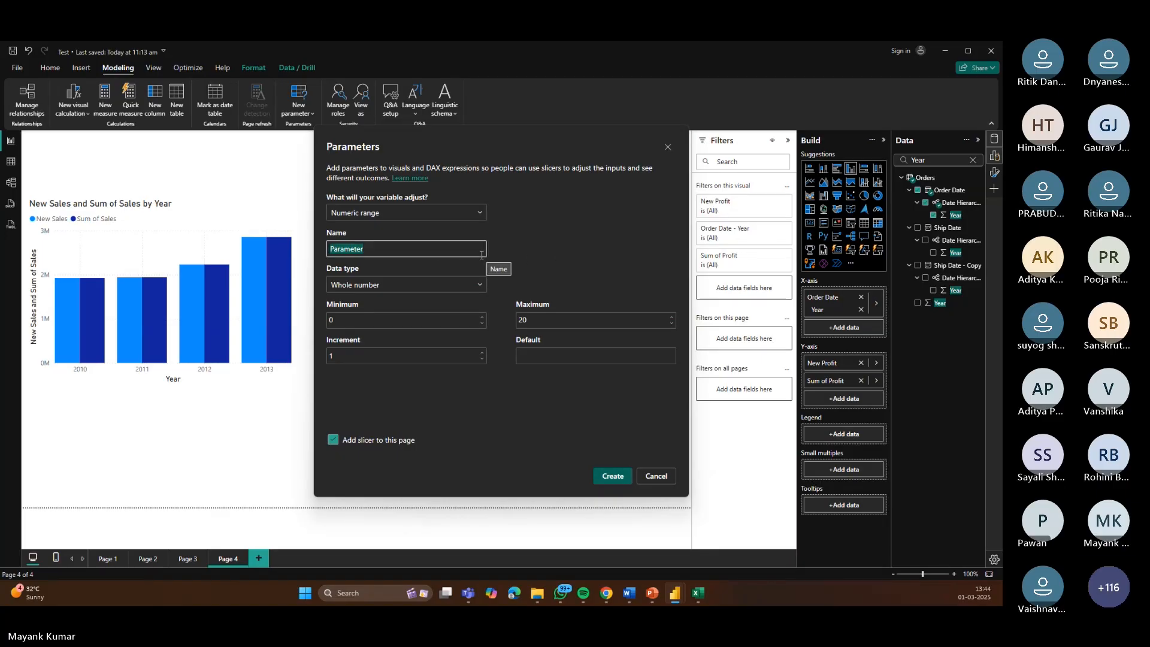
click(377, 247)
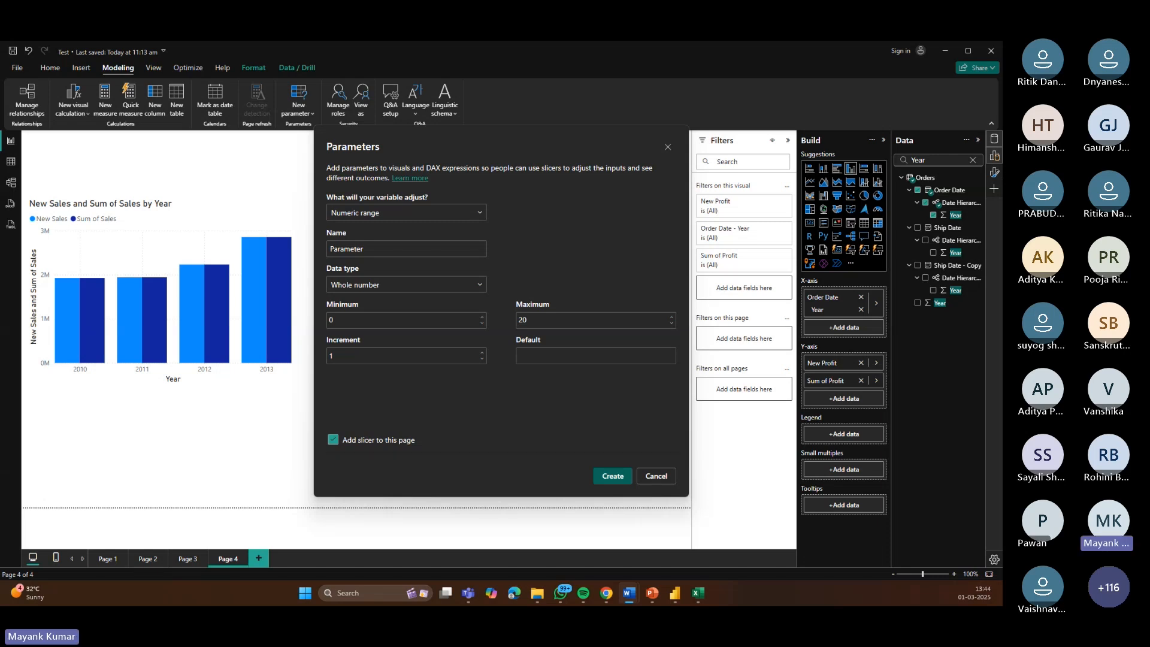
click(389, 214)
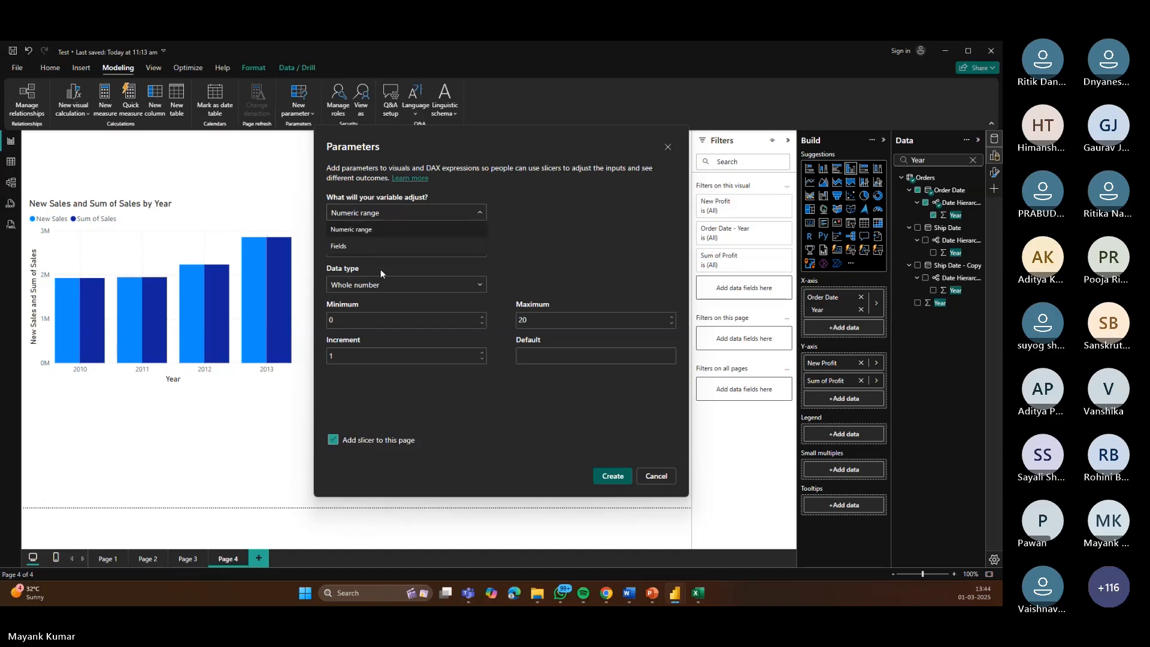
click(353, 230)
click(348, 253)
text(What If)
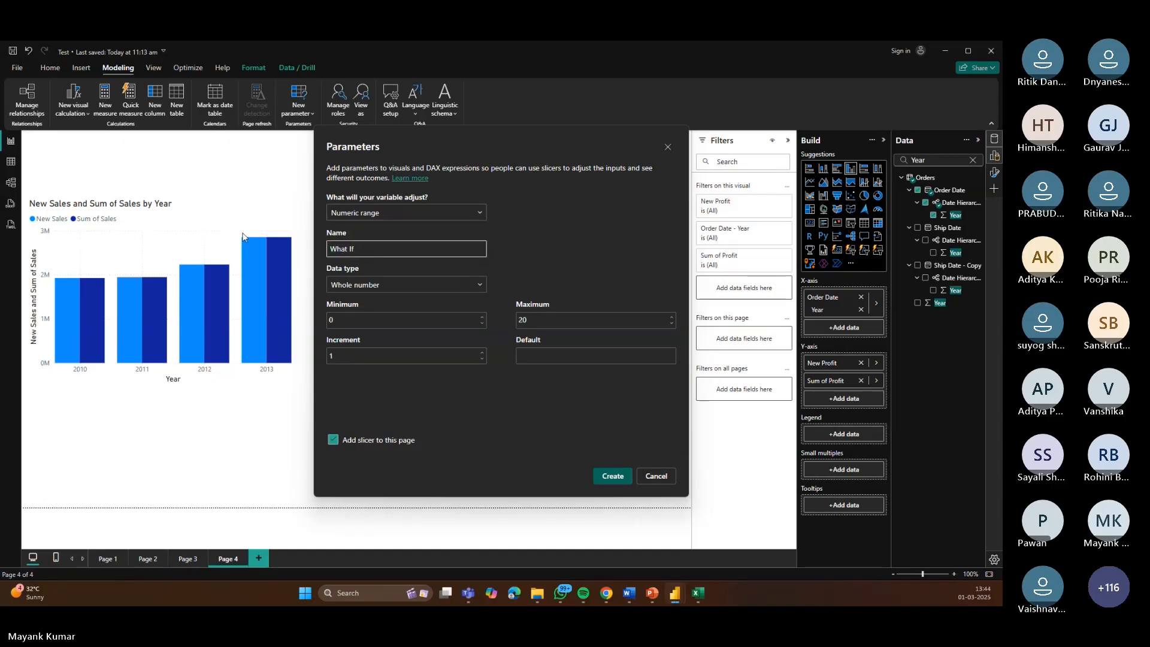
text( Doscount)
click(614, 479)
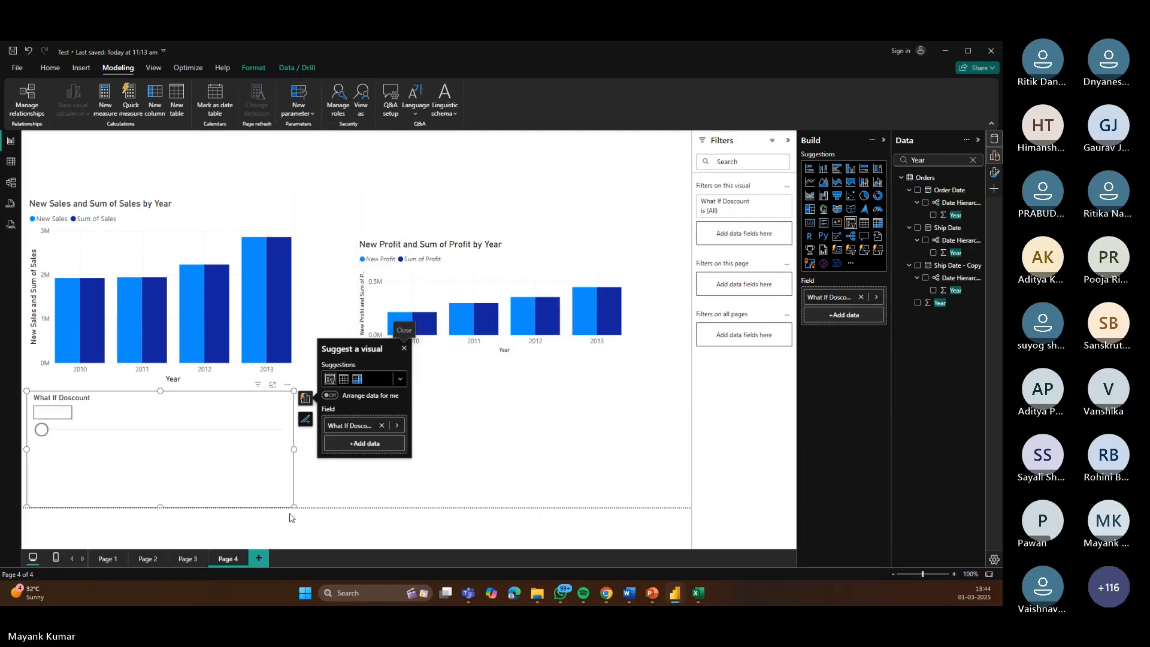
Step: Shrink the What If Doscount slicer and set its value to 3
drag(293, 508, 269, 441)
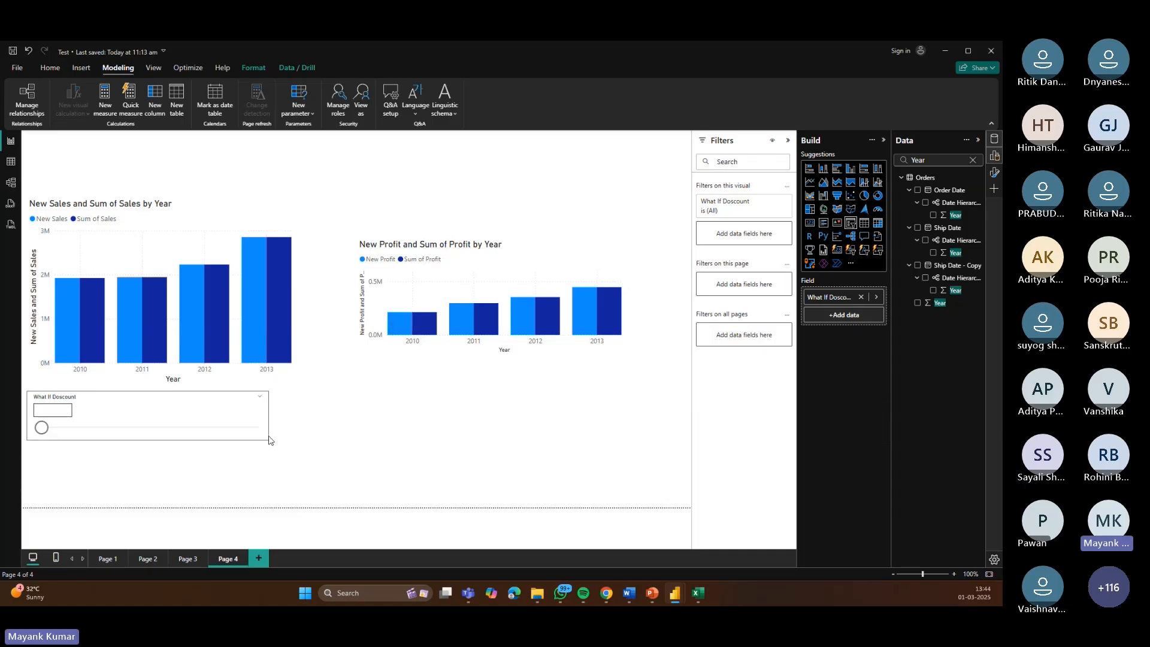
click(74, 430)
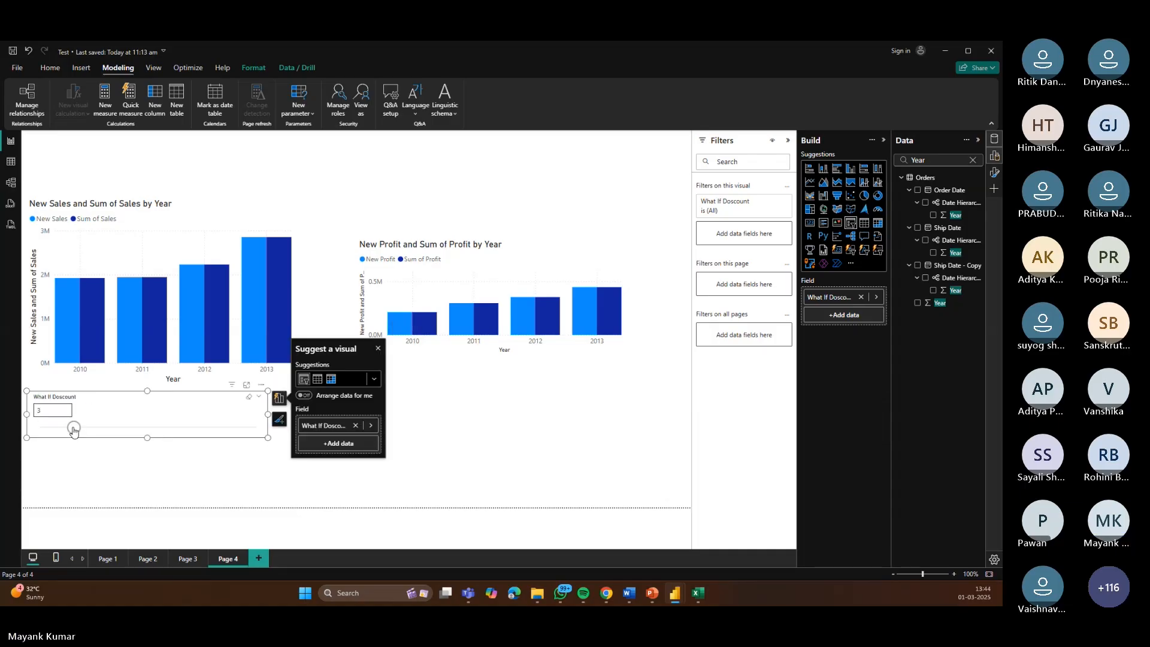
Step: Set the What If Doscount slicer to 4 and move the slicer to the top of the page above the charts
drag(74, 429, 84, 428)
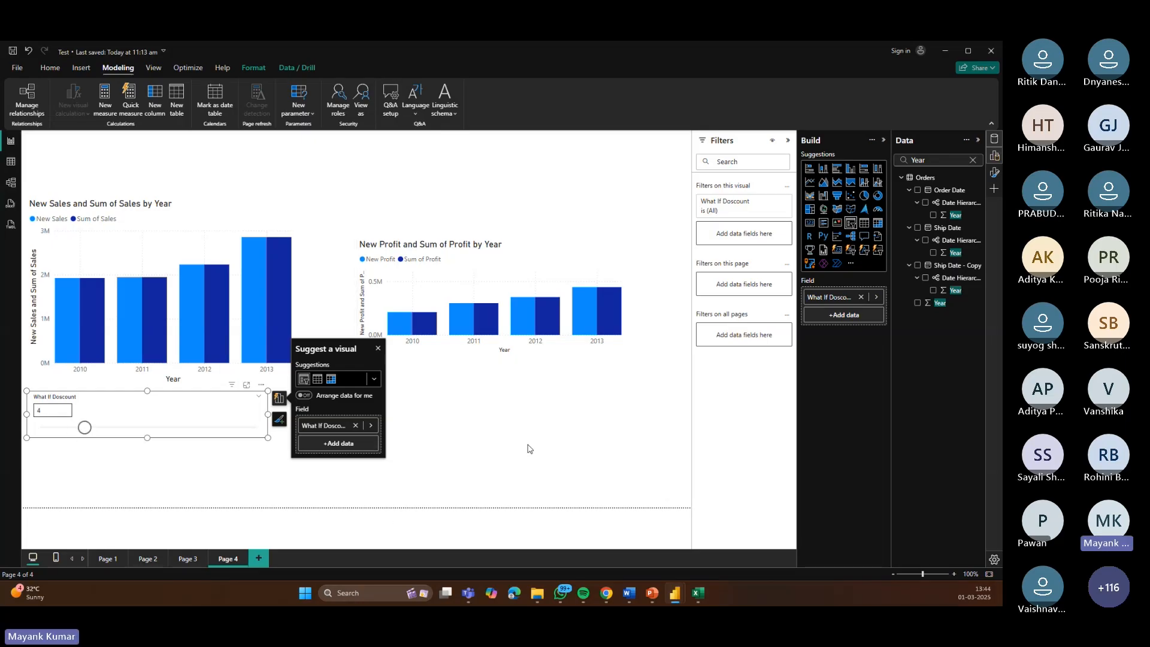
click(345, 405)
drag(133, 409, 132, 153)
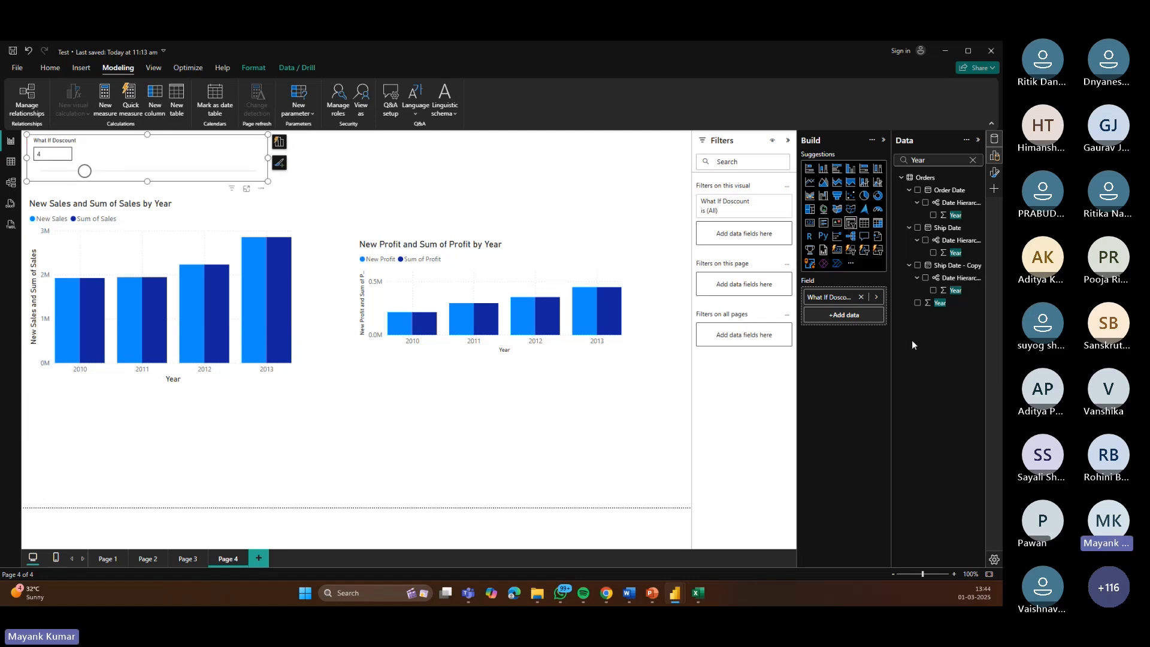
Step: Clear the Data pane search and inspect the yearly values in the sales and profit chart tooltips
click(972, 160)
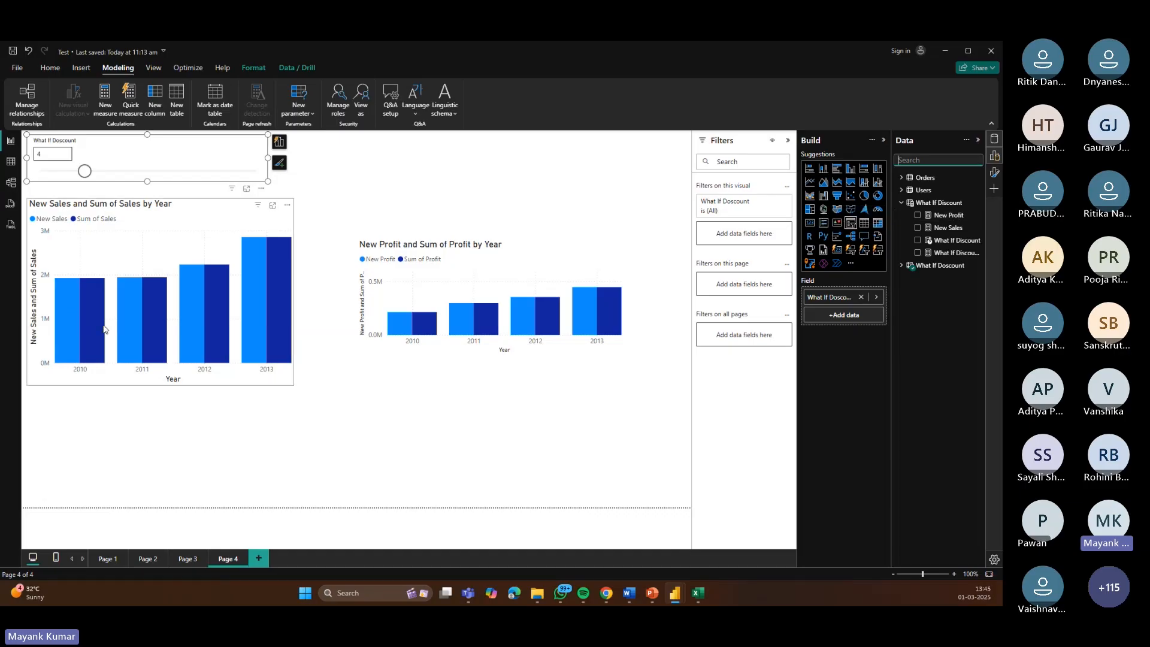
mouse_move(101, 319)
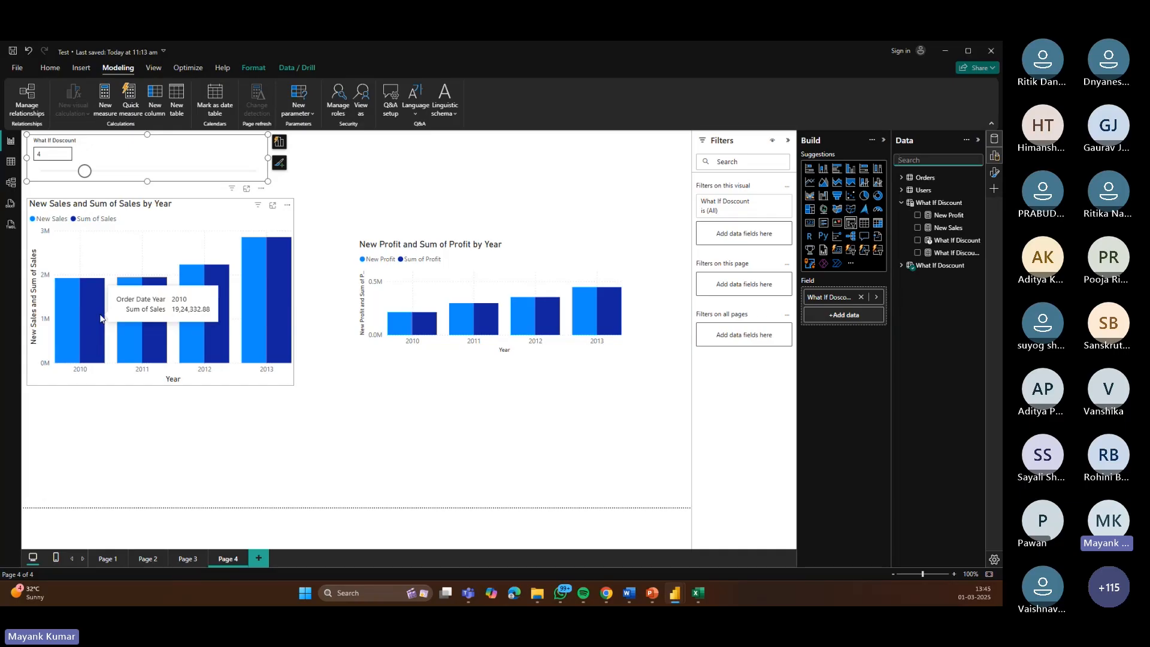
mouse_move(208, 316)
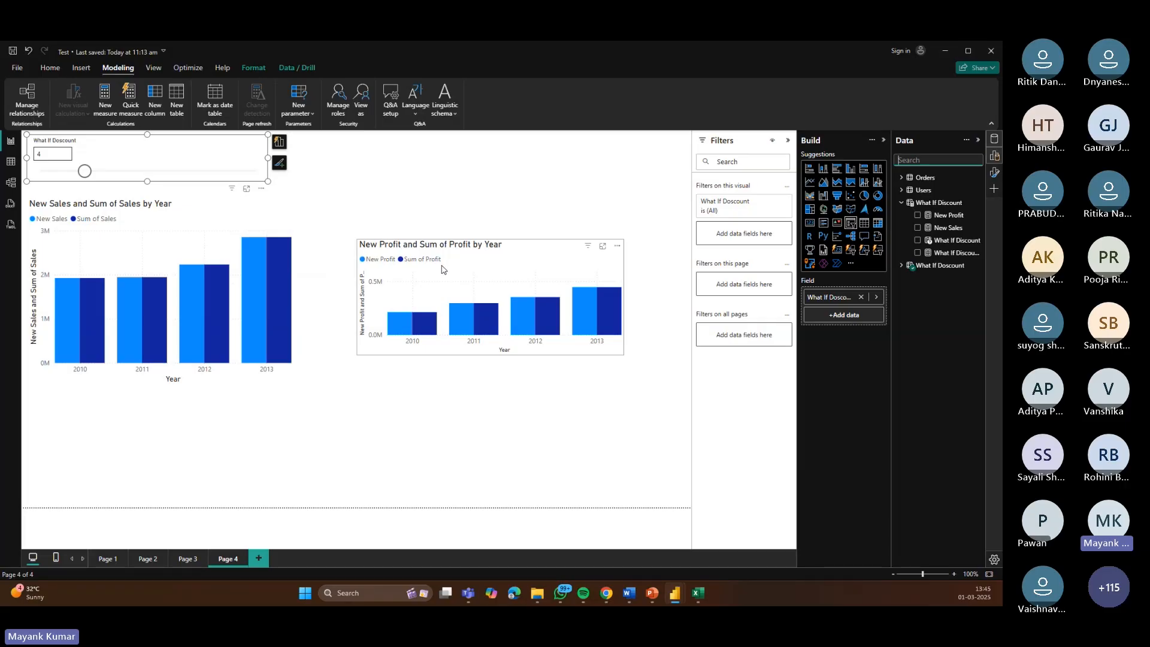
mouse_move(142, 308)
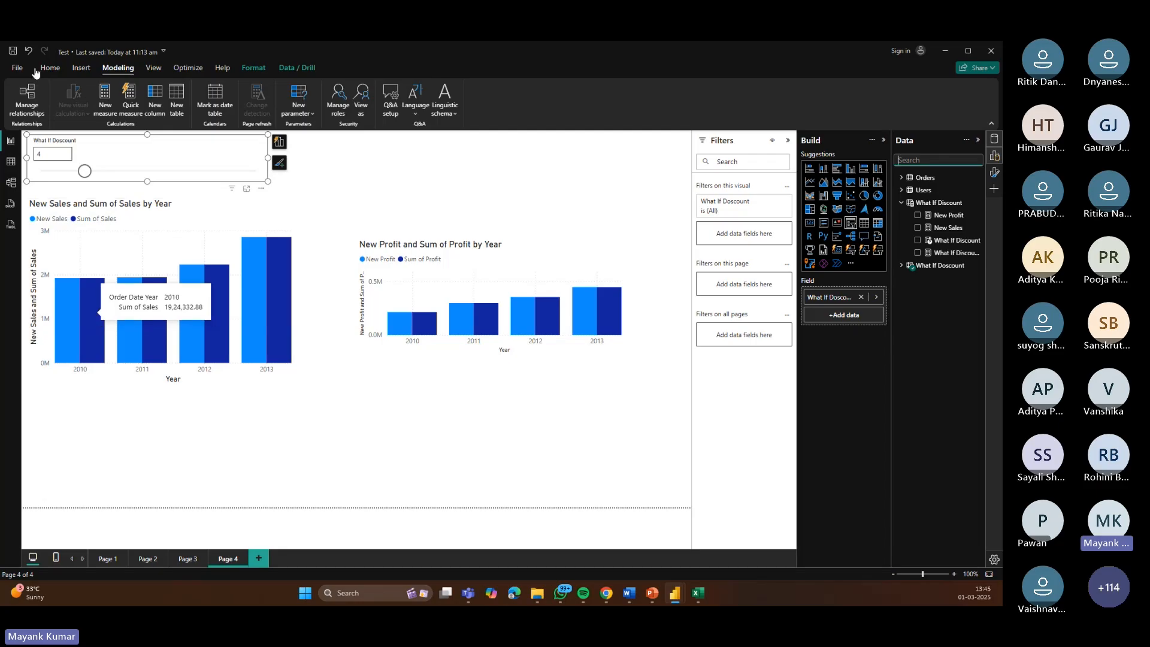
Step: Set the What If Doscount slicer to 6
drag(94, 172, 110, 174)
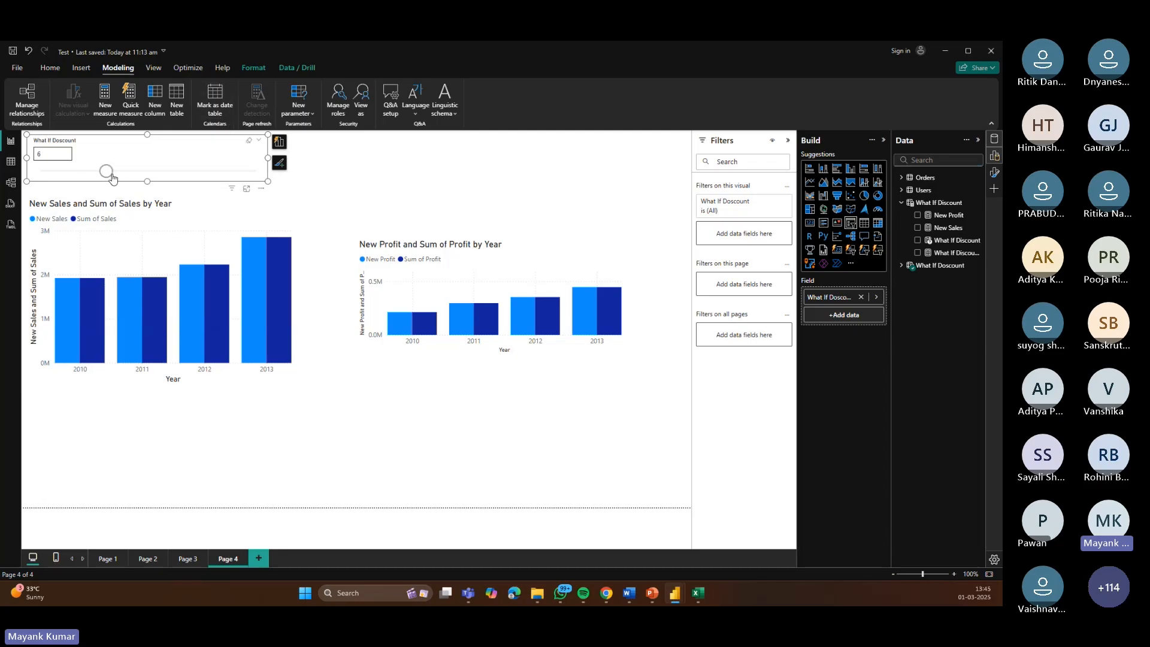